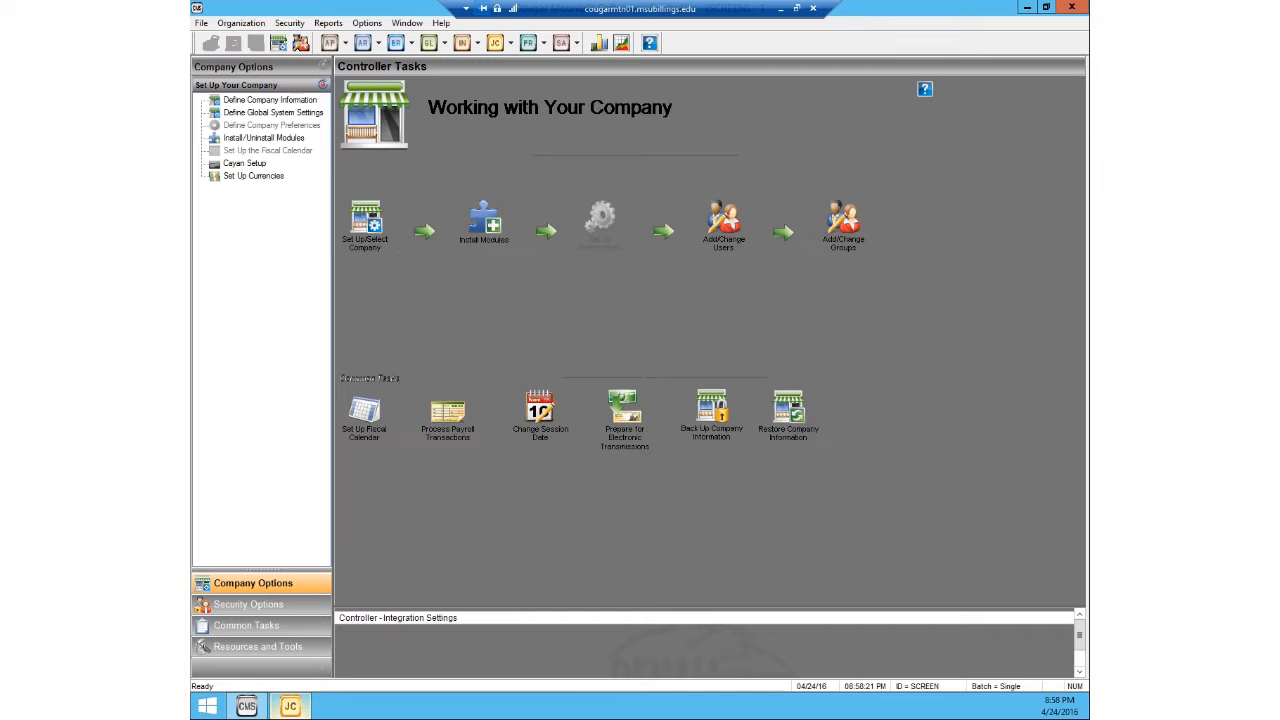
Step: Switch to the Job Cost module and bring its list of module integration settings into view
left_click(301, 711)
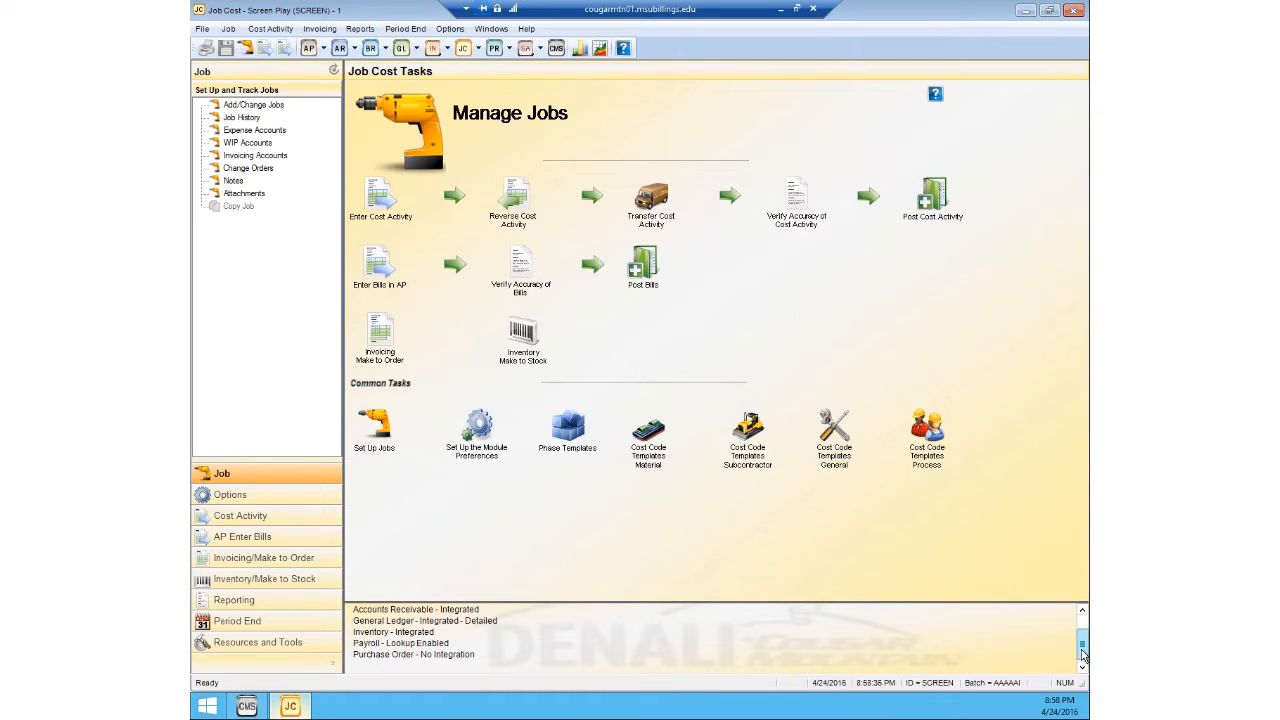
scroll(1082, 645, "up", 1)
left_click_drag(1082, 645, 1081, 650)
Step: Review the integration settings and the default expense, WIP and invoicing accounts in the Job Cost module preferences
left_click(447, 29)
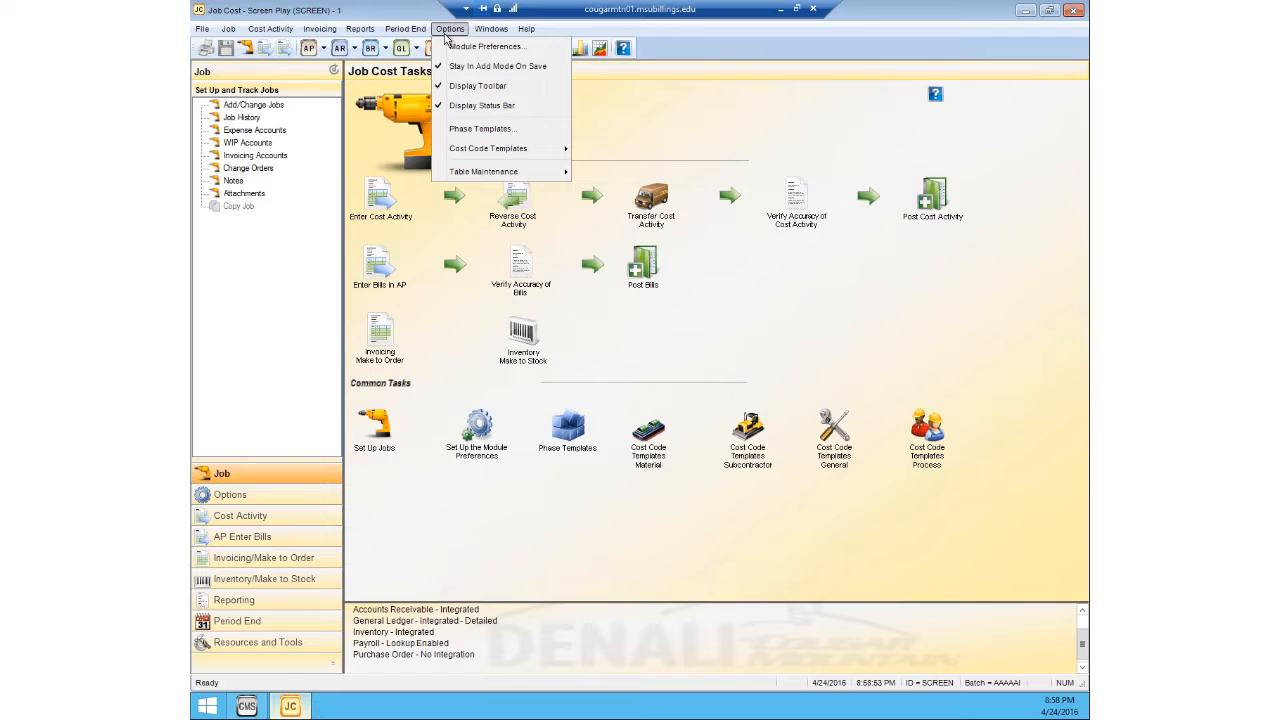
left_click(459, 48)
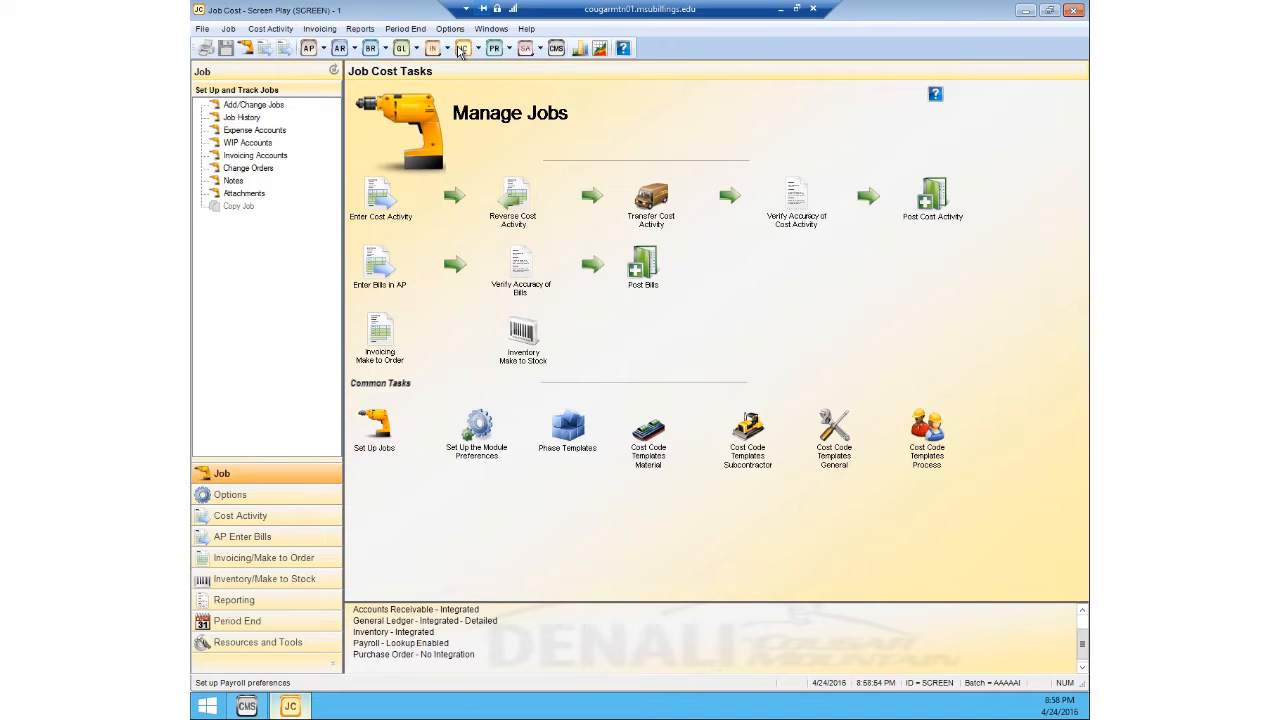
left_click(464, 240)
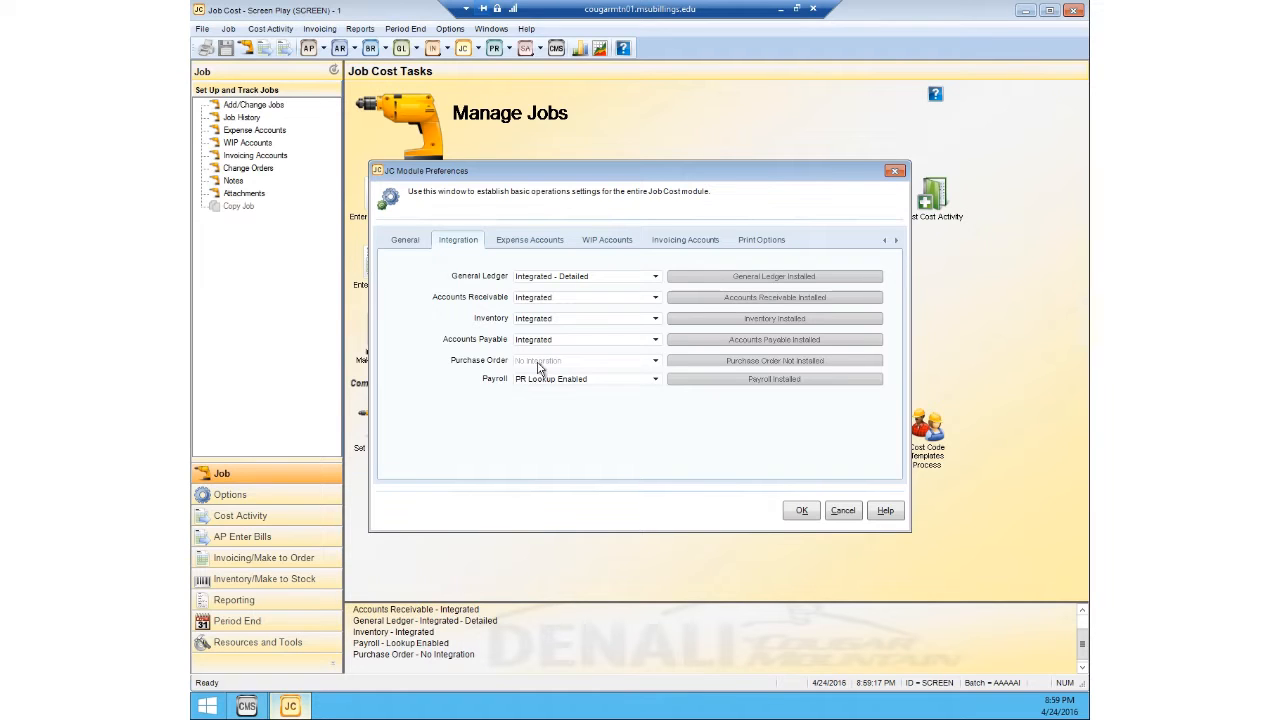
left_click(537, 245)
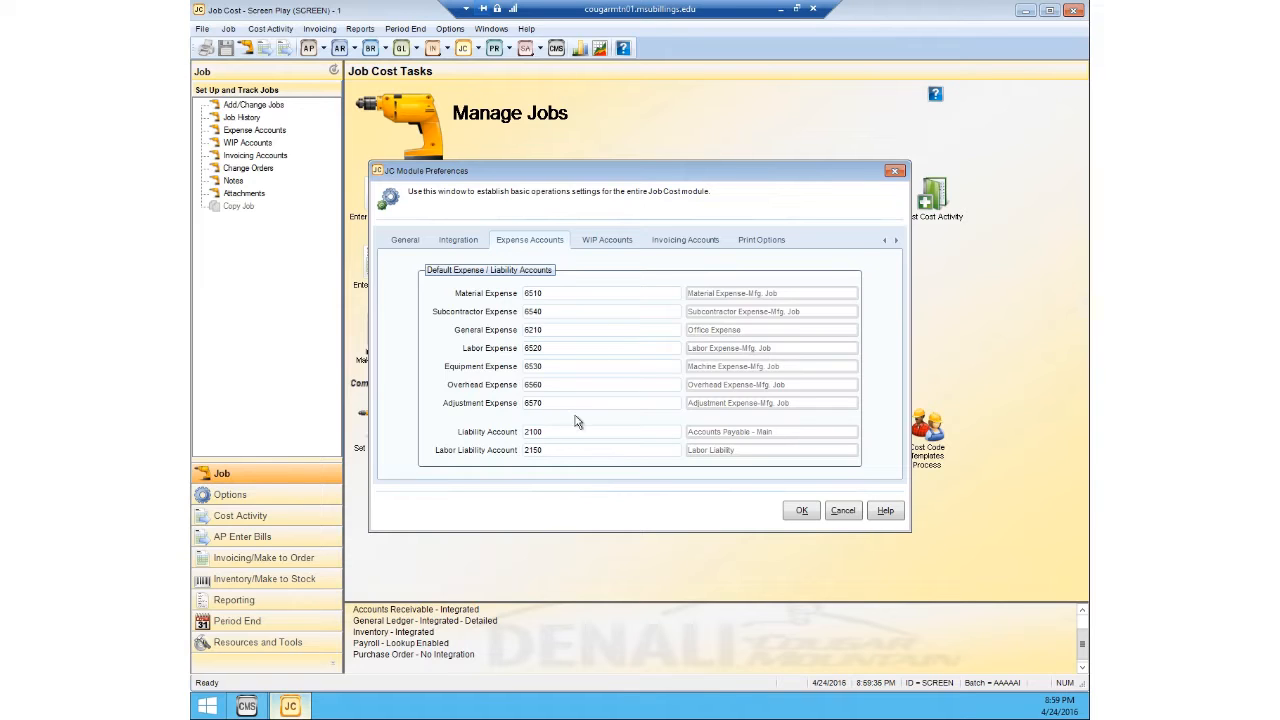
left_click(609, 241)
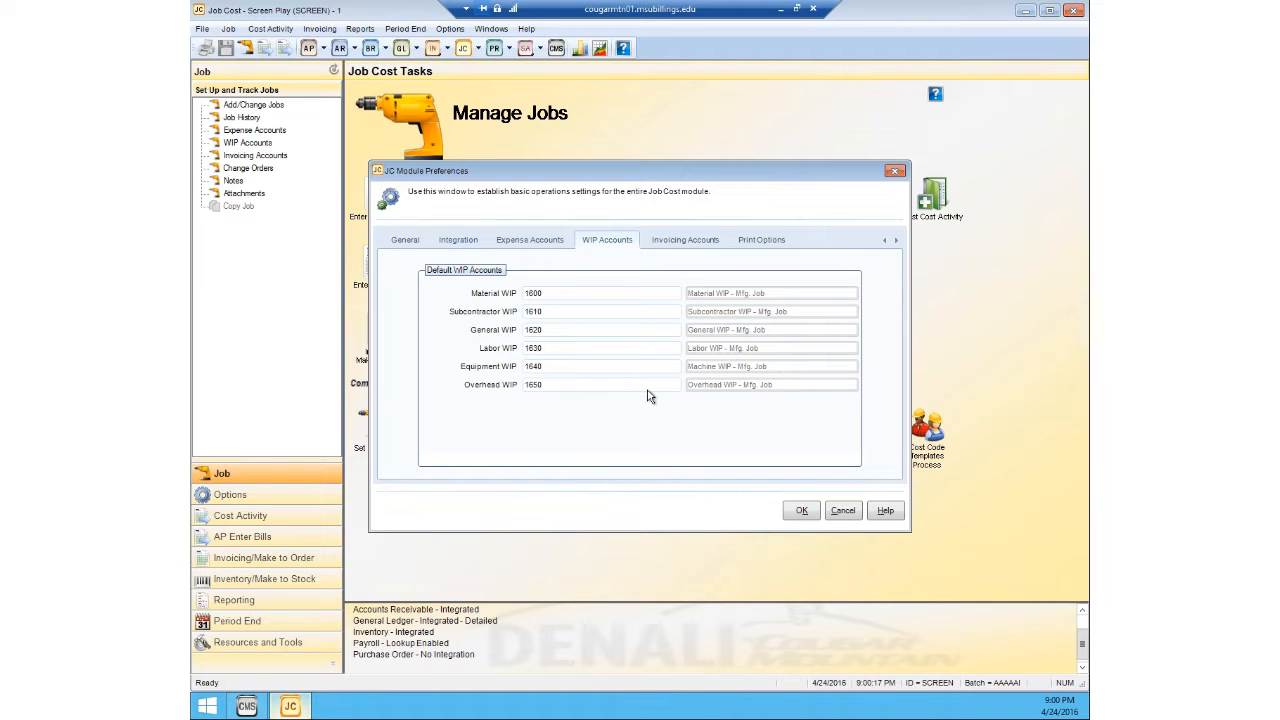
left_click(688, 244)
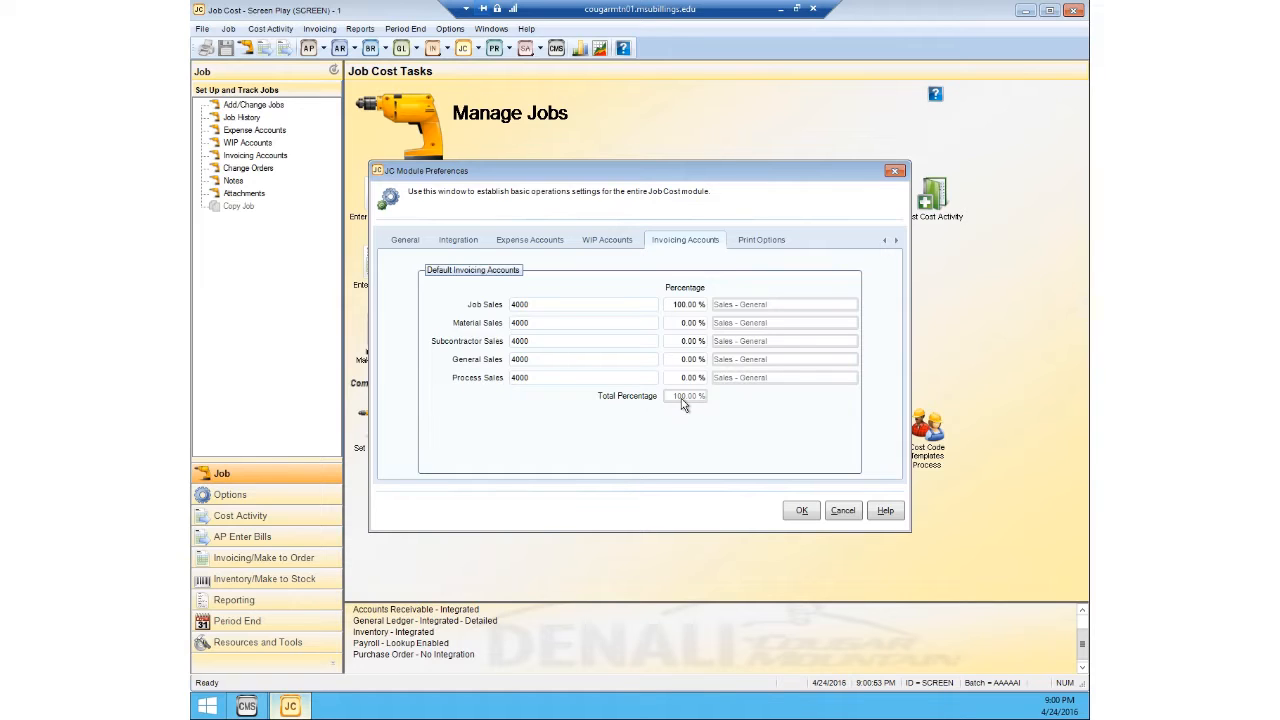
left_click(800, 510)
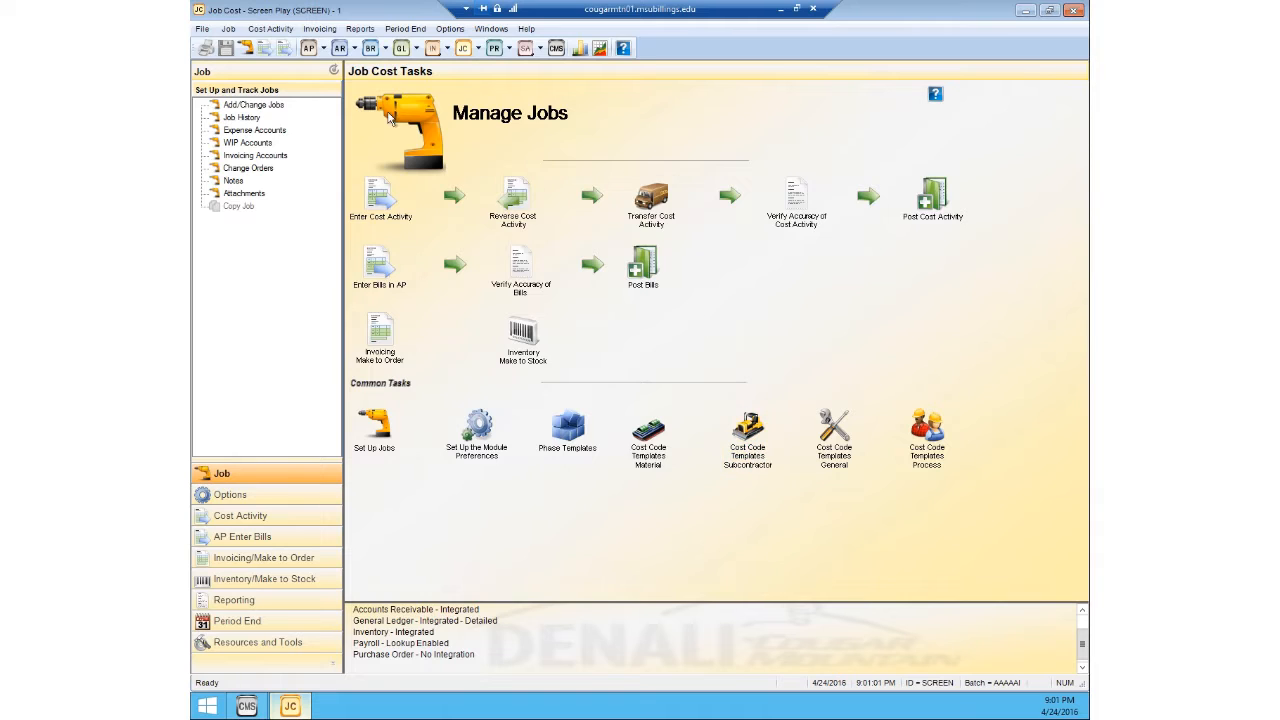
Step: Start a new job in Job Management with the job number ABC123
left_click(270, 28)
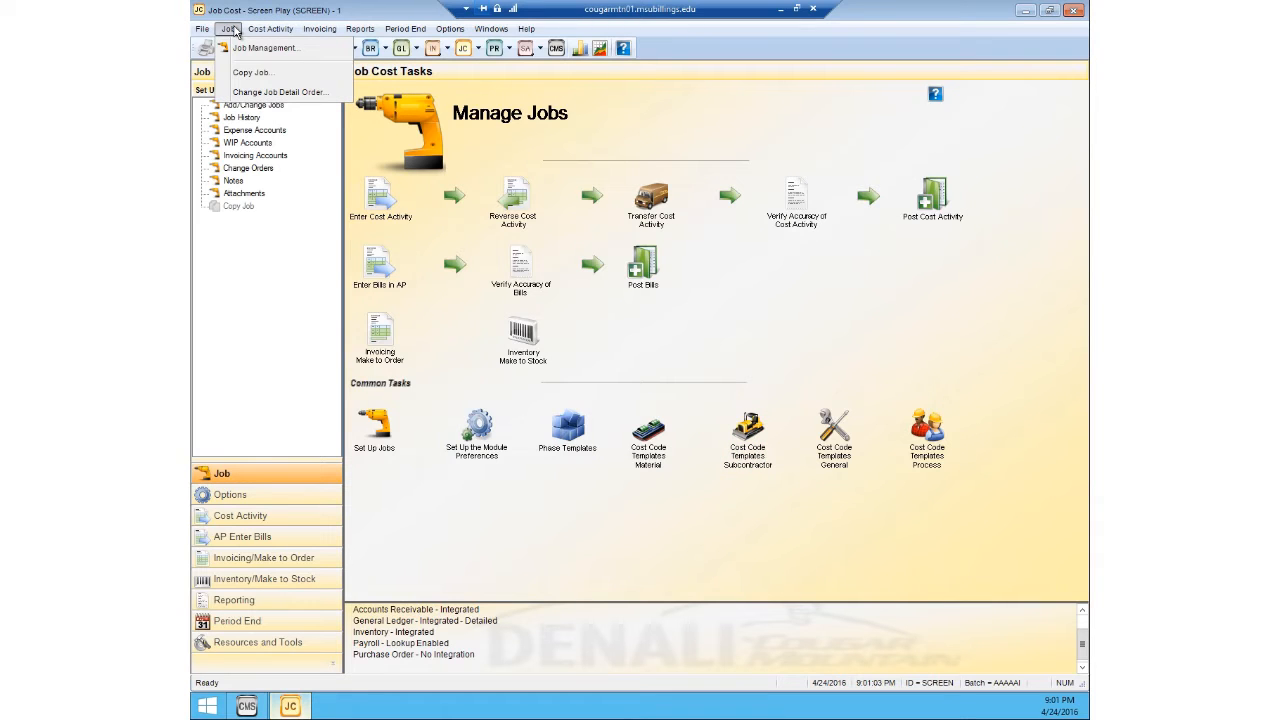
left_click(240, 48)
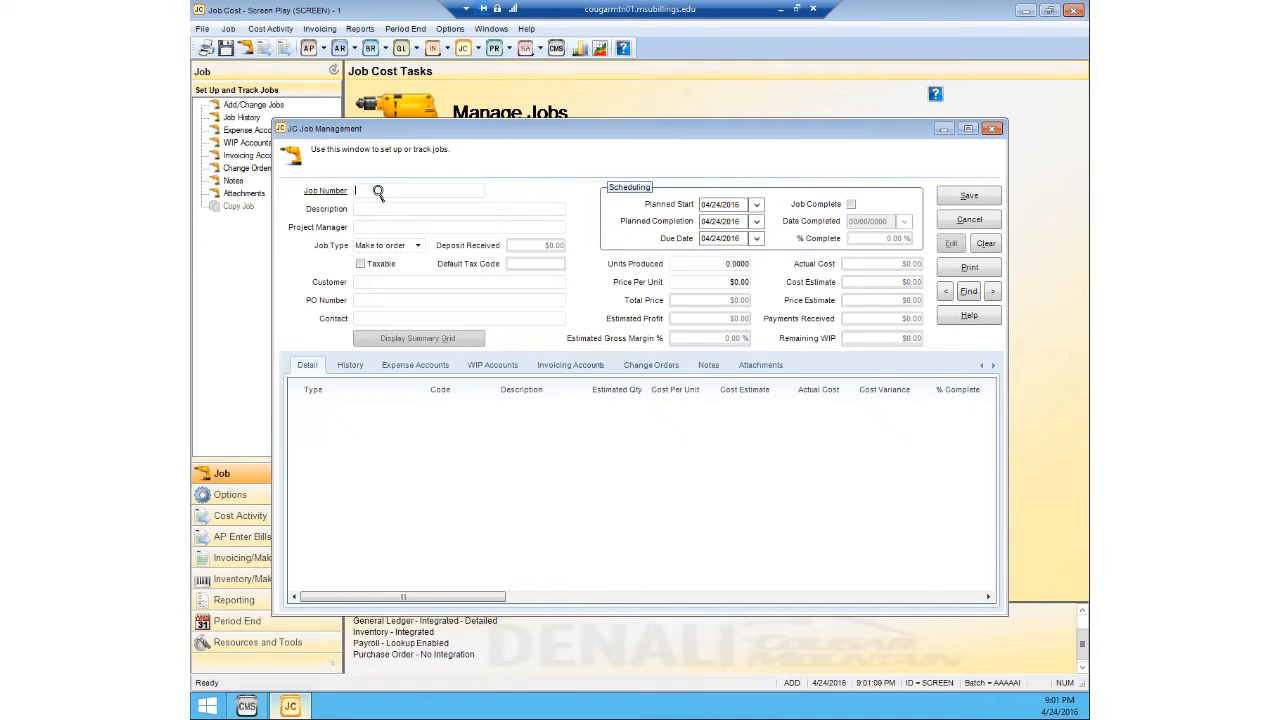
type("ABC123")
Step: Give the job the description "Girls Basketball Team Shirts"
left_click(460, 207)
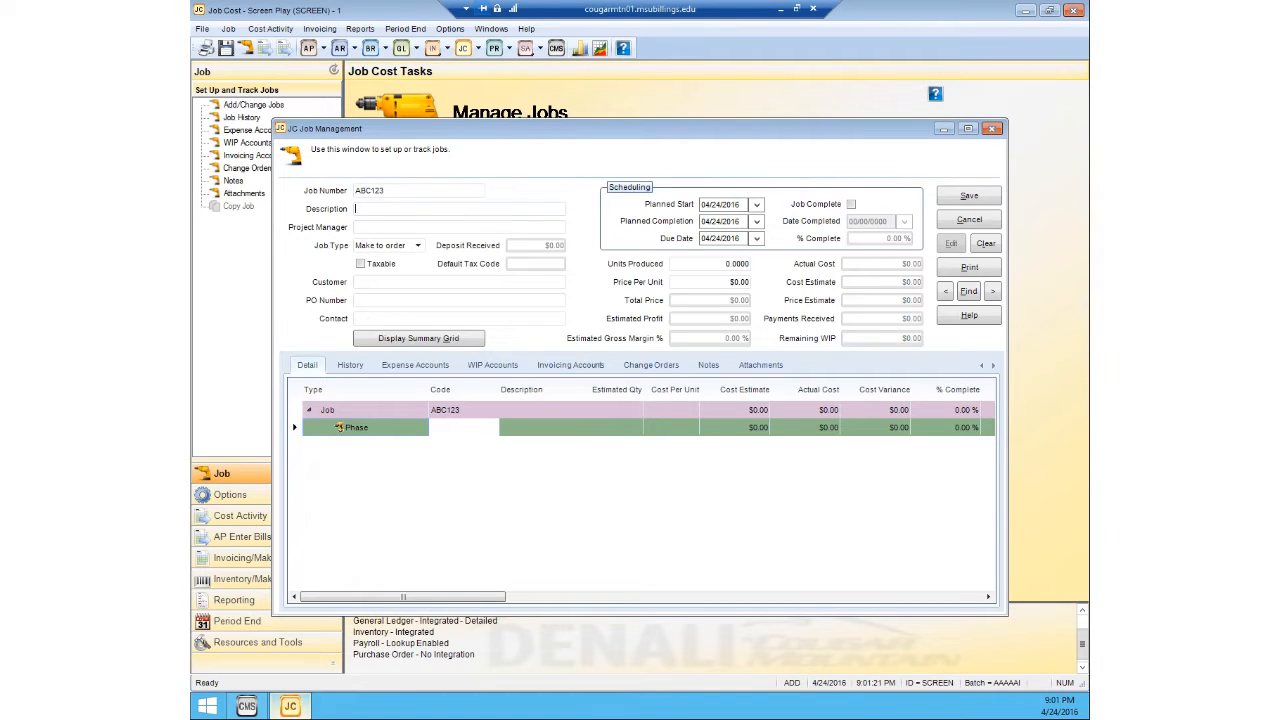
type("Girls Basketball Team Shirts")
Step: Keep the job type as Make to order and assign the customer Sidney High School - Girls Basketball from the customer lookup
left_click(418, 245)
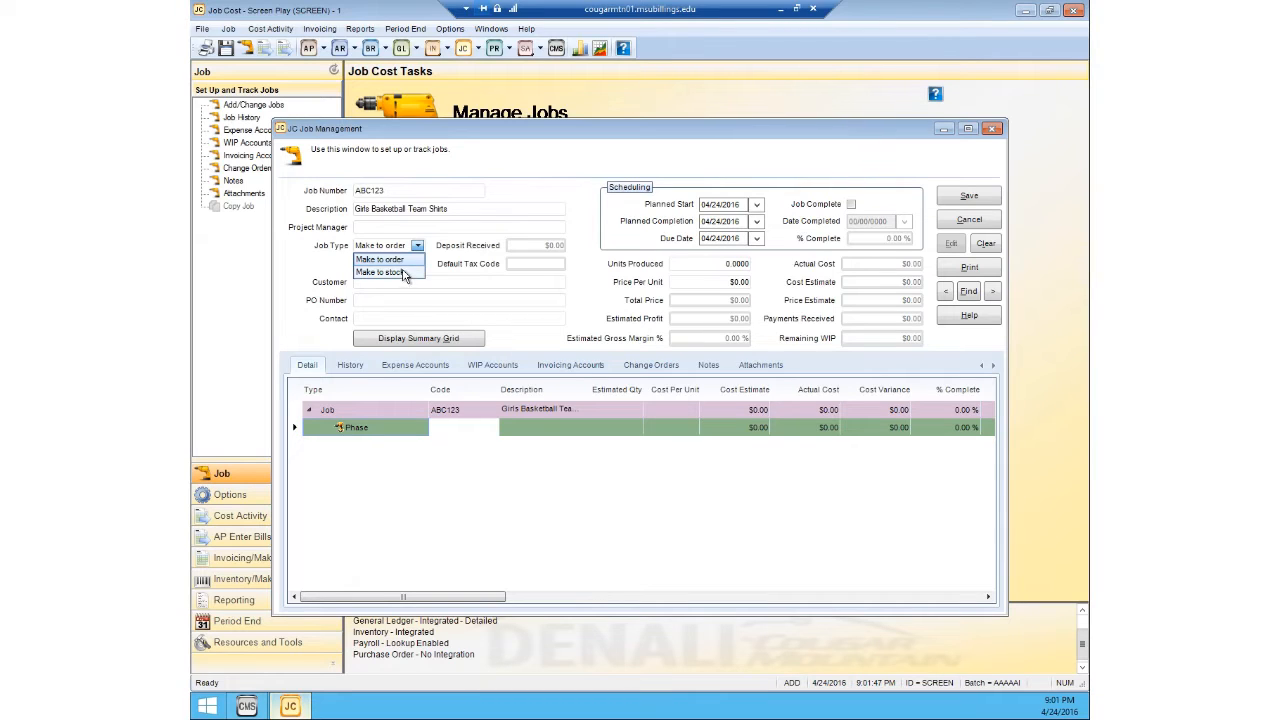
left_click(401, 262)
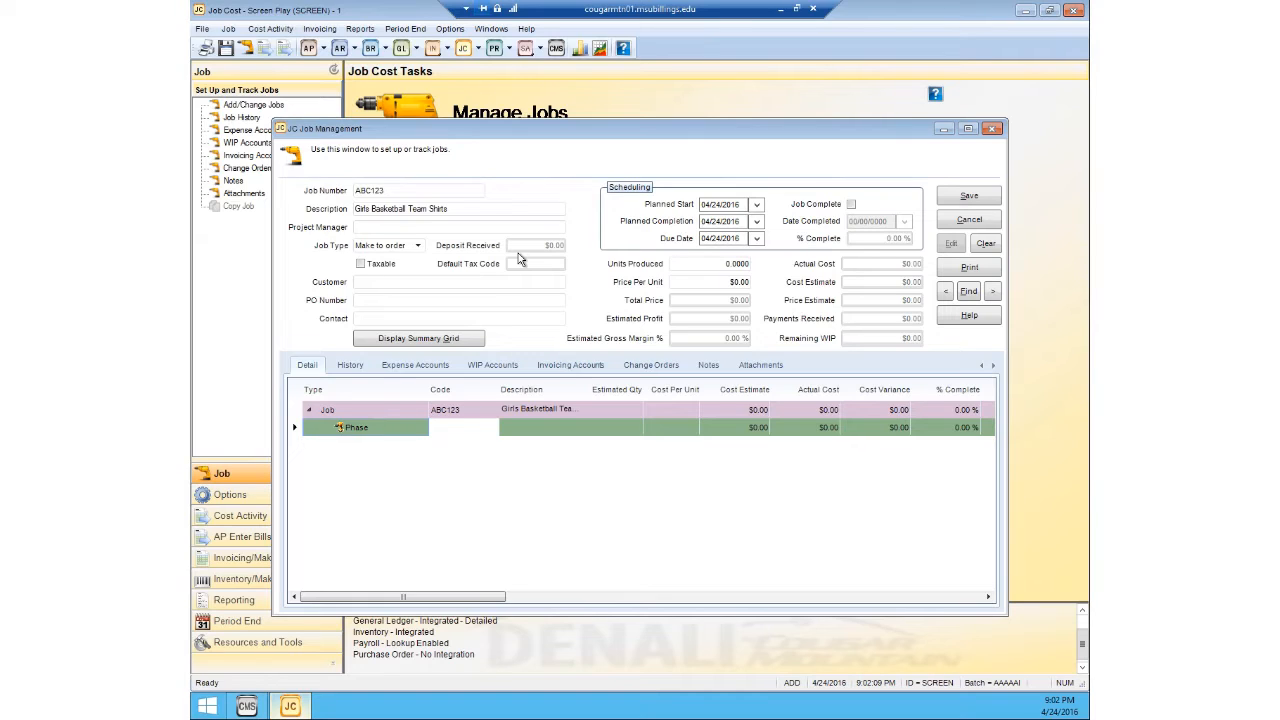
left_click(380, 283)
double_click(380, 283)
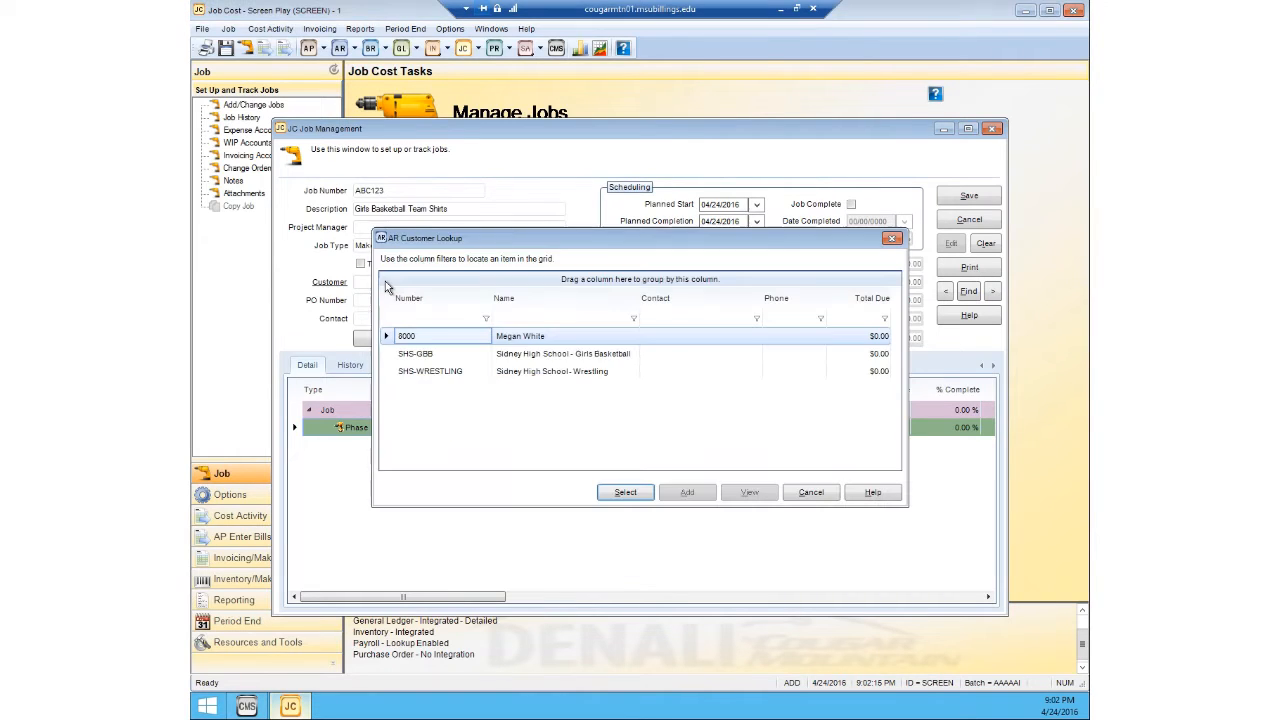
left_click(434, 358)
left_click(610, 492)
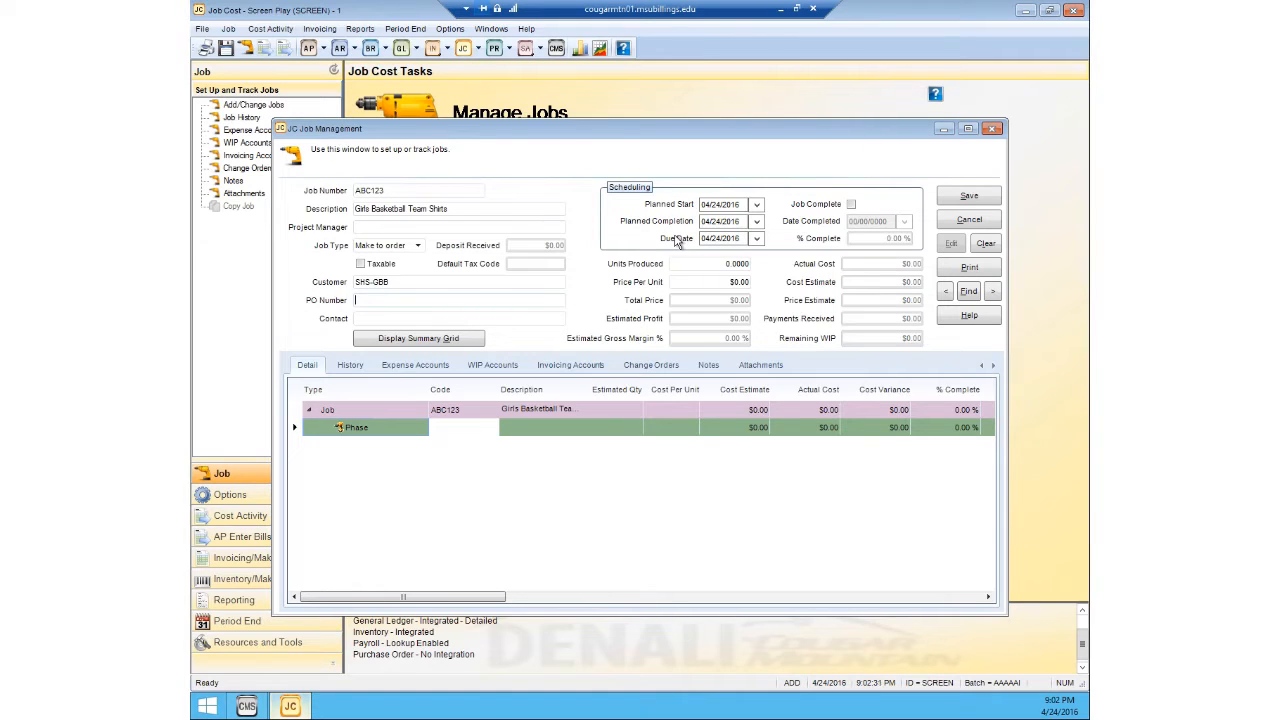
Step: Schedule the job's planned completion for 04/29/2016 and its due date for 04/30/2016, leaving it not marked as complete
left_click(757, 222)
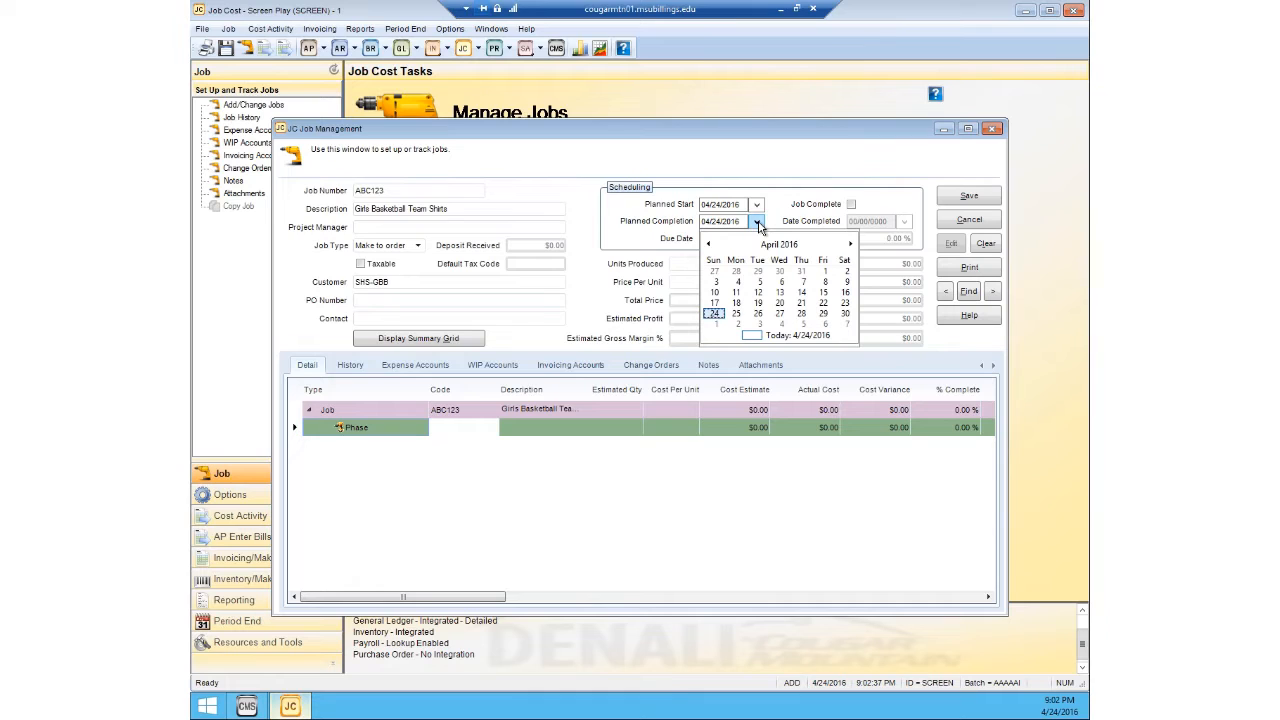
left_click(822, 314)
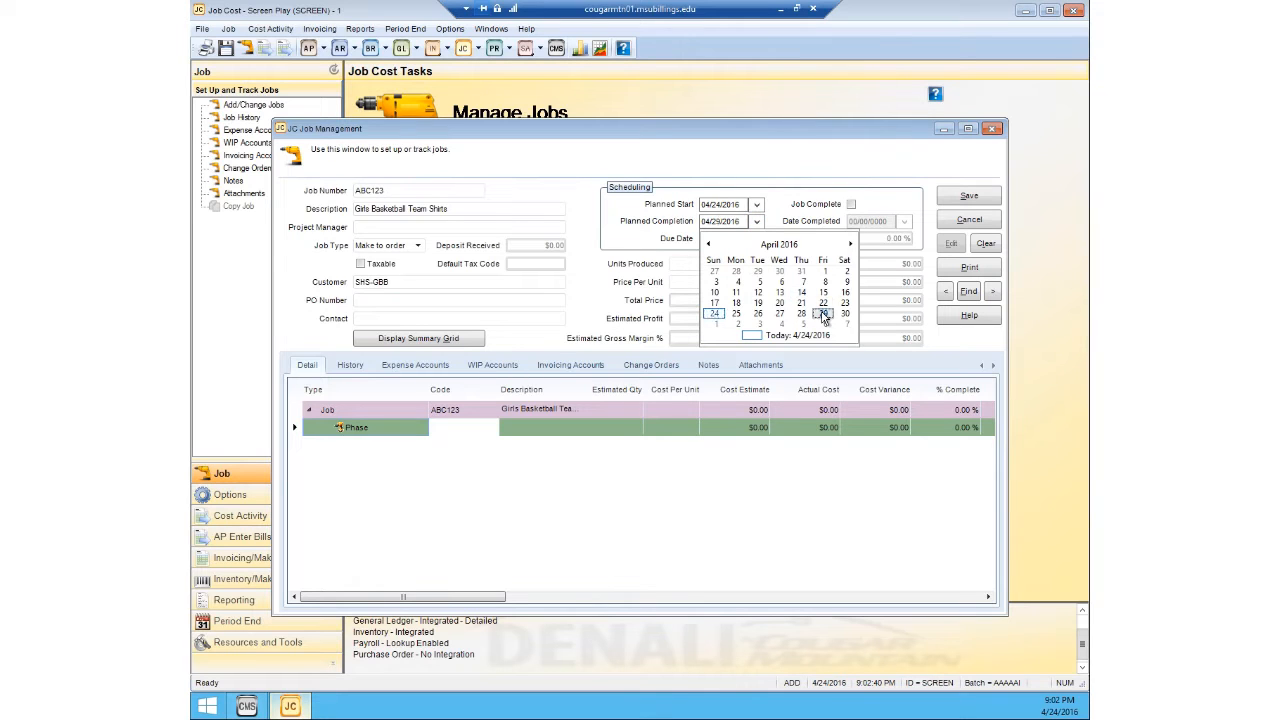
left_click(756, 239)
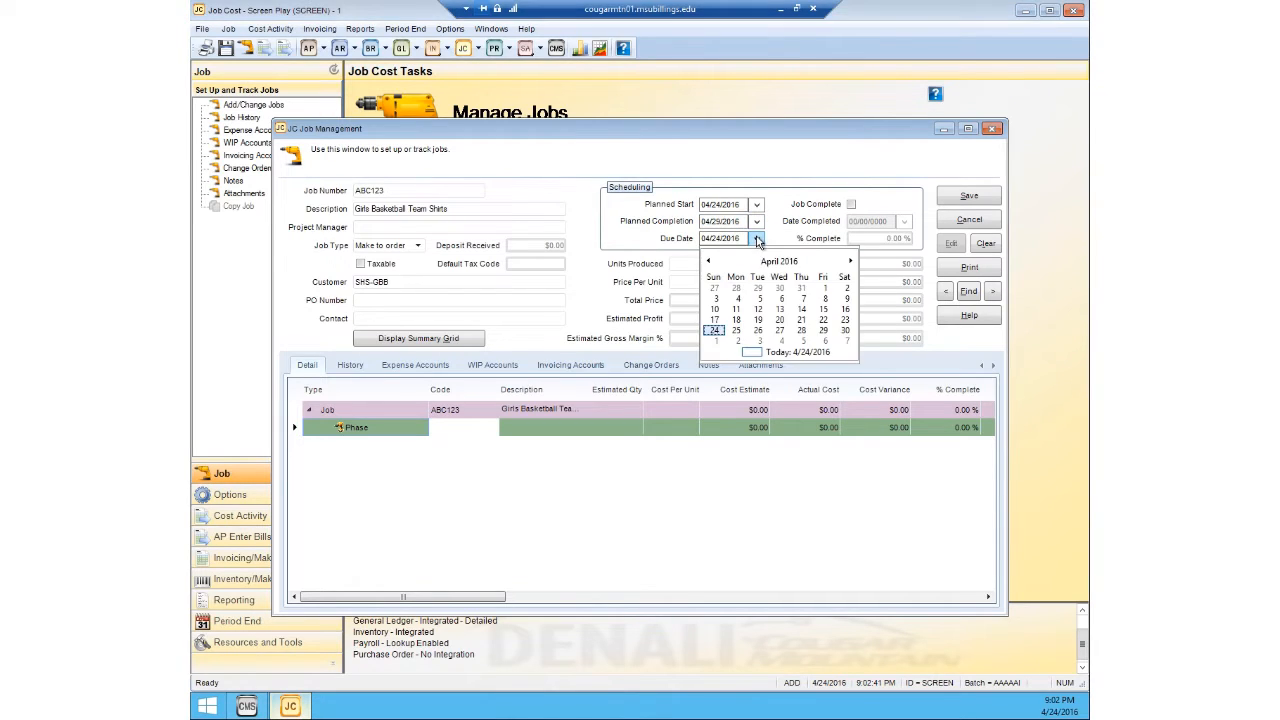
left_click(845, 330)
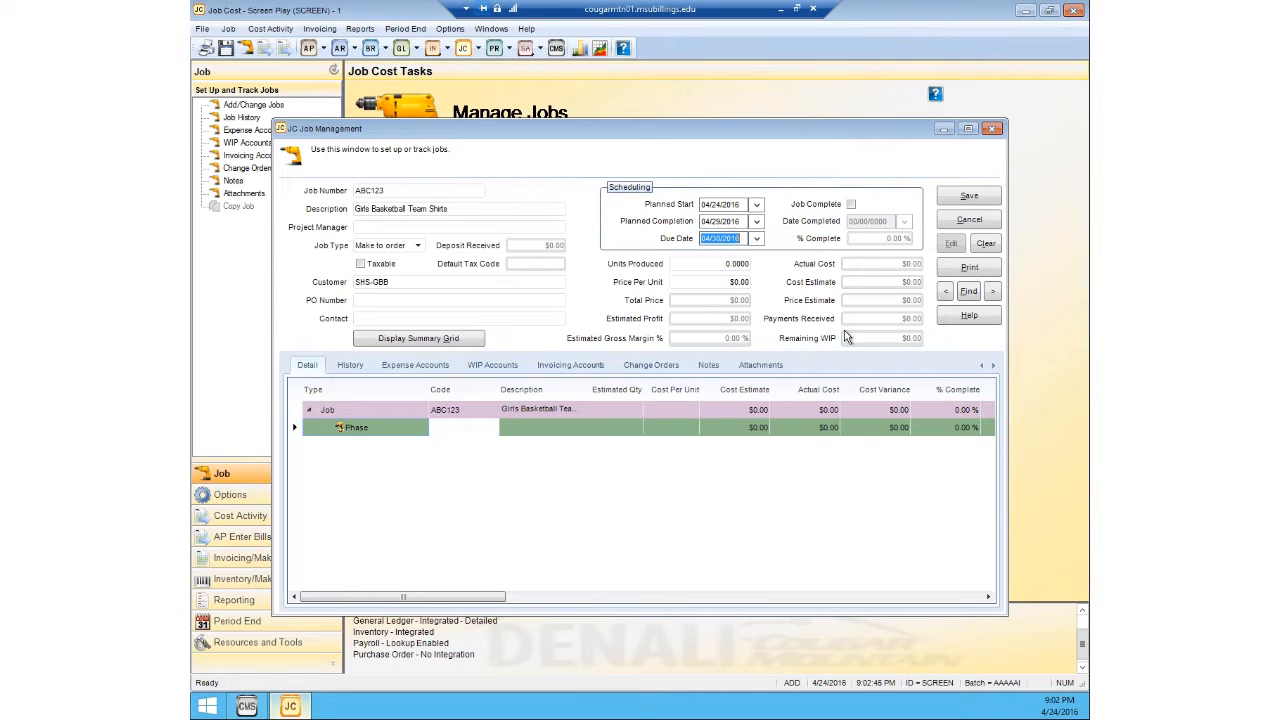
left_click(850, 205)
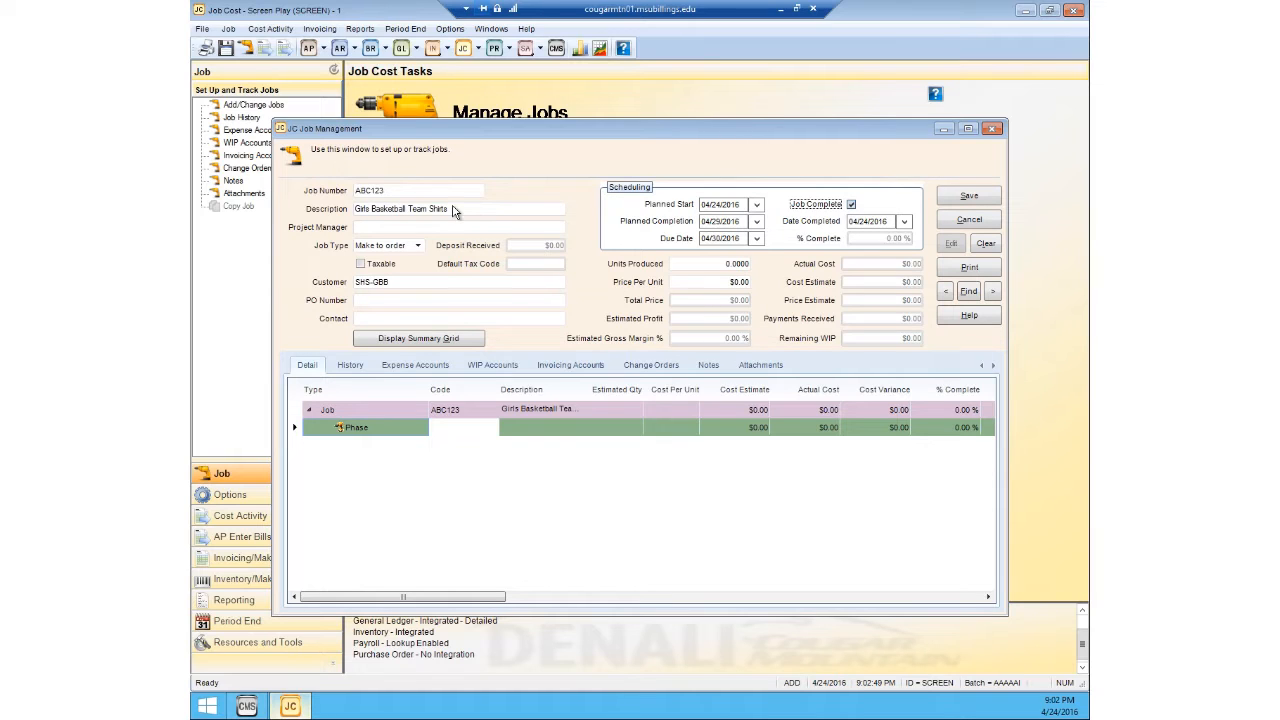
left_click(851, 205)
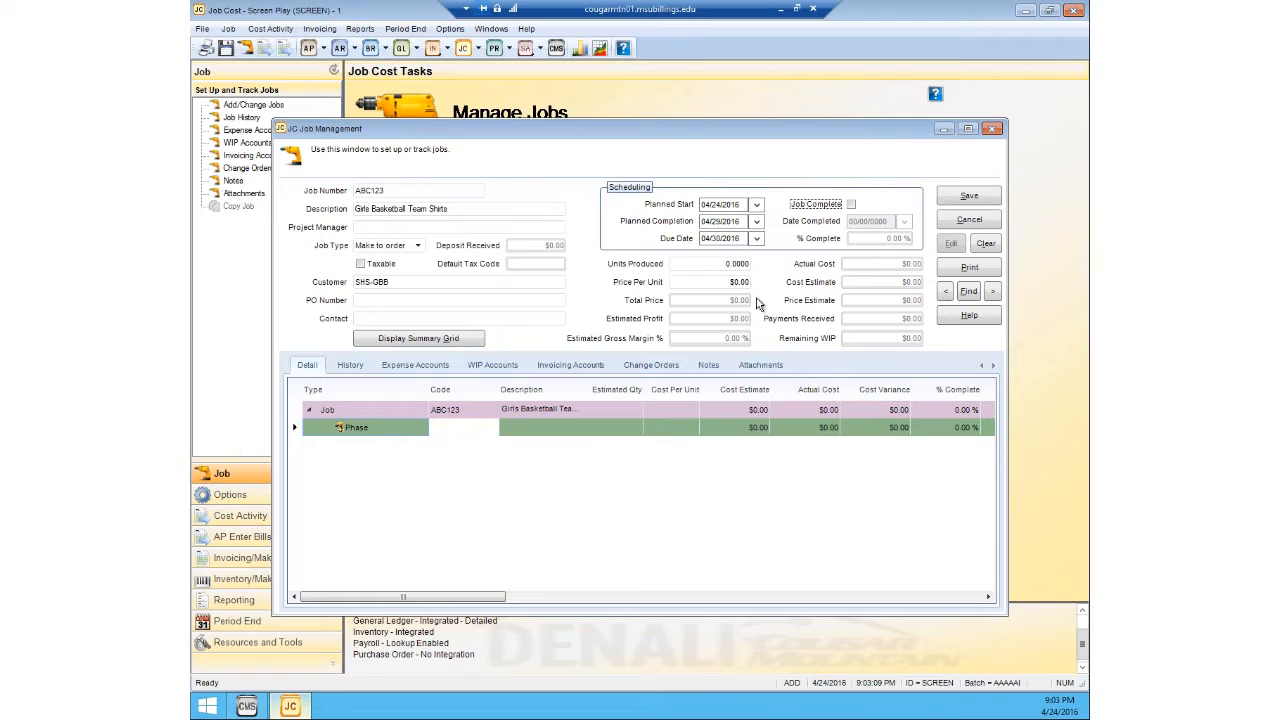
Step: Set the job's units produced to 10 and its price per unit to $15
left_click(719, 262)
type("10")
left_click(721, 283)
type("15")
key("shift+Tab")
Step: Create a new phase template named ORDERING MATERIALS from the lookup for the job's phase code
left_click(467, 429)
left_click(451, 431)
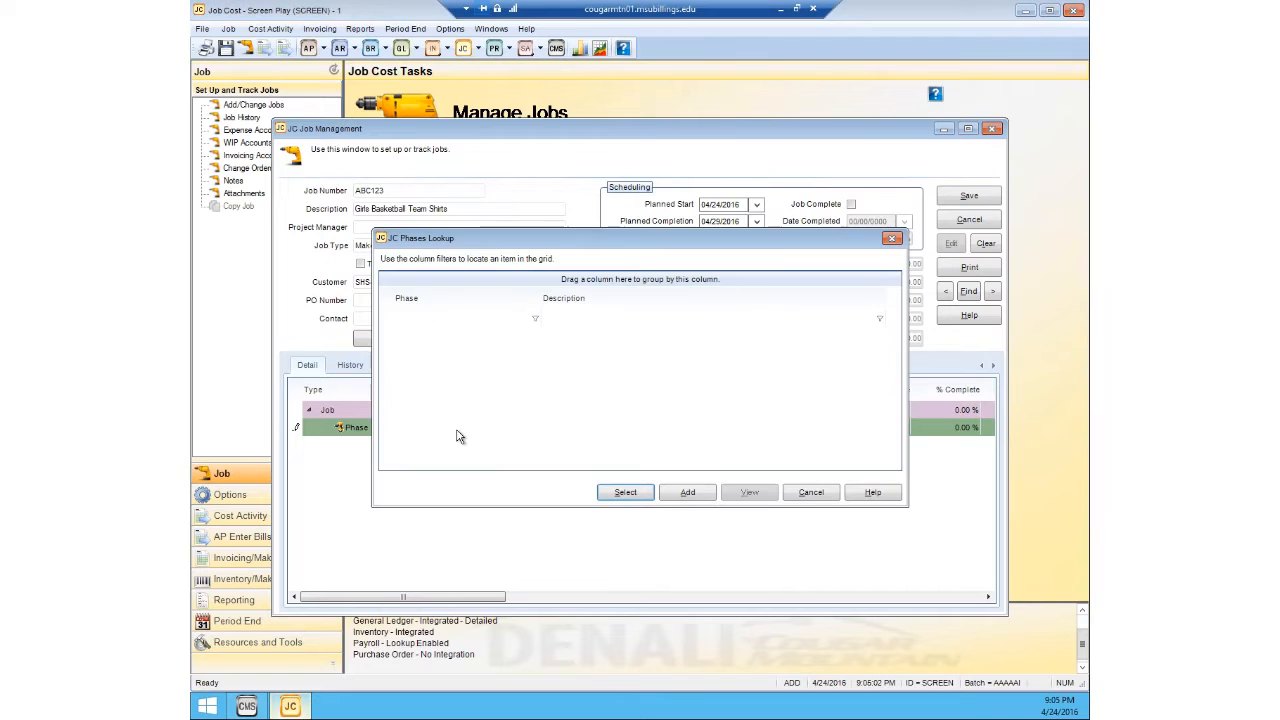
left_click(686, 492)
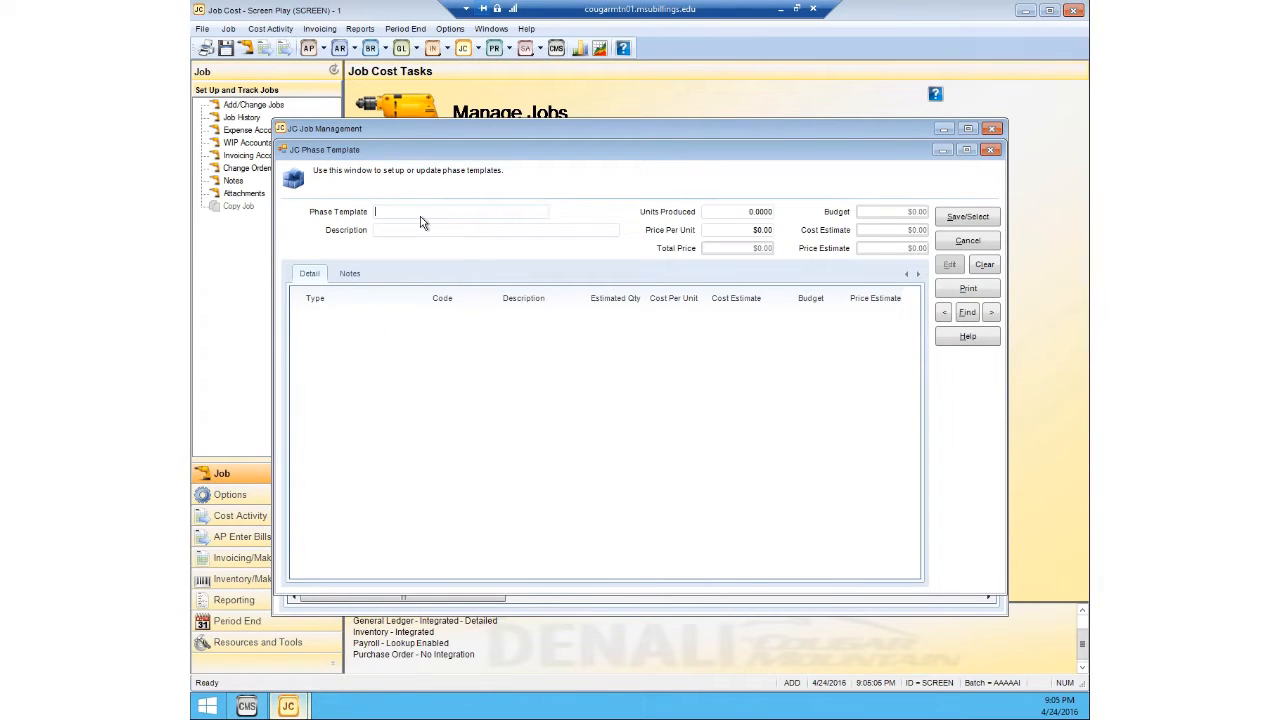
type("ORDERING MATERIALS")
Step: Describe the phase template as "Ordering Materials"
left_click(461, 230)
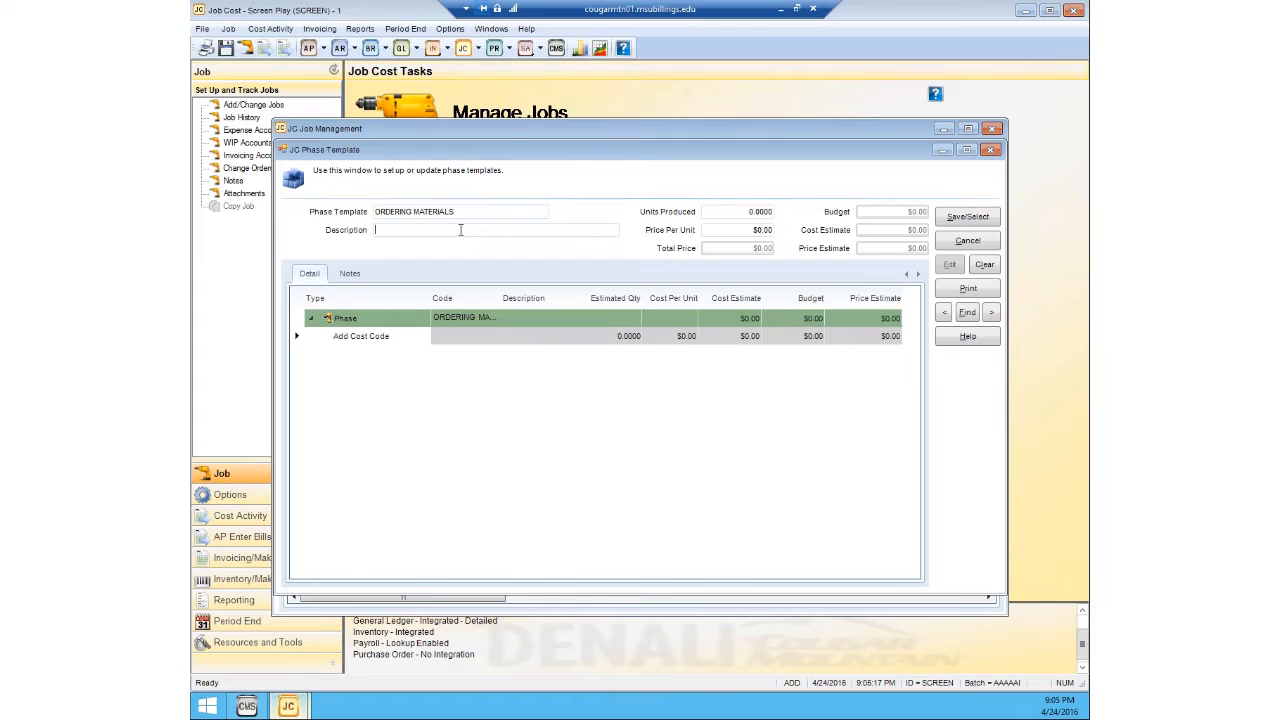
type("Ma")
key("BackSpace")
key("BackSpace")
type("Ordering Materials")
Step: Set the phase template's units produced to 10 and its price per unit to $15.00
left_click(710, 212)
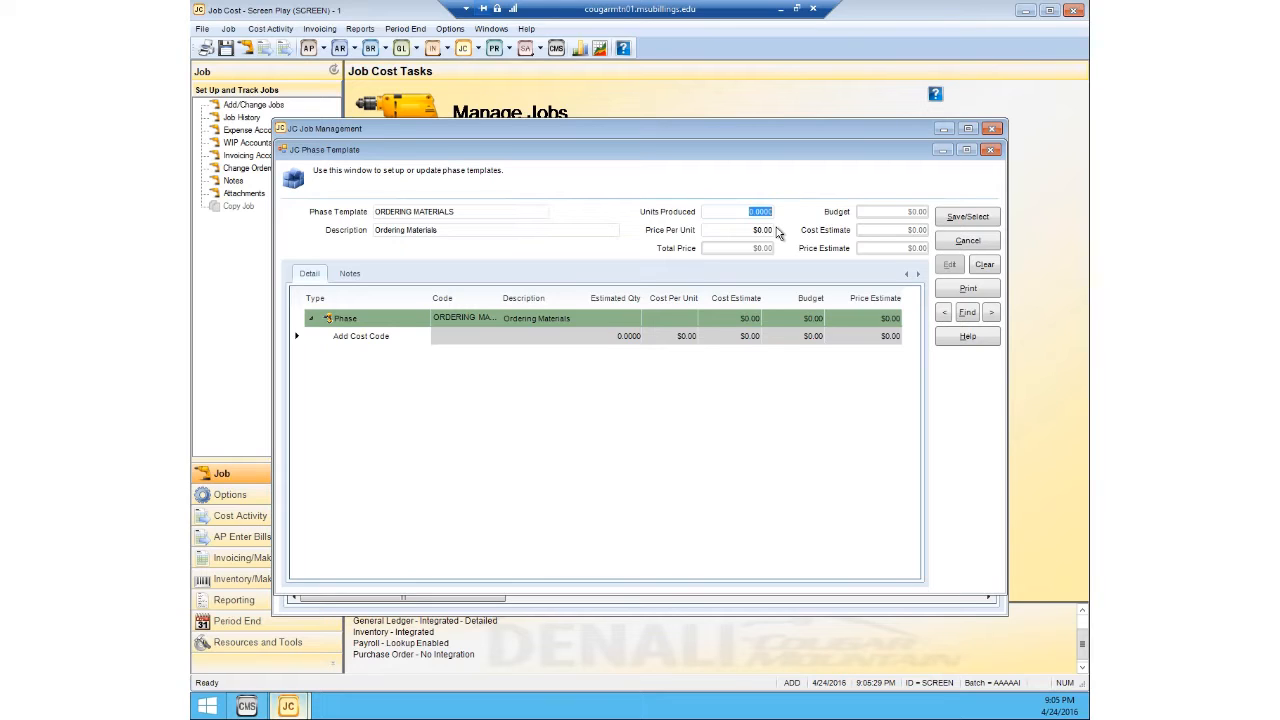
type("10")
left_click(749, 232)
type("15")
key("Tab")
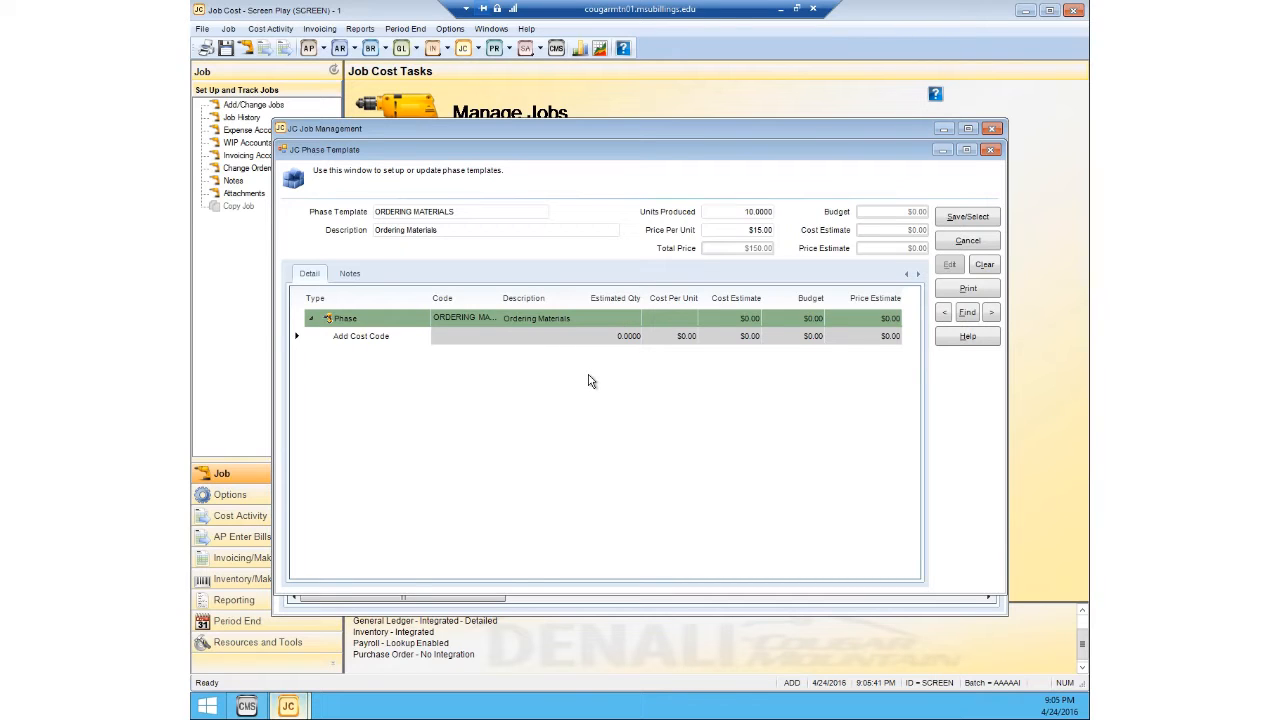
Step: Add a Material cost line to the phase and create a new material cost code named SMALLS for it
left_click(402, 339)
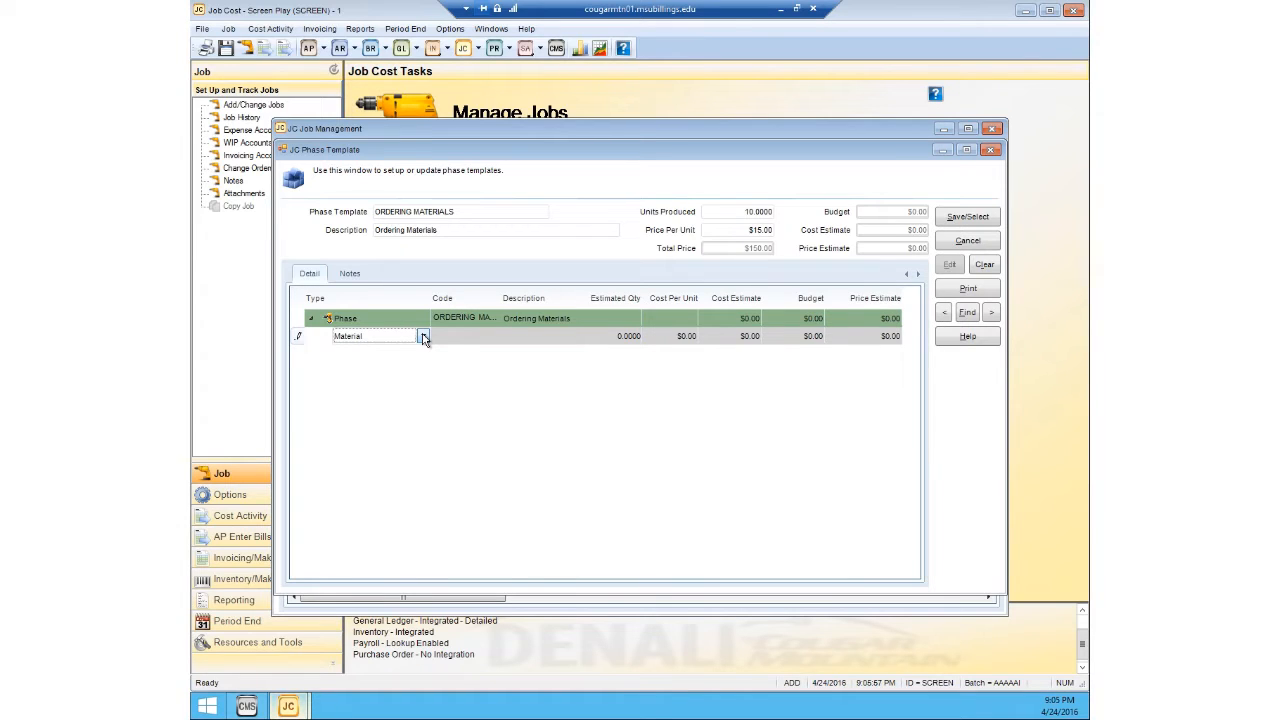
left_click(423, 338)
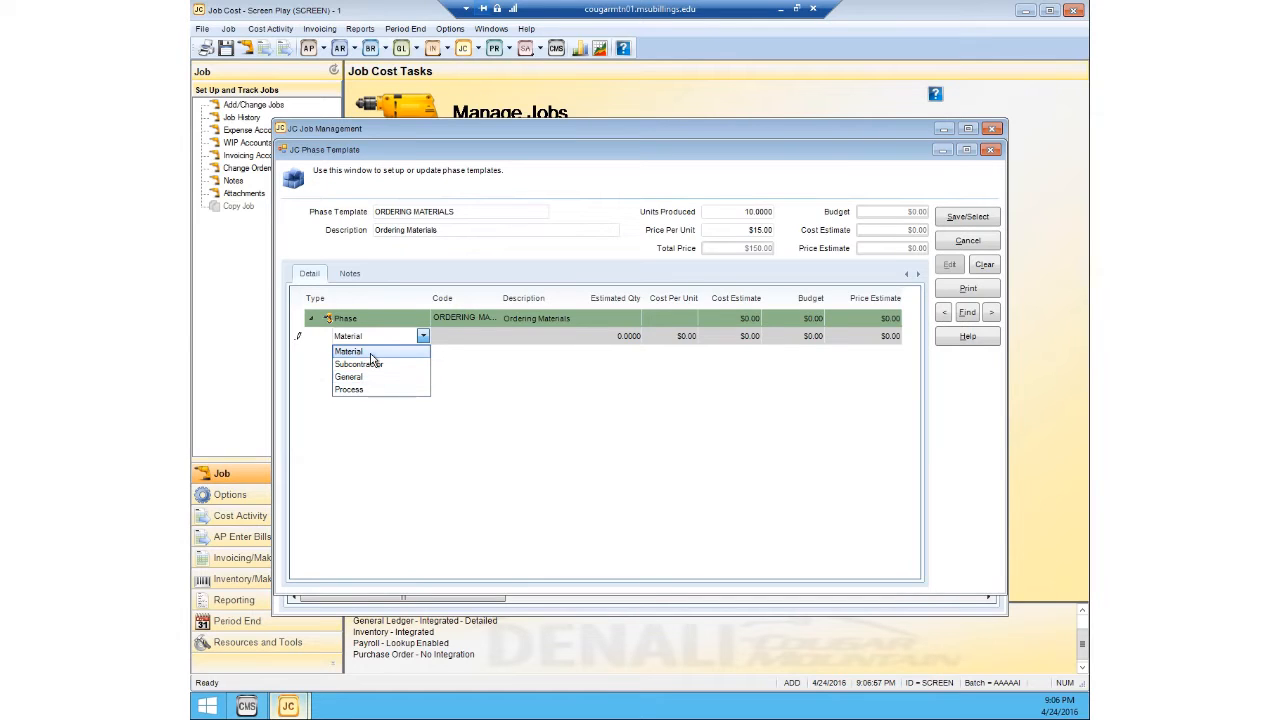
left_click(371, 355)
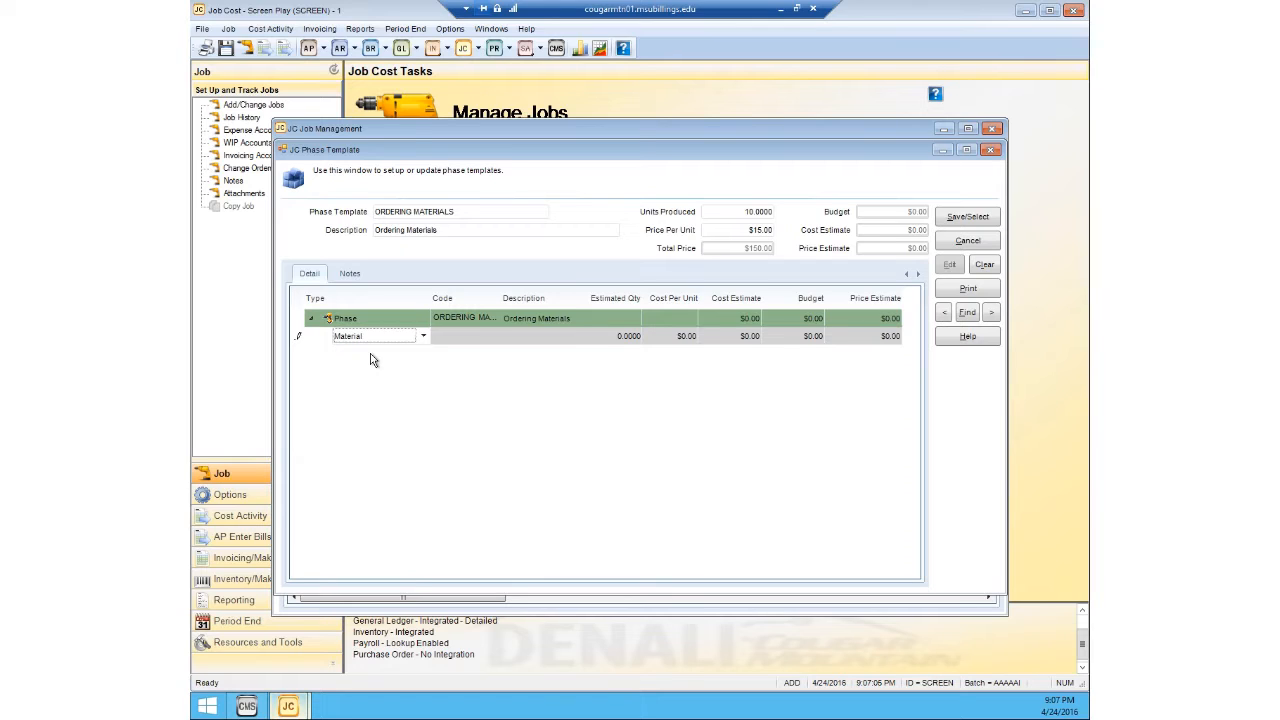
left_click(446, 338)
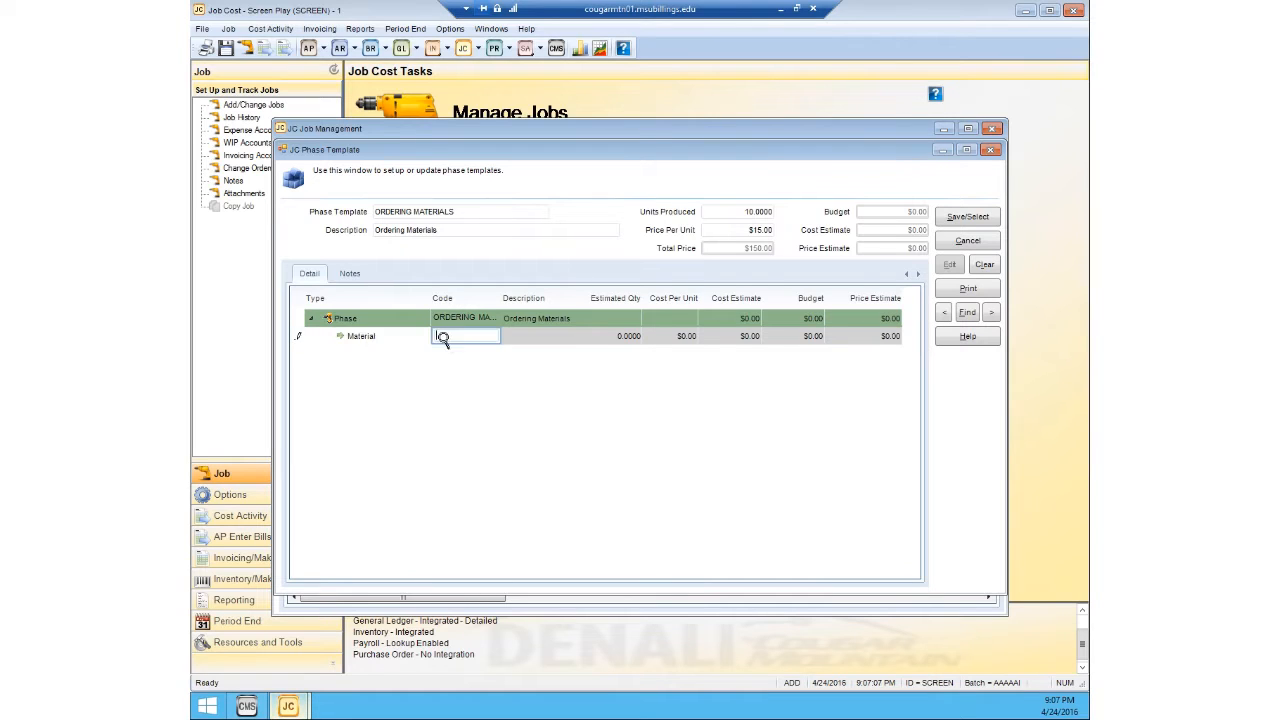
left_click(455, 338)
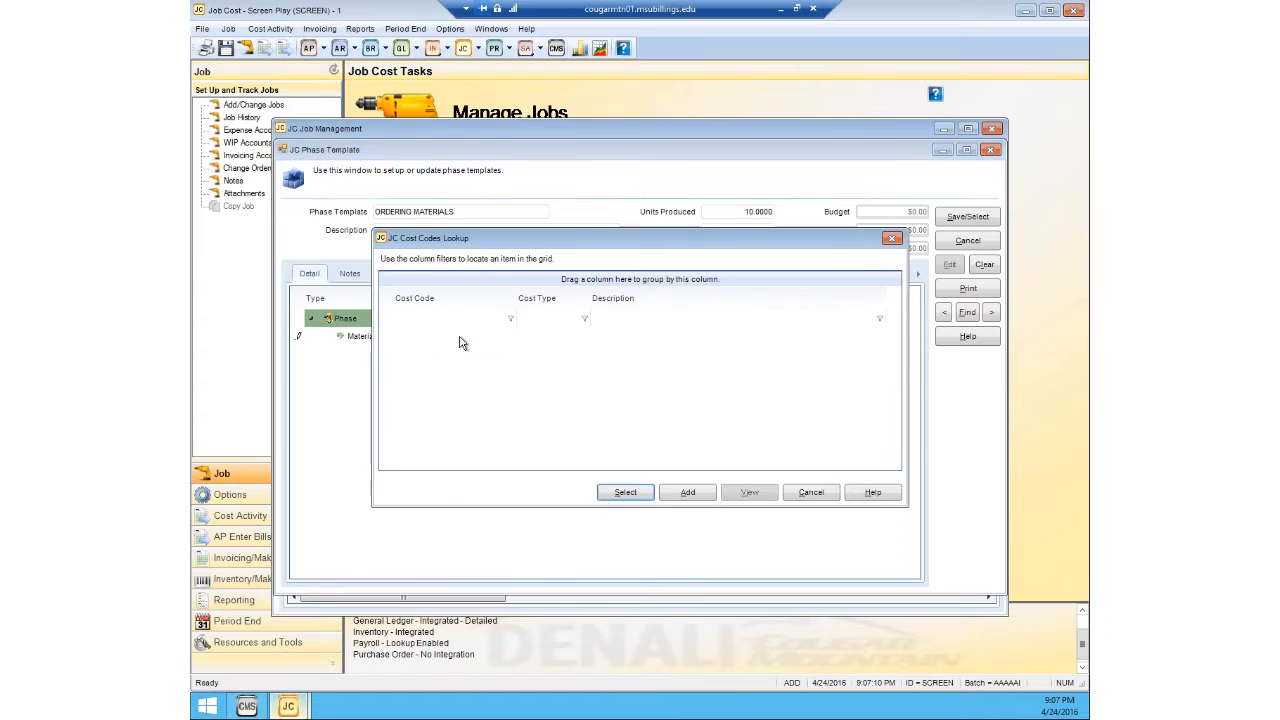
left_click(679, 493)
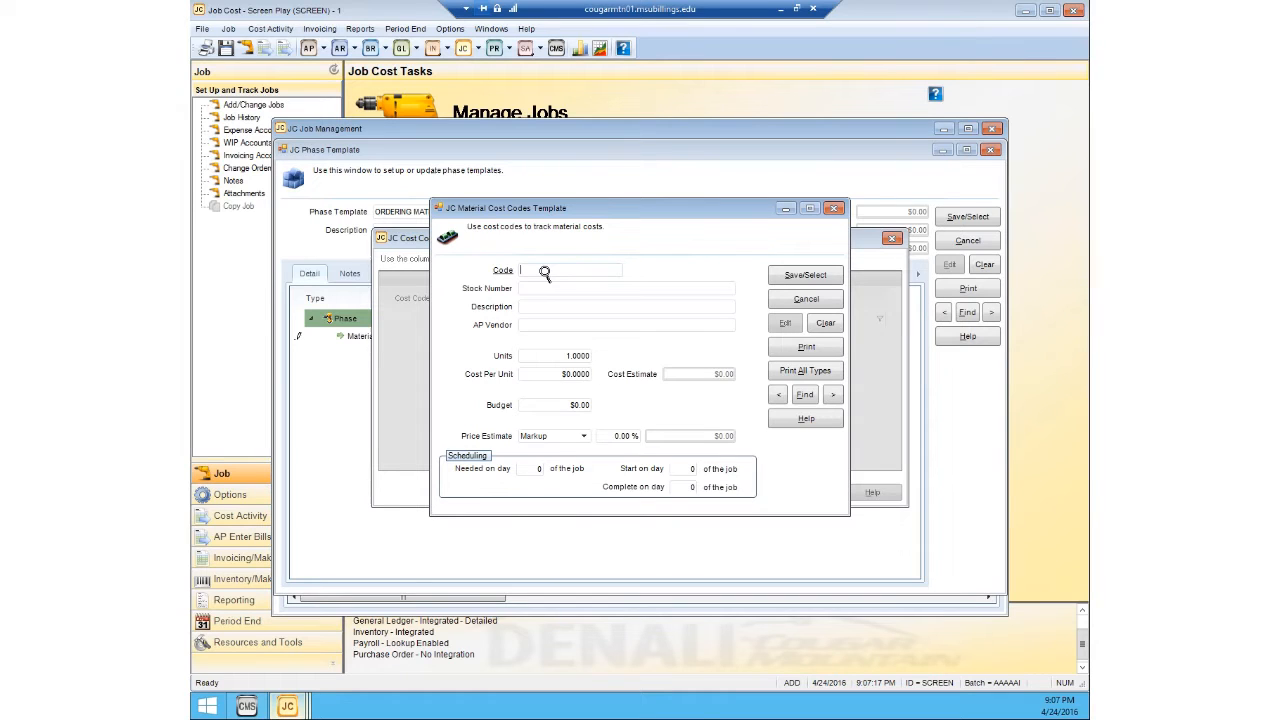
type("SMALLS")
Step: Assign stock number AS GREY T, the adult small grey T-shirt, to the material cost code from the inventory lookup
left_click(530, 289)
double_click(533, 289)
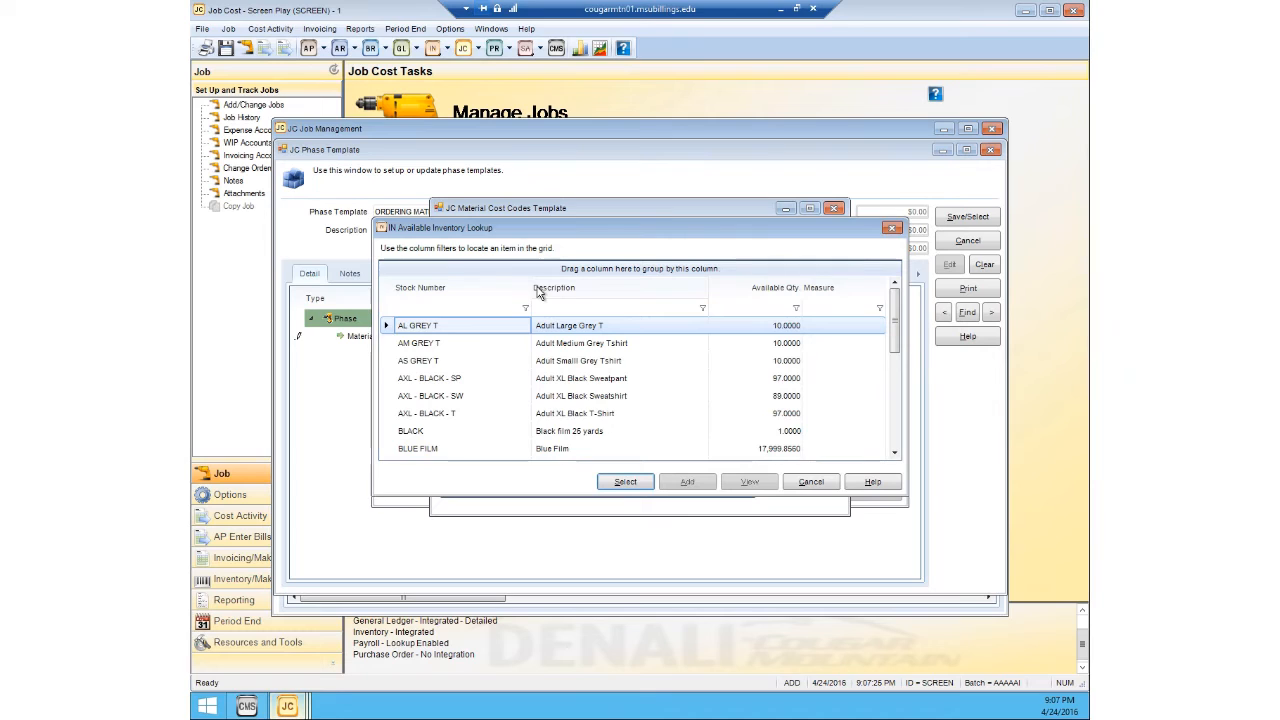
left_click(578, 366)
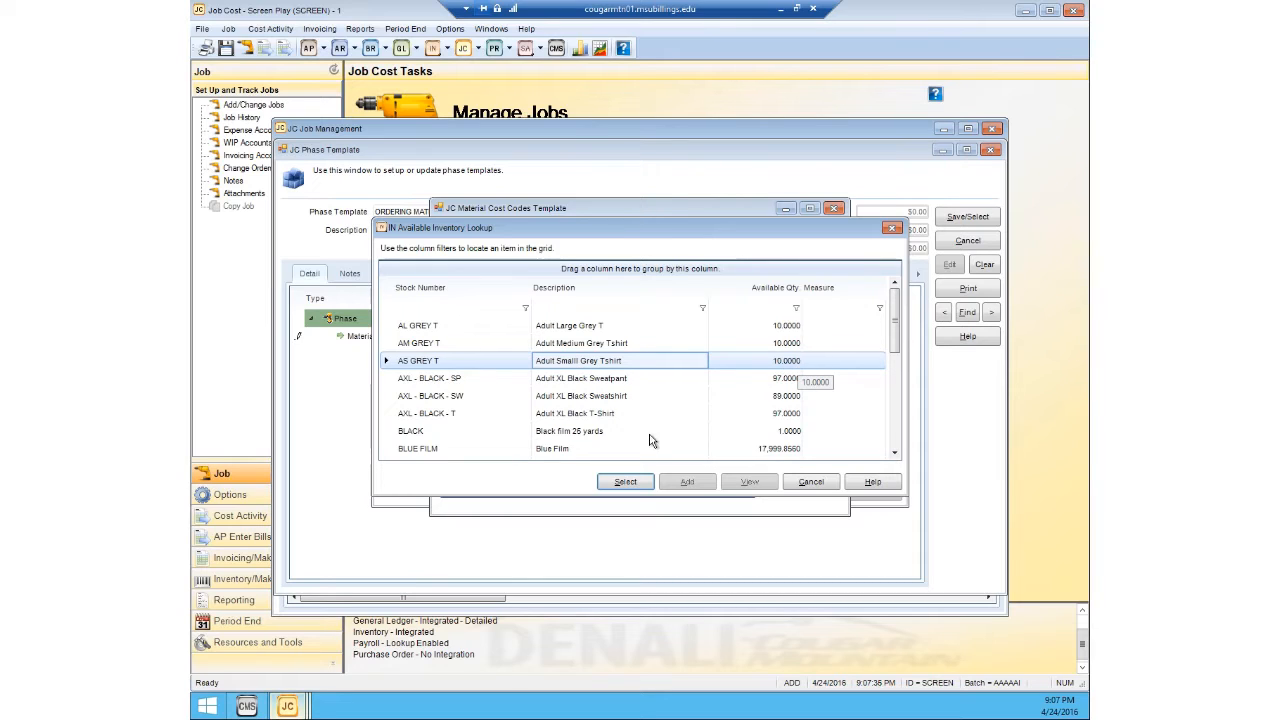
left_click(628, 483)
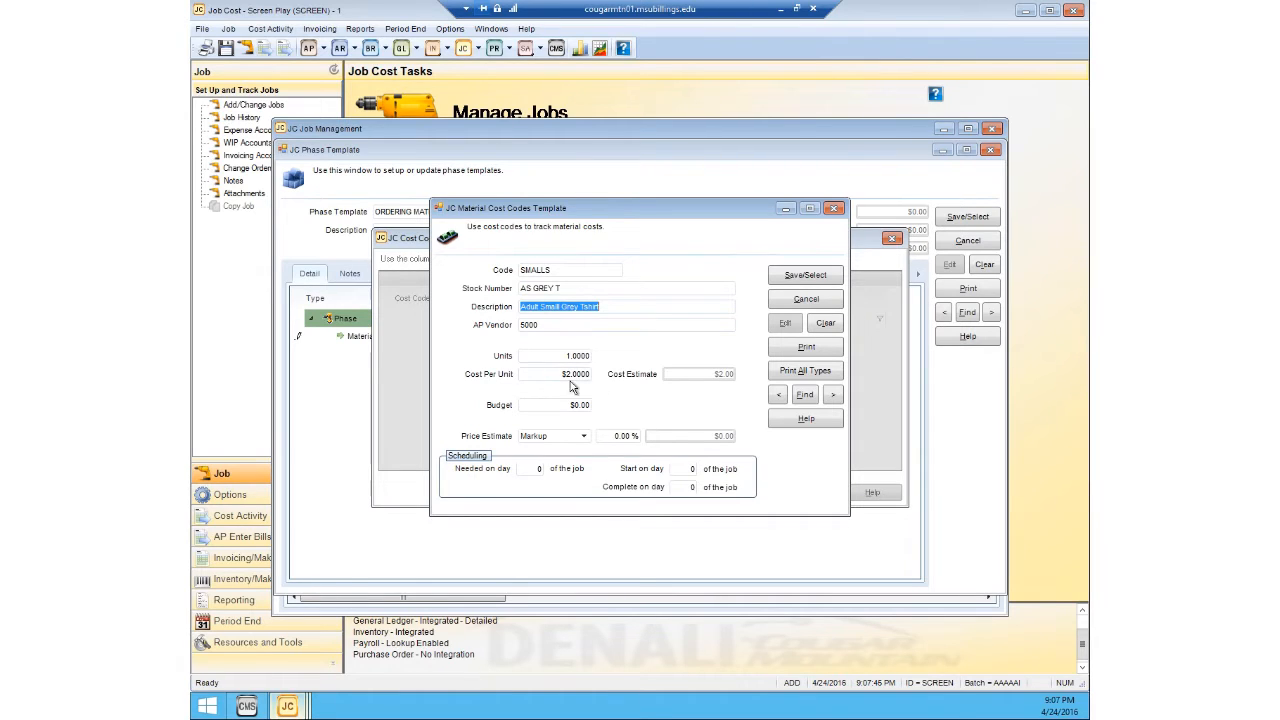
Step: Set the SMALLS cost code's units to 5 and its budget to $10.00
left_click(563, 355)
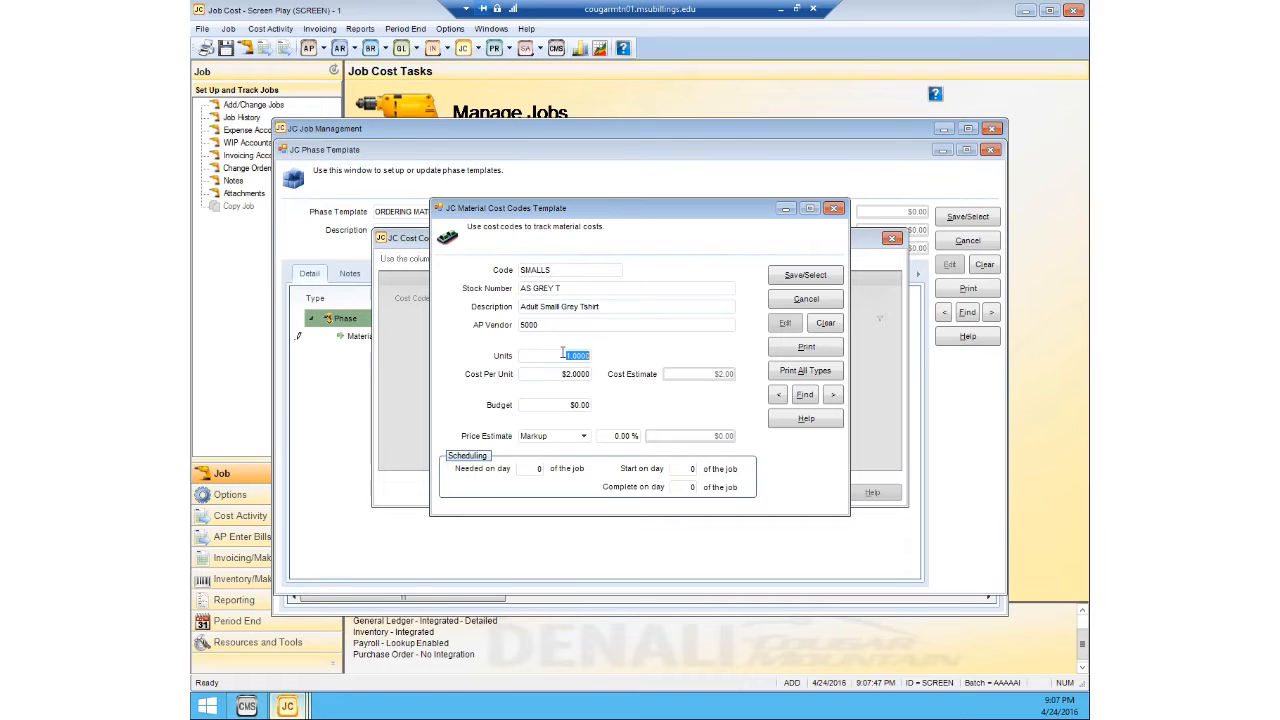
type("5")
left_click(587, 375)
left_click(566, 406)
type("10")
Step: Switch the SMALLS price estimate to the Dollar method and set it to $50.00
left_click(583, 437)
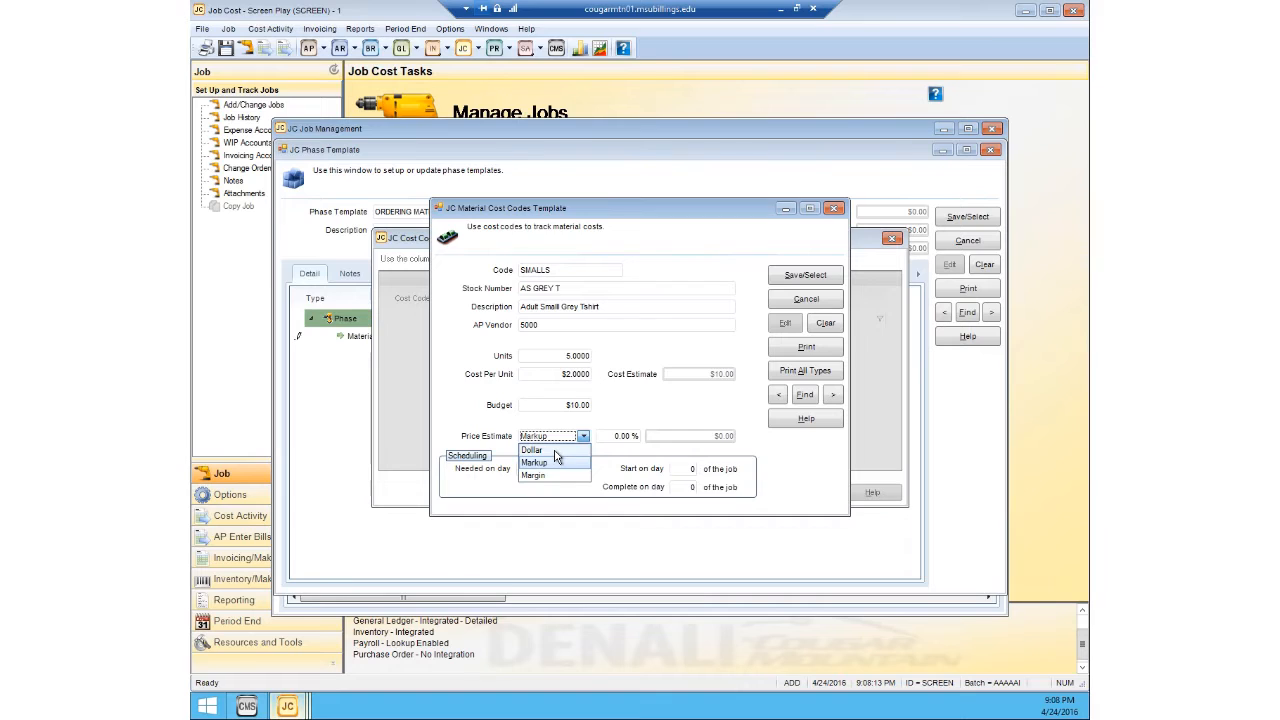
left_click(555, 451)
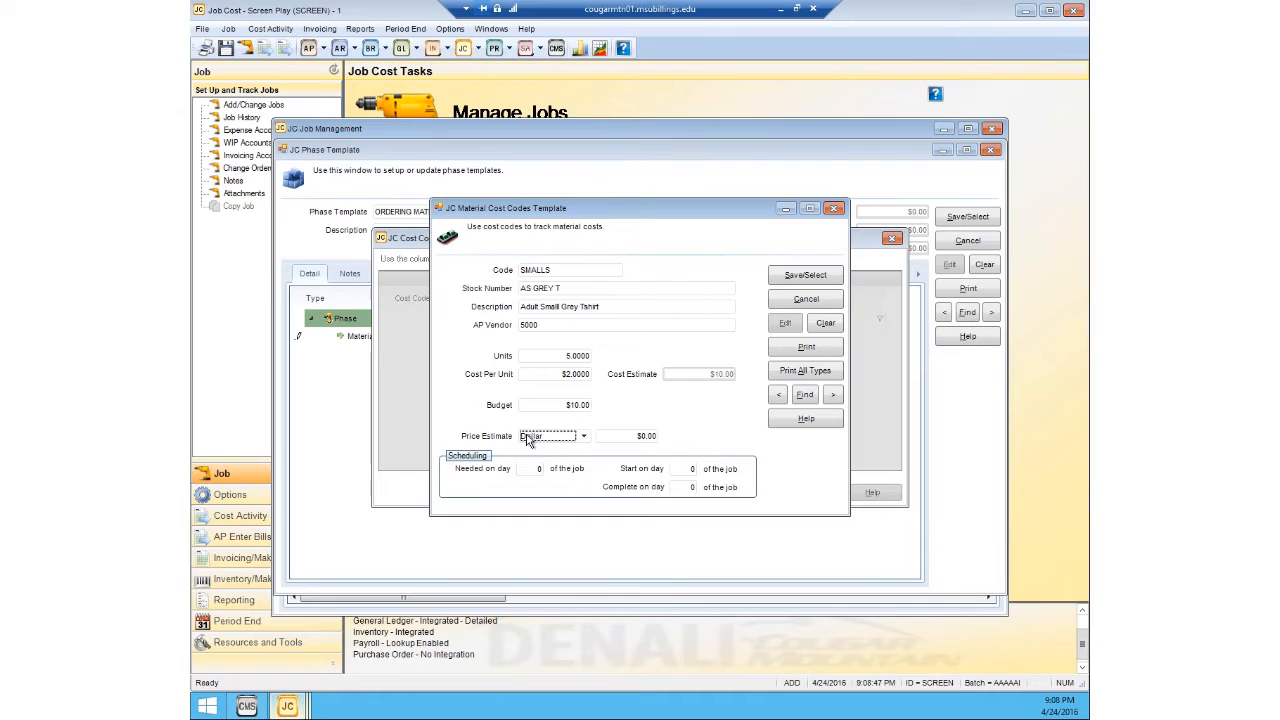
left_click(612, 437)
type("10")
key("BackSpace")
key("BackSpace")
type("50")
left_click(578, 404)
Step: Schedule SMALLS as needed and complete on day 3 of the job, and save it into the phase's material line
left_click(524, 468)
type("3")
left_click(680, 486)
type("3")
left_click(813, 277)
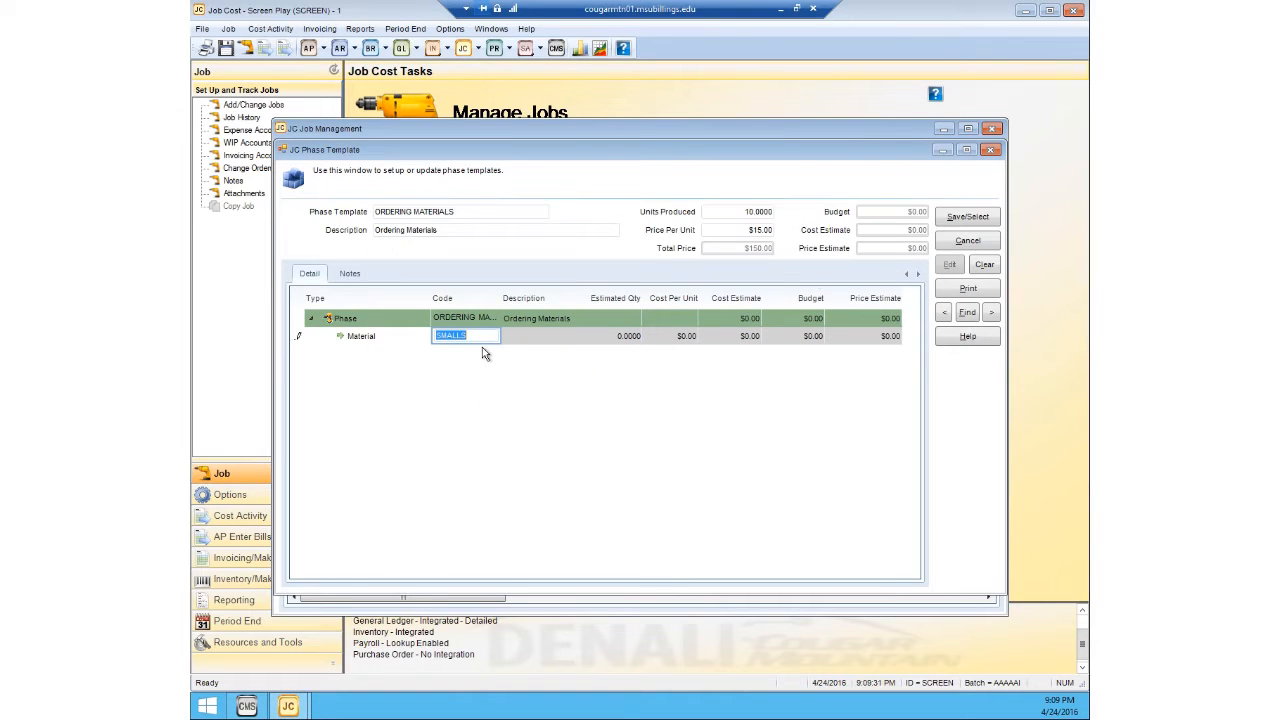
key("Tab")
key("Return")
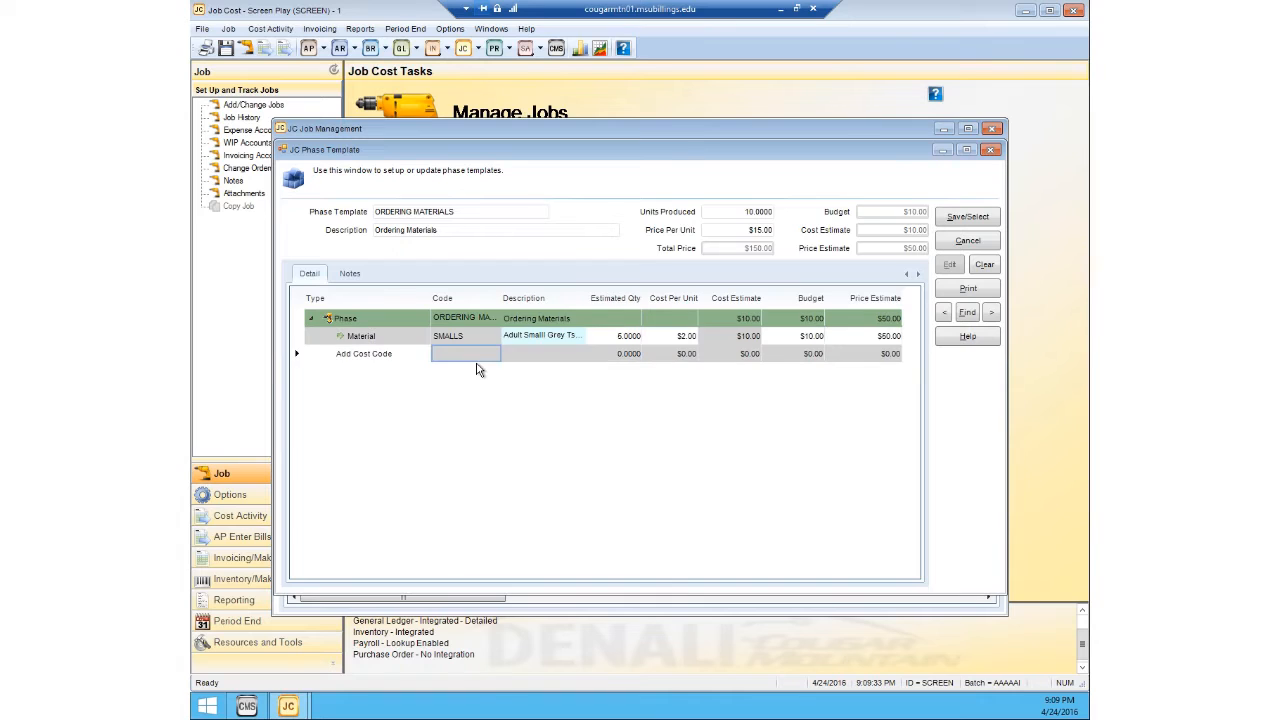
Step: Add a second Material line to the phase and create a new material cost code named MEDIUMS for it
left_click(396, 355)
left_click(420, 354)
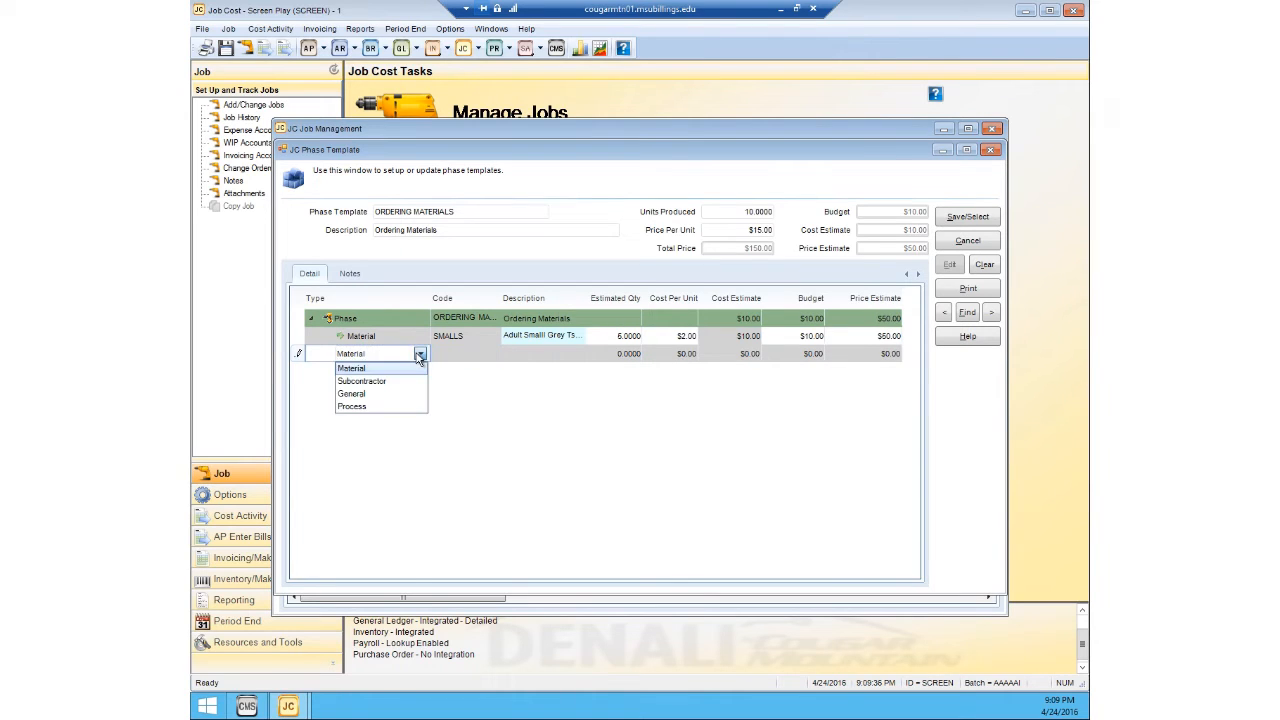
left_click(351, 367)
left_click(450, 354)
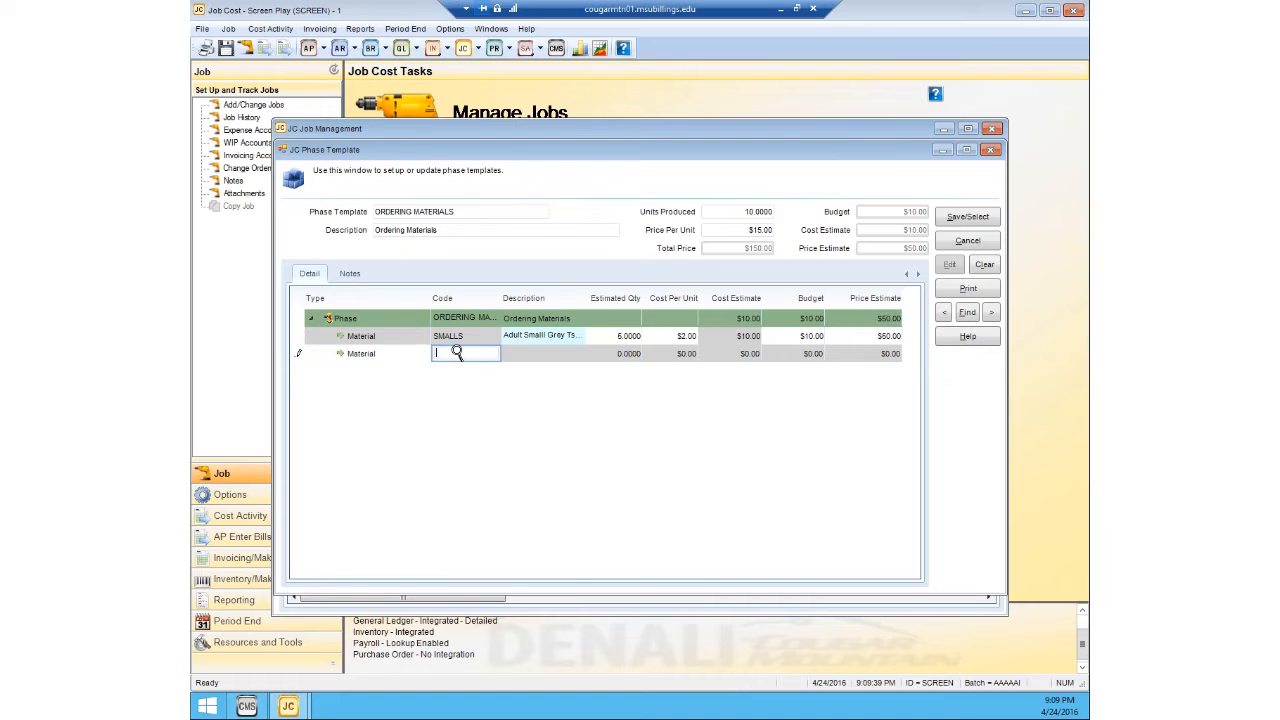
double_click(456, 352)
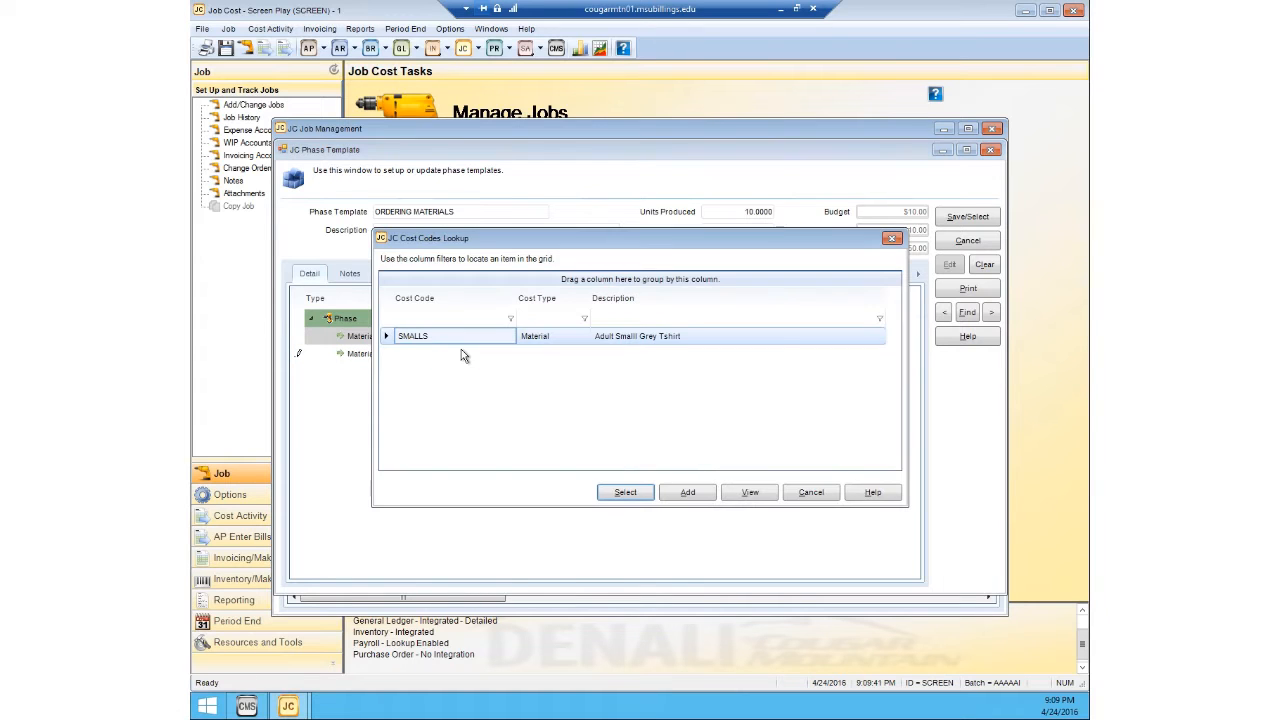
left_click(688, 492)
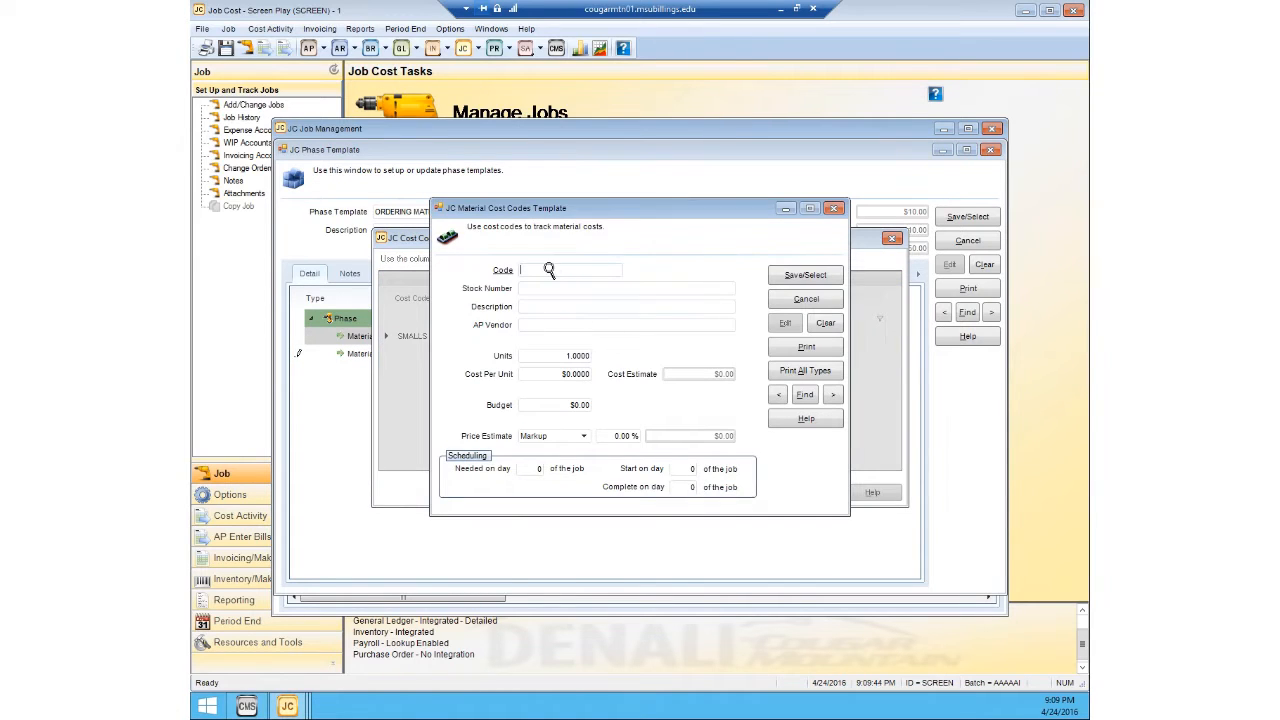
type("MEDIUMS")
Step: Assign stock number AM GREY T, the adult medium grey T-shirt, to the MEDIUMS cost code from the inventory lookup
left_click(536, 288)
double_click(536, 288)
left_click(549, 343)
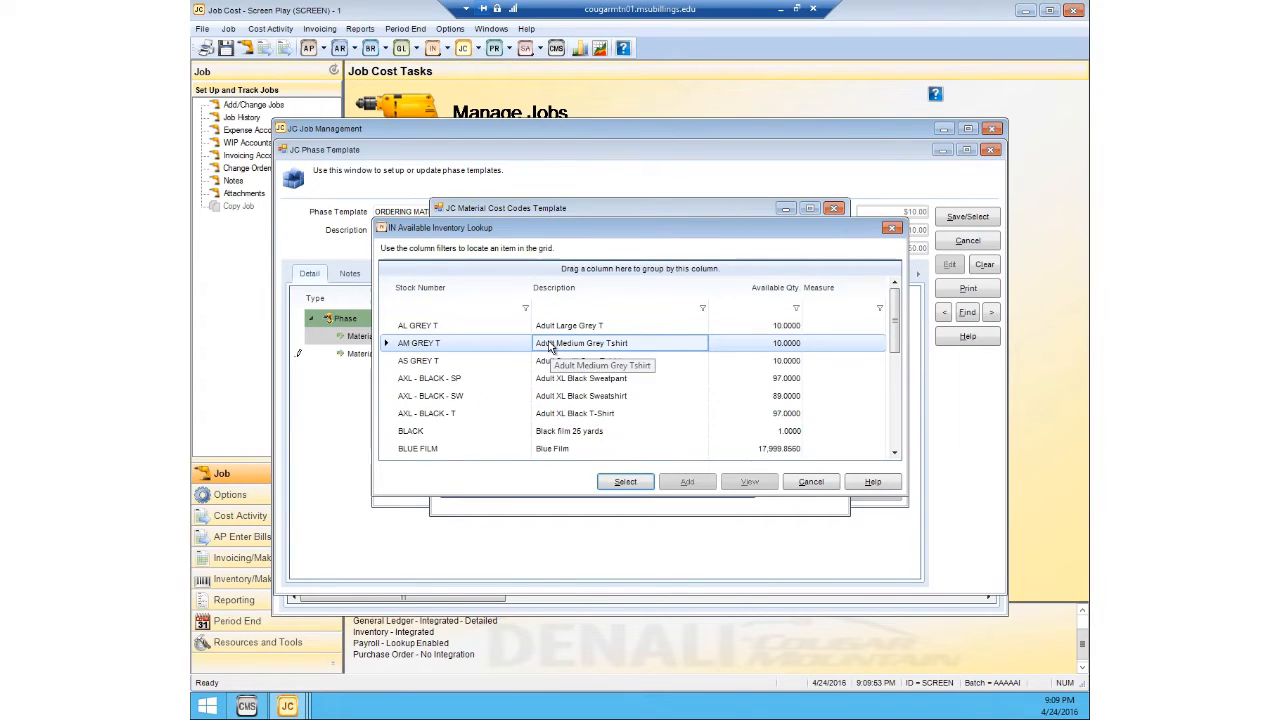
left_click(624, 482)
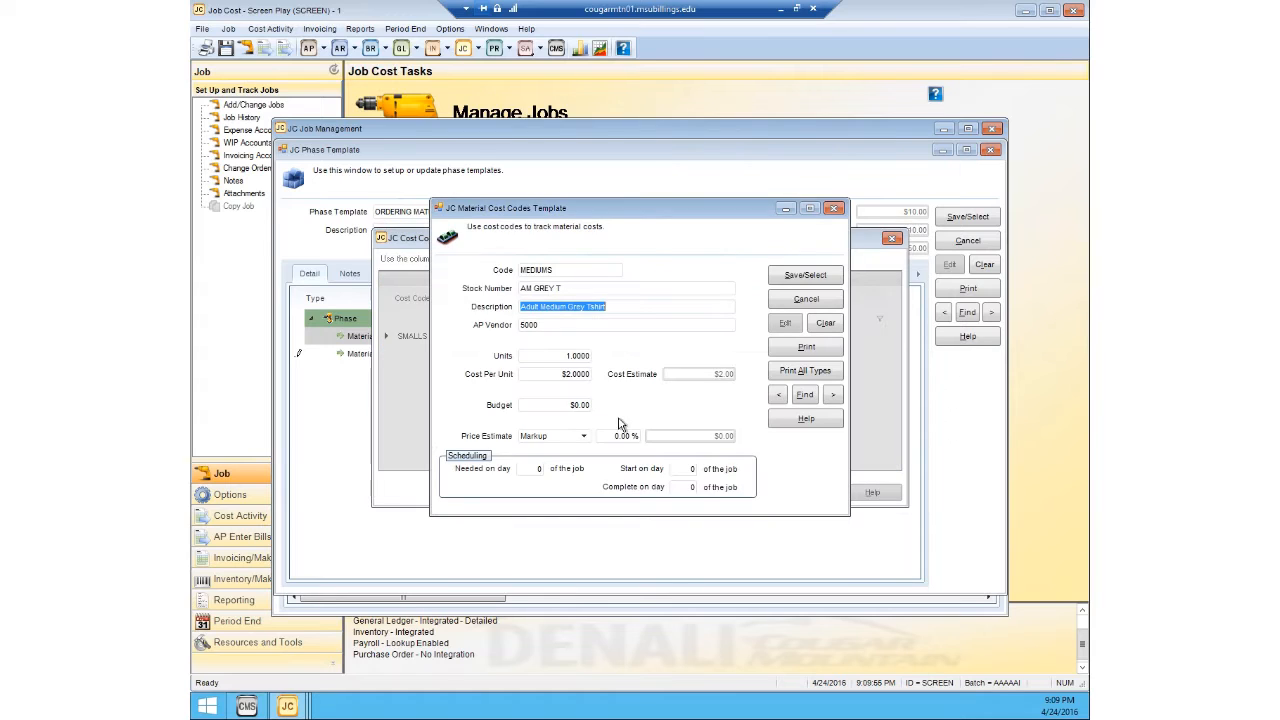
Step: Set the MEDIUMS cost code's units to 5 and its budget to $10.00
left_click(574, 356)
type("2")
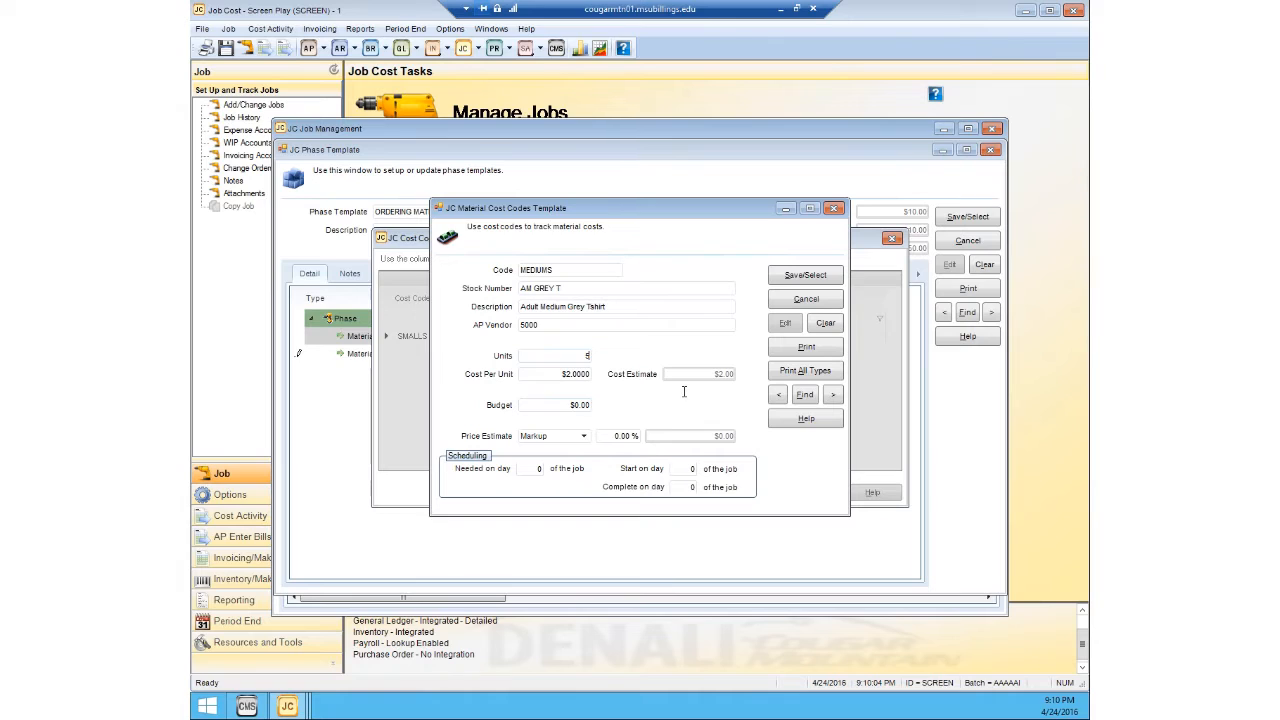
key("Tab")
key("Tab")
type("10")
Step: Switch the MEDIUMS price estimate to the Dollar method and set it to $50.00
left_click(584, 437)
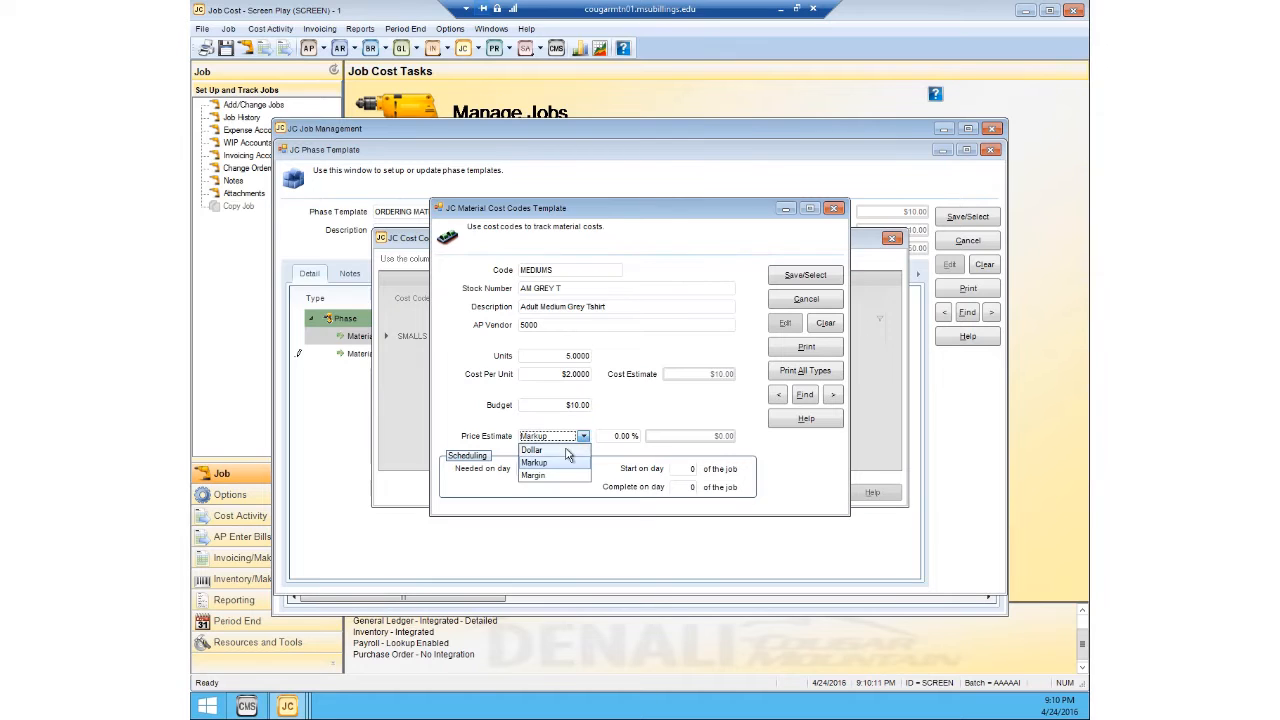
left_click(570, 449)
left_click(622, 436)
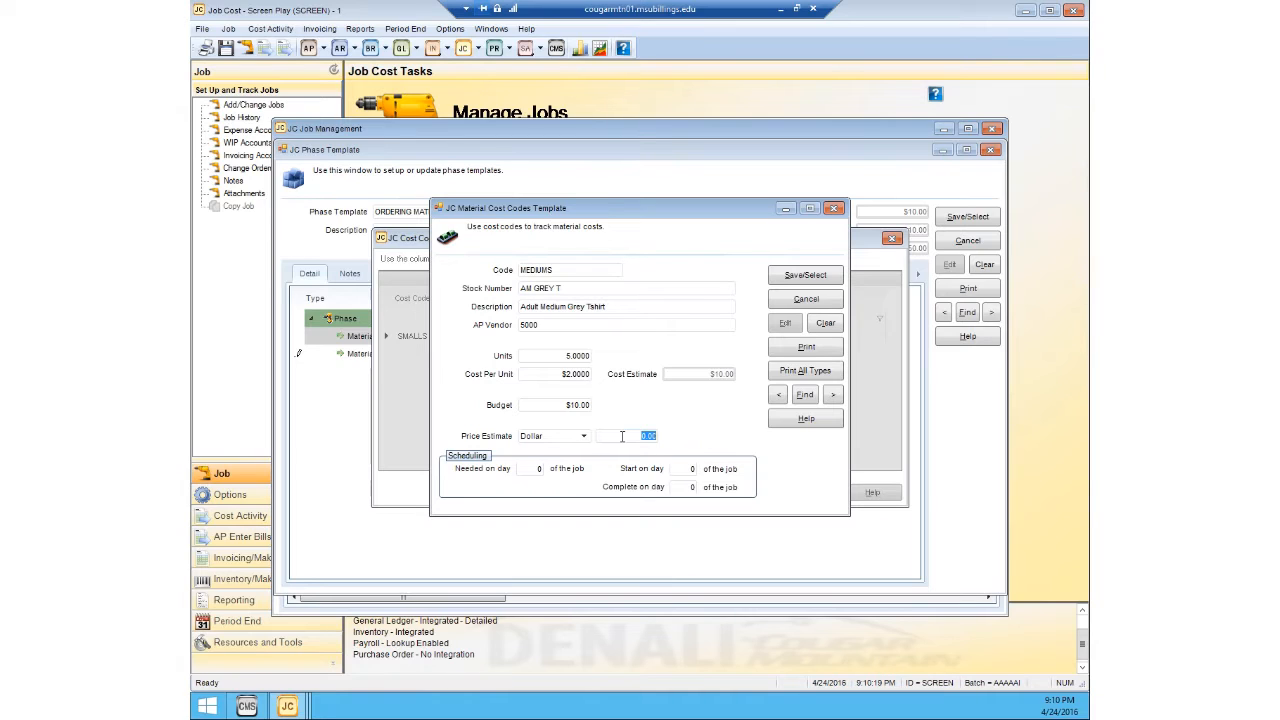
type("50")
Step: Schedule MEDIUMS as needed and complete on day 4 of the job, and save it into the phase's second material line
left_click(539, 469)
type("4")
left_click(677, 486)
type("4")
left_click(824, 277)
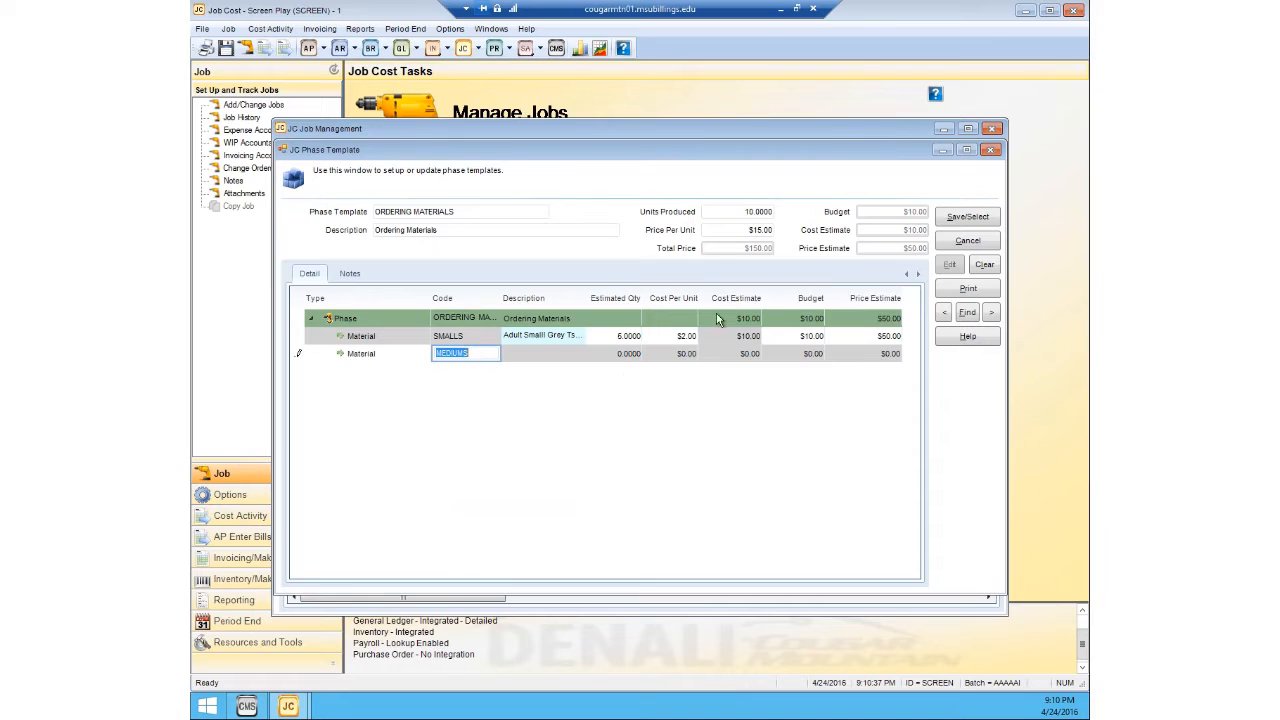
Step: Add a third Material line to the phase and create a new material cost code named TRANSFERS for it
left_click(394, 377)
left_click(397, 375)
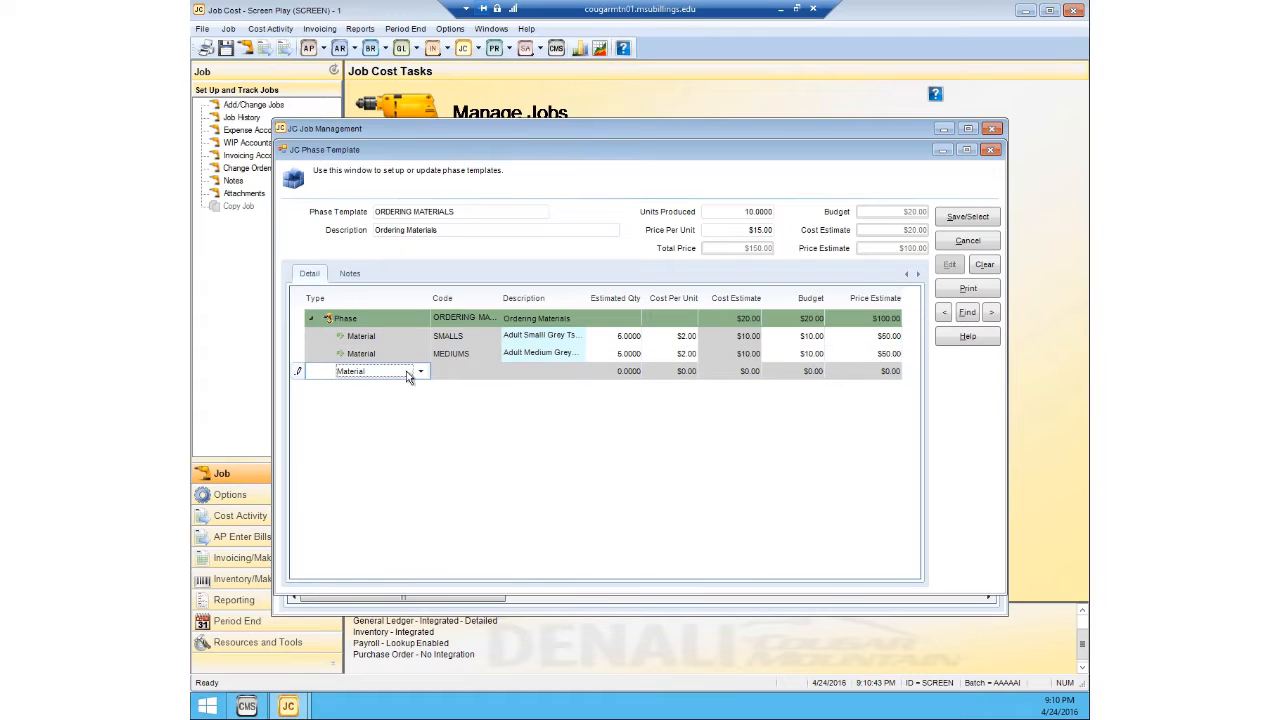
left_click(454, 374)
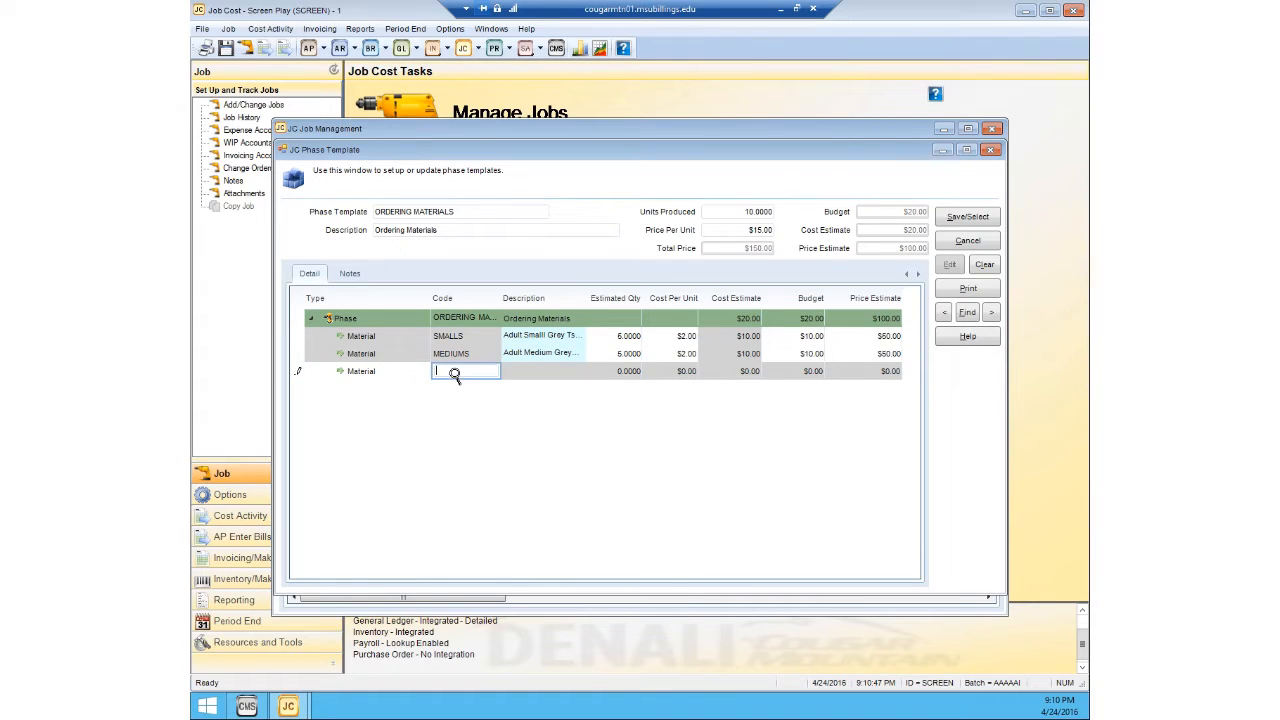
double_click(454, 371)
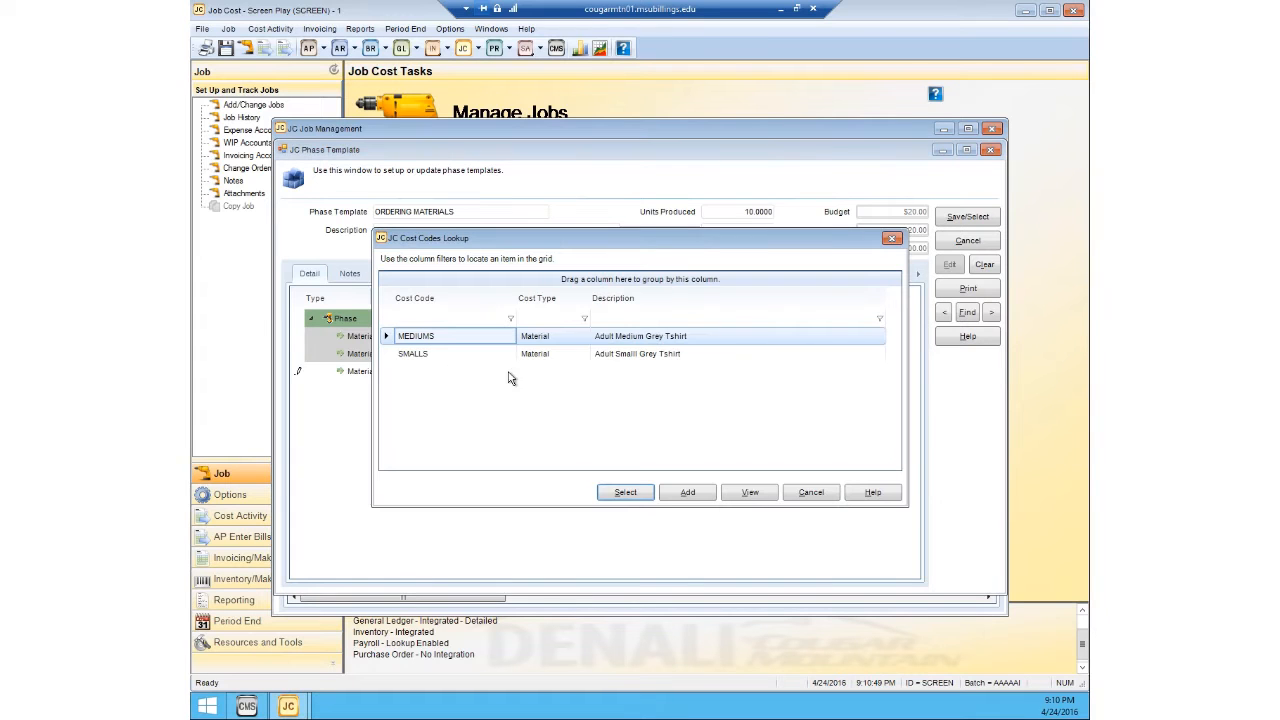
left_click(686, 492)
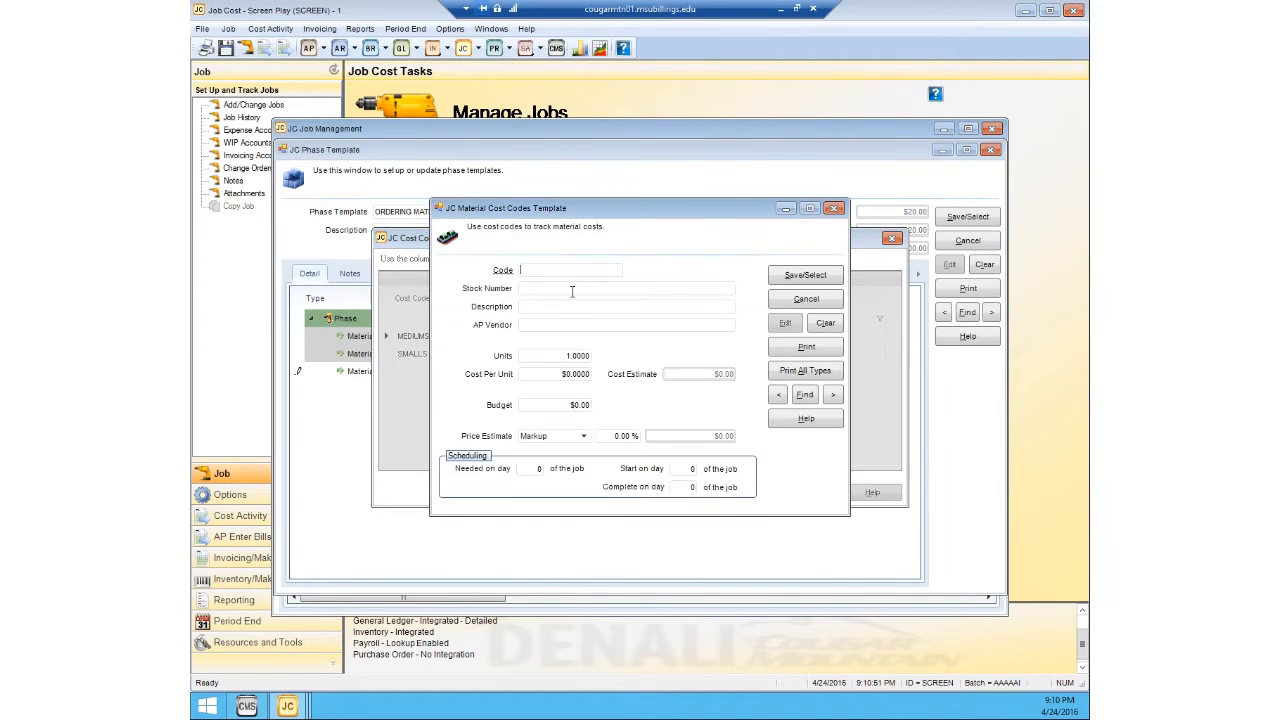
type("TRANSFERS")
Step: Assign stock number GBB001, the 2016 Girls Basketball Team Transfers, to the TRANSFERS cost code from the inventory lookup
left_click(550, 289)
double_click(550, 290)
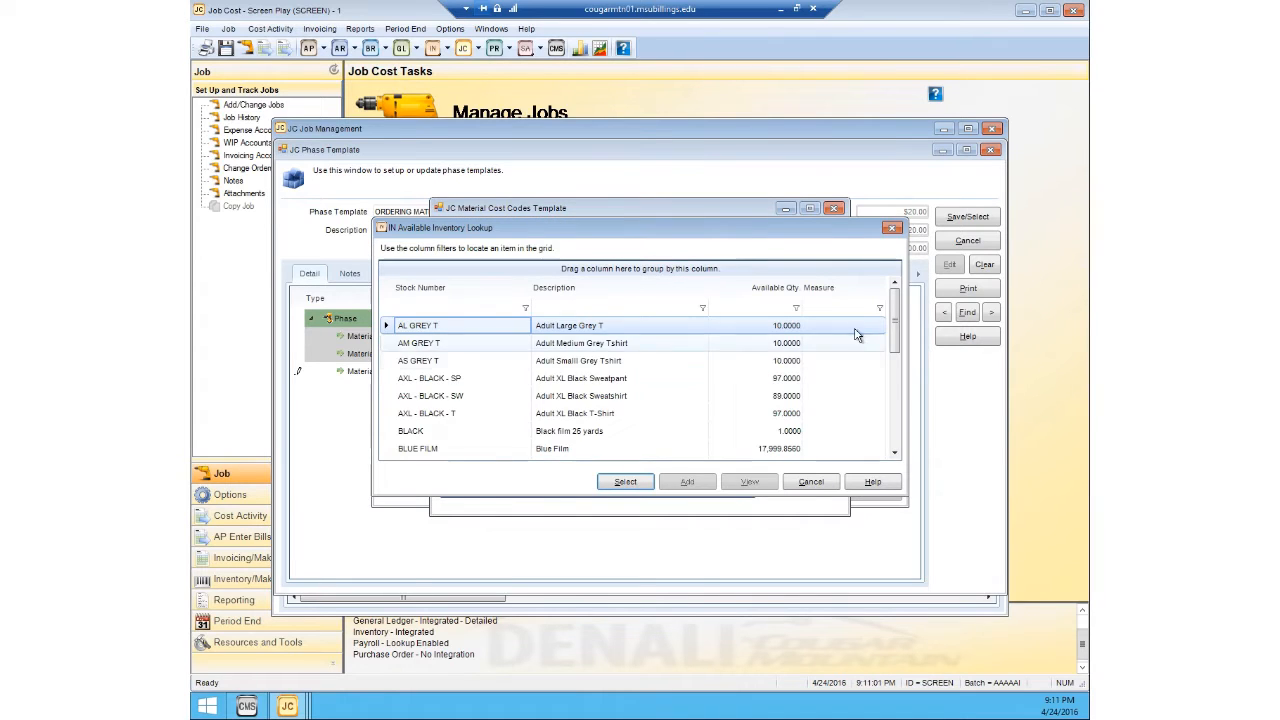
left_click_drag(895, 321, 892, 382)
left_click(642, 405)
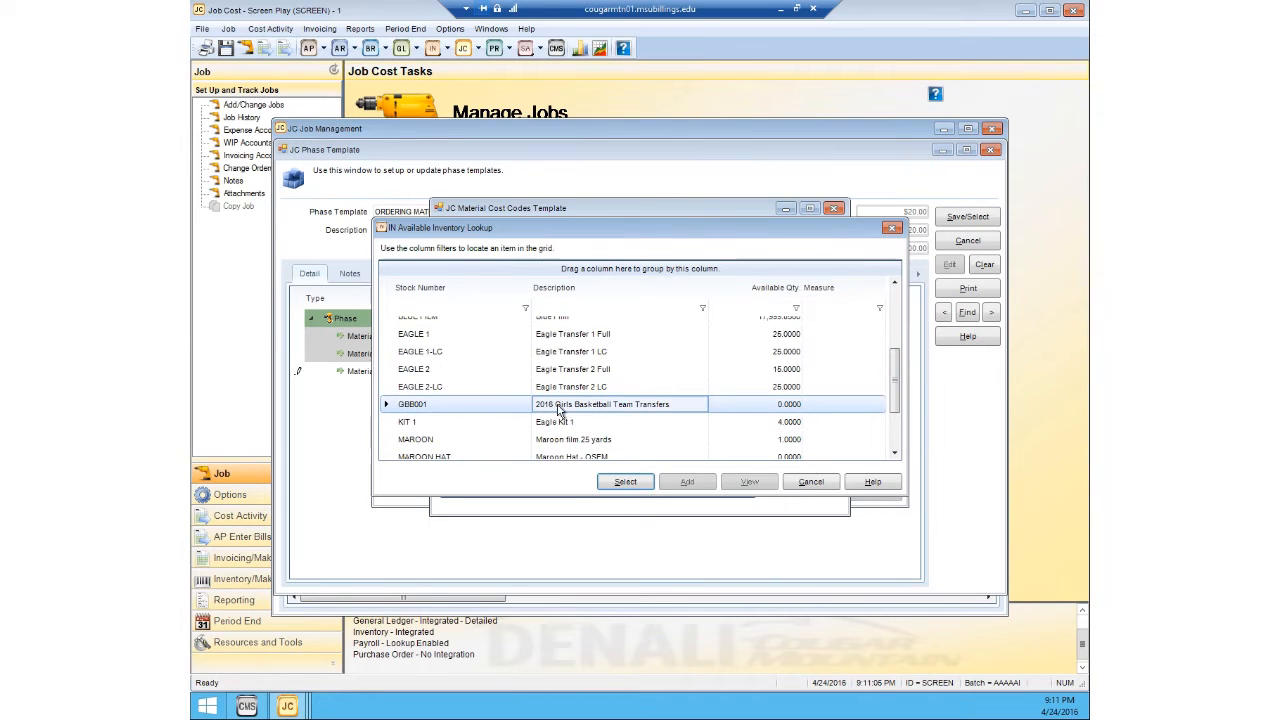
left_click(627, 481)
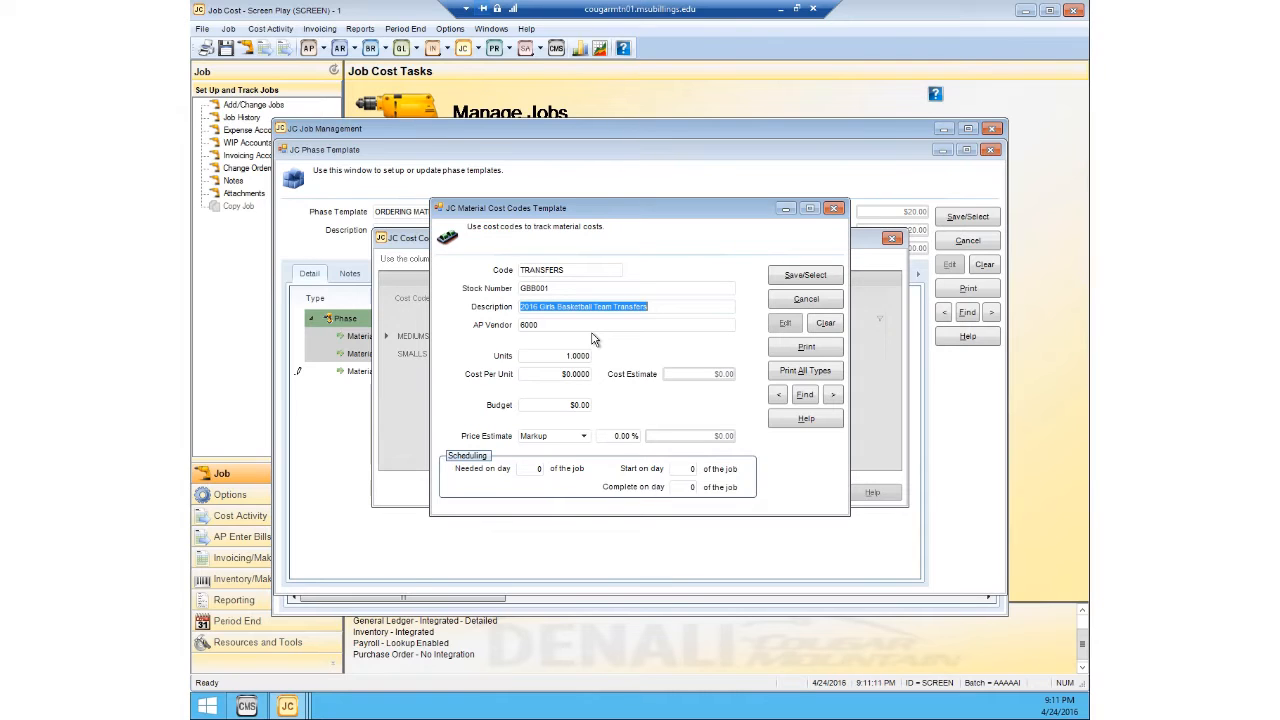
Step: Set the TRANSFERS cost code to 10 units at $3.00 cost per unit with a $40.00 budget
left_click(558, 355)
type("10")
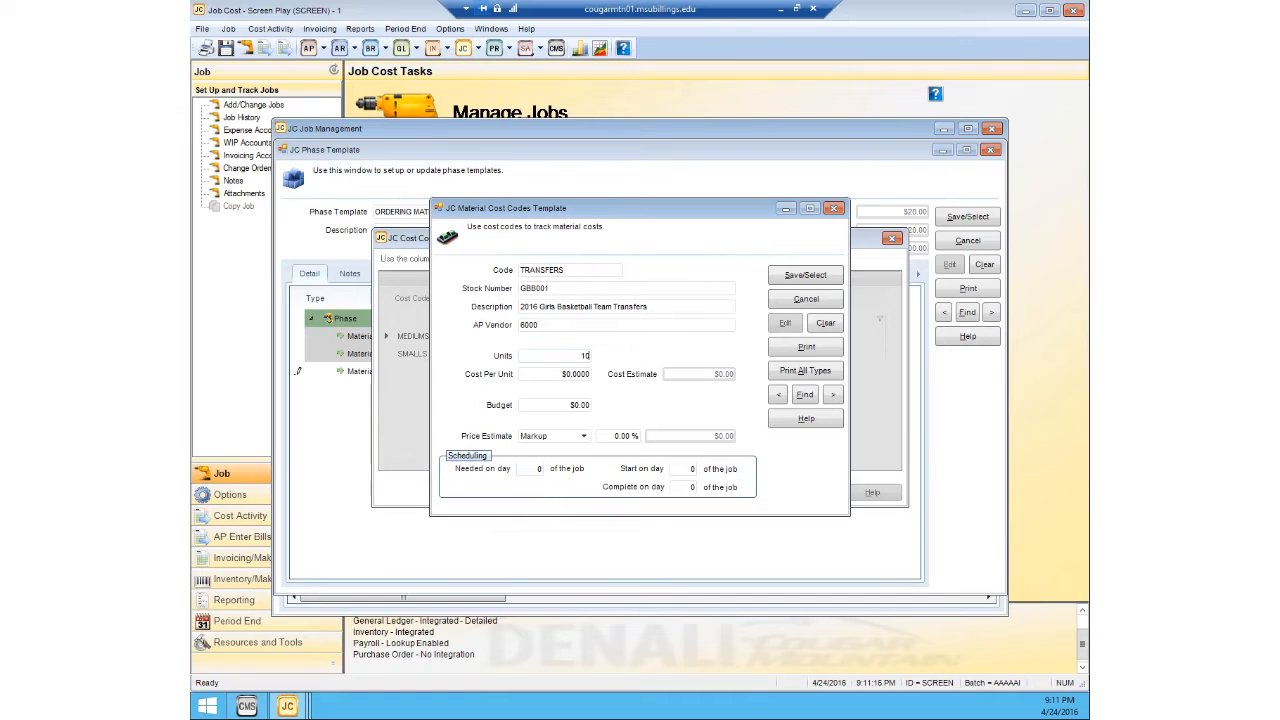
left_click(560, 374)
type("3")
left_click(574, 356)
left_click(580, 405)
type("40")
left_click(562, 374)
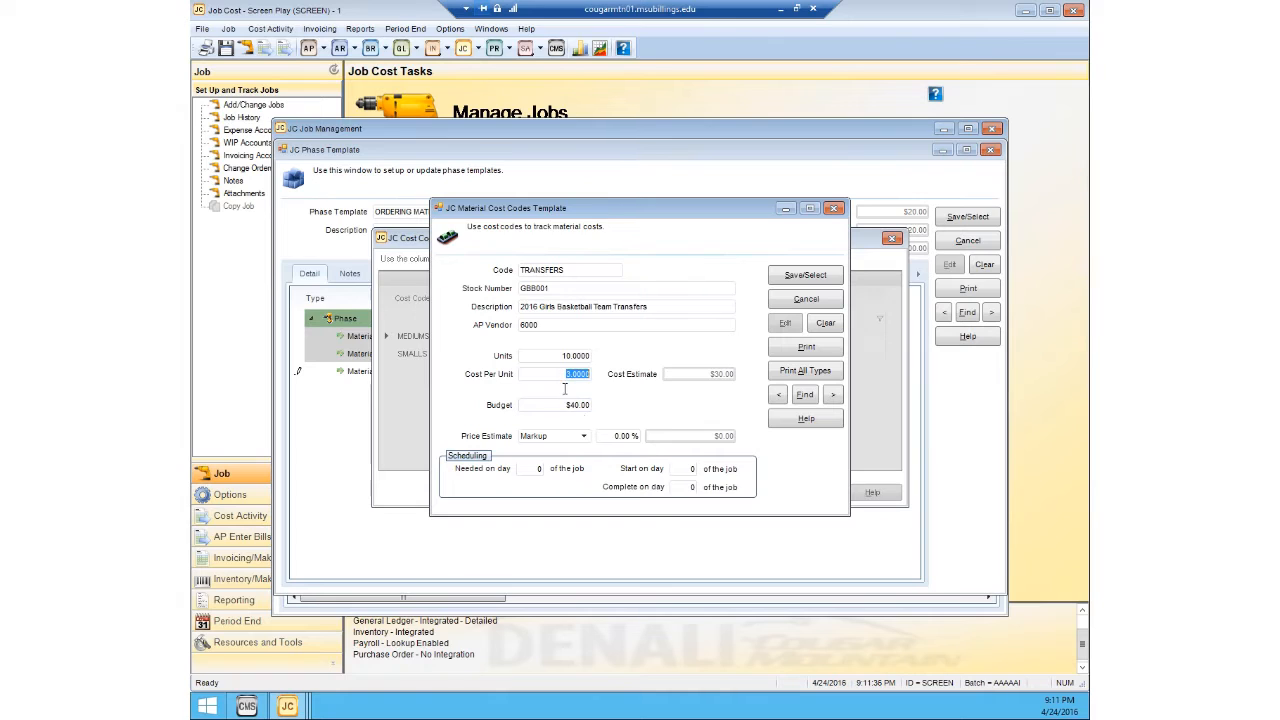
Step: Switch the TRANSFERS price estimate to the Dollar method and set it to $50.00
left_click(584, 437)
left_click(573, 451)
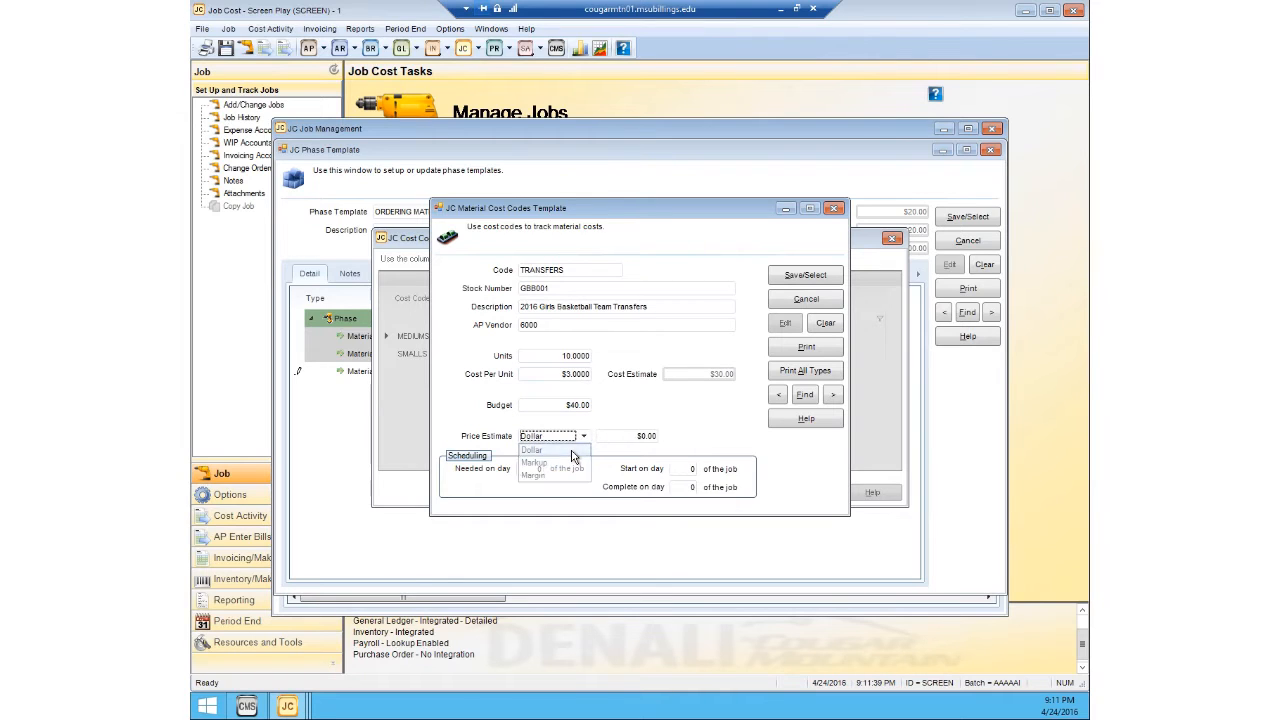
left_click(612, 436)
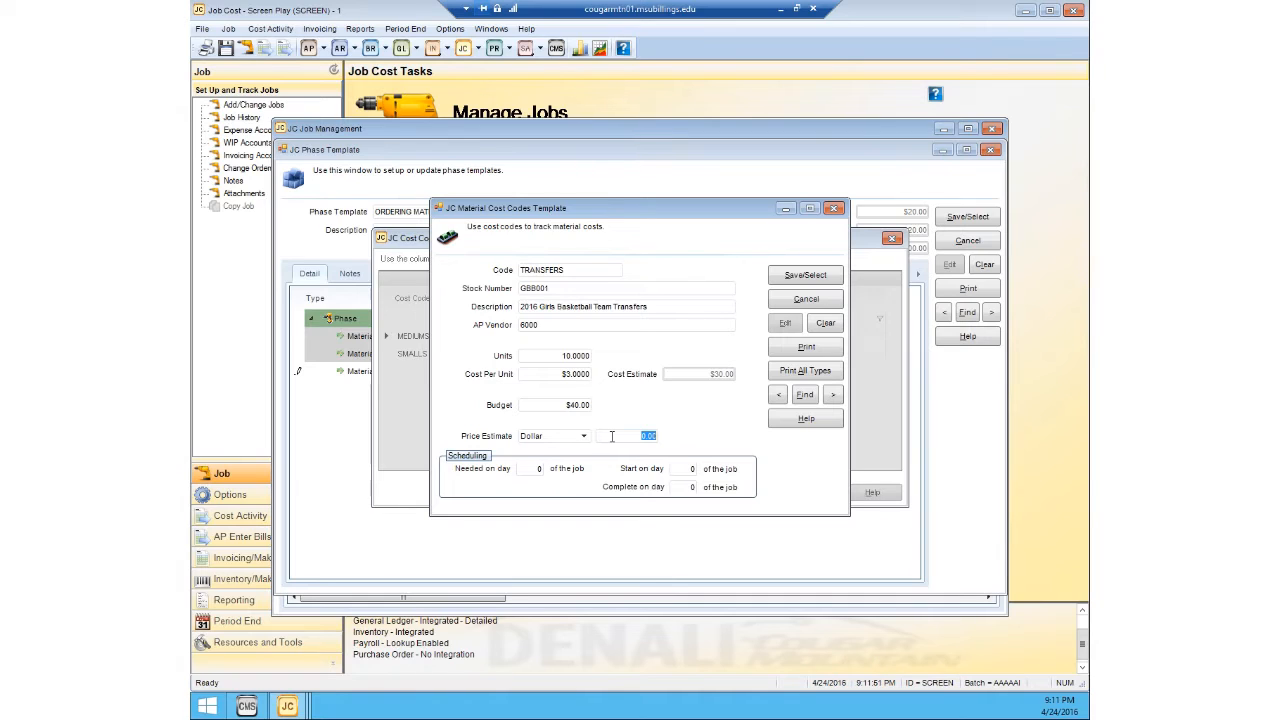
type("50")
Step: Schedule TRANSFERS as needed and complete on day 4 of the job, and save it into the phase's third material line
left_click(532, 470)
type("4")
left_click(679, 486)
type("4")
left_click(805, 276)
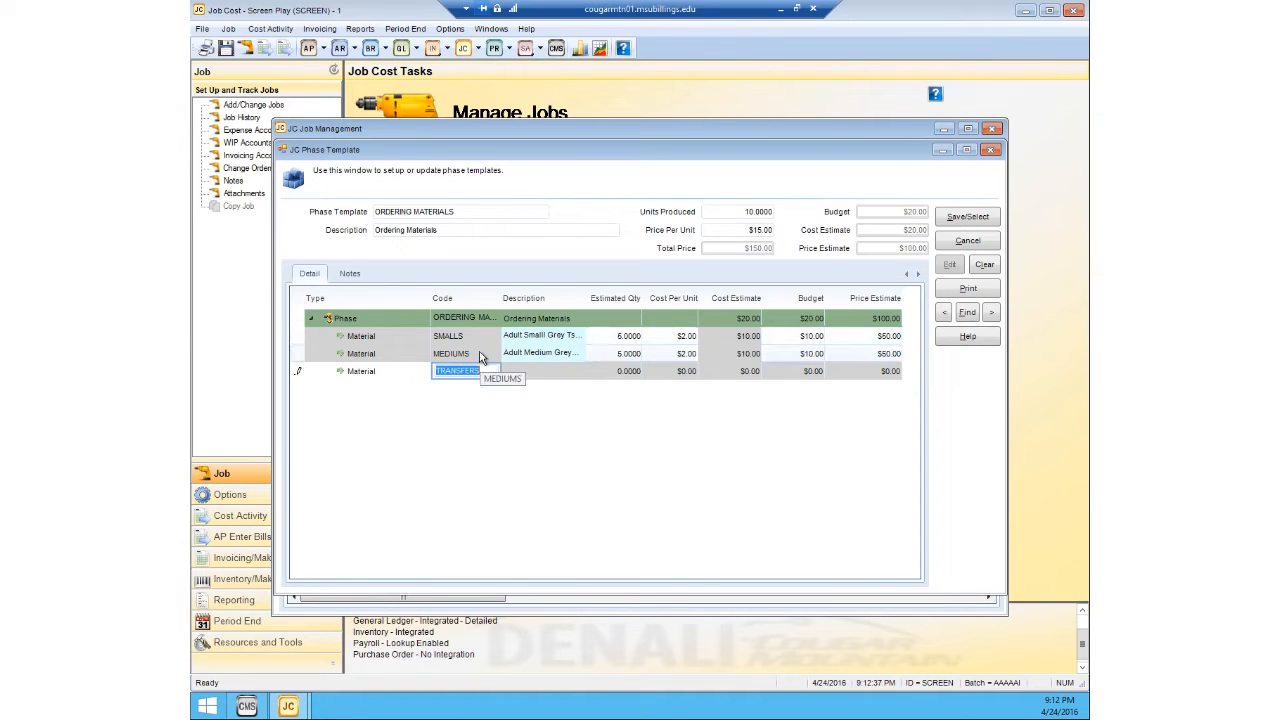
key("Tab")
left_click(519, 354)
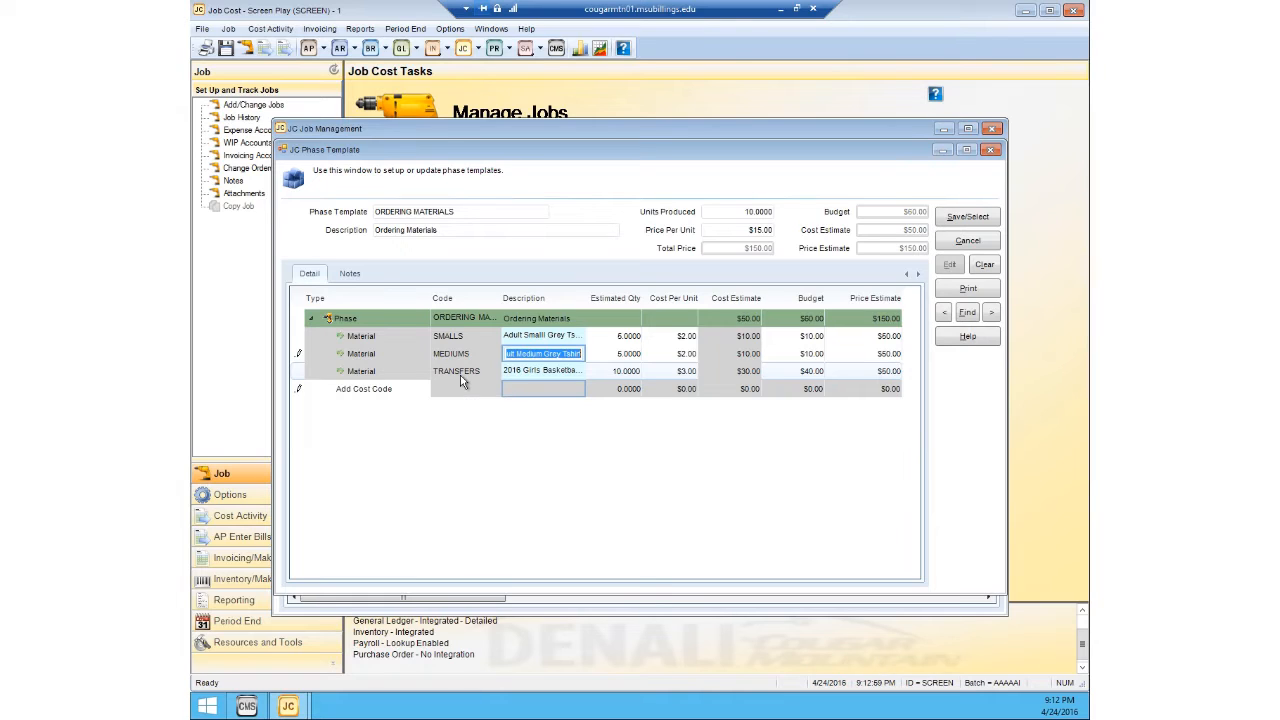
Step: Save the ORDERING MATERIALS phase template and apply it to the phase line of job ABC123
left_click(948, 224)
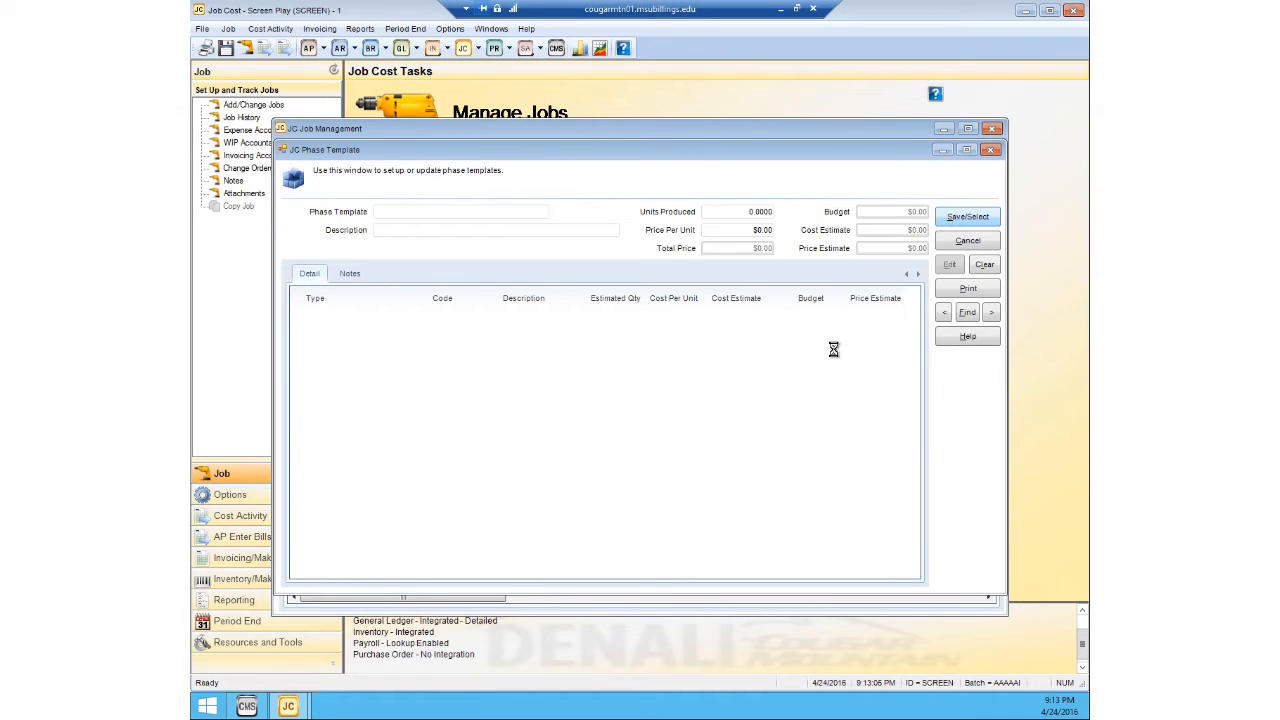
left_click(508, 451)
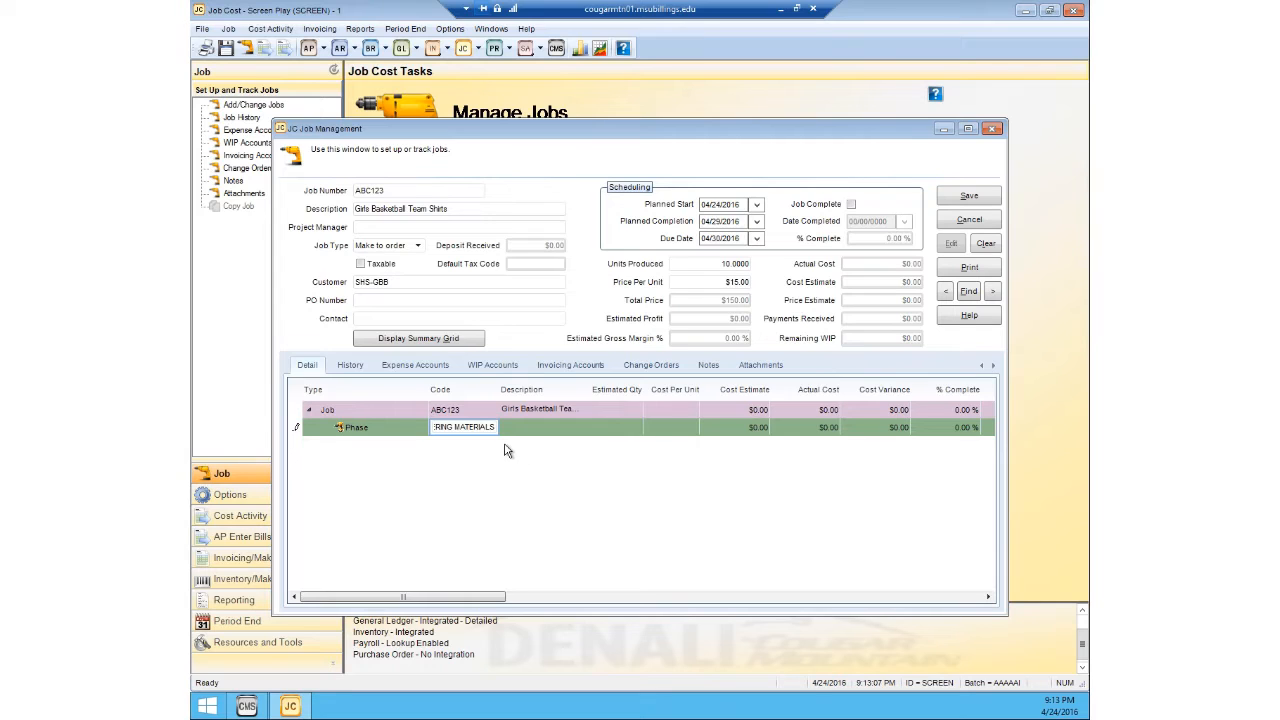
key("Return")
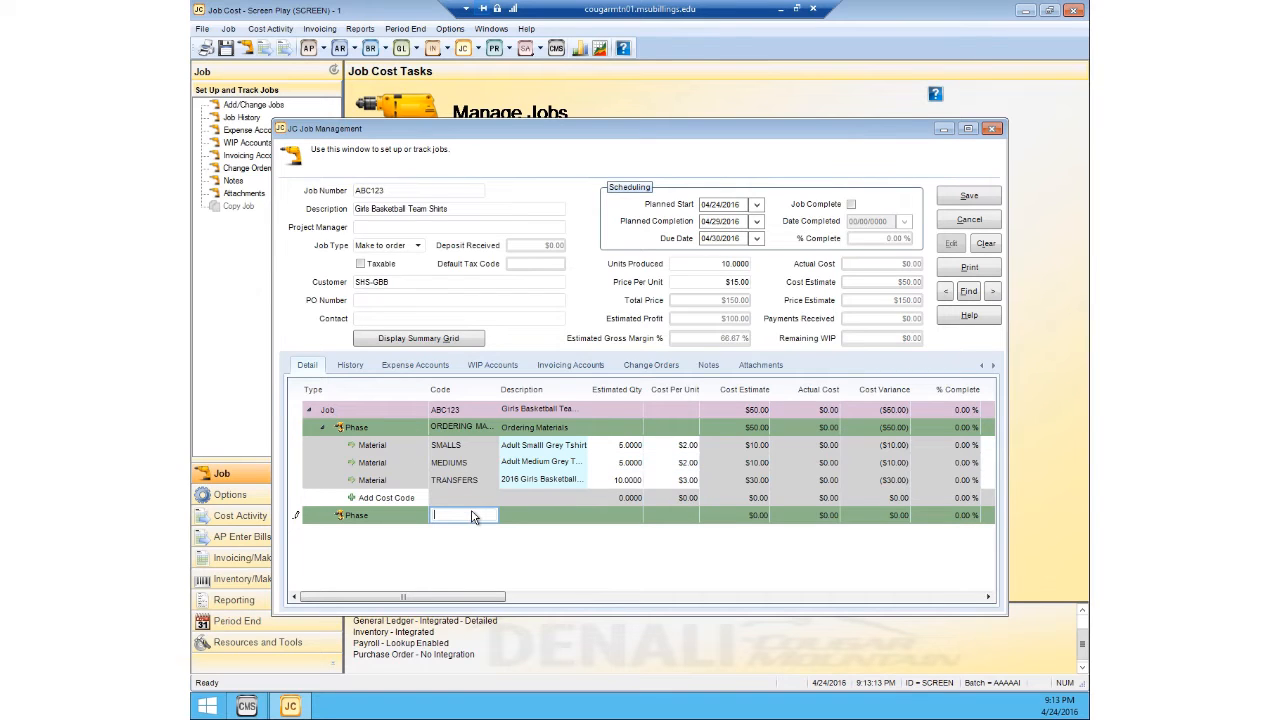
Step: Create a new phase template named LABOR with the description "Labor" for the job's second phase line
left_click(448, 516)
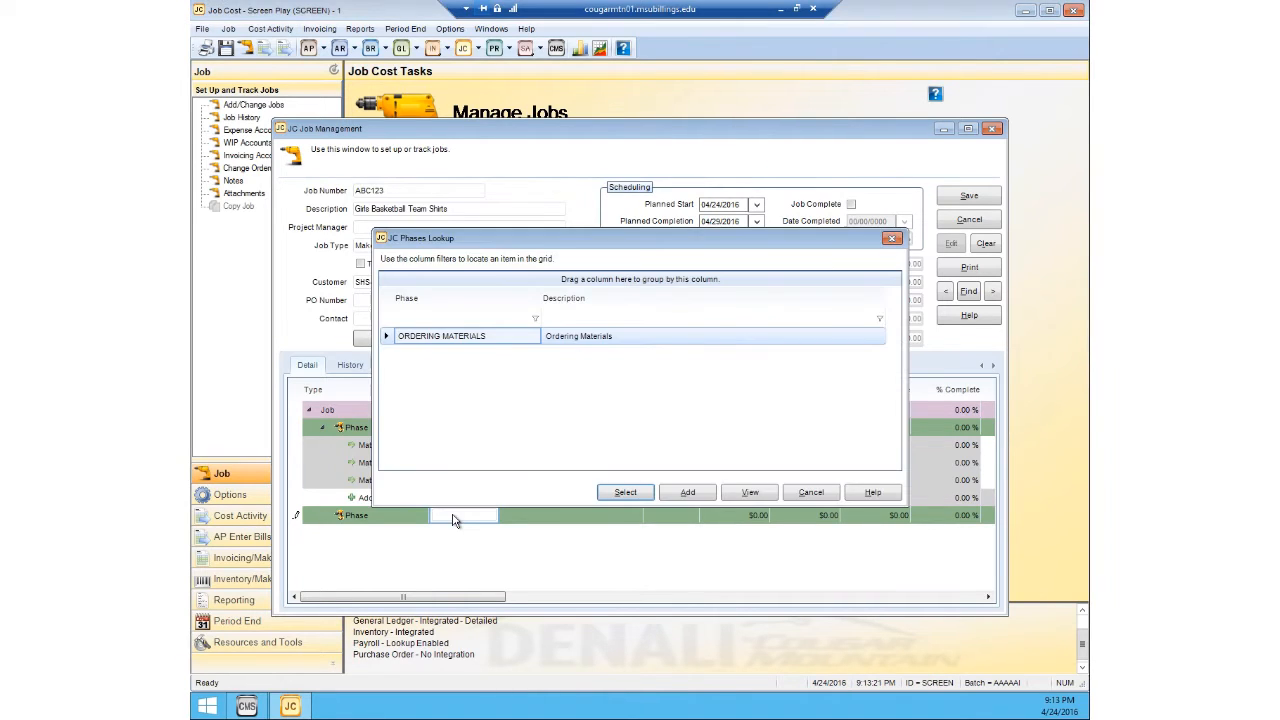
left_click(689, 493)
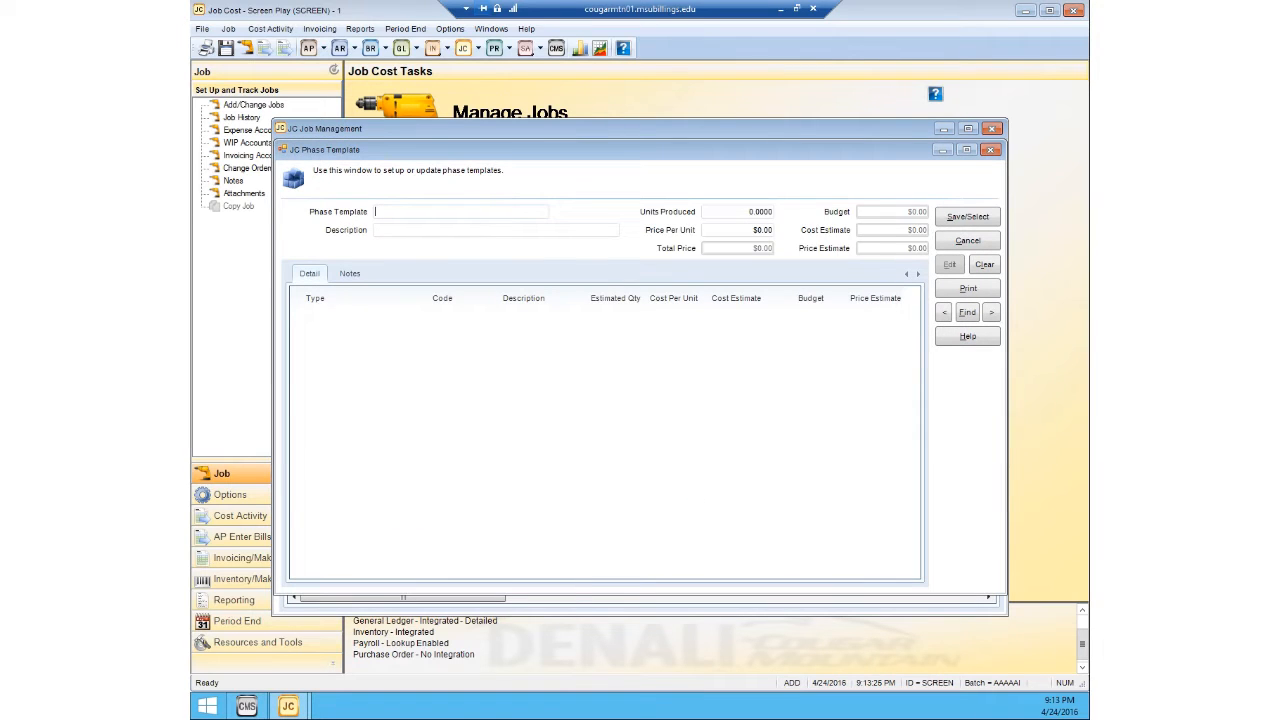
type("LABOR")
left_click(487, 231)
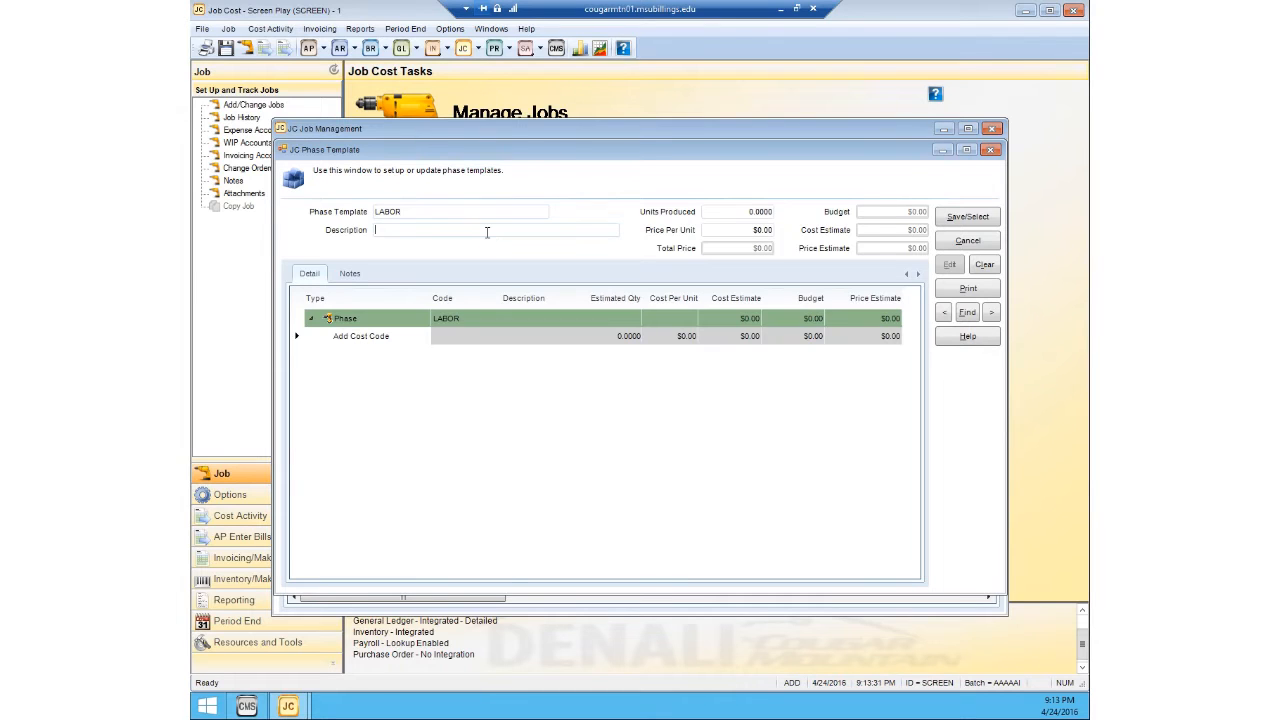
type("Labor")
Step: Set the LABOR phase template's units produced to 1 and its price per unit to $10.00
left_click(737, 210)
type("1")
left_click(731, 231)
type("10")
key("shift+Tab")
Step: Add a Process line to the LABOR phase and create a new process cost code LABOR with the description "Labor" for it
left_click(394, 337)
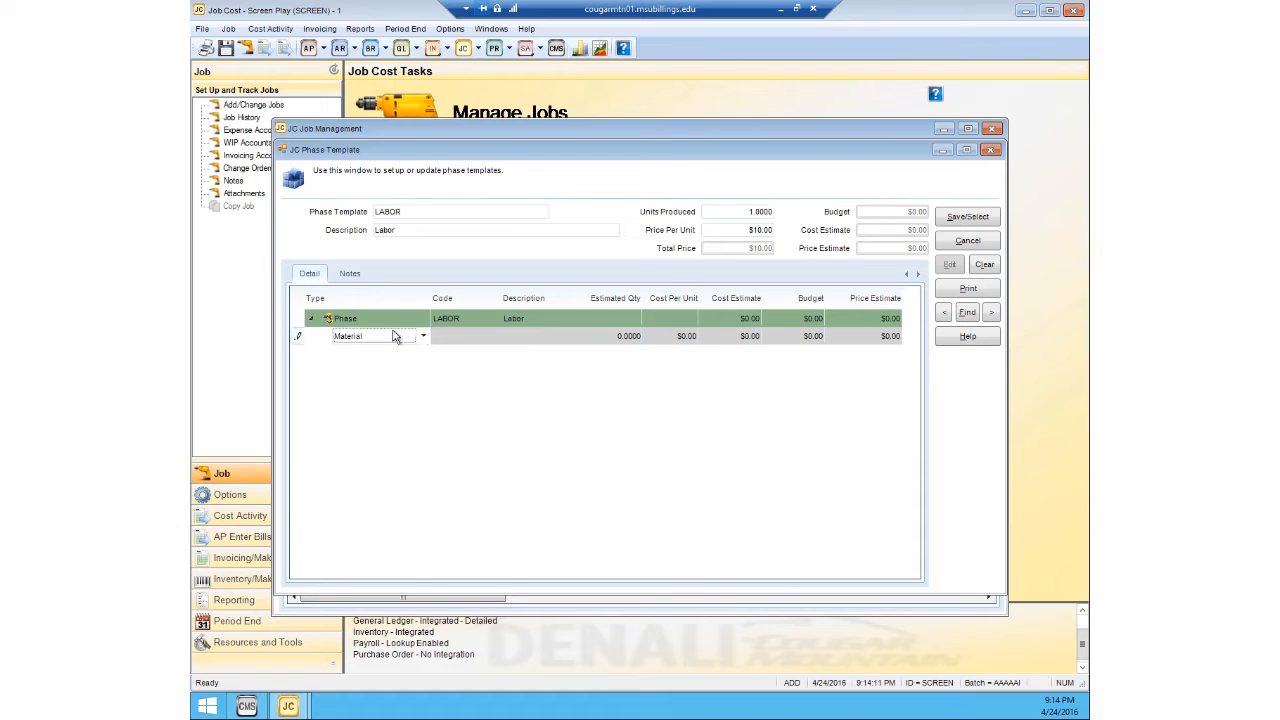
left_click(424, 339)
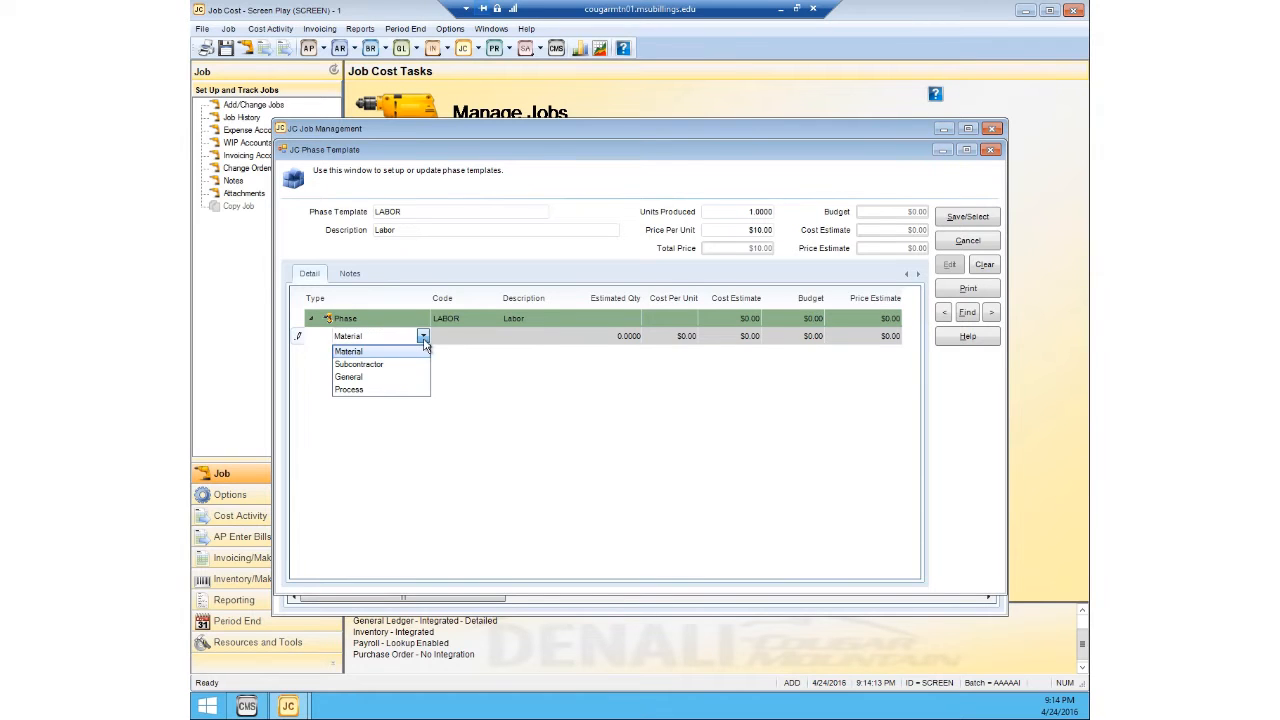
left_click(366, 393)
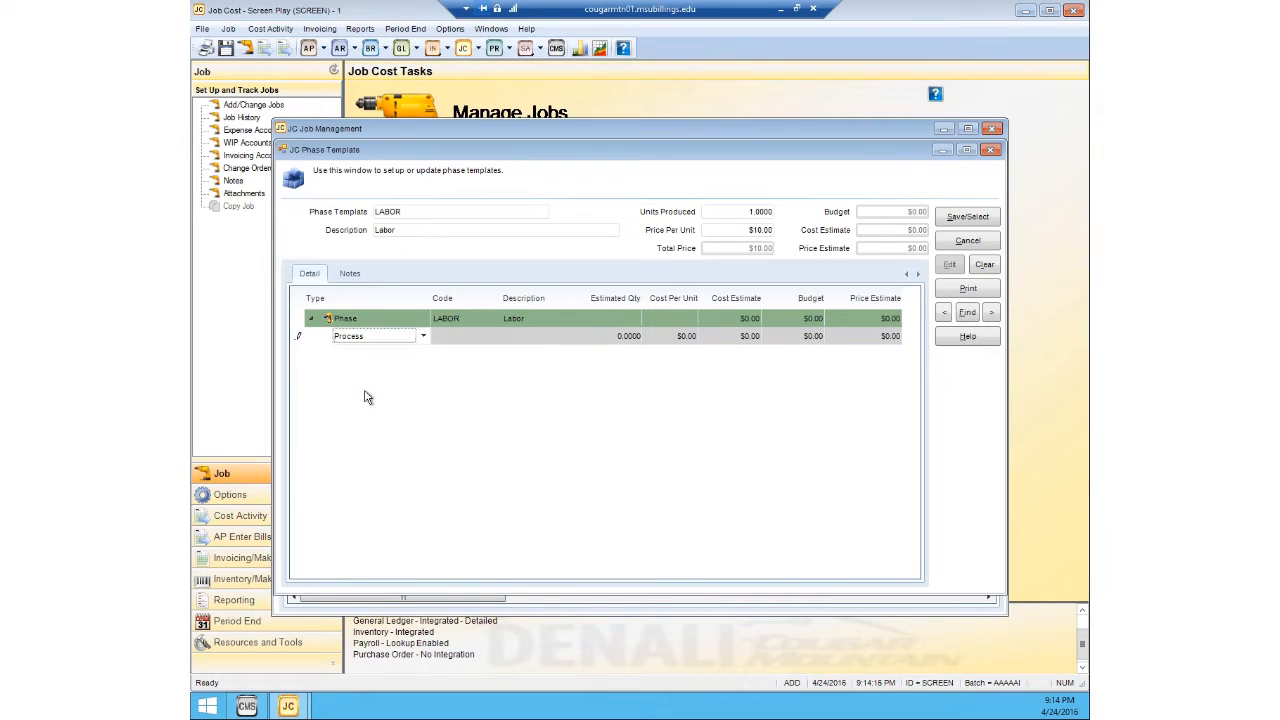
left_click(446, 339)
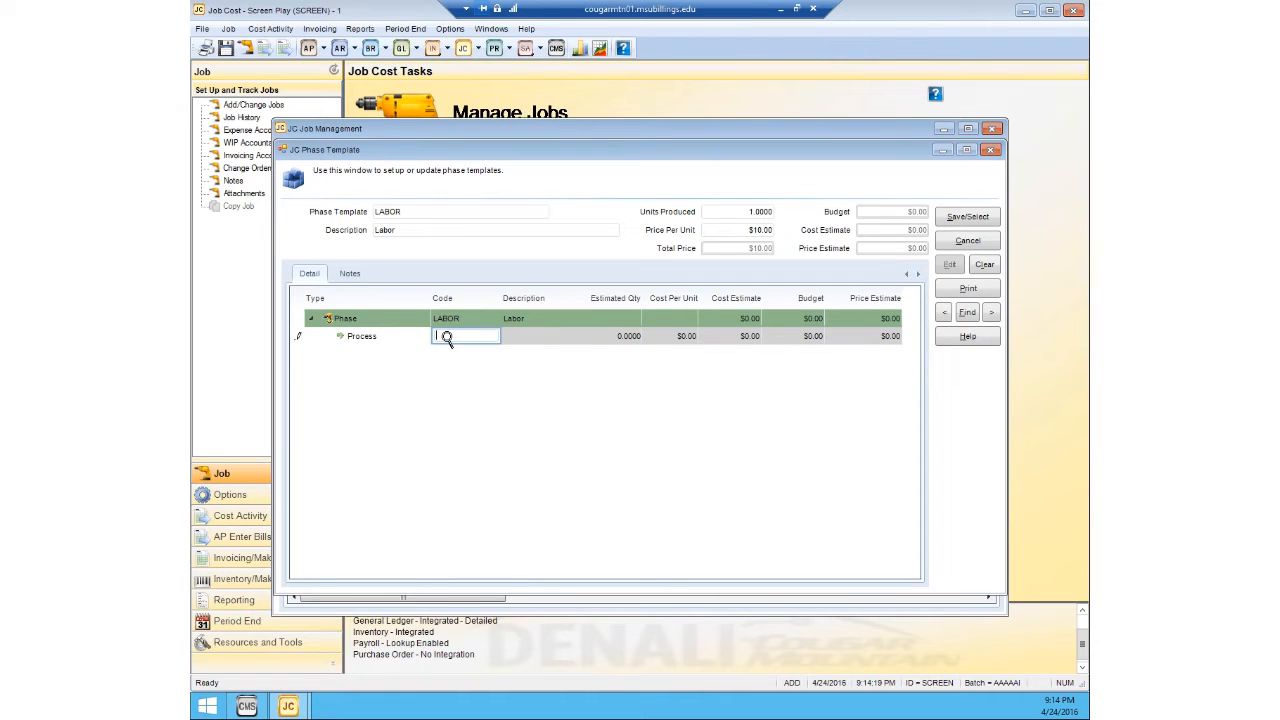
left_click(446, 338)
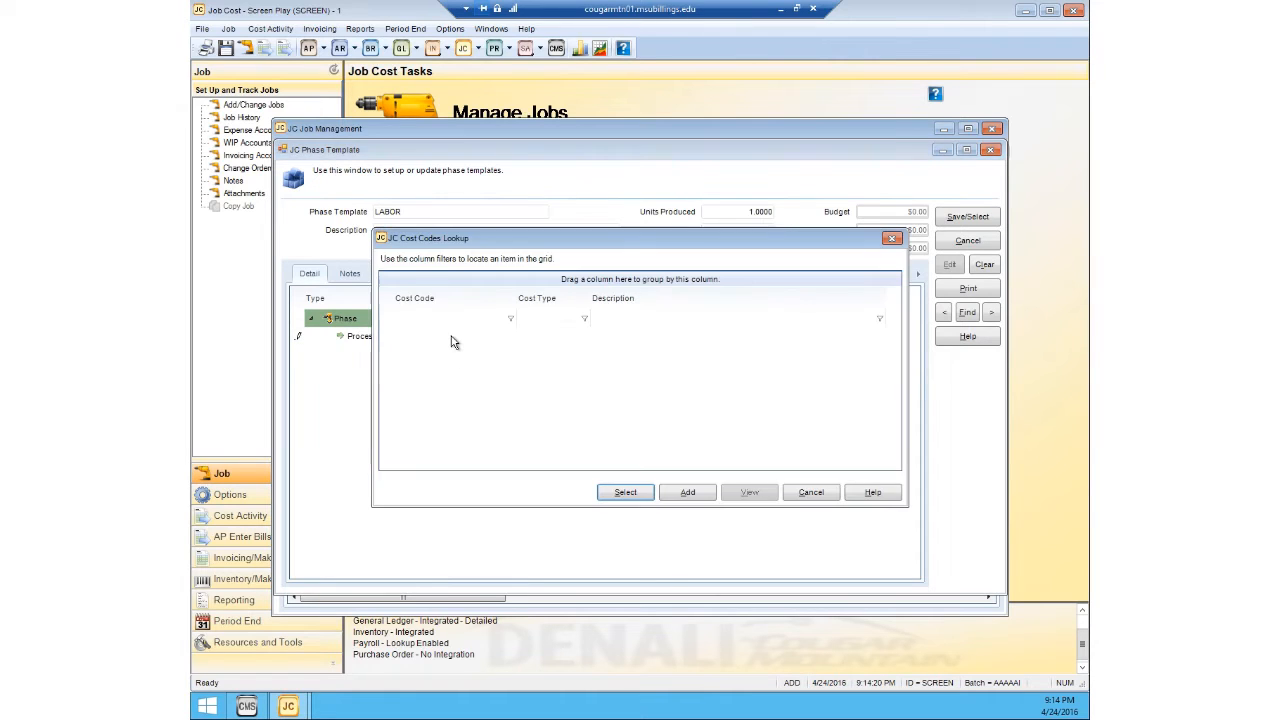
left_click(687, 493)
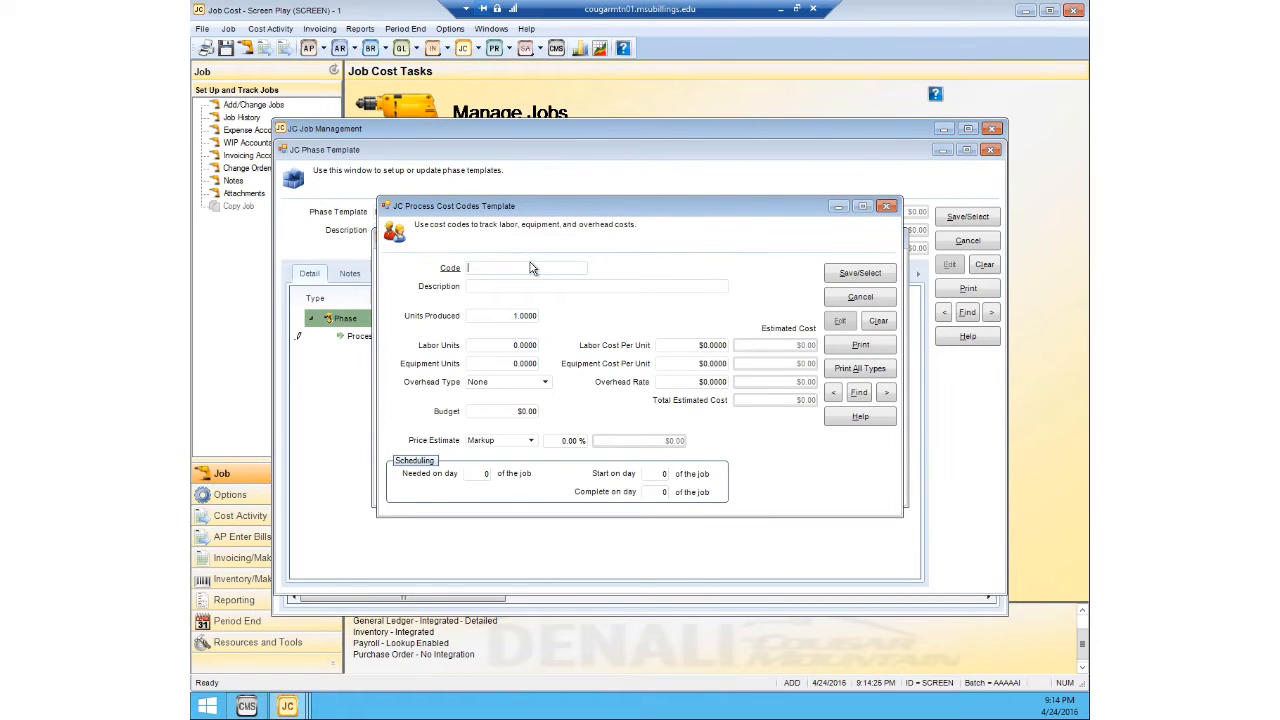
type("LAB")
type("OR")
type("Labor")
Step: Set the LABOR cost code to 1 labor unit at a labor cost of $10.00 per unit, with a $10.00 budget
left_click(513, 344)
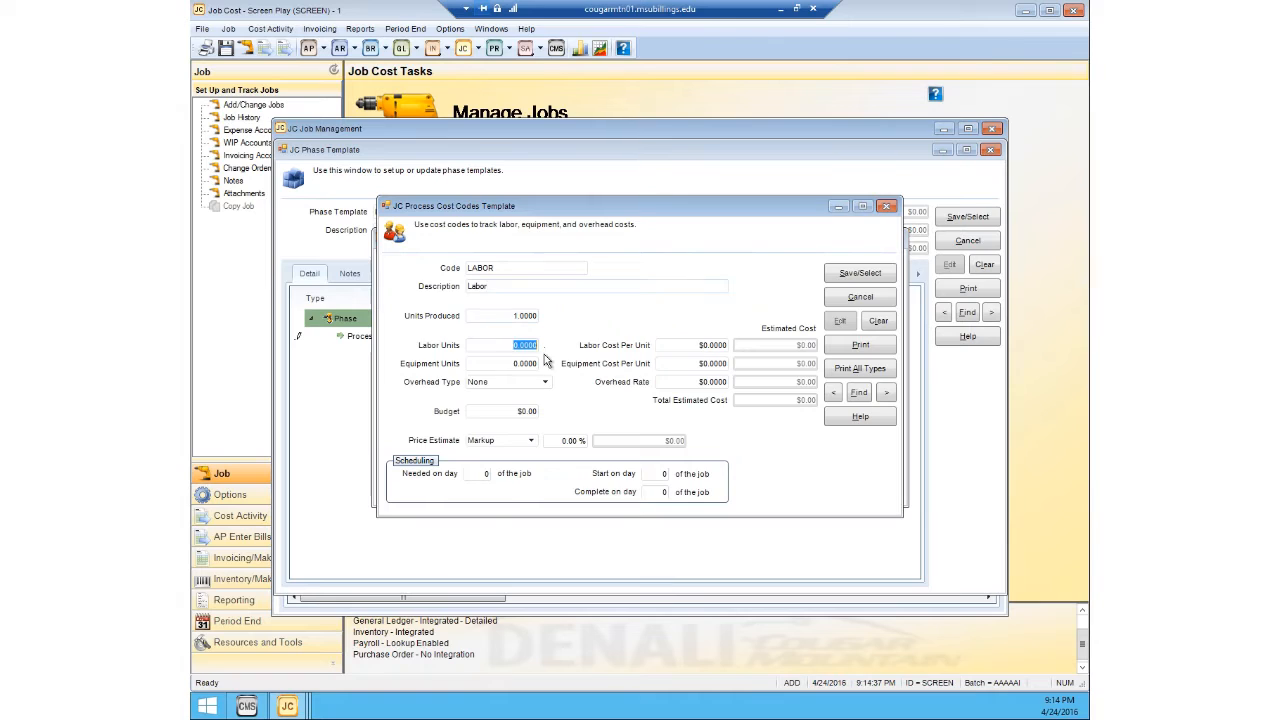
type("1")
left_click(676, 346)
type("10")
left_click(683, 366)
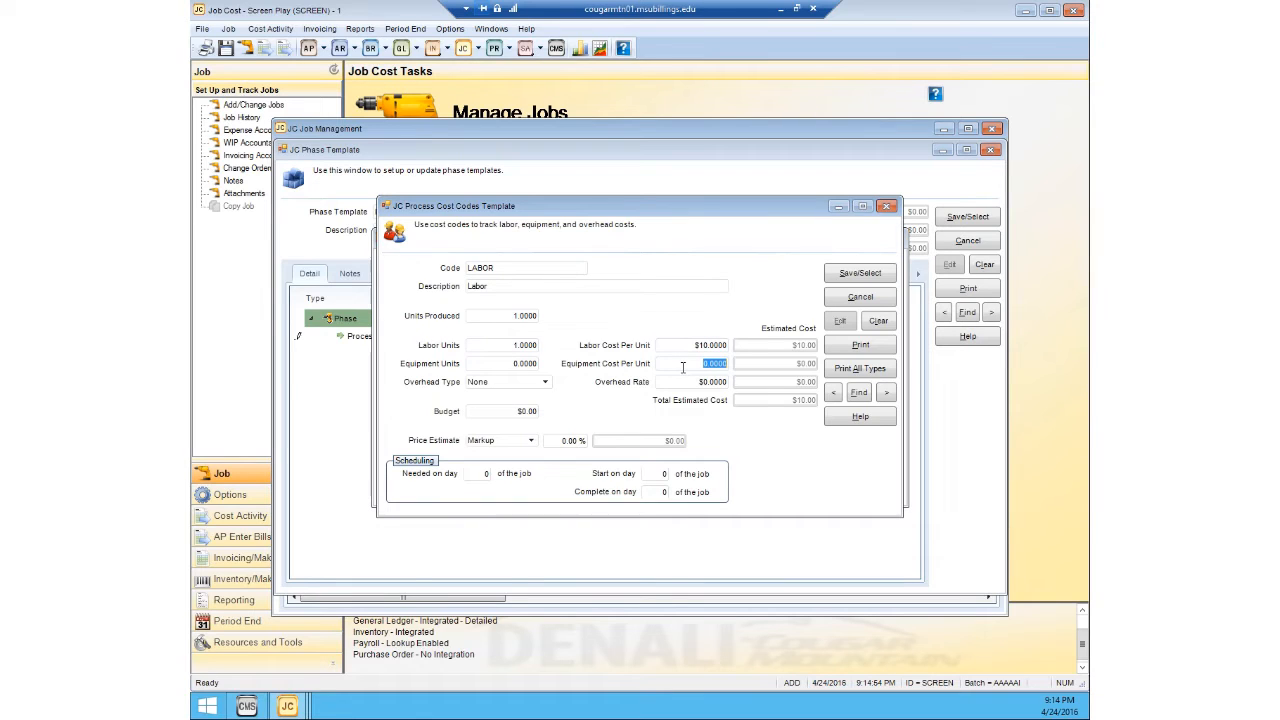
left_click(505, 410)
type("10")
left_click(523, 366)
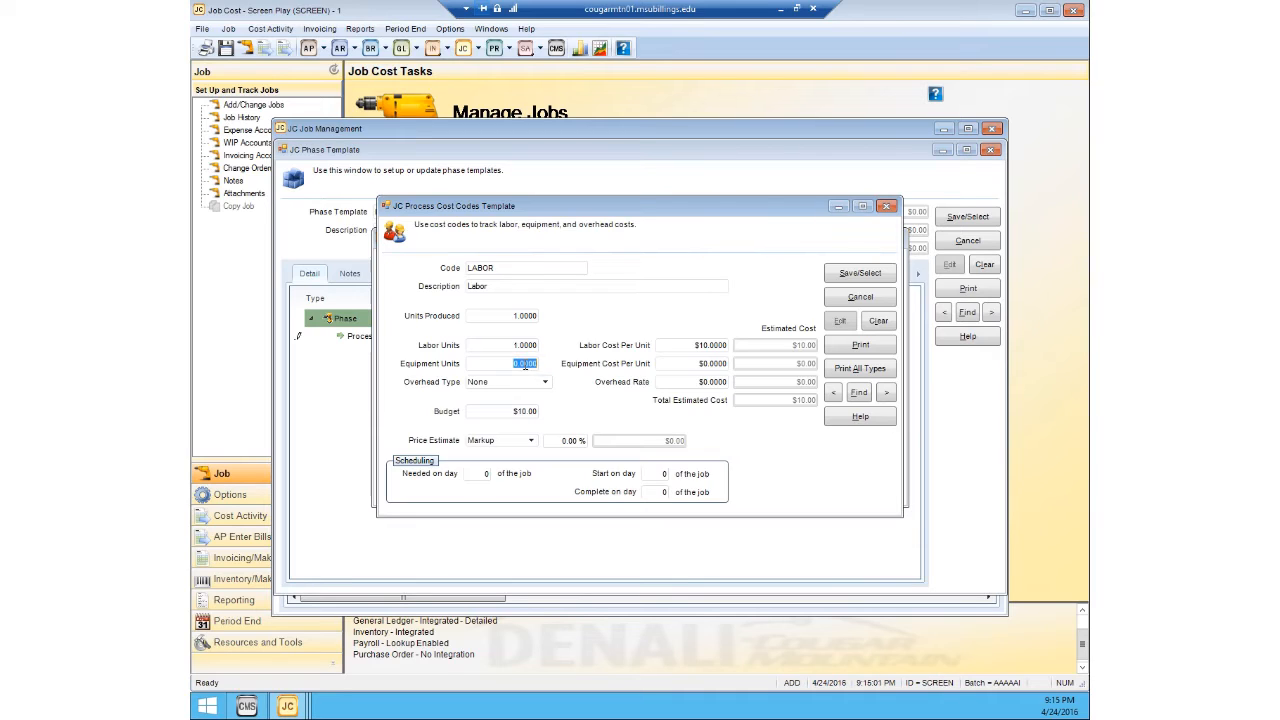
Step: Base the LABOR cost code's price estimate on Dollar and set it to $10.00
left_click(533, 443)
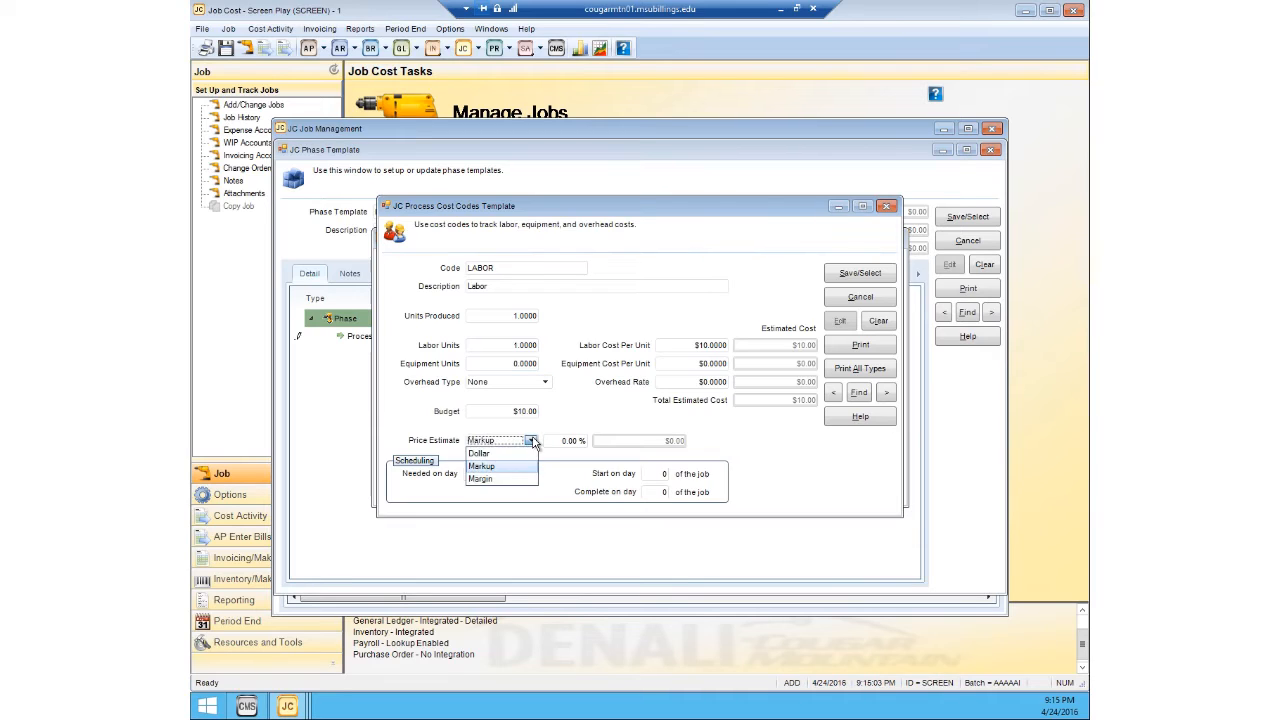
left_click(522, 452)
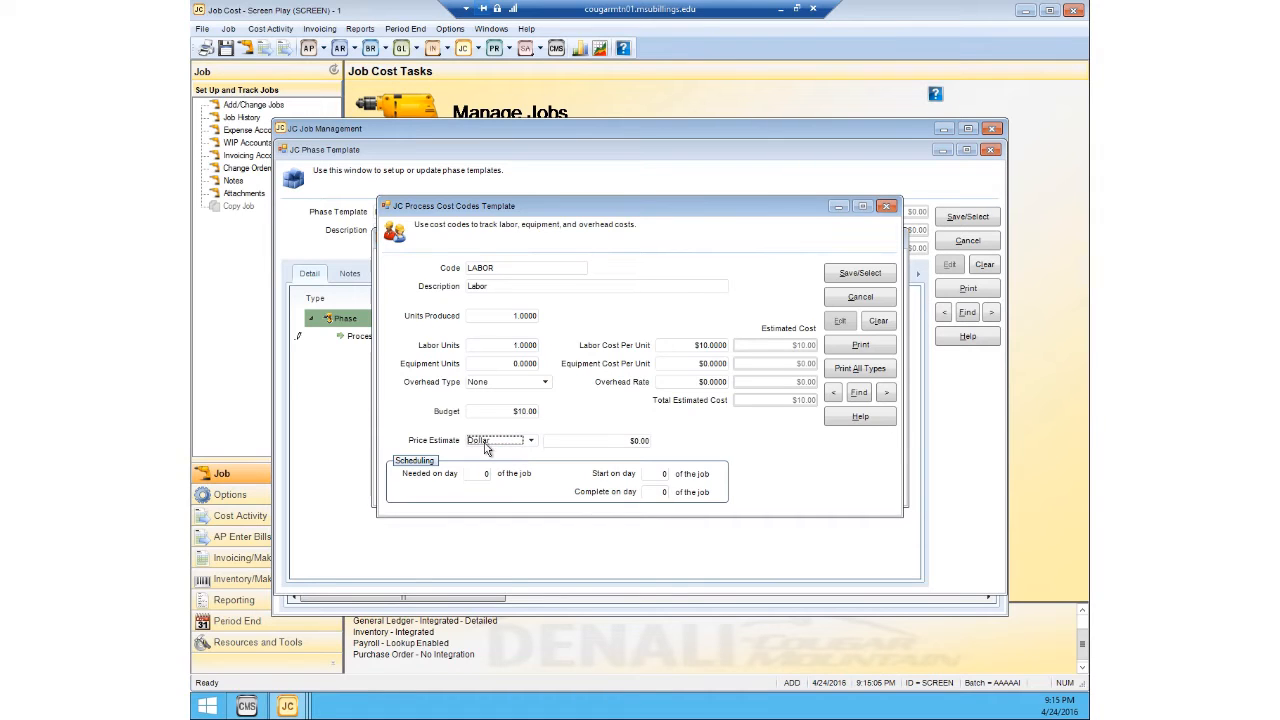
left_click(557, 441)
type("10")
Step: Schedule LABOR as needed on day 2, starting and completing on day 5 of the job, and save it into the process line
left_click(483, 473)
type("2")
left_click(651, 474)
type("5")
left_click(652, 492)
type("5")
left_click(847, 274)
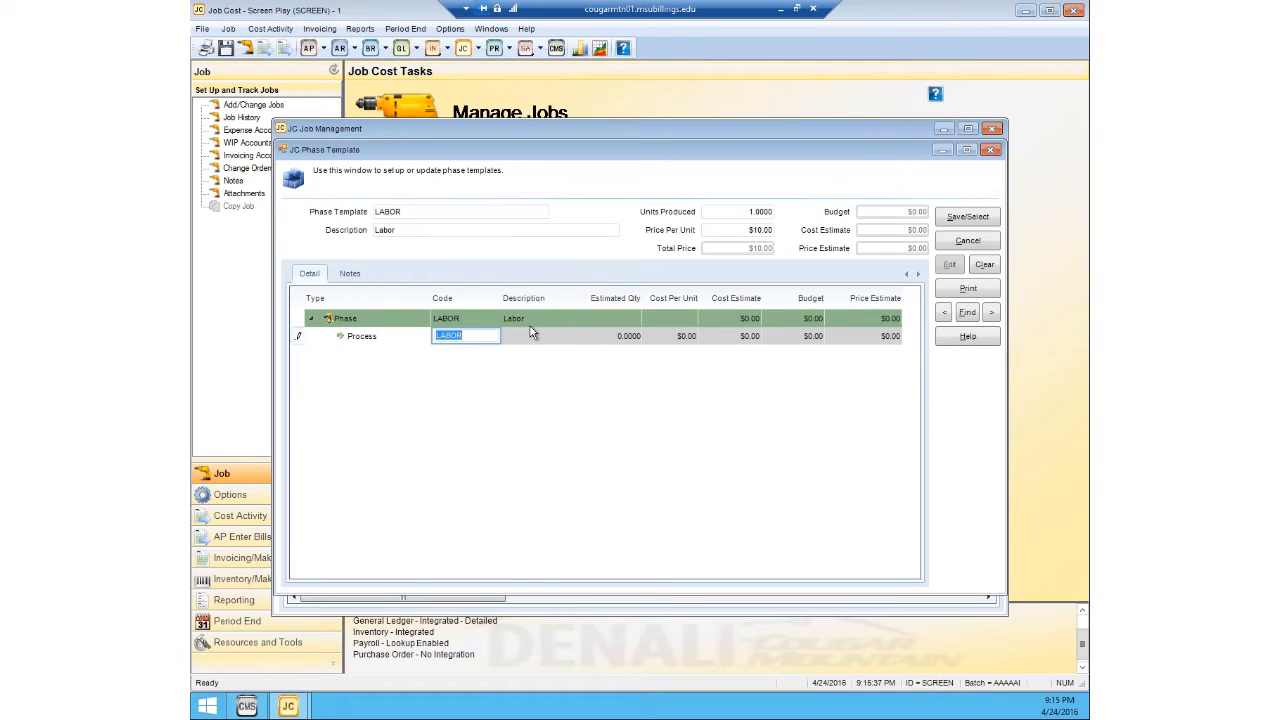
Step: Commit the process line, save the LABOR phase template, and apply it to the second phase line of job ABC123
left_click(497, 336)
key("Tab")
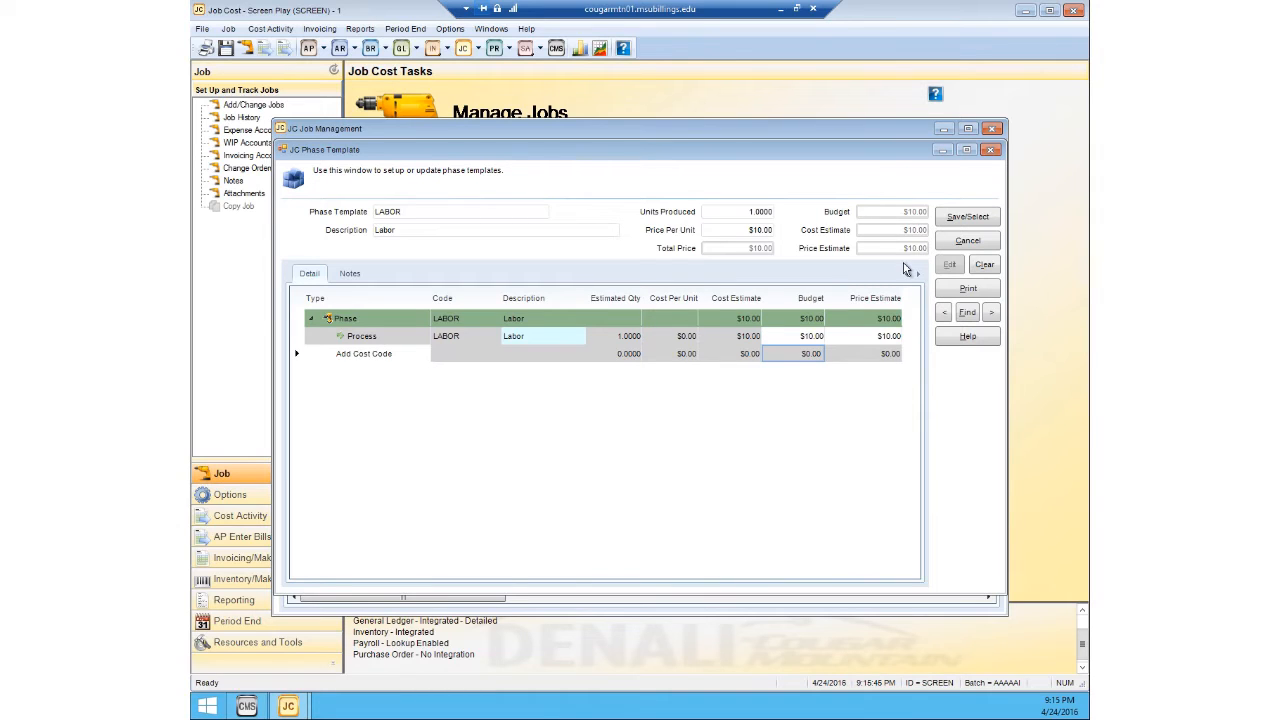
left_click(971, 219)
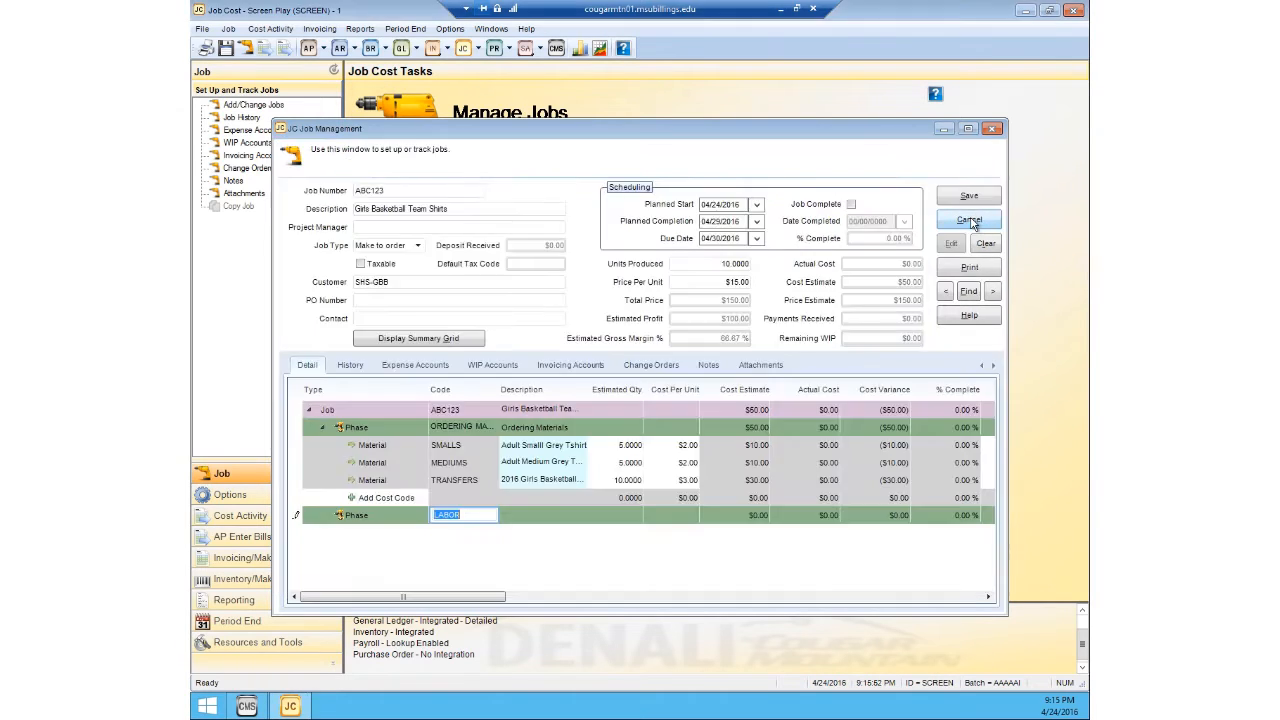
key("Tab")
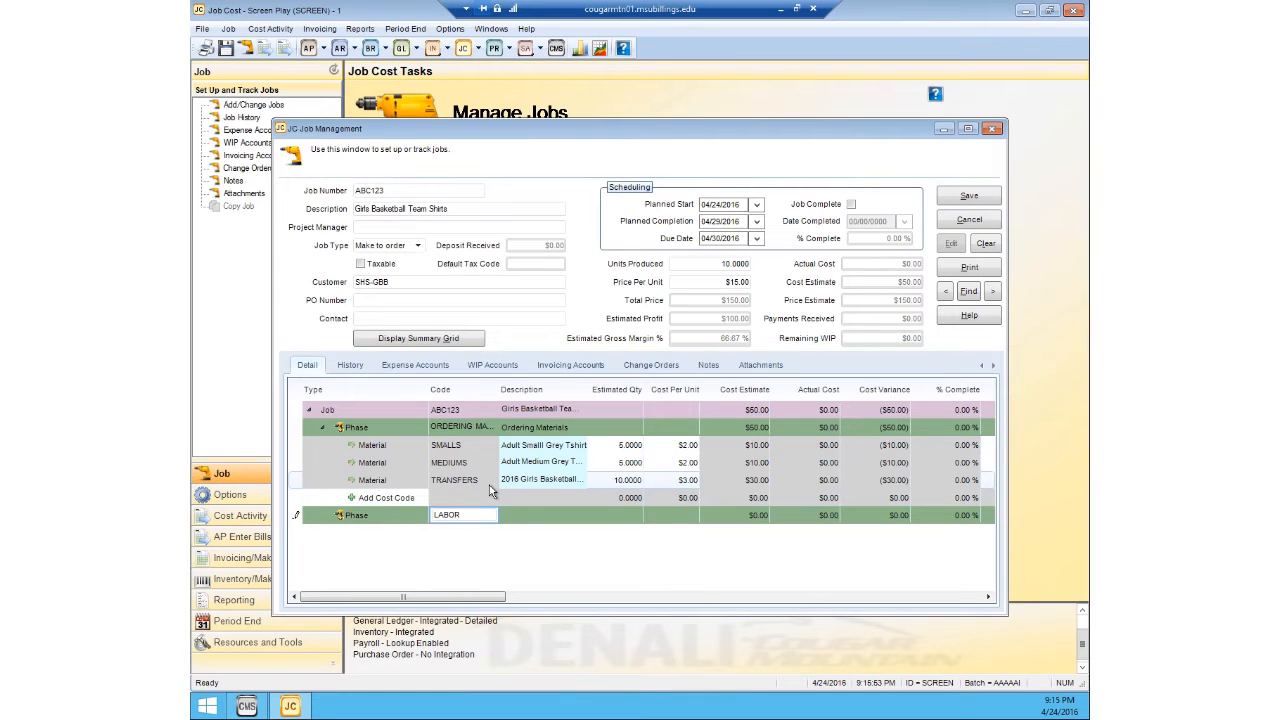
left_click(524, 528)
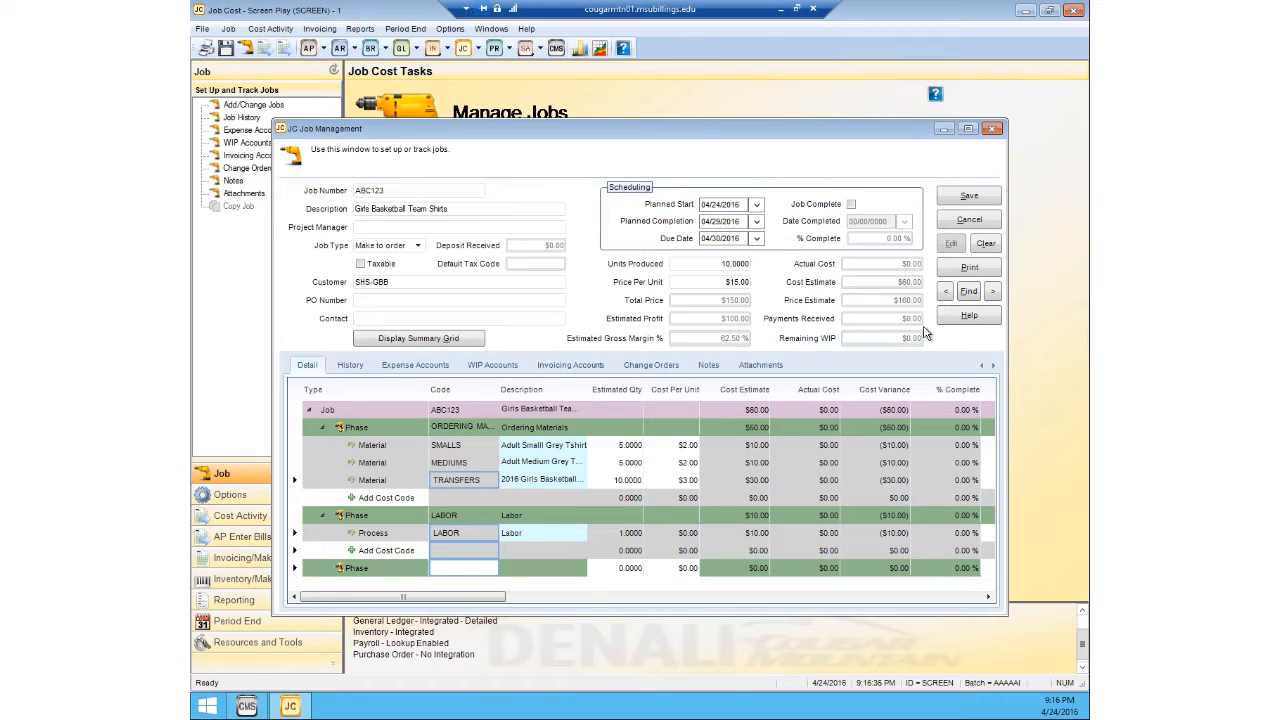
Step: Review job ABC123's history, expense, WIP and invoicing accounts, change orders, notes and attachments, and return to its detail lines
left_click(350, 366)
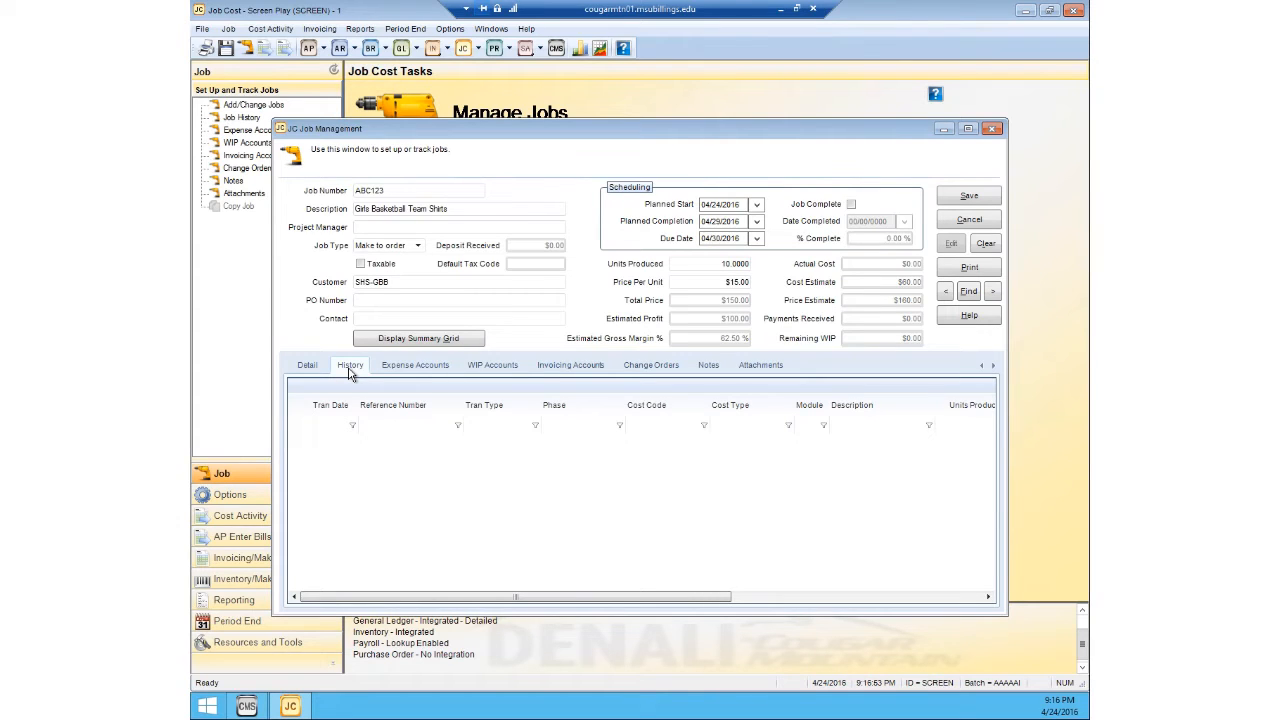
left_click(407, 366)
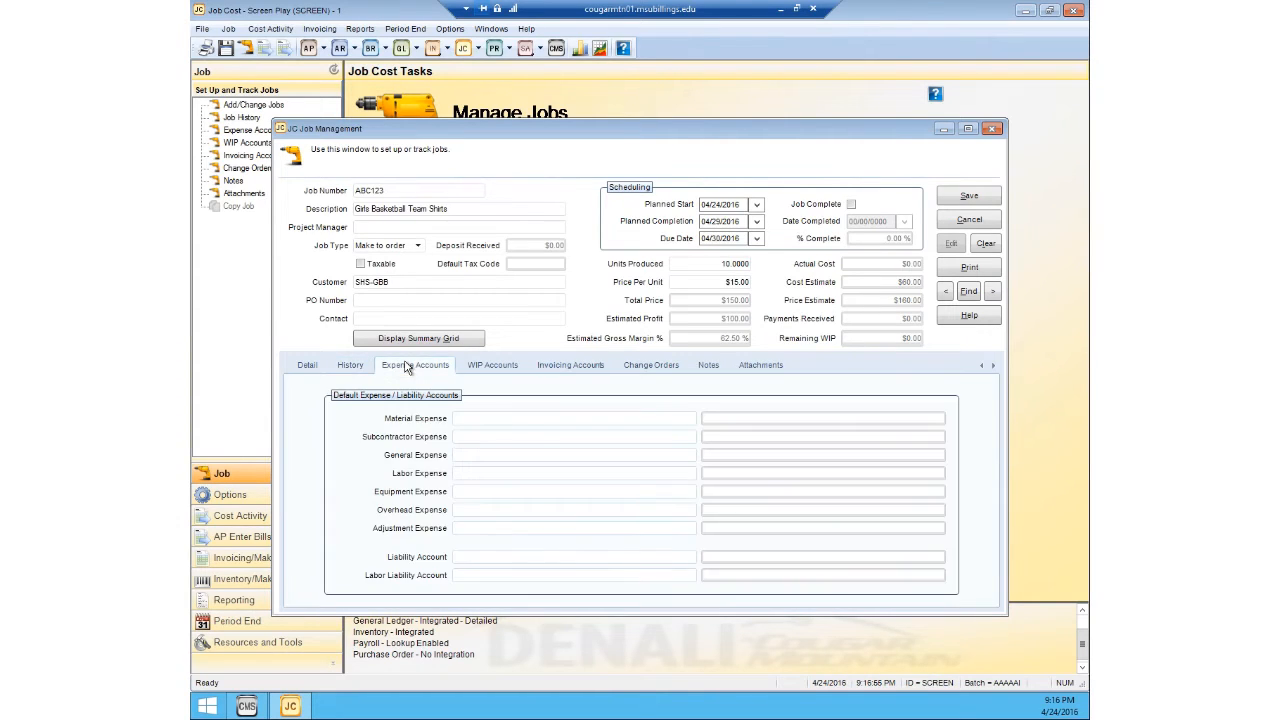
left_click(463, 368)
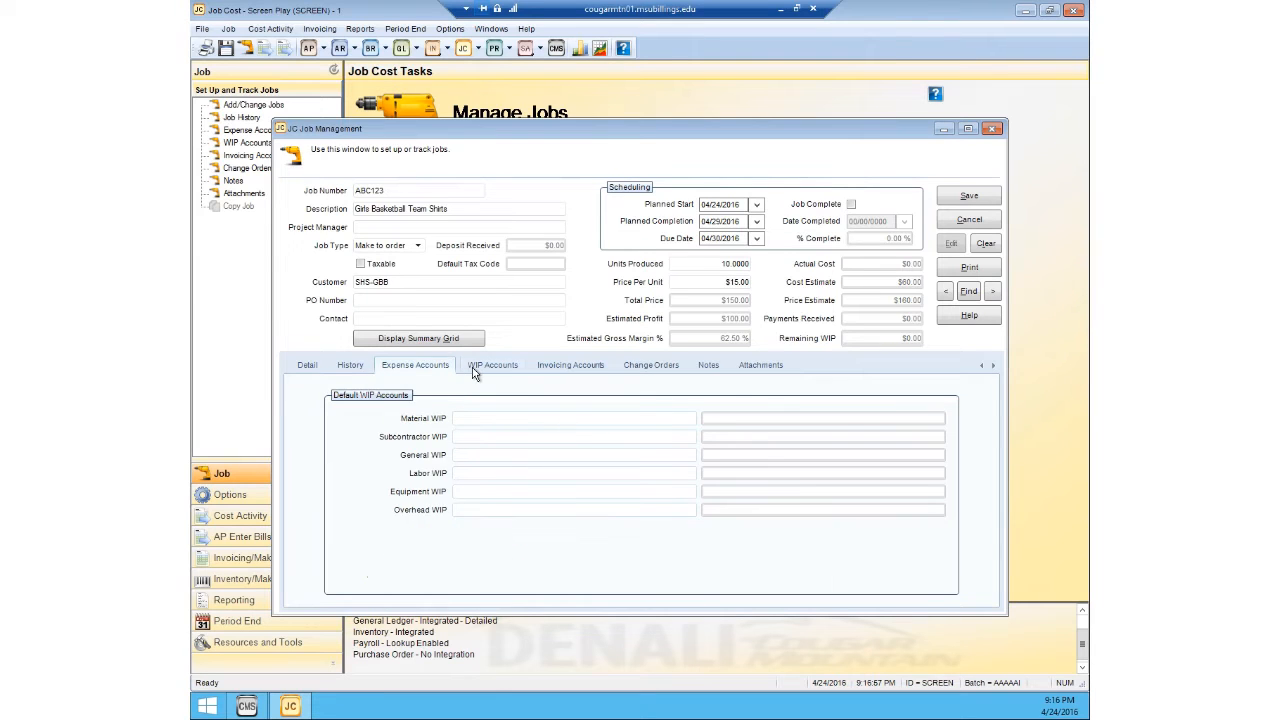
left_click(557, 378)
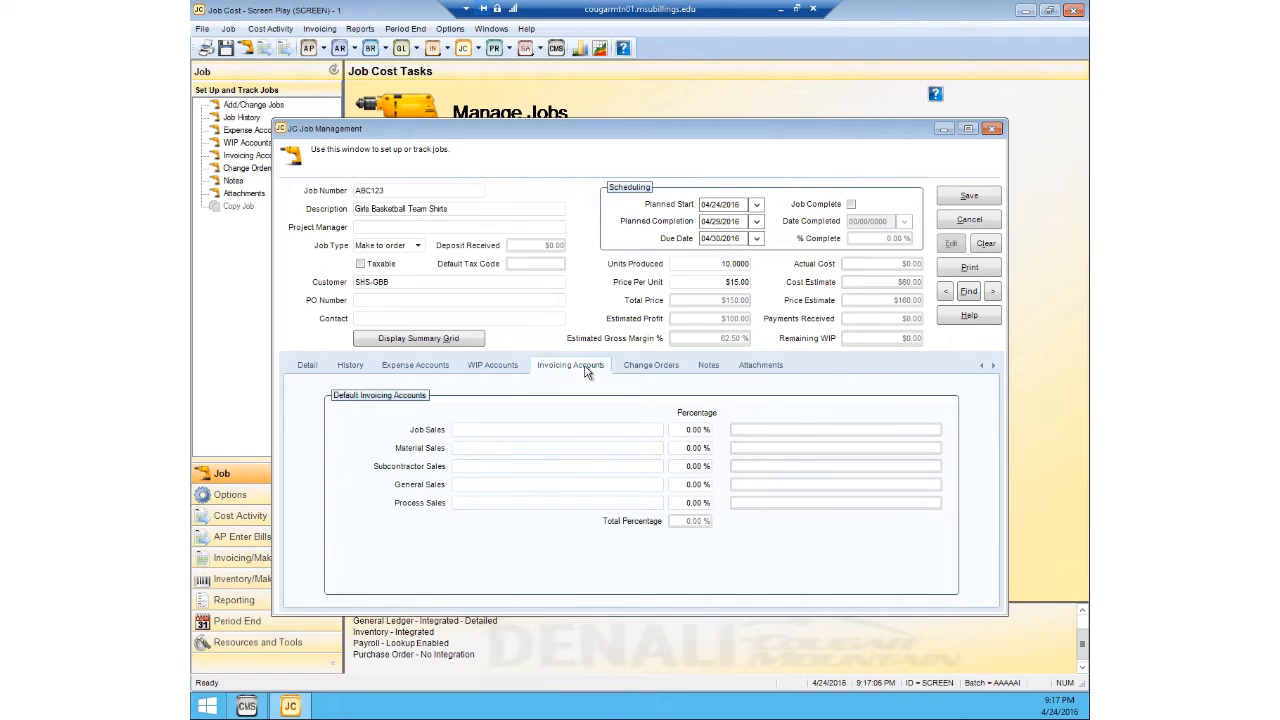
left_click(656, 369)
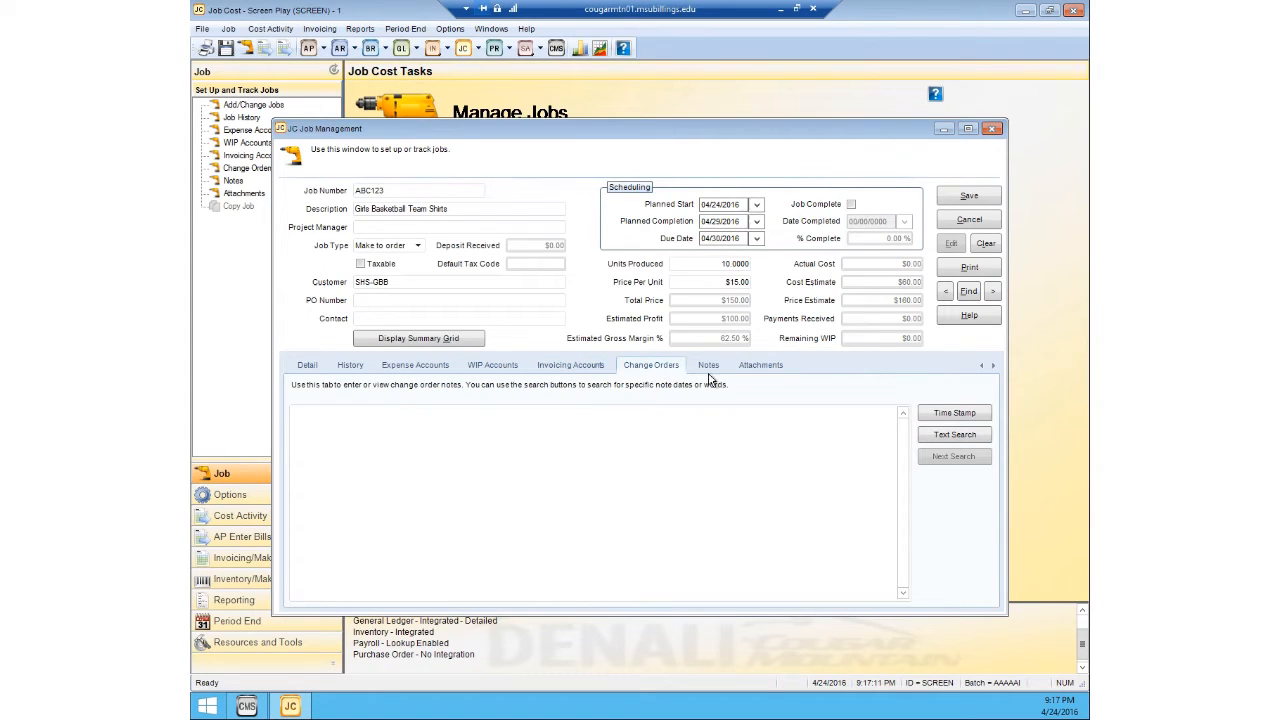
left_click(709, 368)
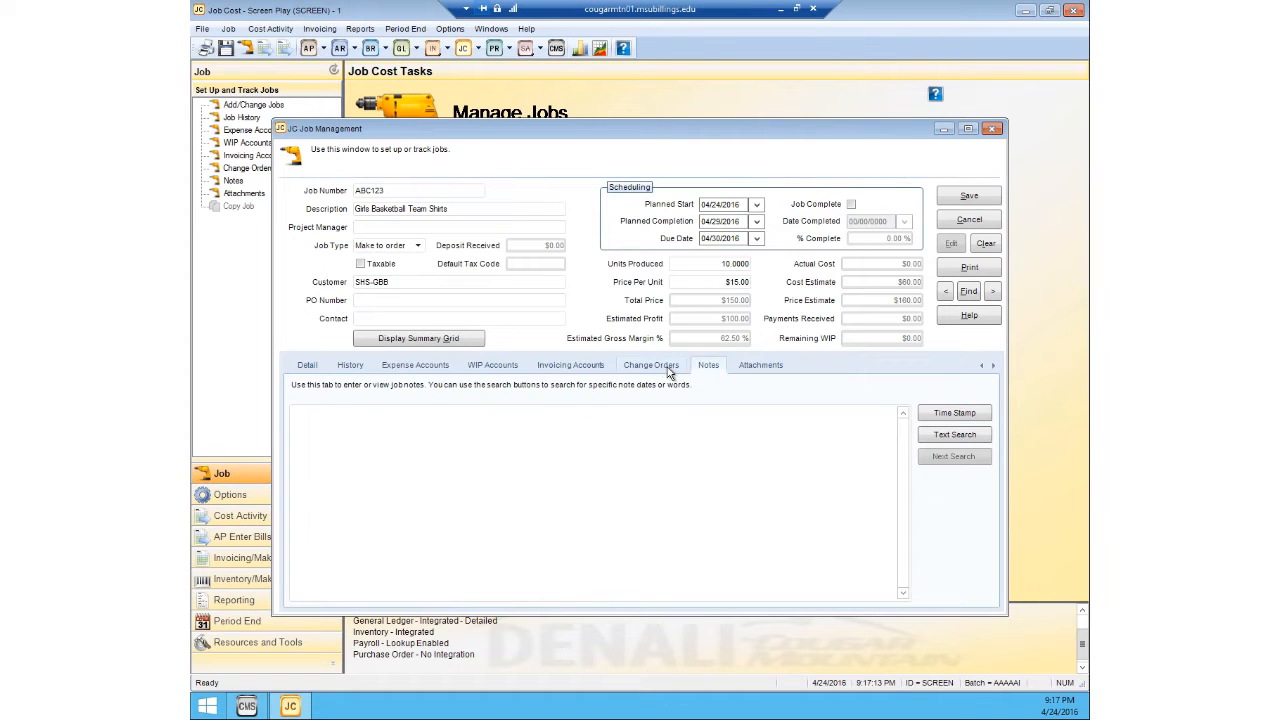
left_click(748, 369)
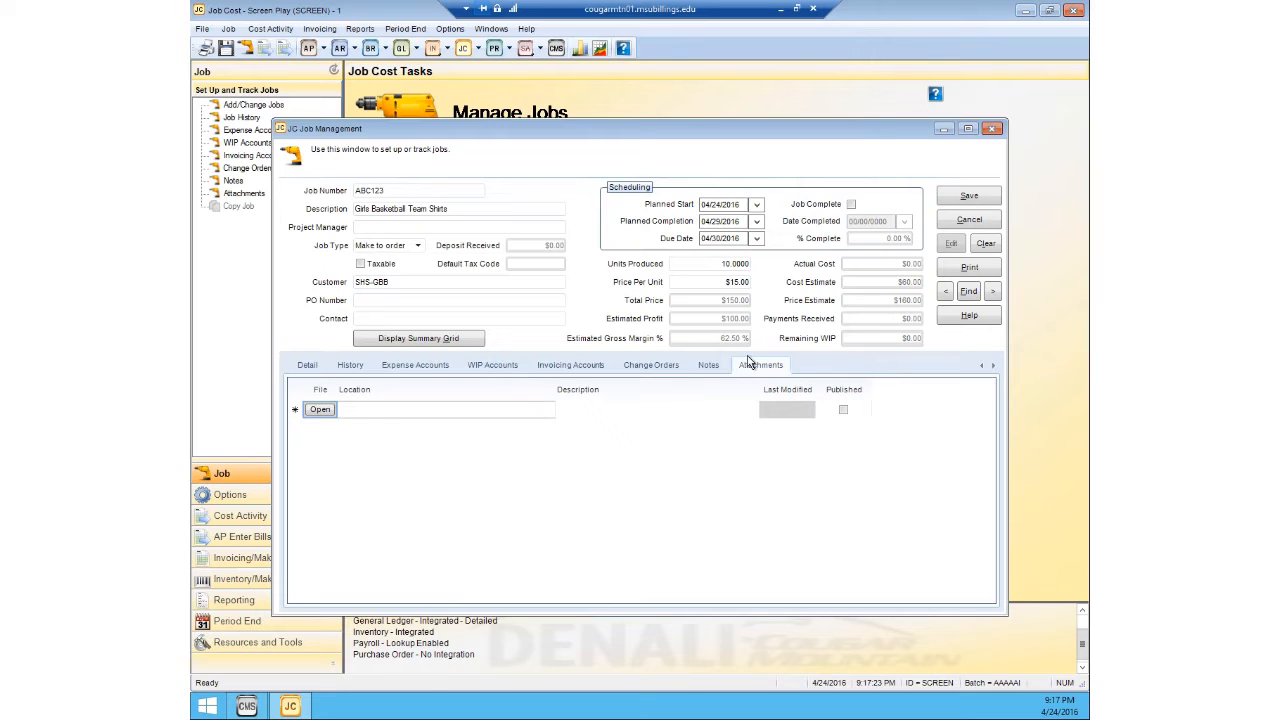
left_click(306, 366)
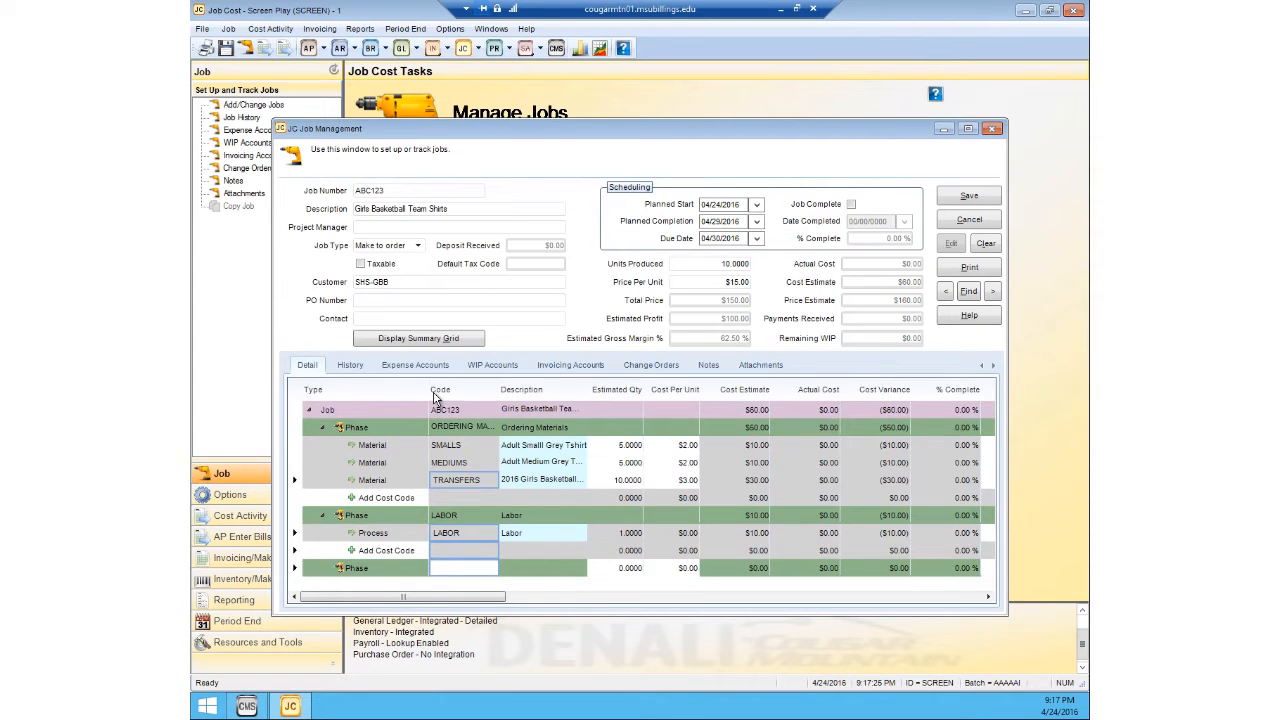
Step: Save job ABC123 and close the job management window
left_click(971, 197)
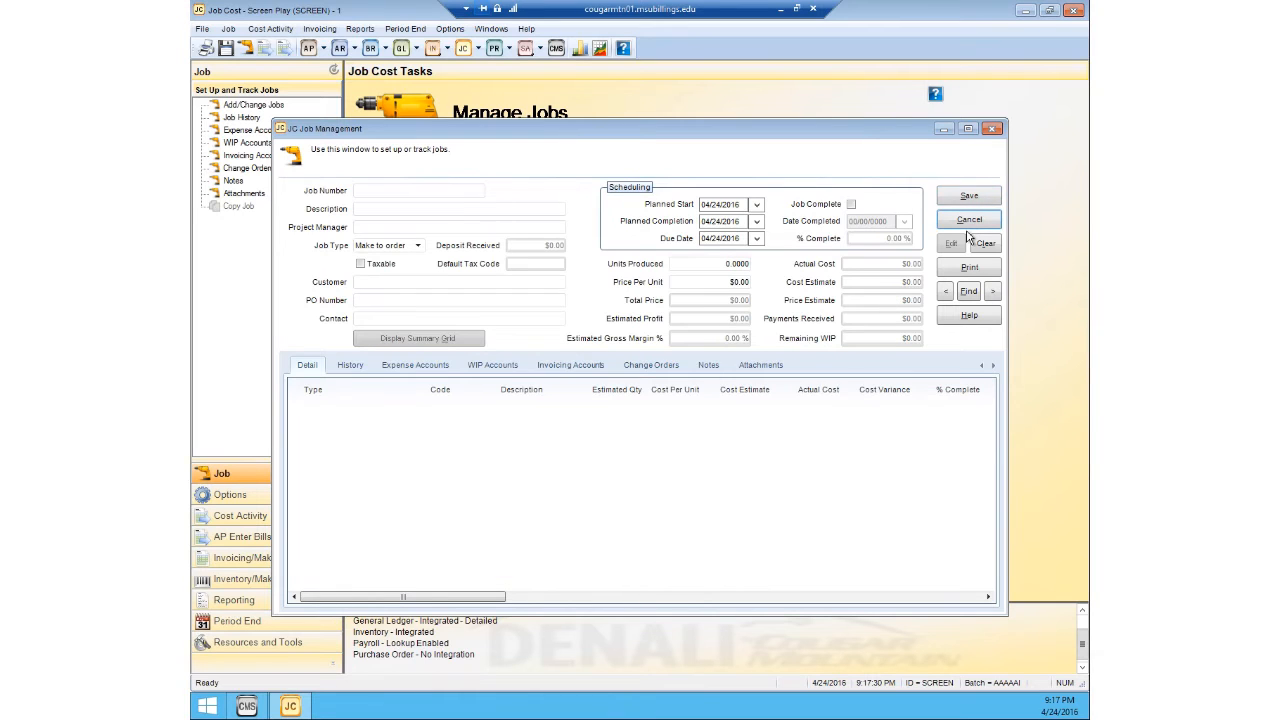
left_click(991, 129)
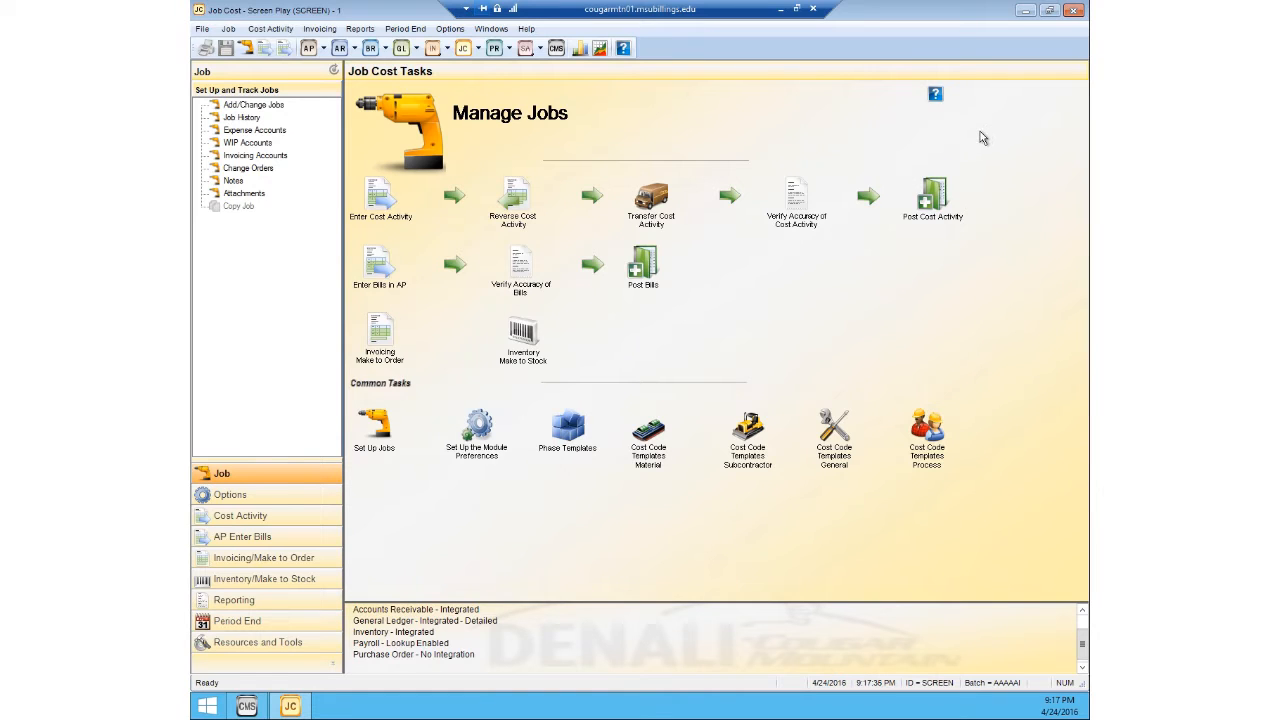
Step: View the blank subcontractor cost code template form and close it
left_click(504, 30)
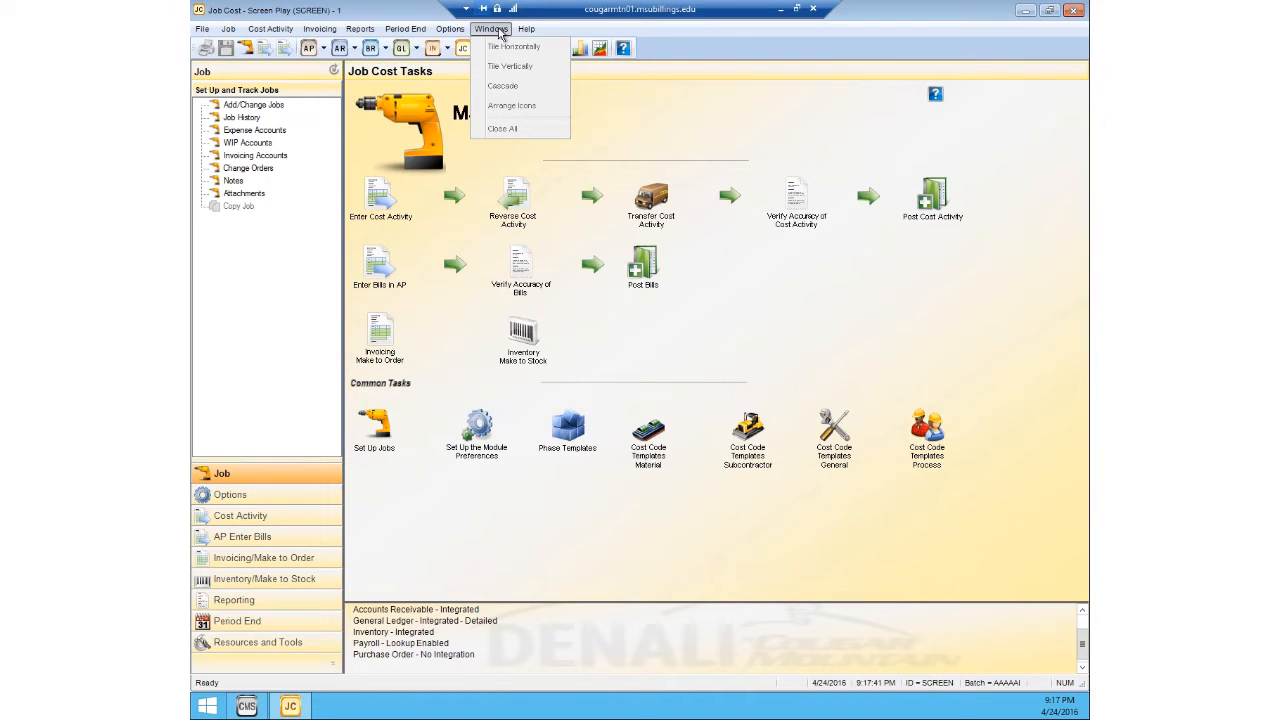
mouse_move(454, 33)
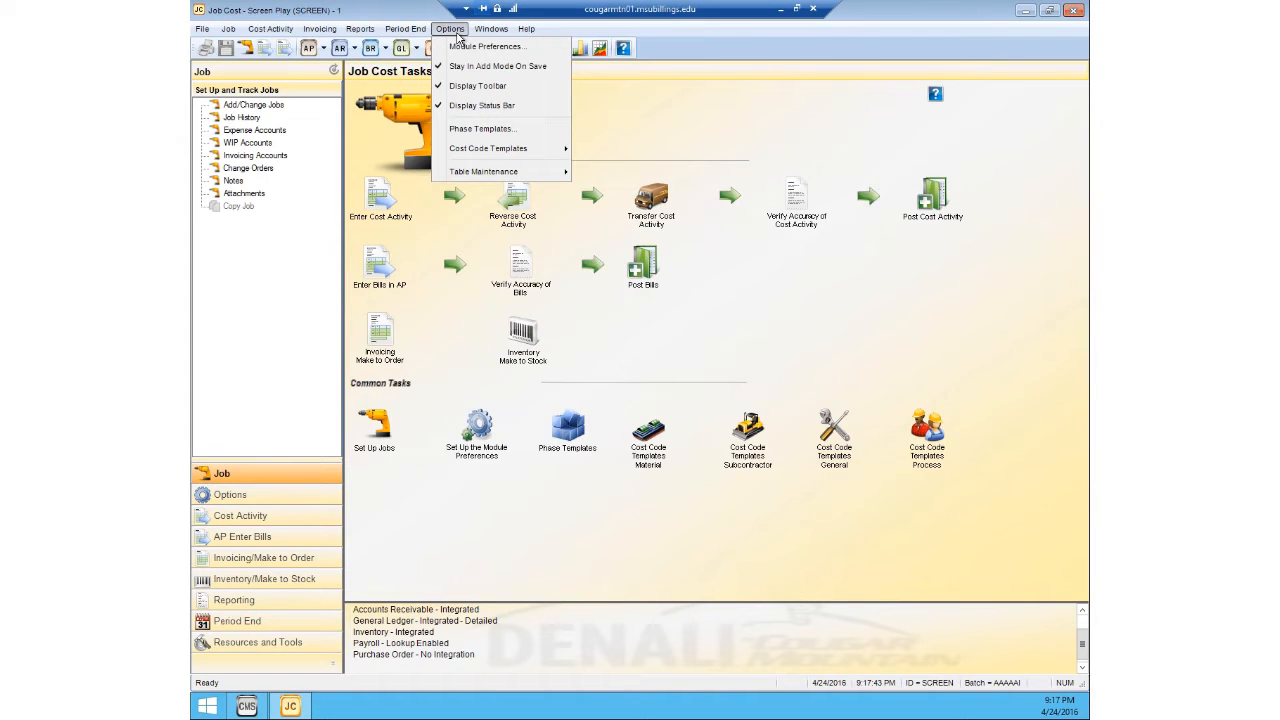
mouse_move(467, 153)
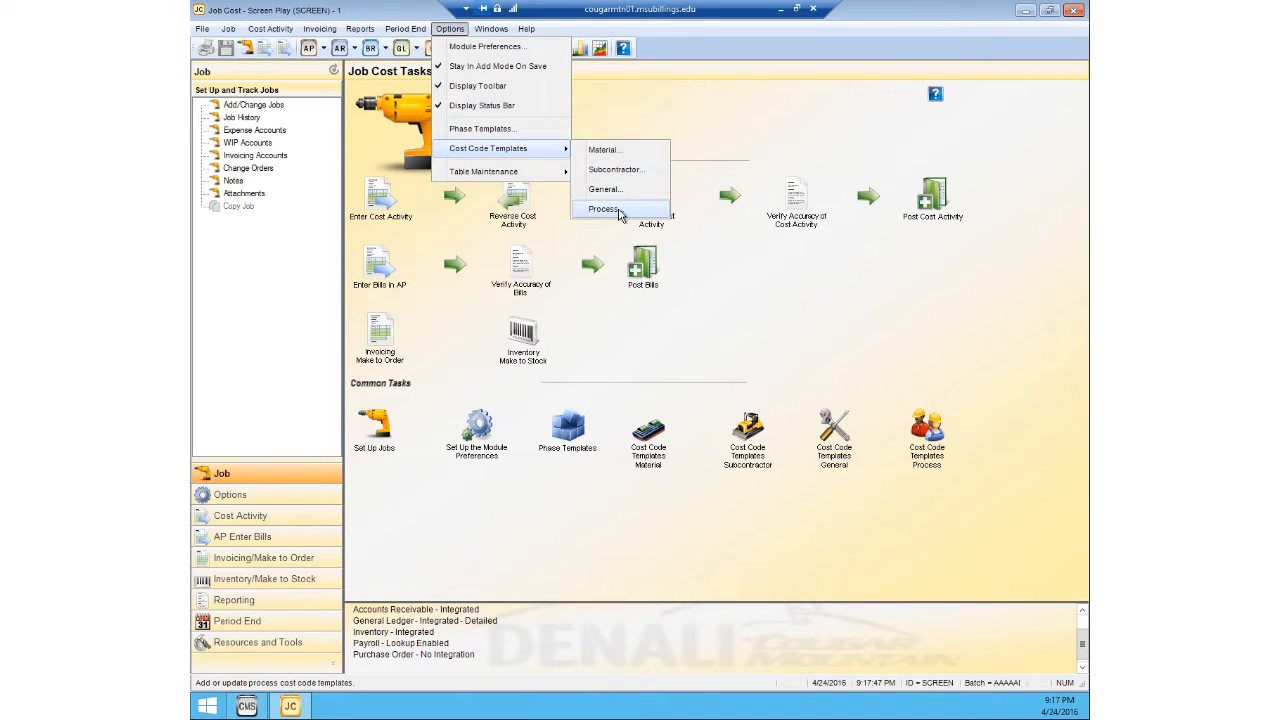
left_click(626, 174)
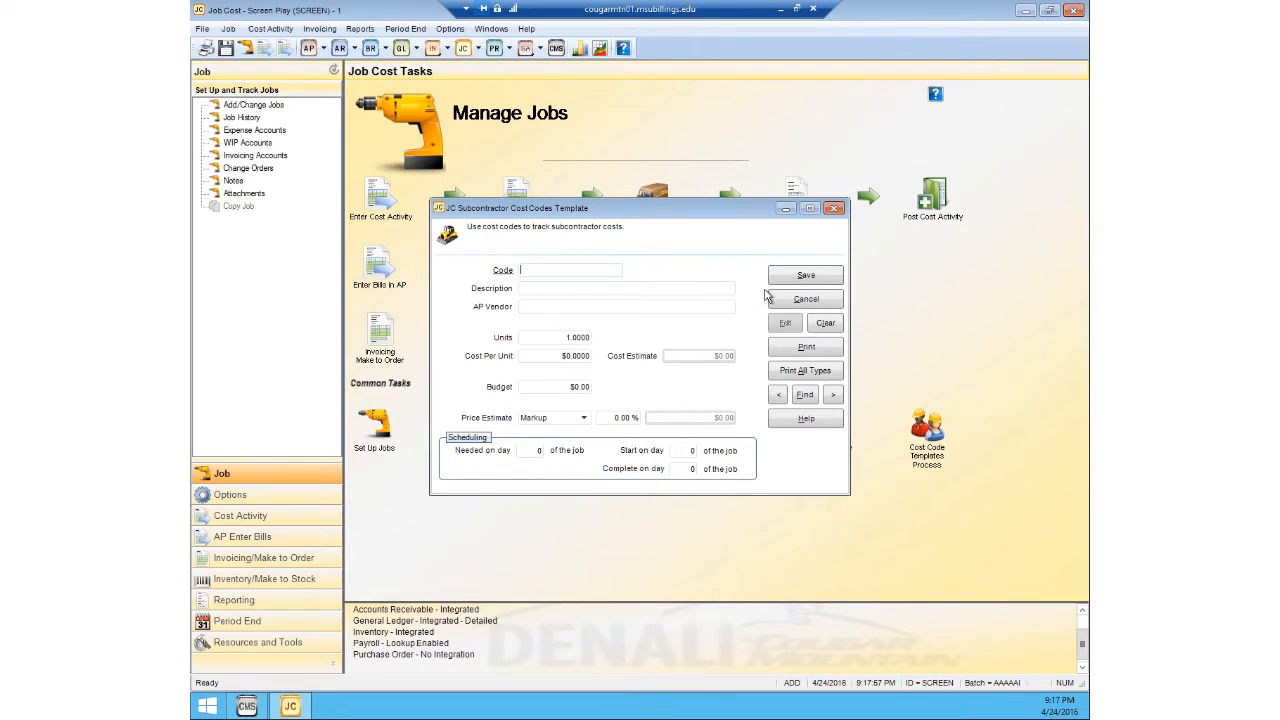
left_click(832, 208)
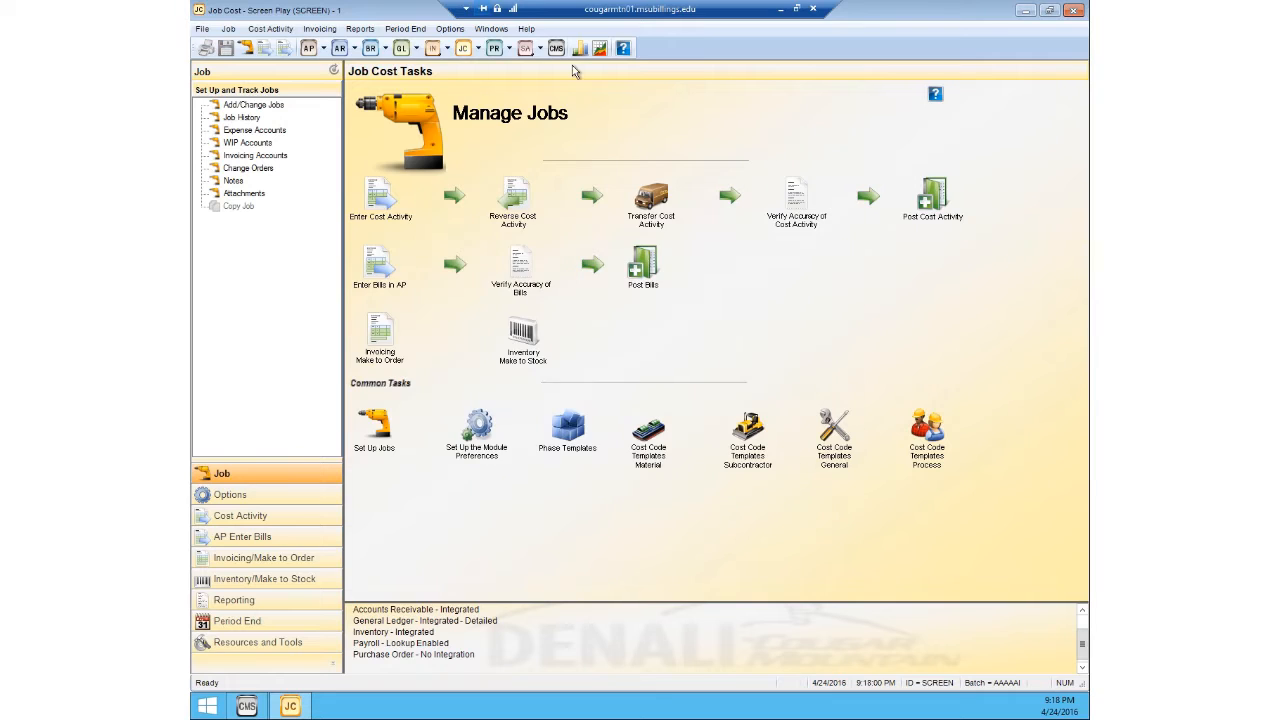
Step: View the blank general cost code template form and cancel out of it
left_click(451, 30)
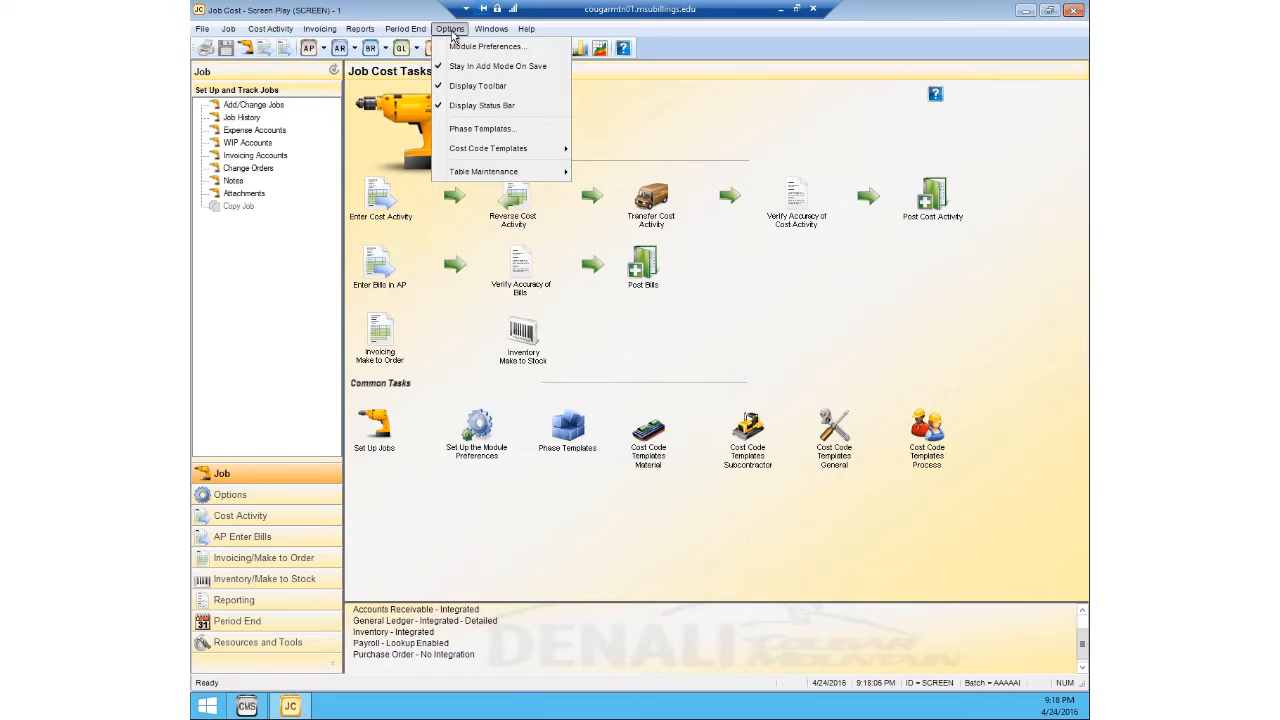
left_click(451, 30)
left_click(455, 30)
mouse_move(484, 152)
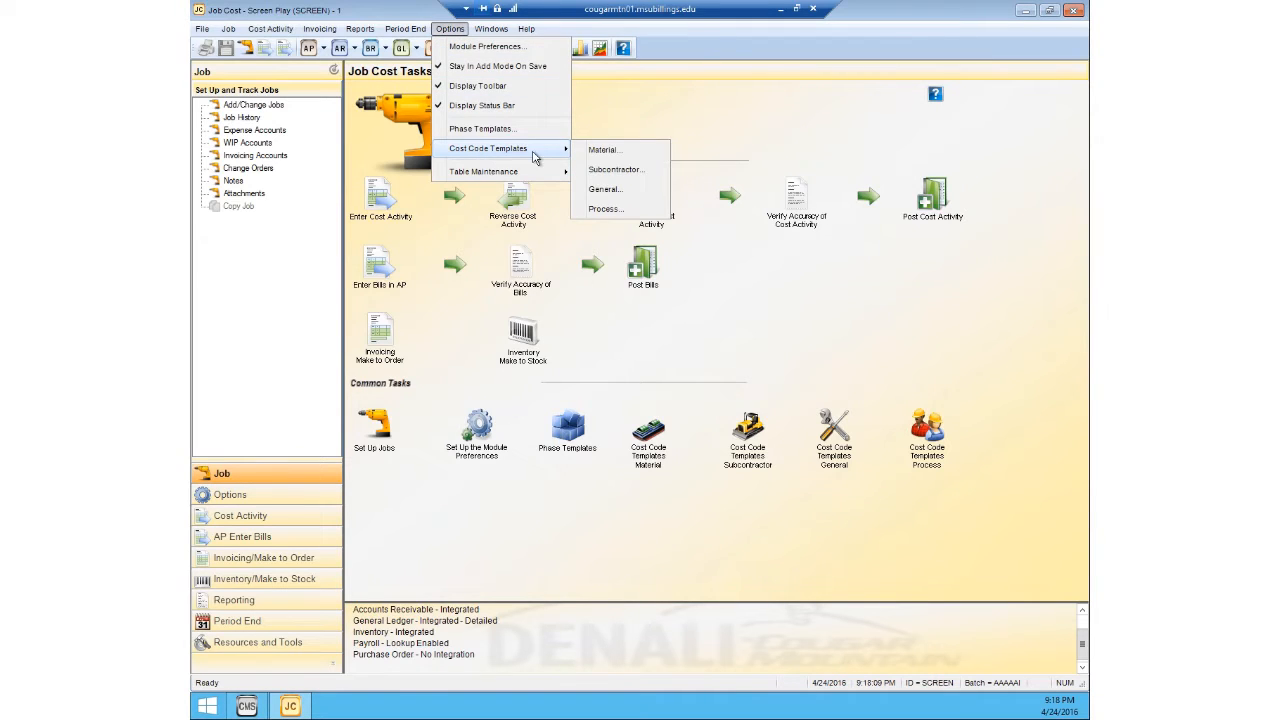
left_click(615, 190)
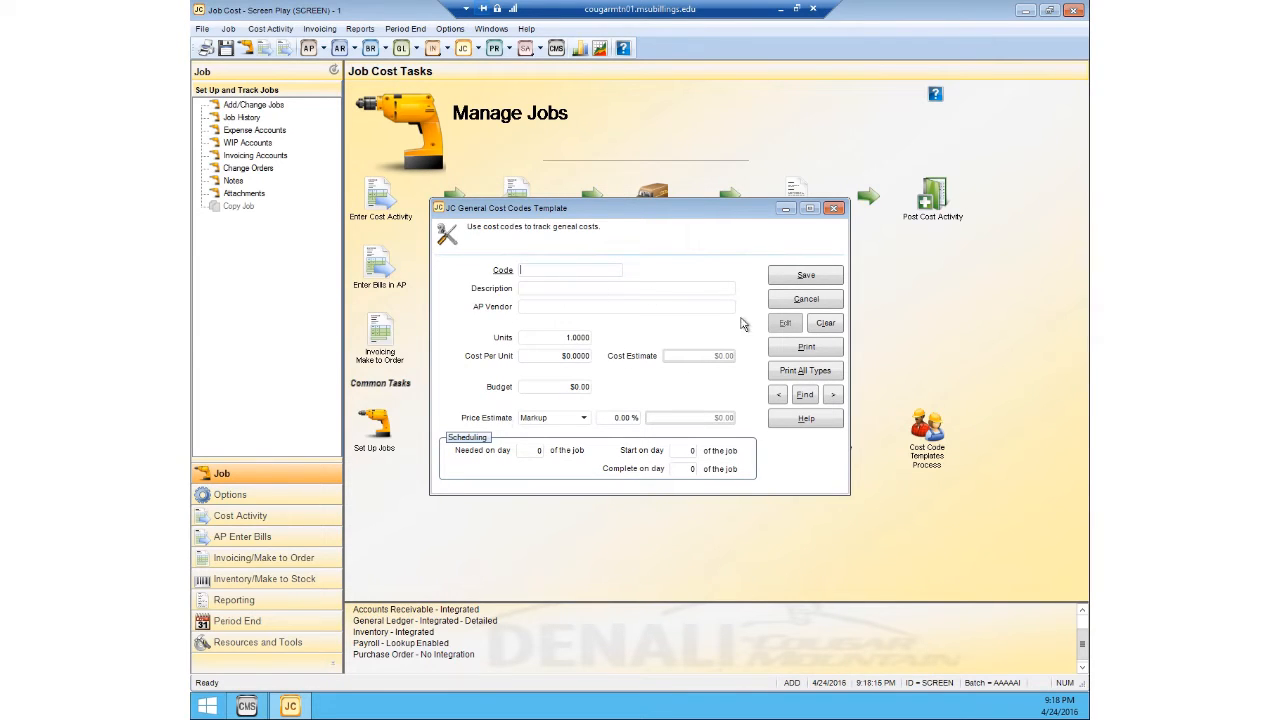
left_click(806, 299)
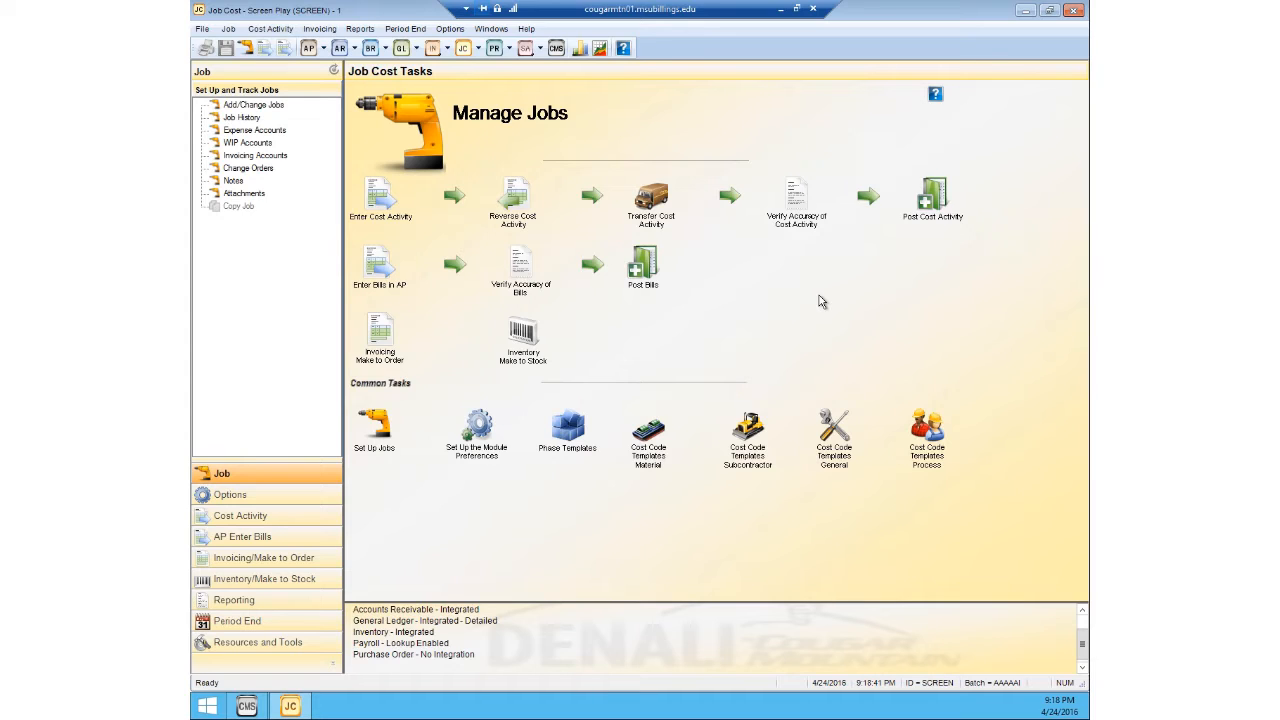
Step: Start entering make-to-order invoices in order entry using the existing batch AAAAAI
left_click(360, 28)
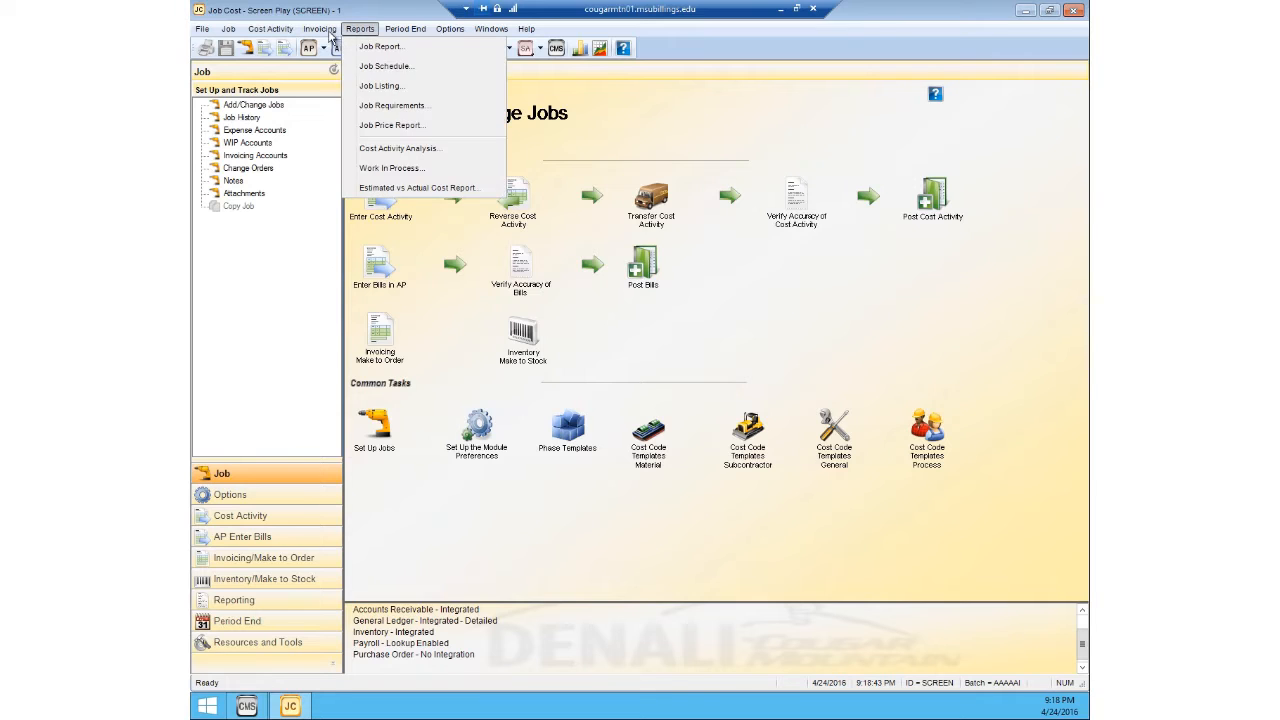
left_click(327, 34)
left_click(327, 33)
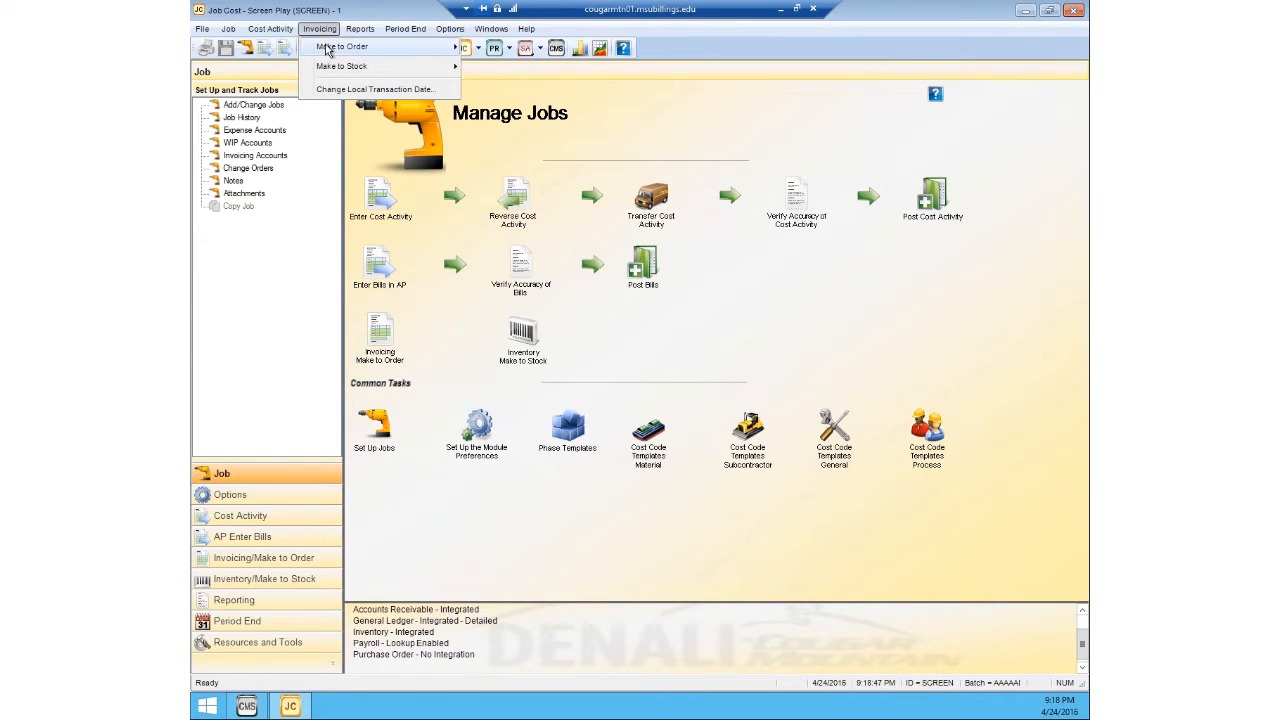
mouse_move(329, 51)
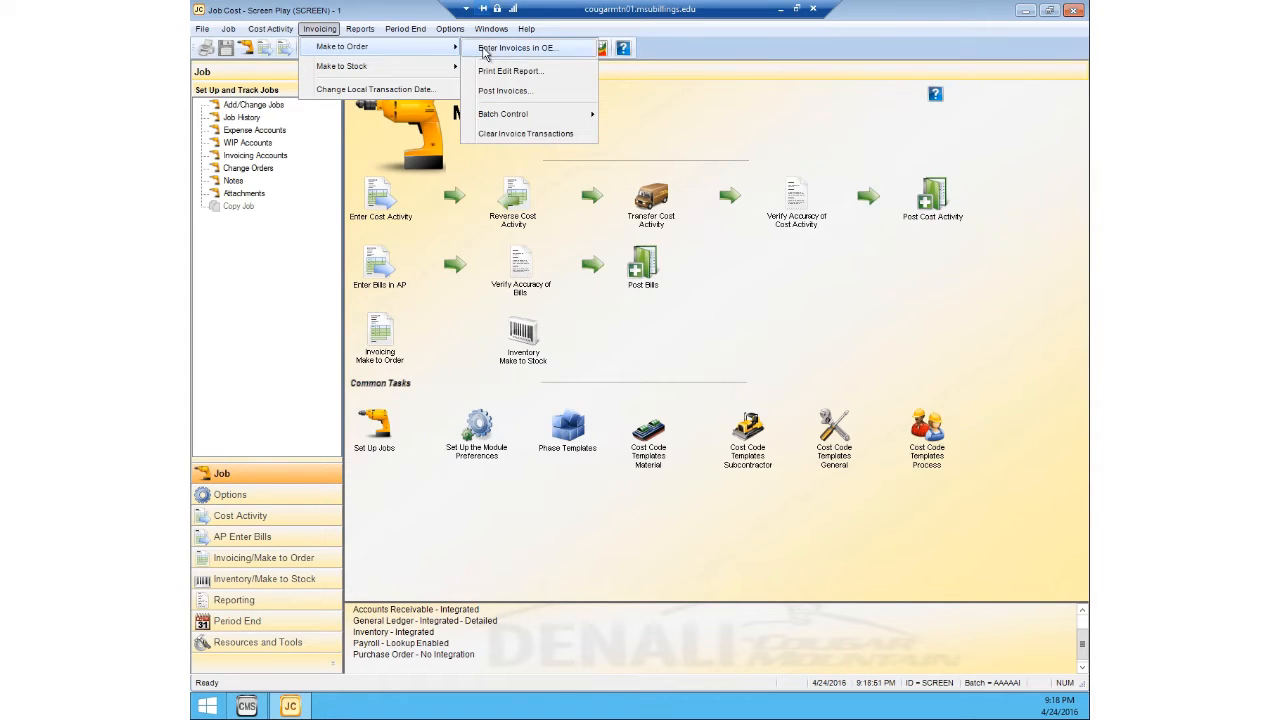
left_click(485, 50)
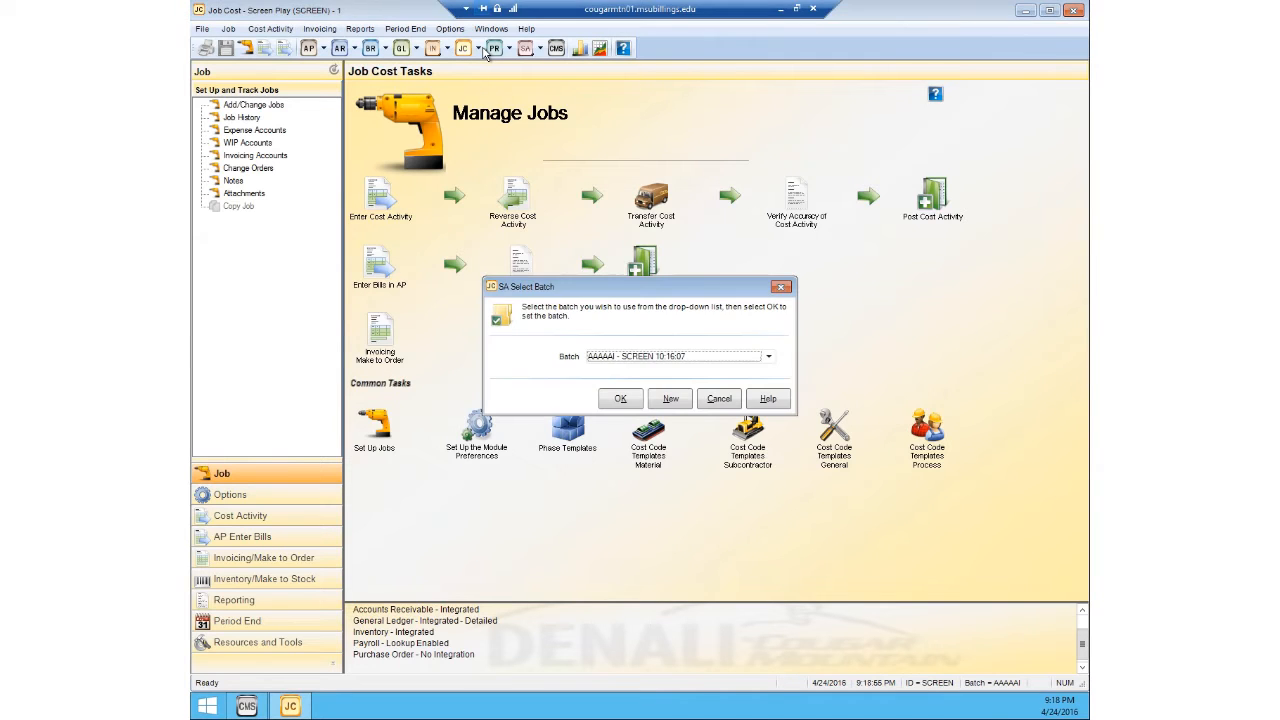
left_click(620, 400)
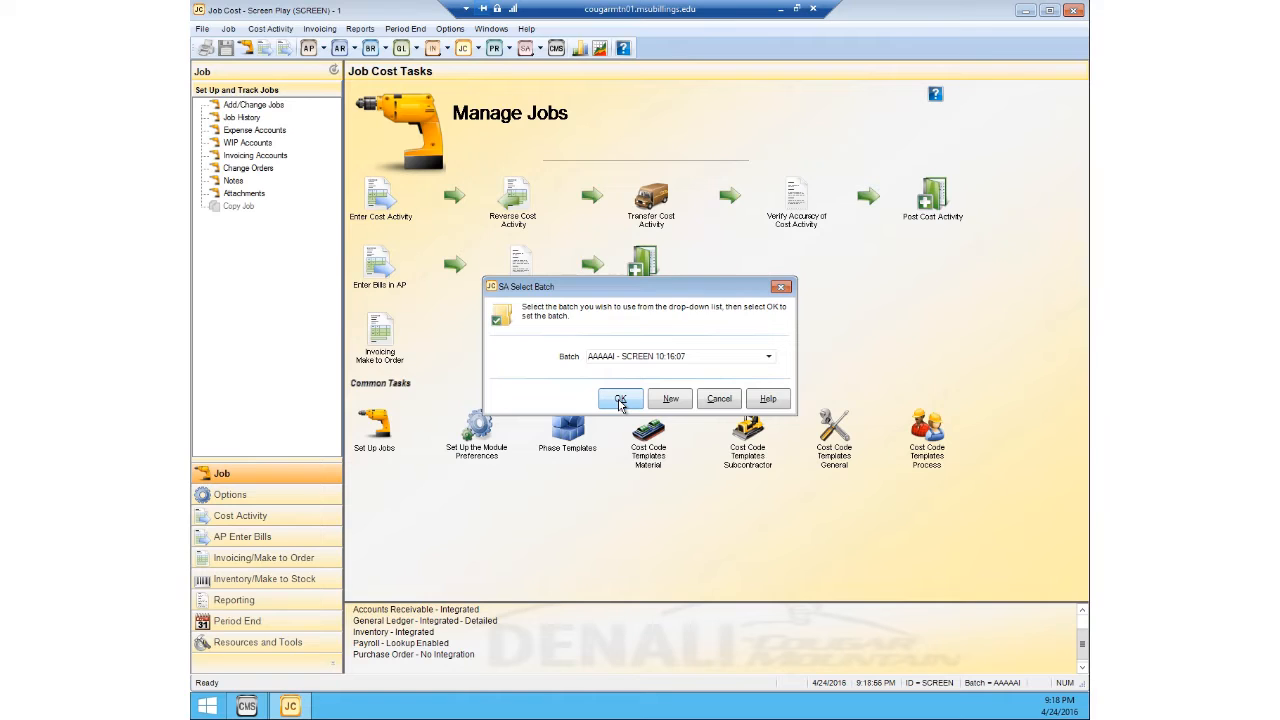
left_click(620, 400)
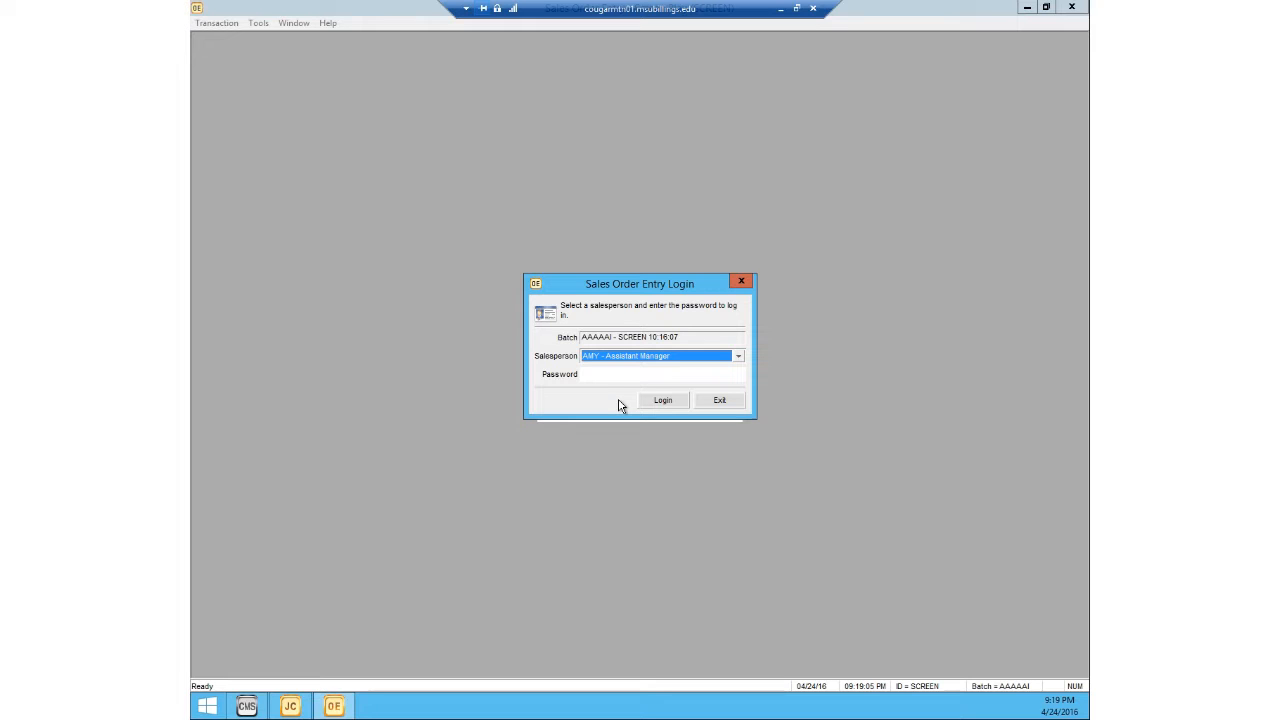
Step: Log in to Sales Order Entry as the Assistant Manager salesperson by entering the account password
left_click(620, 373)
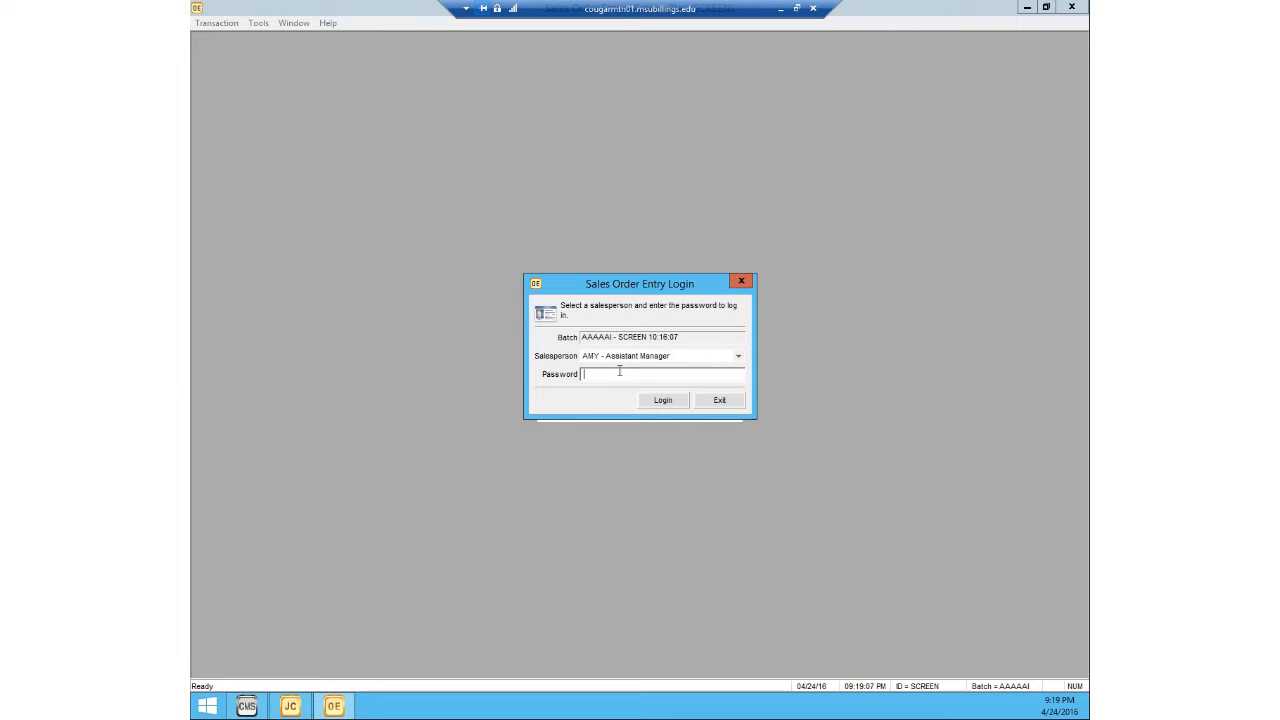
left_click(662, 400)
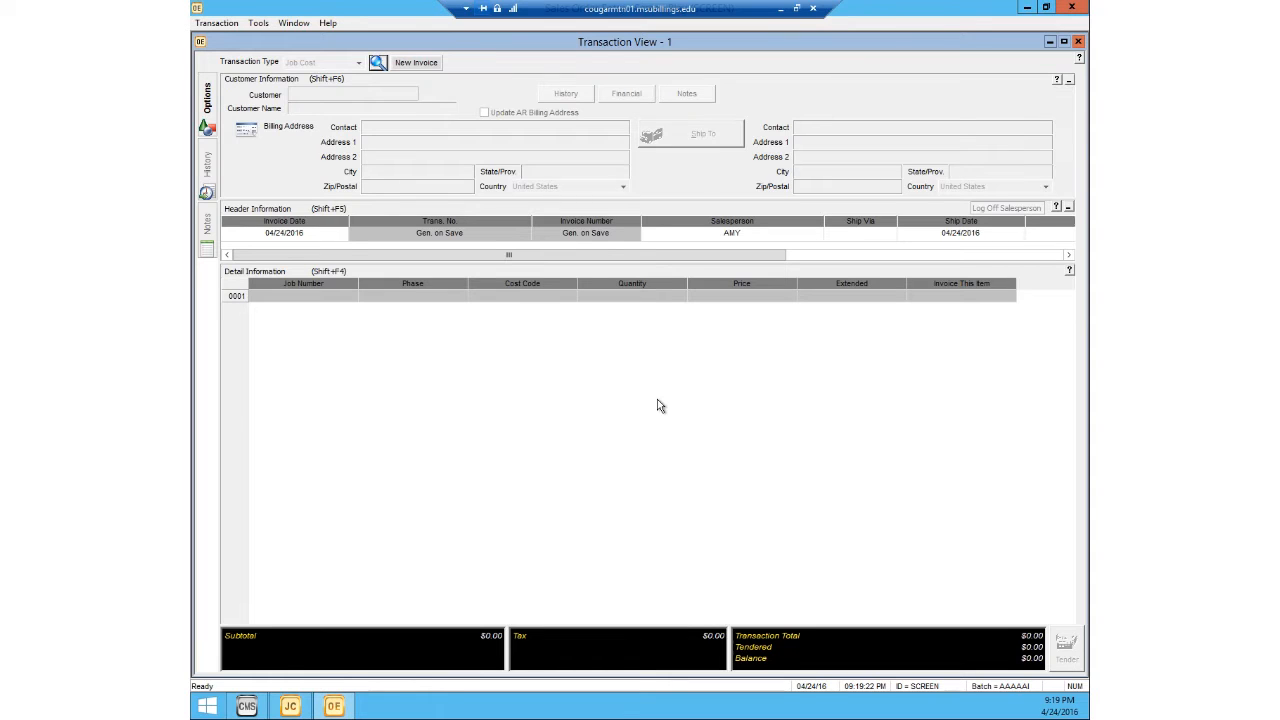
Step: Create a new invoice for job ABC123 with invoicing type Deposit Only and an amount of $50
left_click(416, 62)
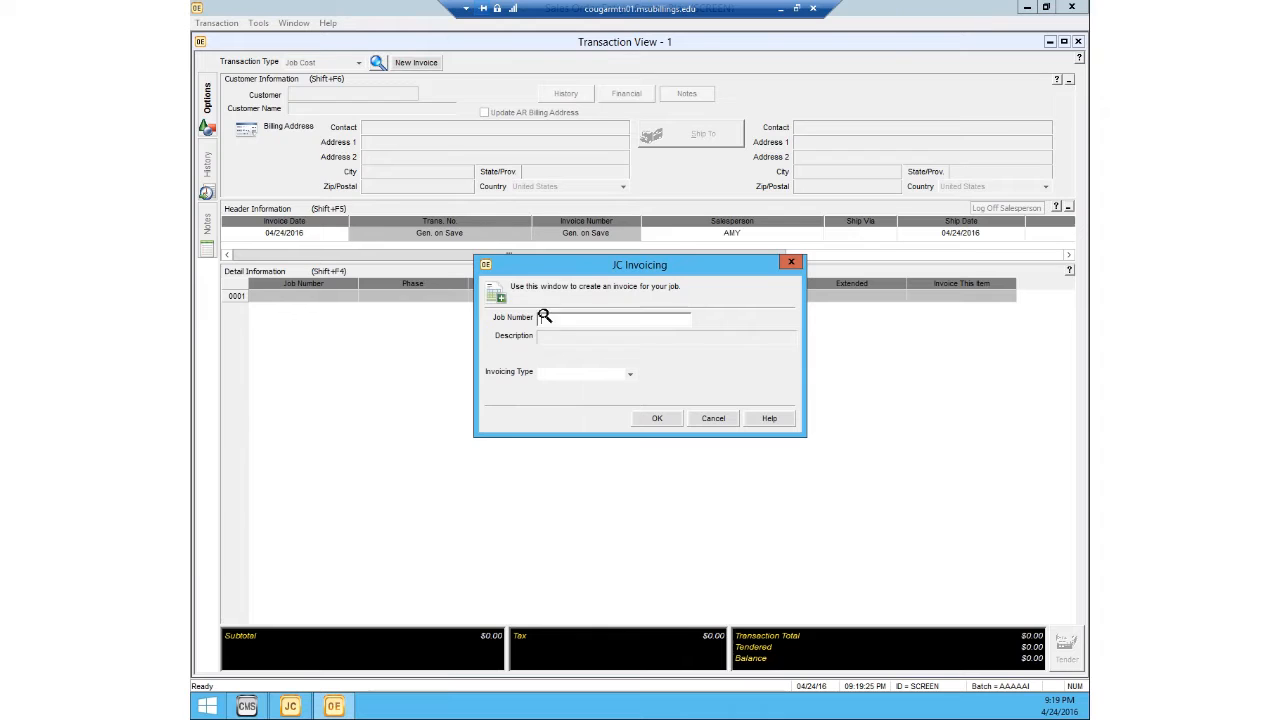
double_click(544, 316)
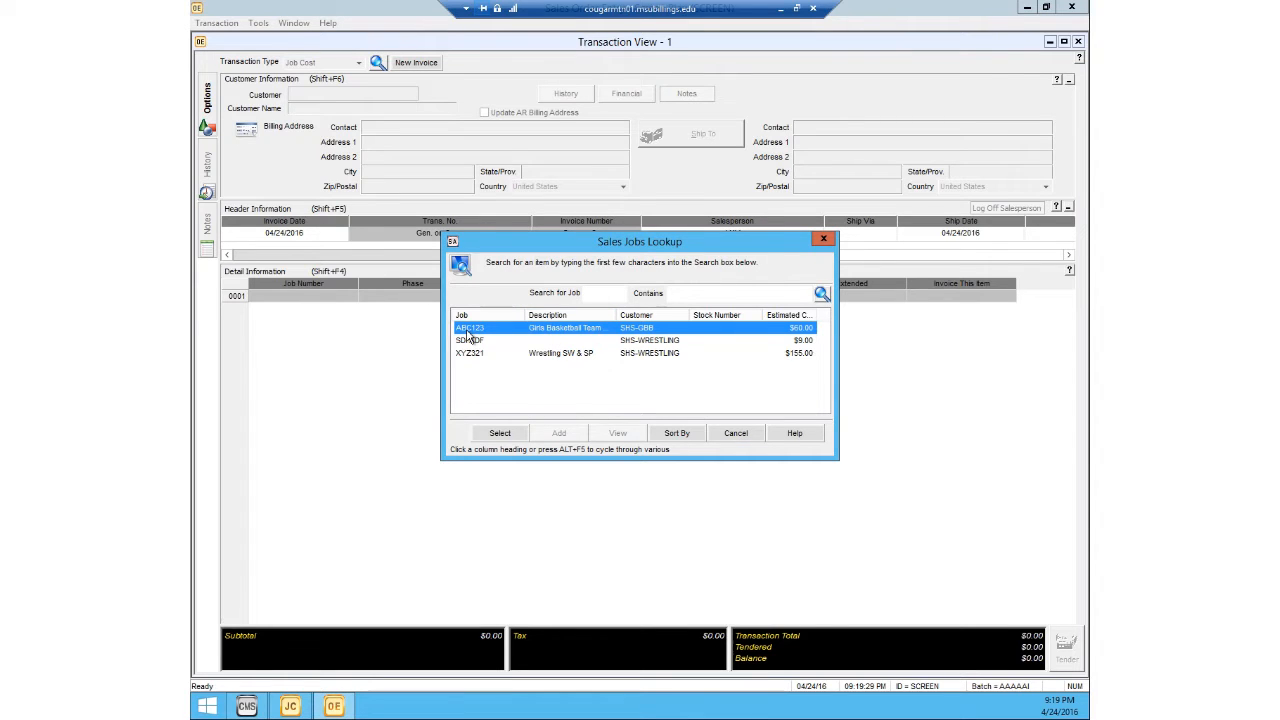
left_click(505, 435)
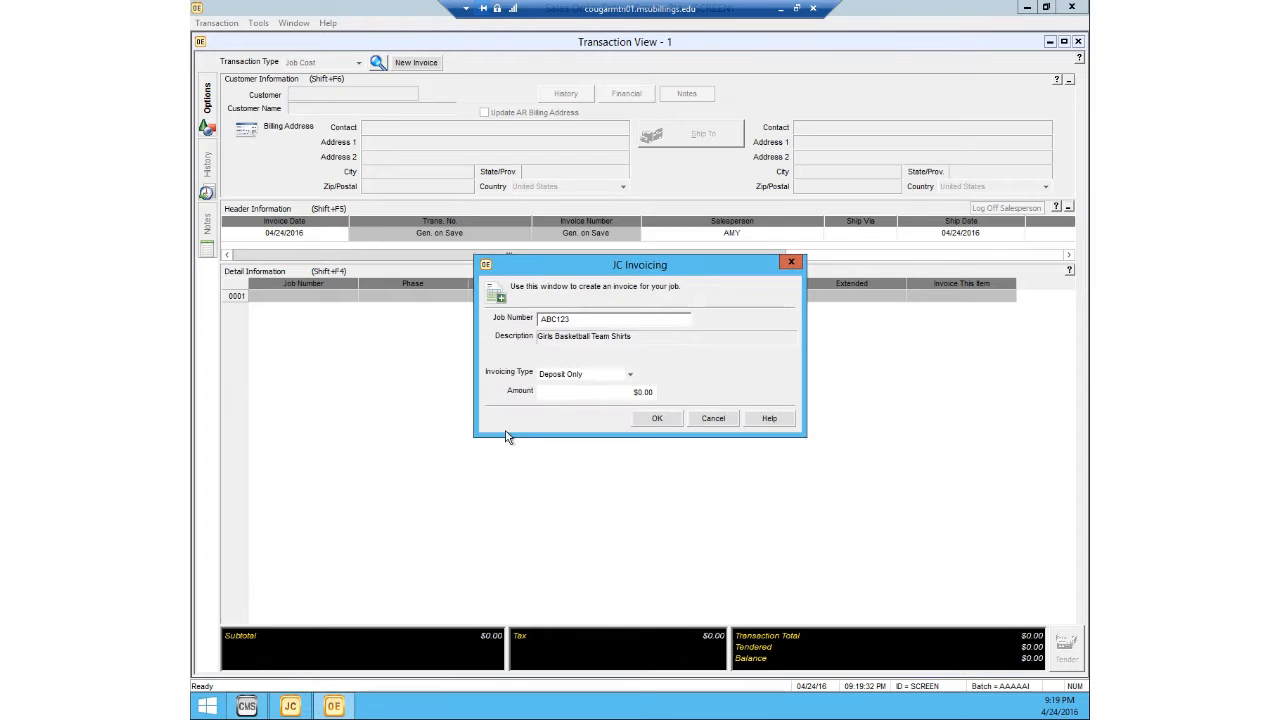
left_click(566, 380)
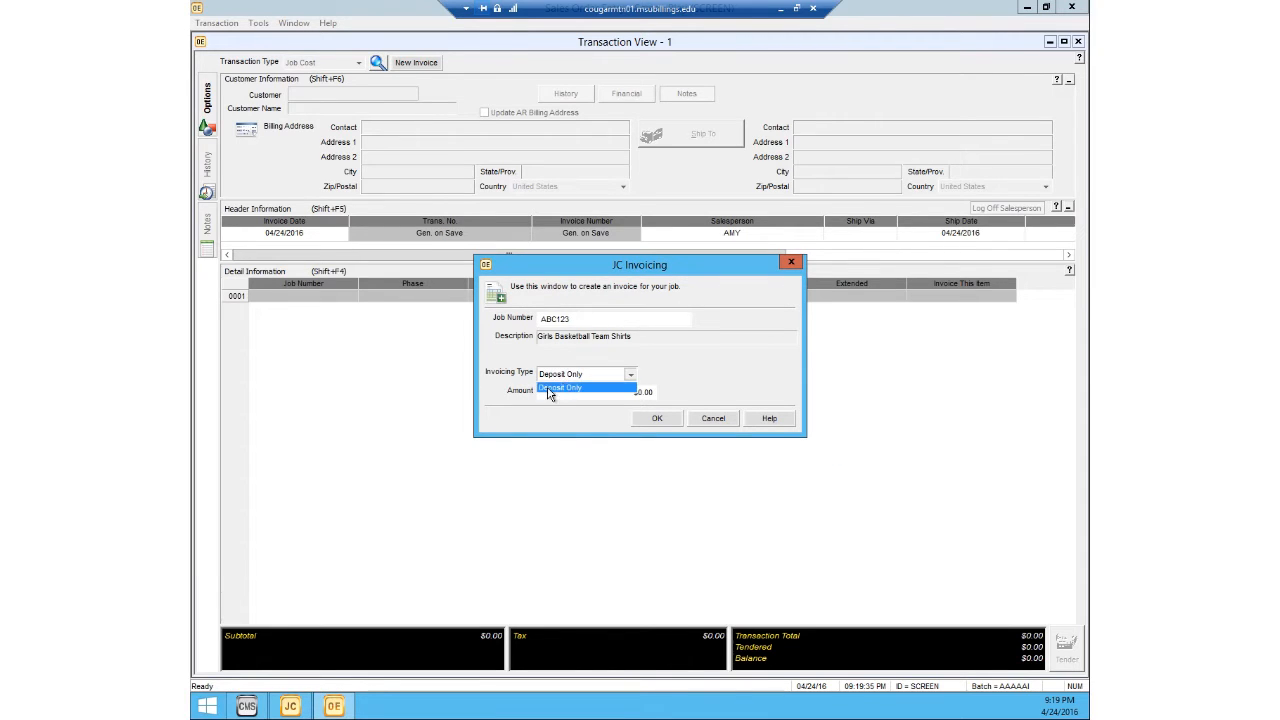
left_click(575, 388)
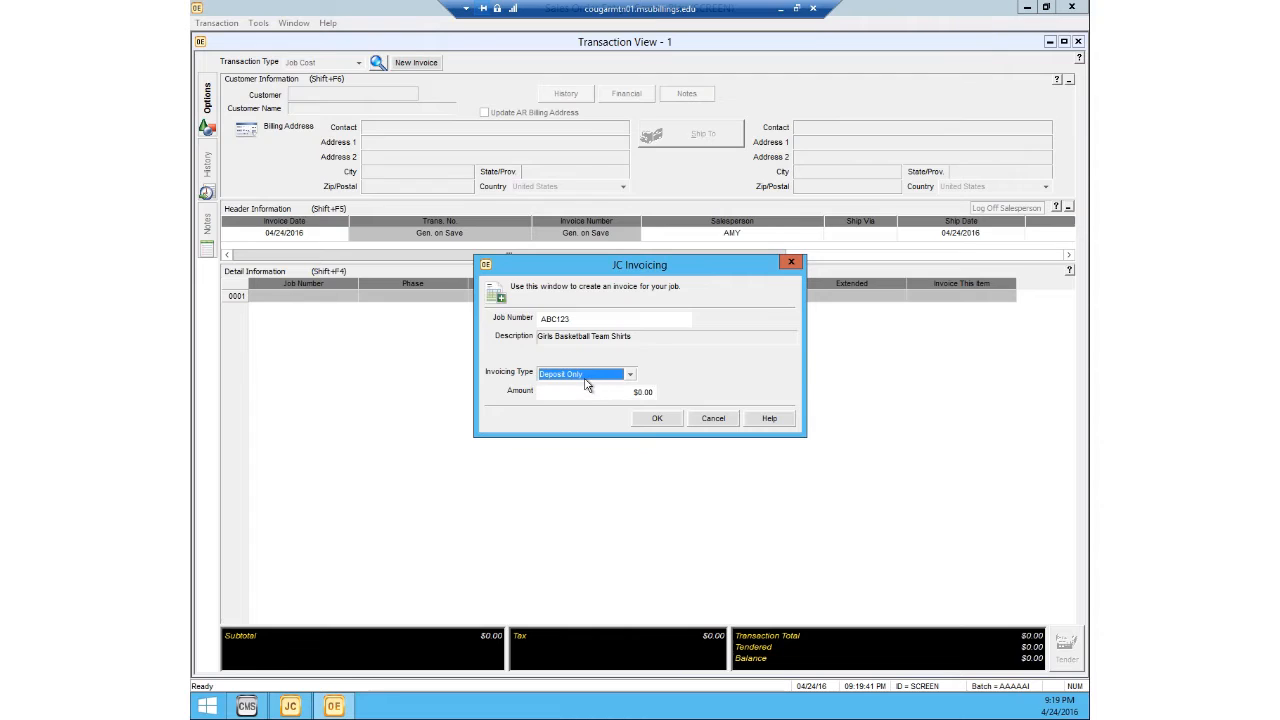
left_click(590, 394)
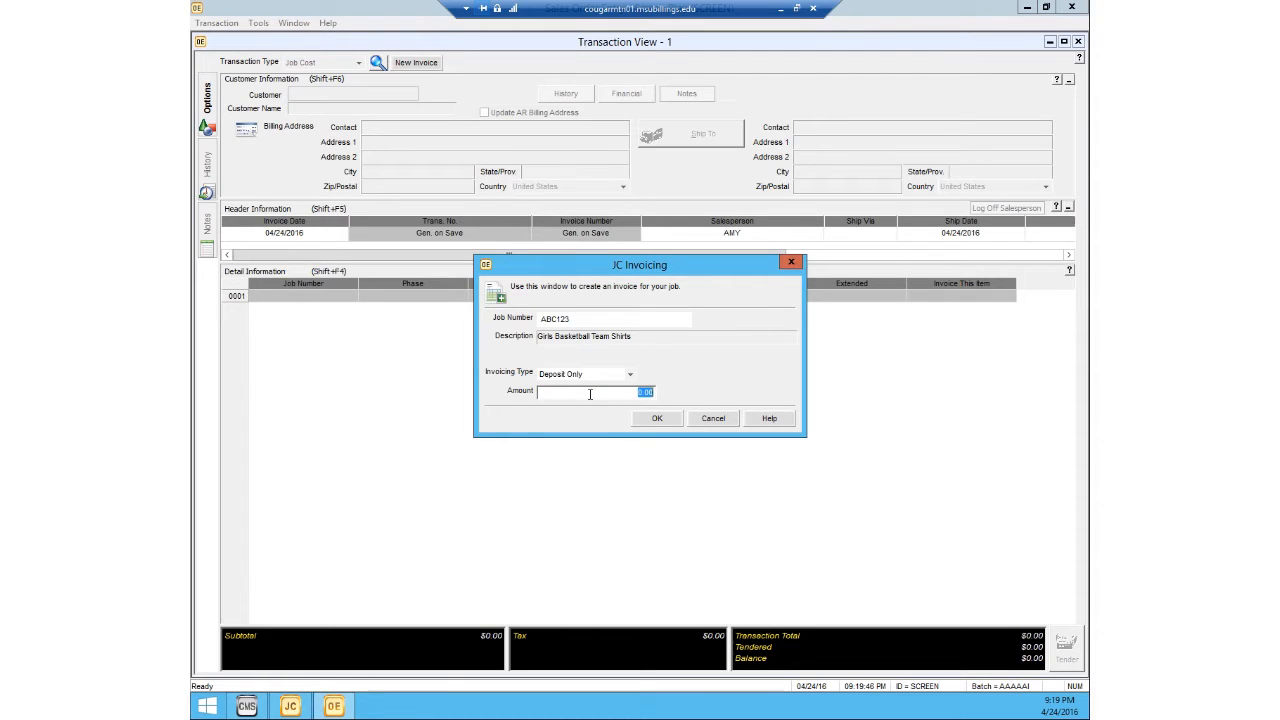
type("50")
left_click(652, 418)
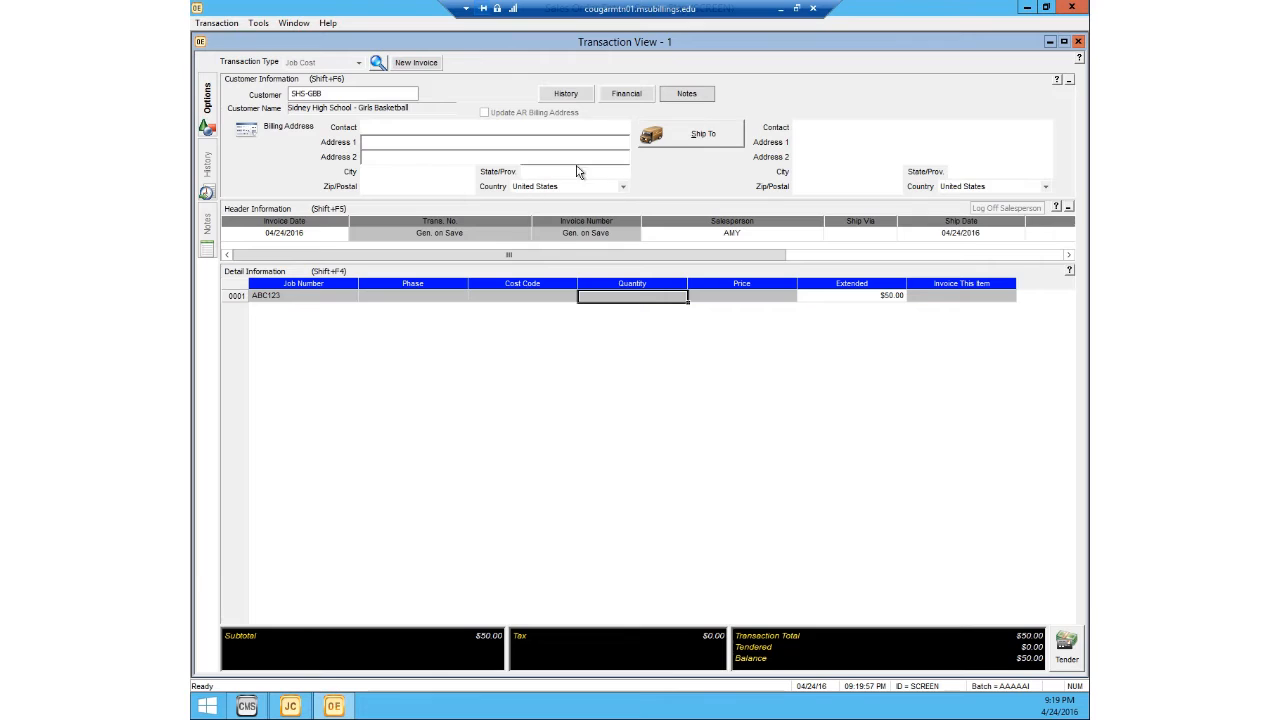
Step: Tender the job ABC123 deposit invoice as cash, complete the transaction and close Sales Order Entry
left_click(898, 143)
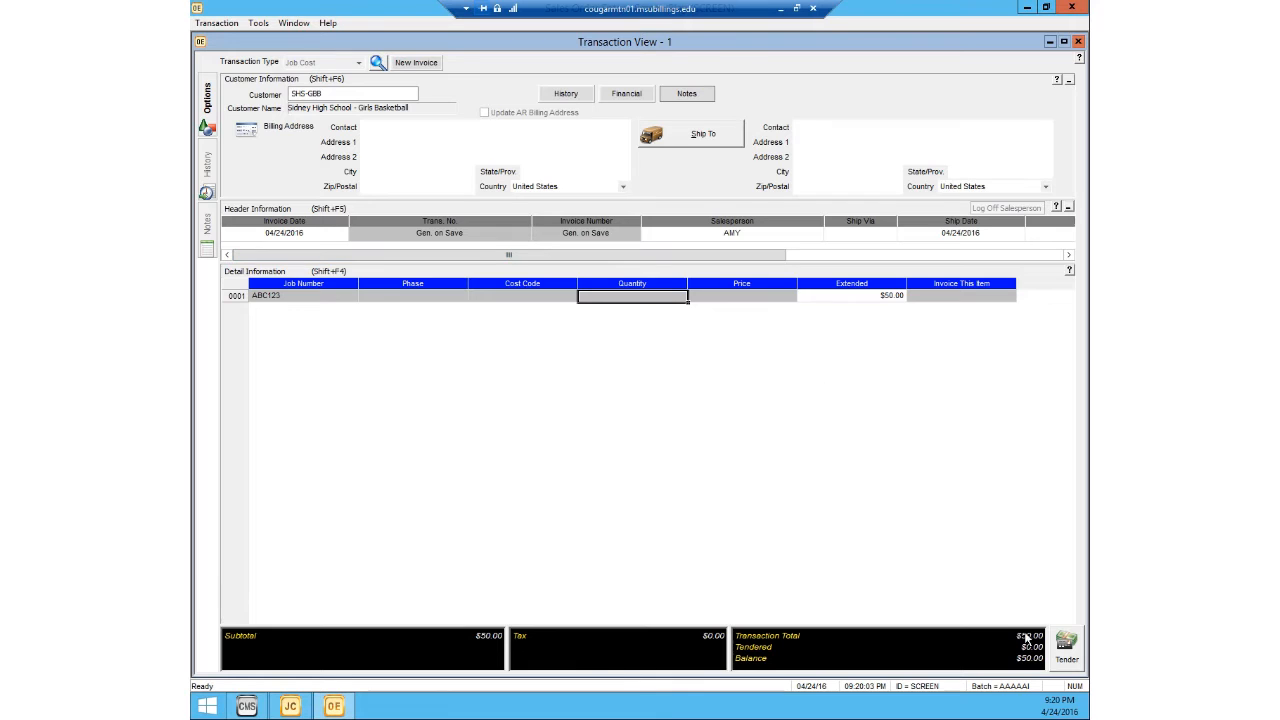
left_click(1062, 643)
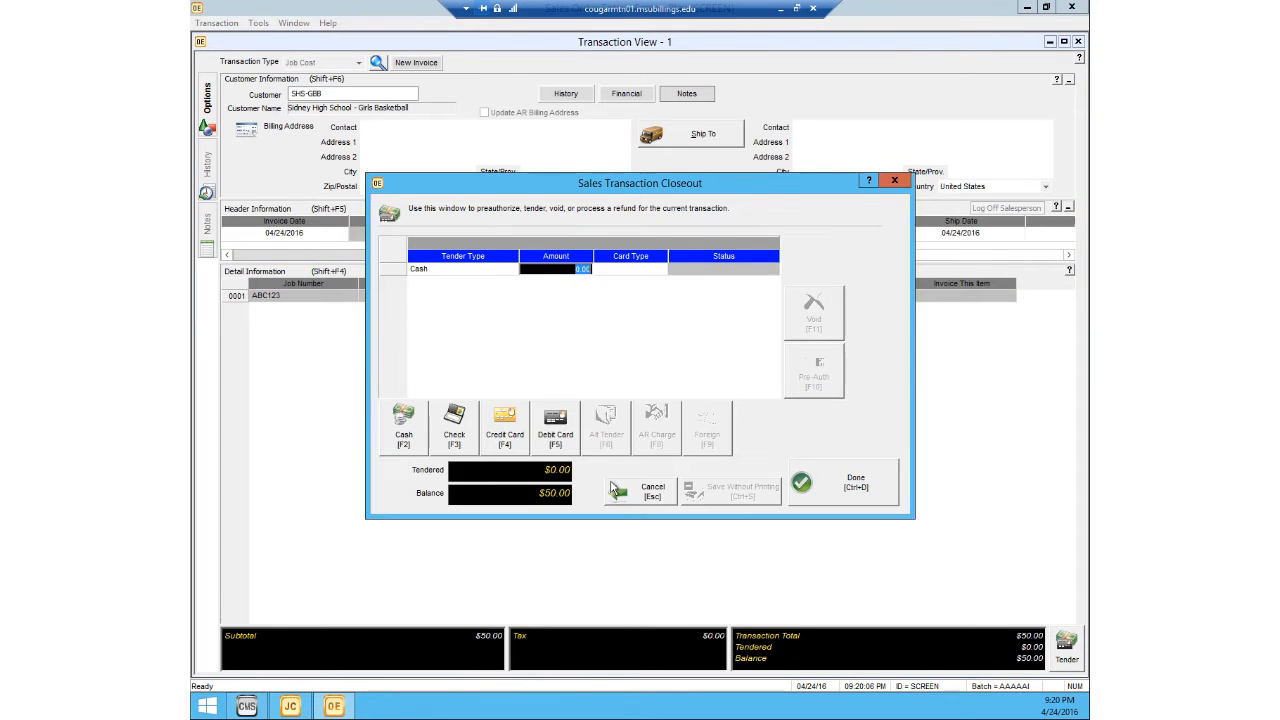
left_click(407, 427)
left_click(833, 481)
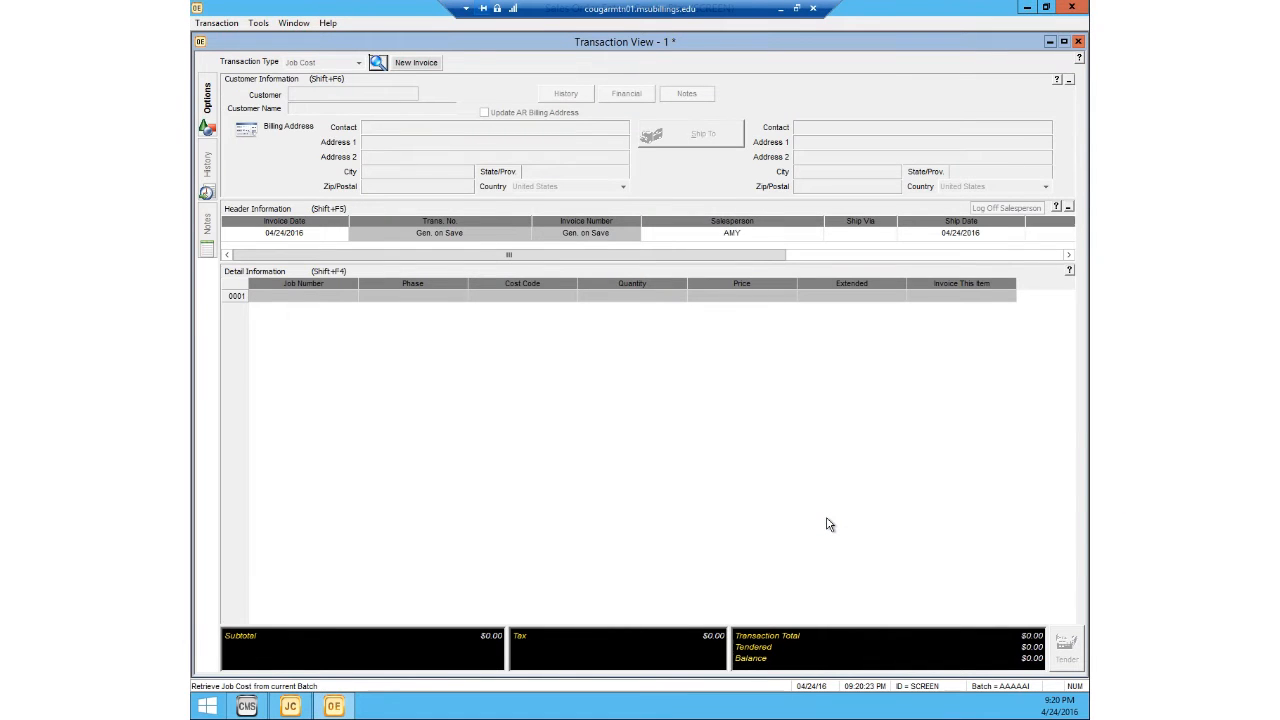
left_click(1071, 8)
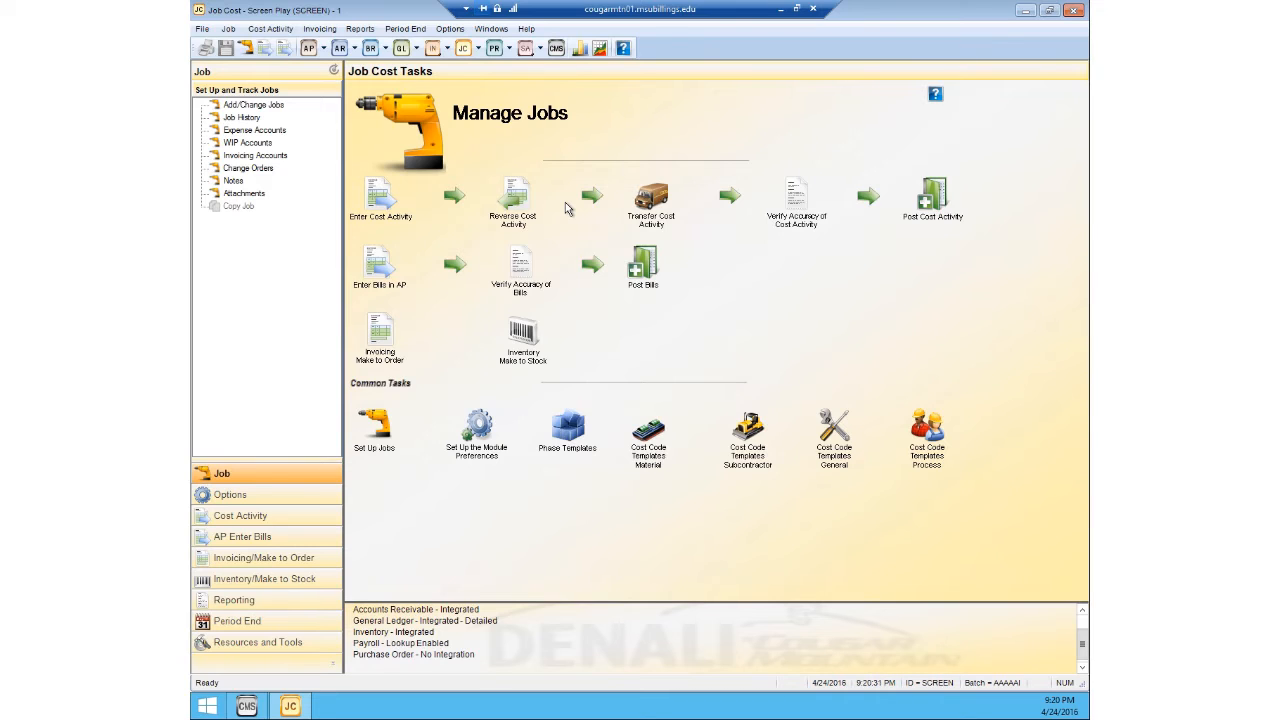
Step: View the detailed make-to-order Sales Invoice Edit Report on screen to verify the deposit invoice, then close it
left_click(330, 30)
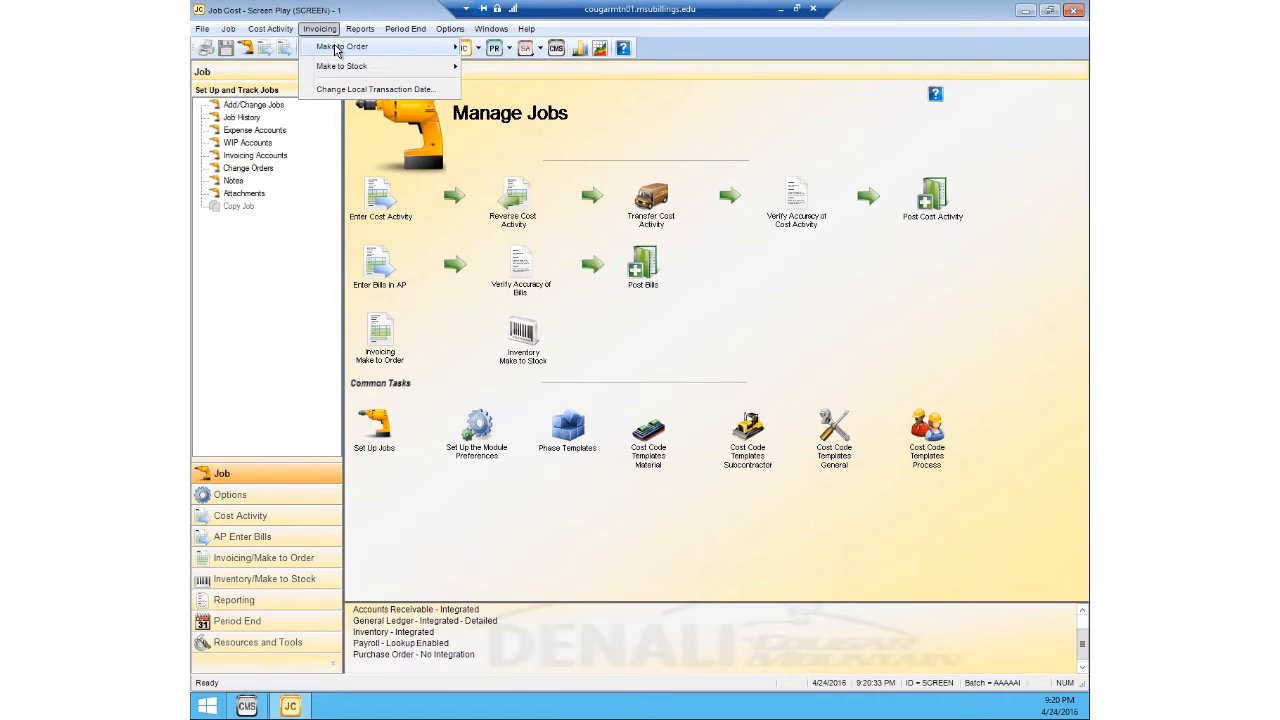
mouse_move(340, 50)
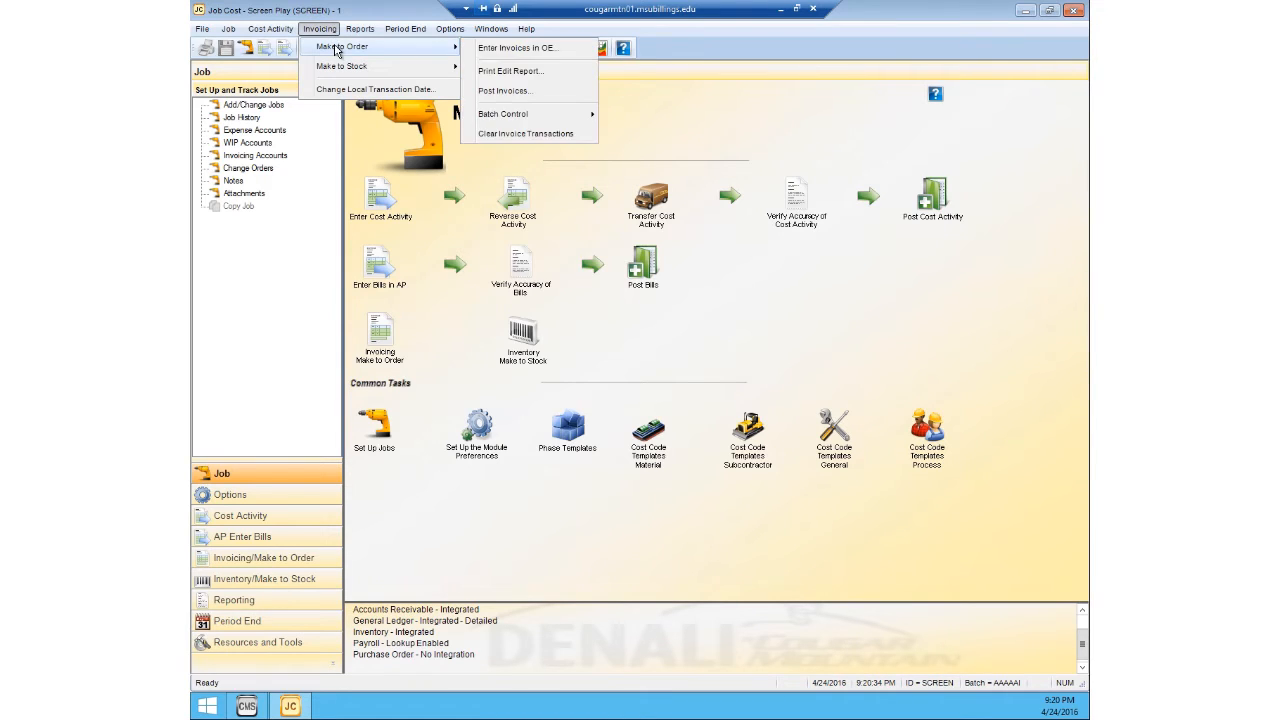
left_click(519, 73)
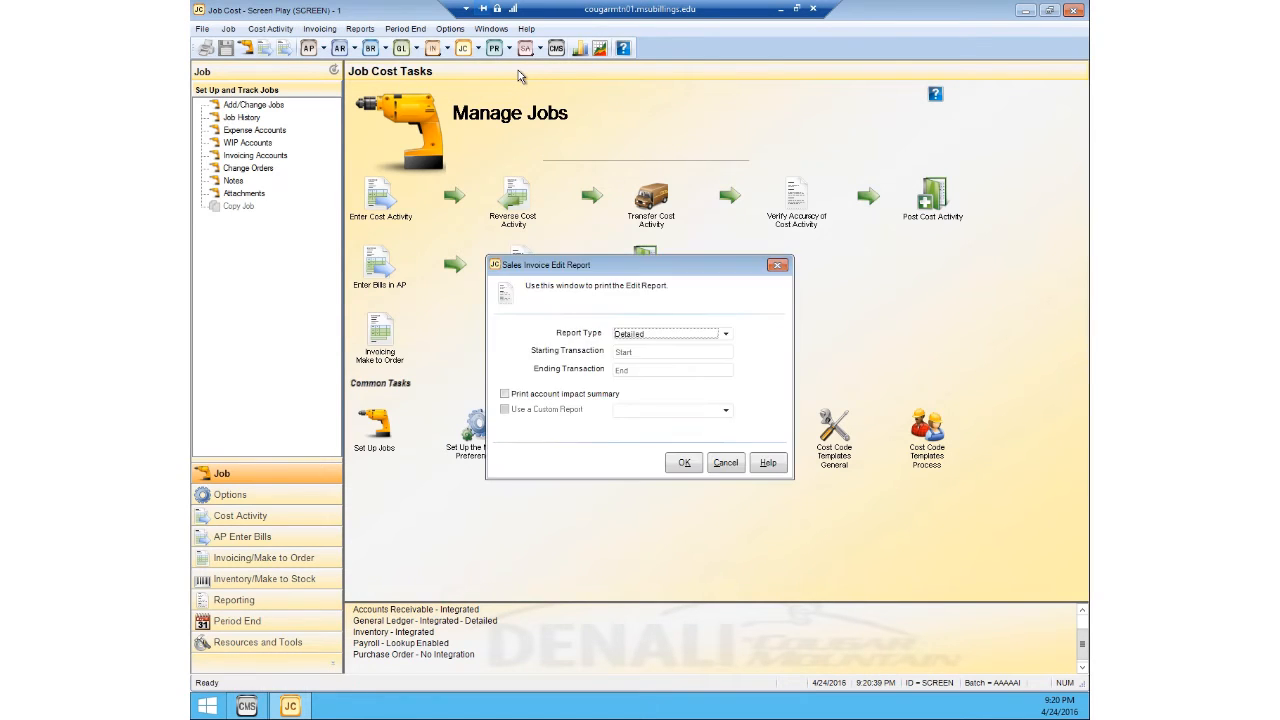
left_click(680, 464)
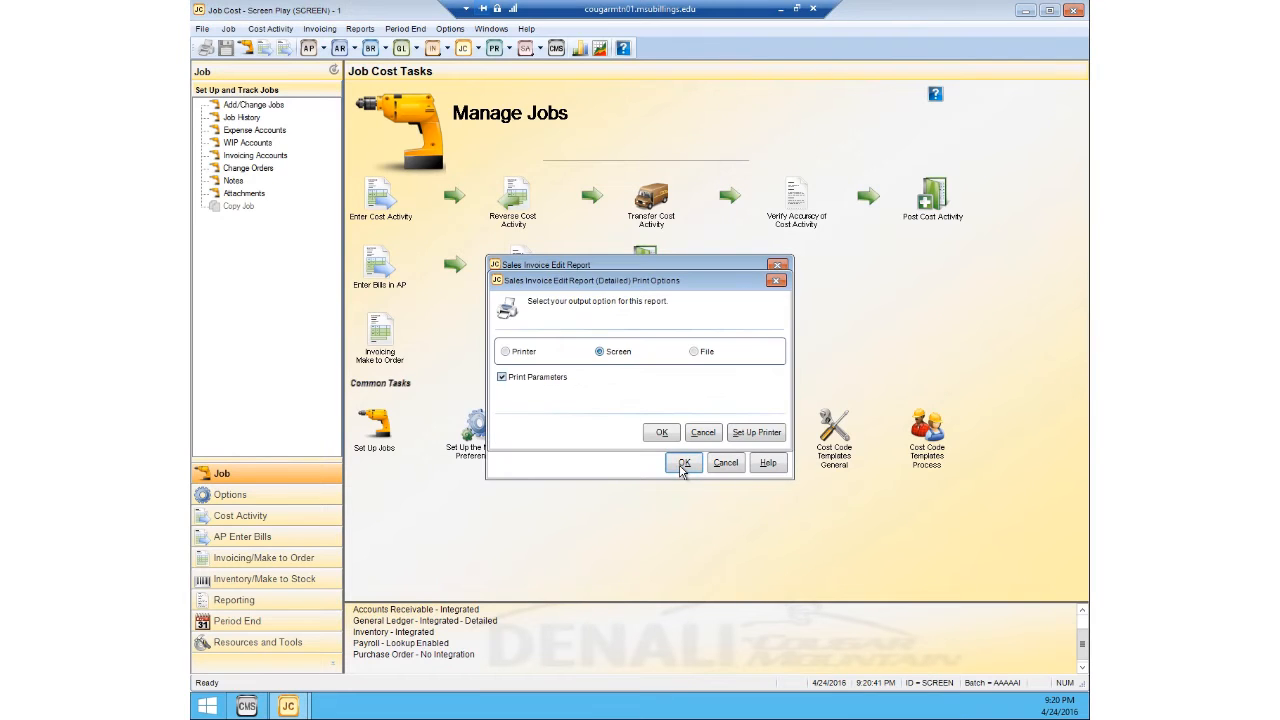
left_click(660, 433)
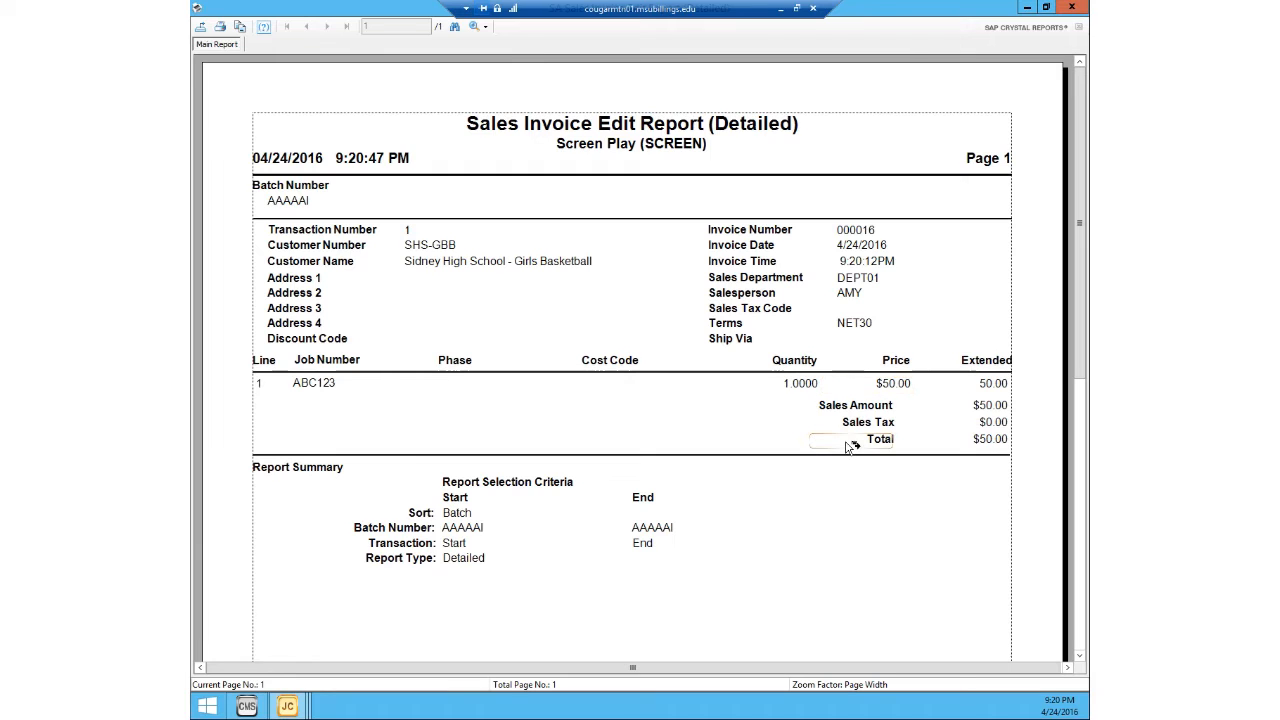
left_click_drag(1080, 137, 1082, 85)
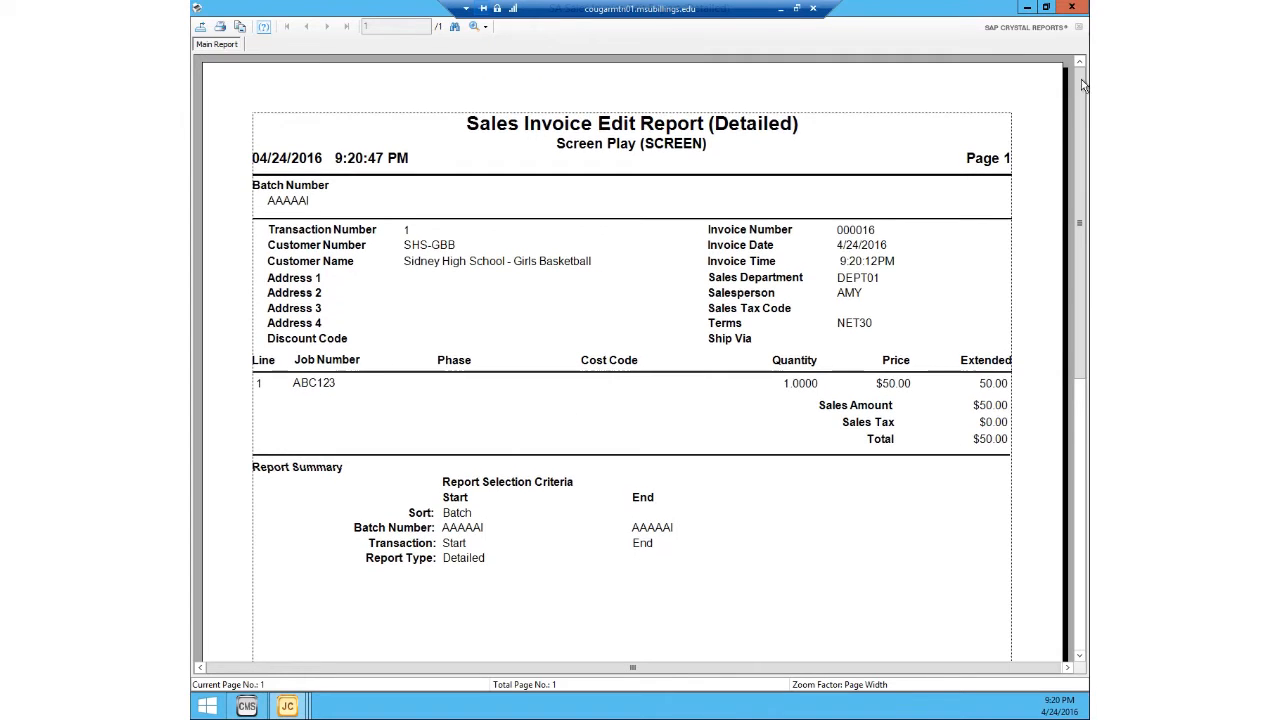
left_click(1072, 8)
left_click(779, 281)
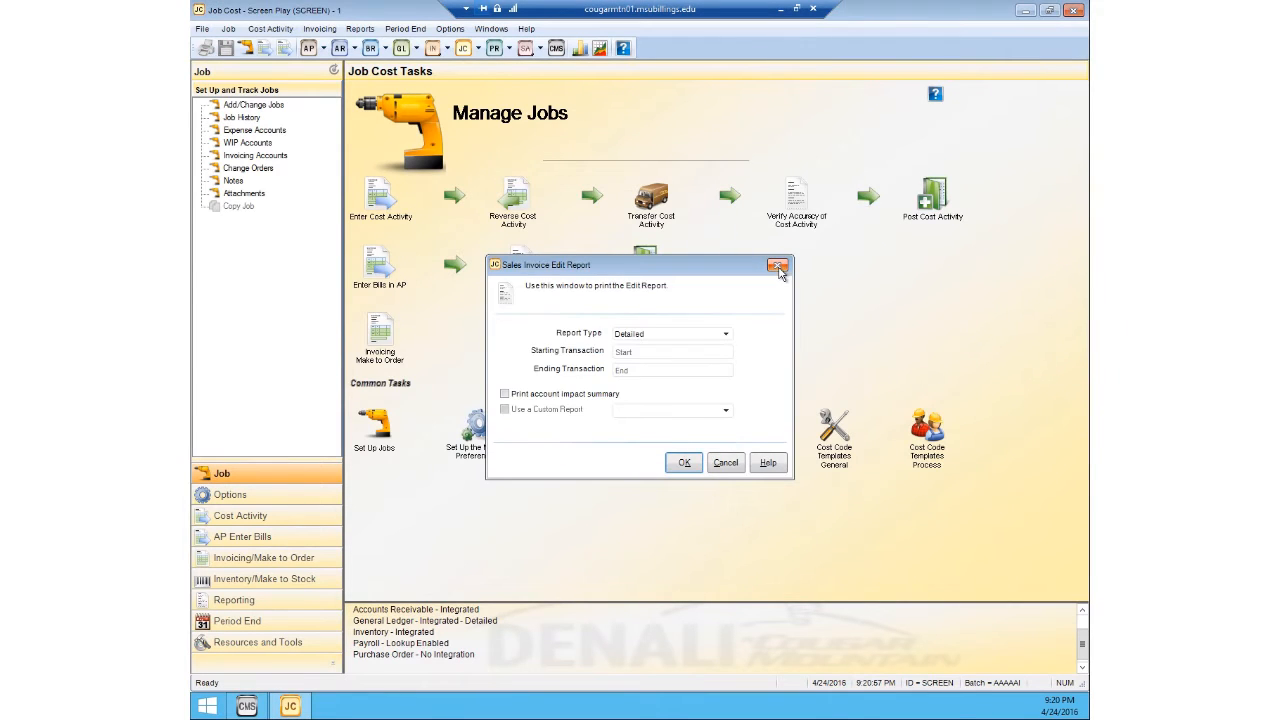
left_click(776, 265)
Step: Post the make-to-order invoices, displaying the sales posting audit report on screen and dismissing the remaining audit report output
left_click(320, 29)
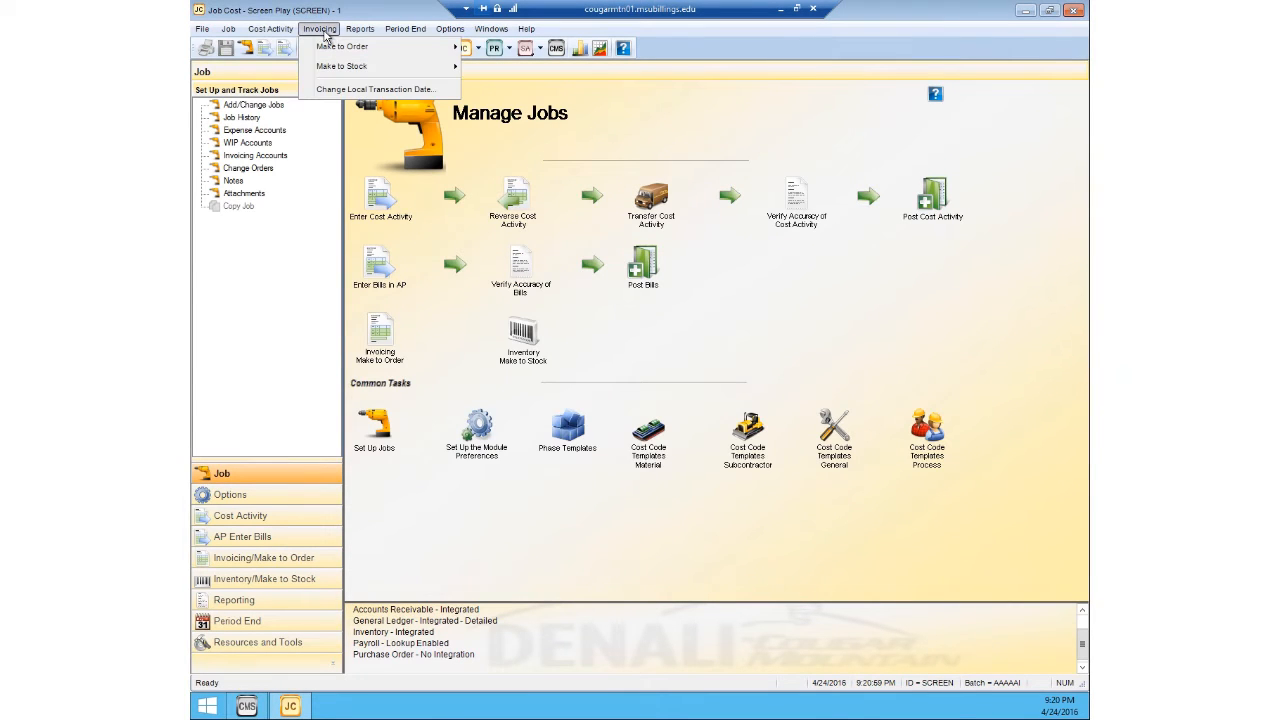
mouse_move(345, 46)
left_click(516, 92)
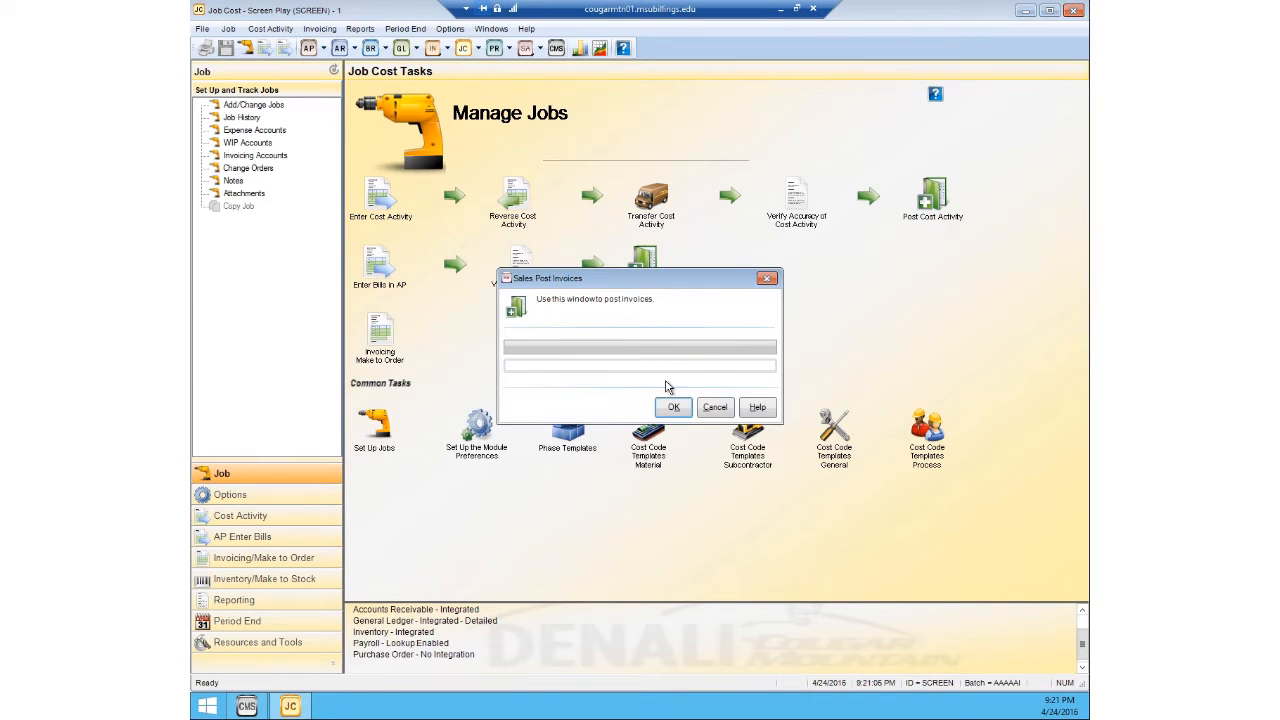
left_click(675, 407)
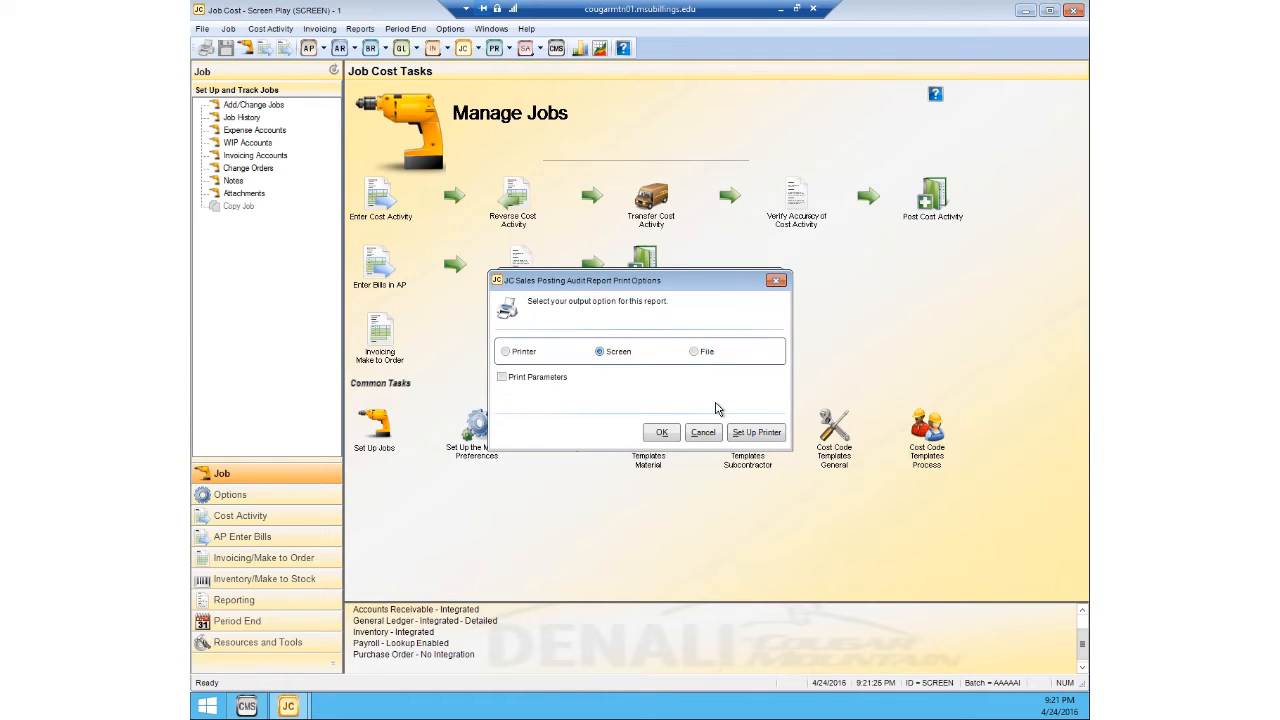
left_click(655, 436)
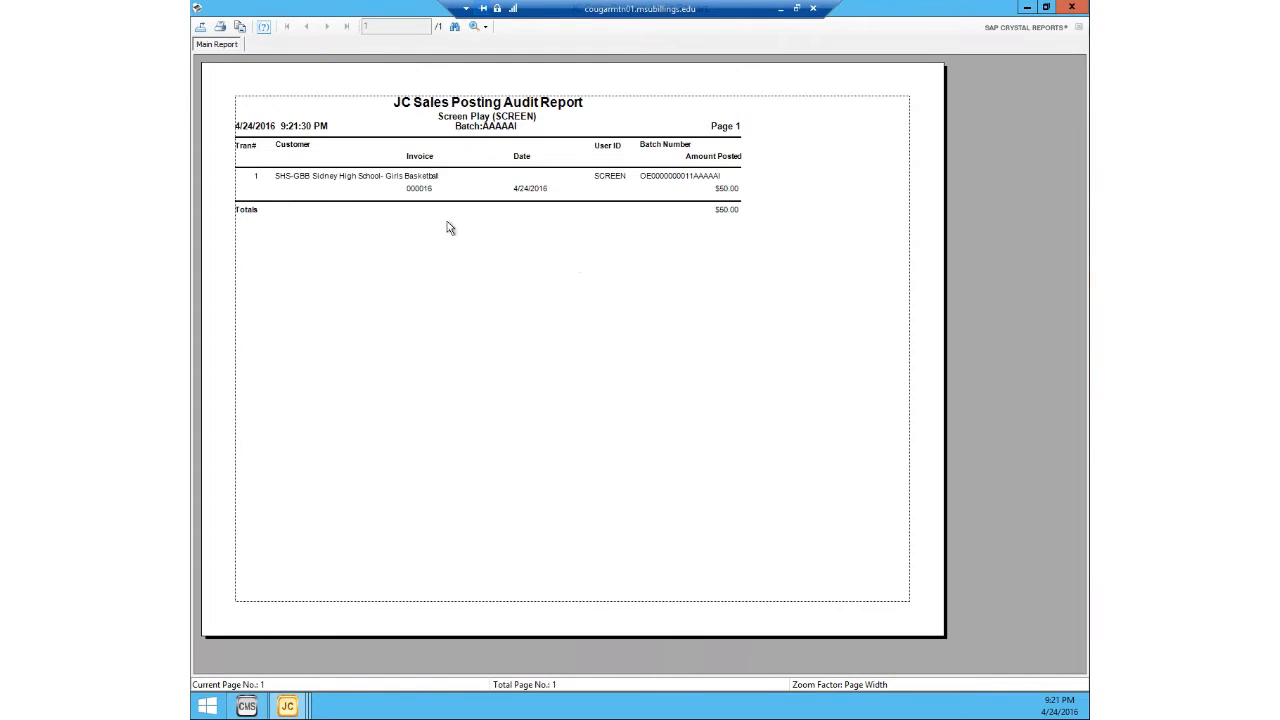
left_click(1078, 10)
left_click(776, 281)
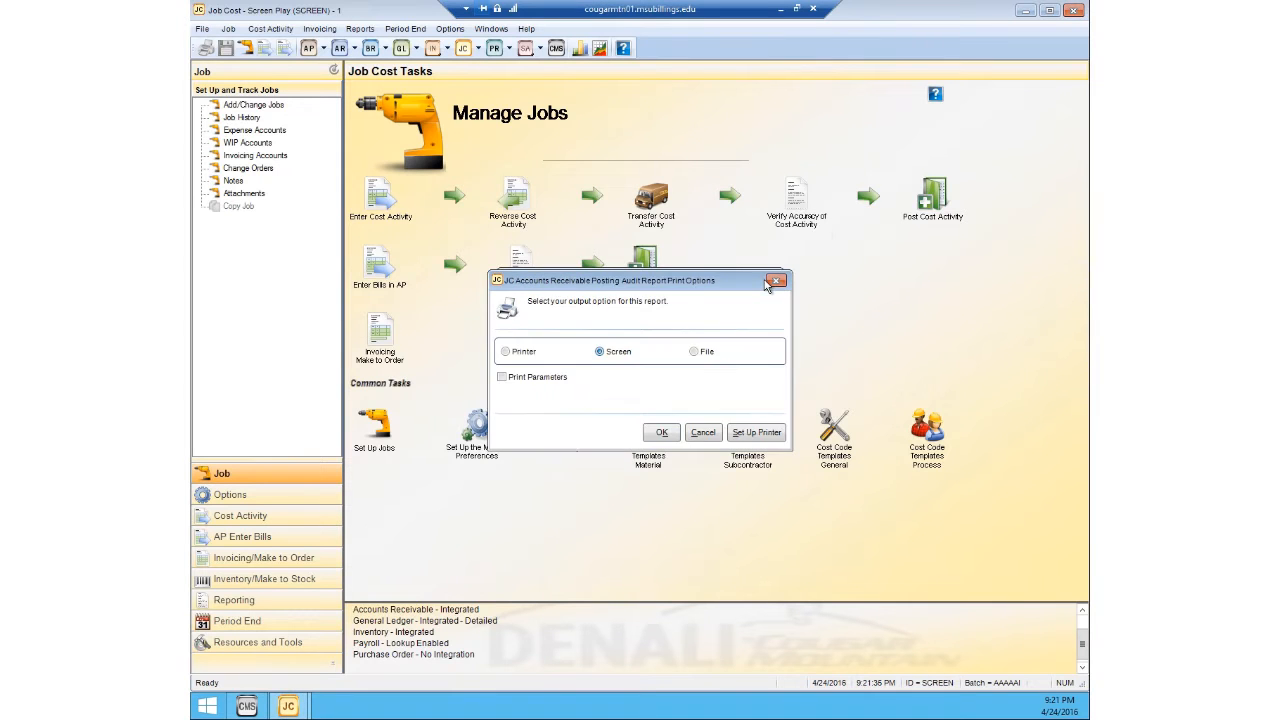
left_click(770, 285)
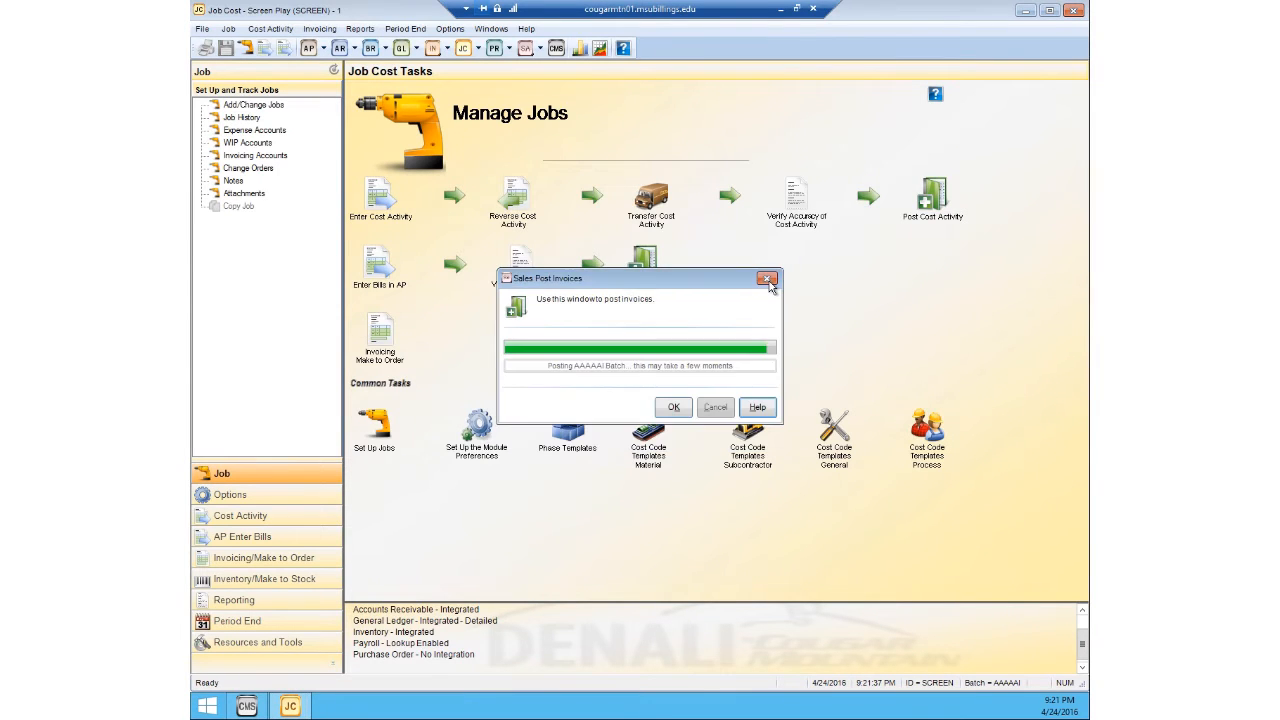
Step: Open job ABC123, Girls Basketball Team Shirts, in Job Management through the jobs lookup
left_click(228, 29)
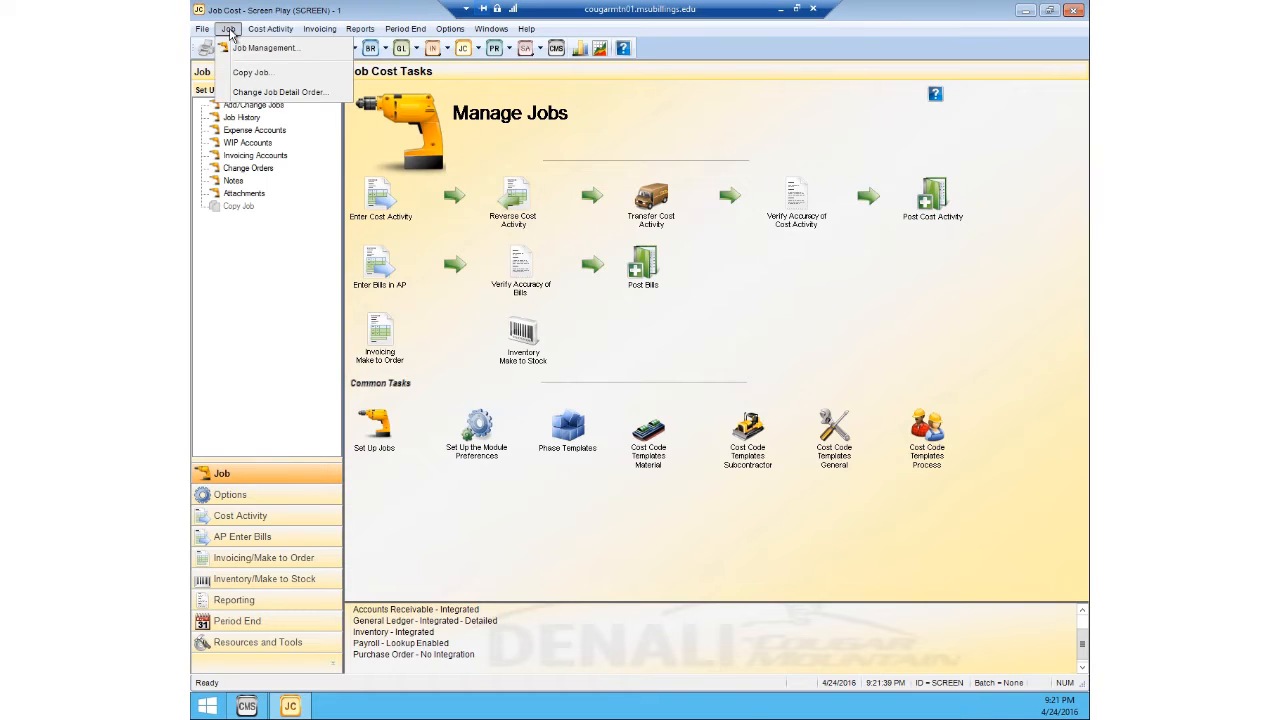
left_click(252, 48)
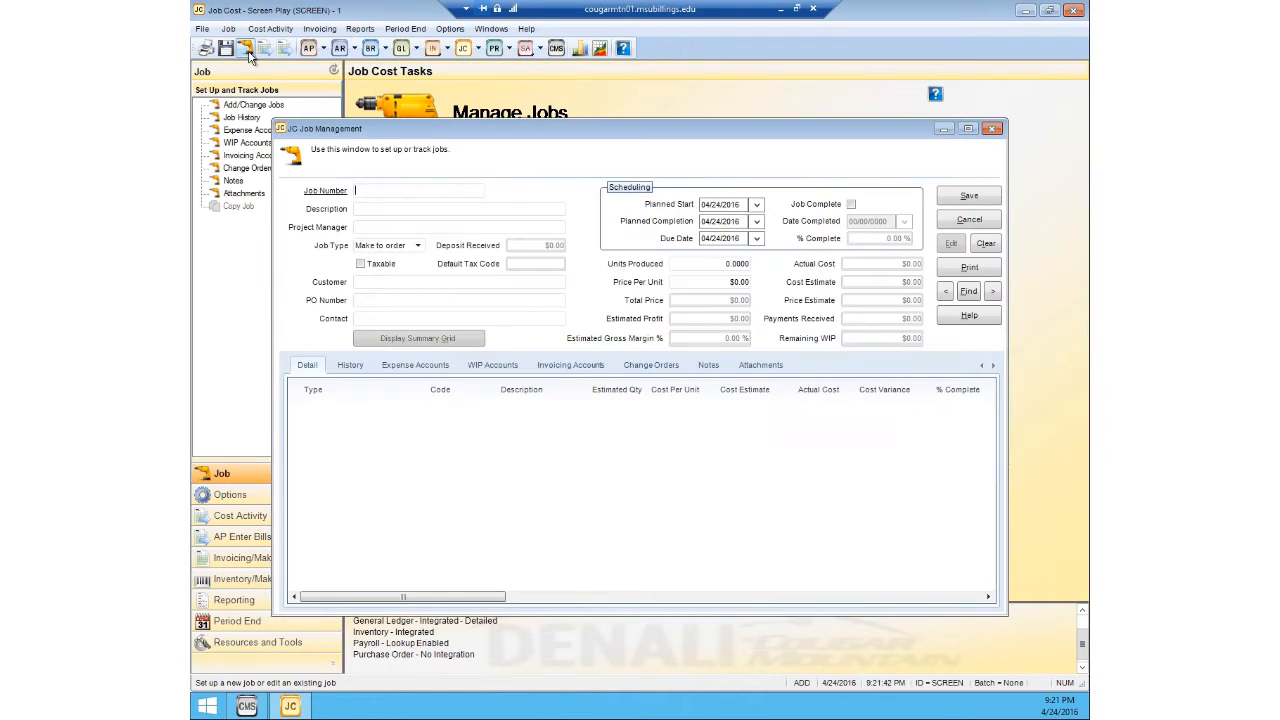
double_click(374, 196)
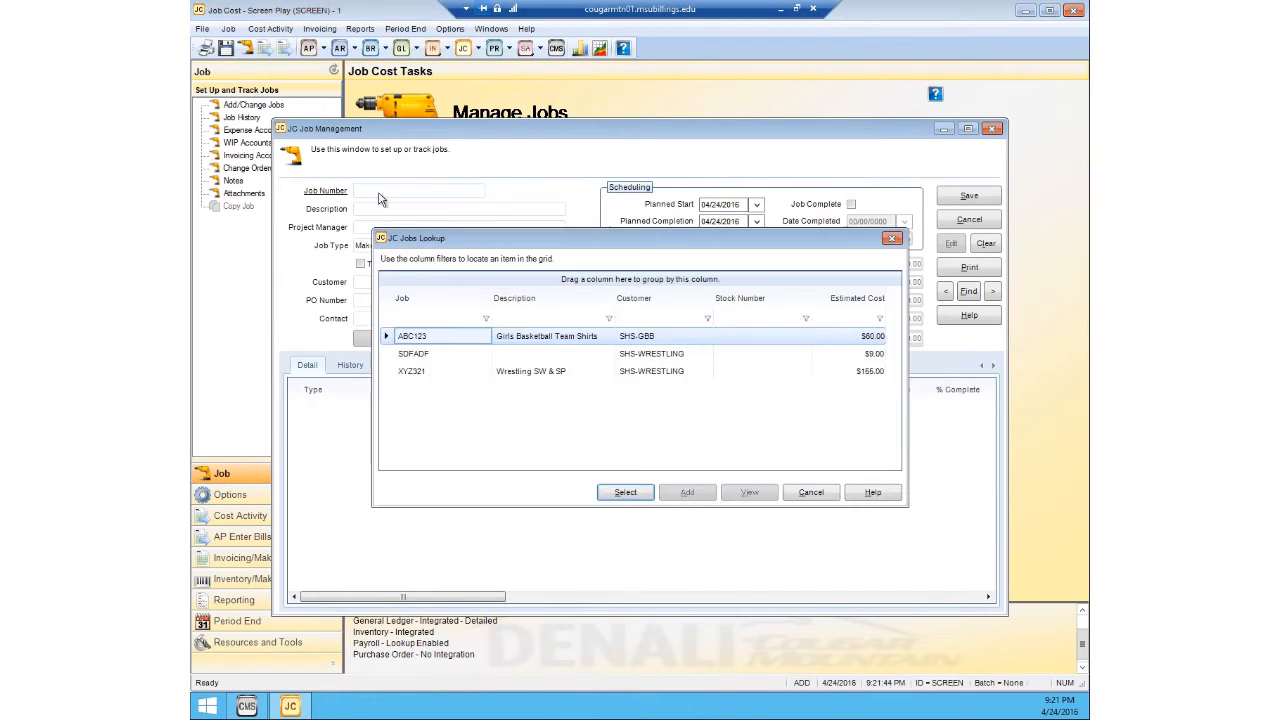
left_click(523, 340)
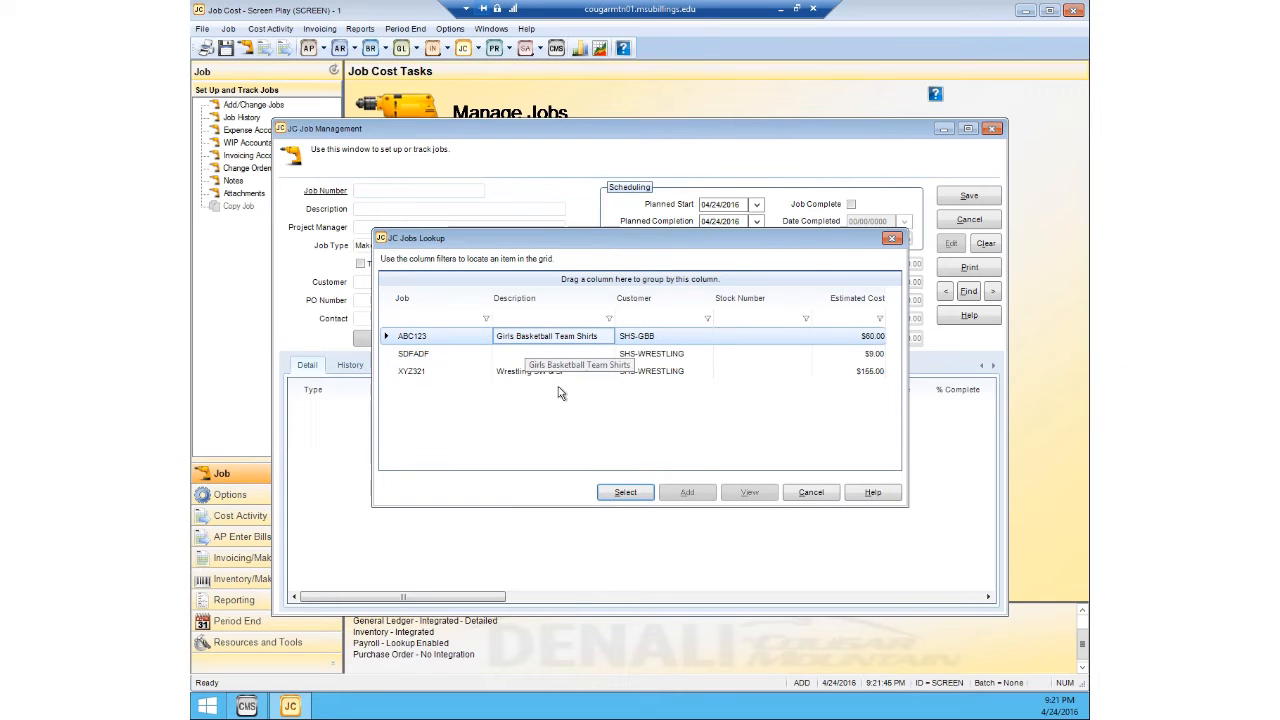
left_click(626, 495)
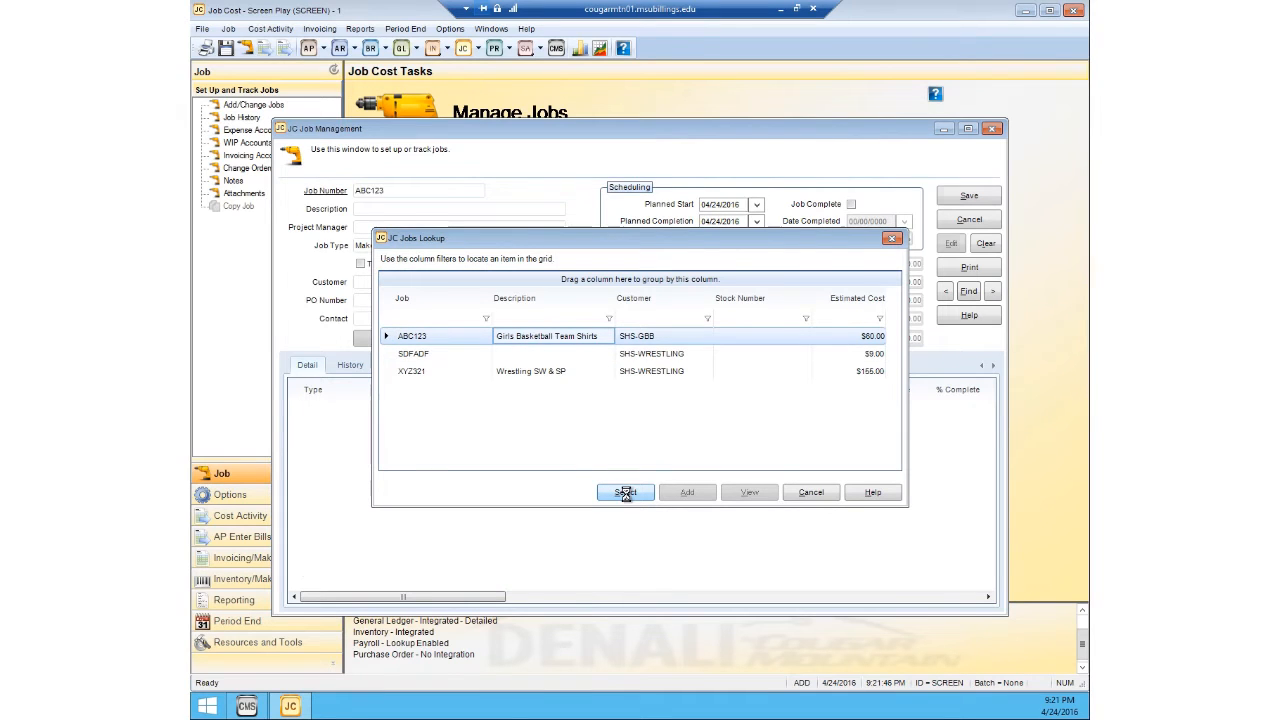
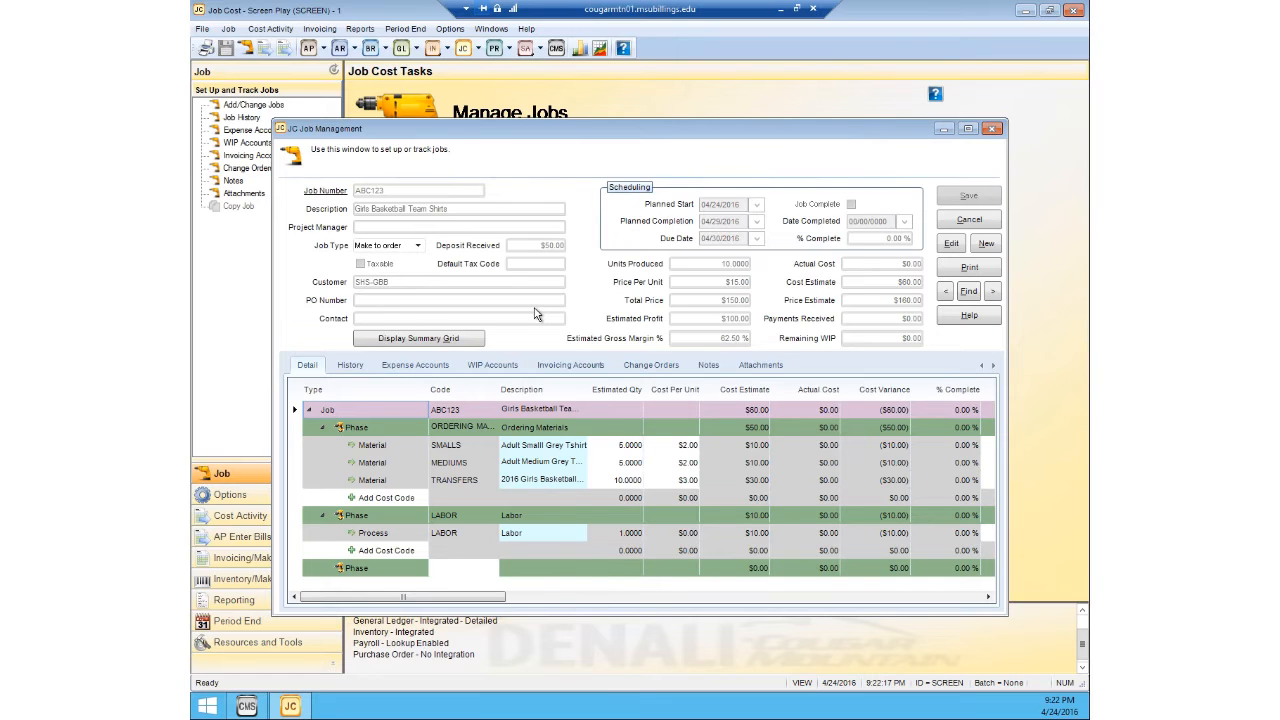
Step: Close the Job Management record and open cost activity entry using batch AAAAAD
left_click(992, 128)
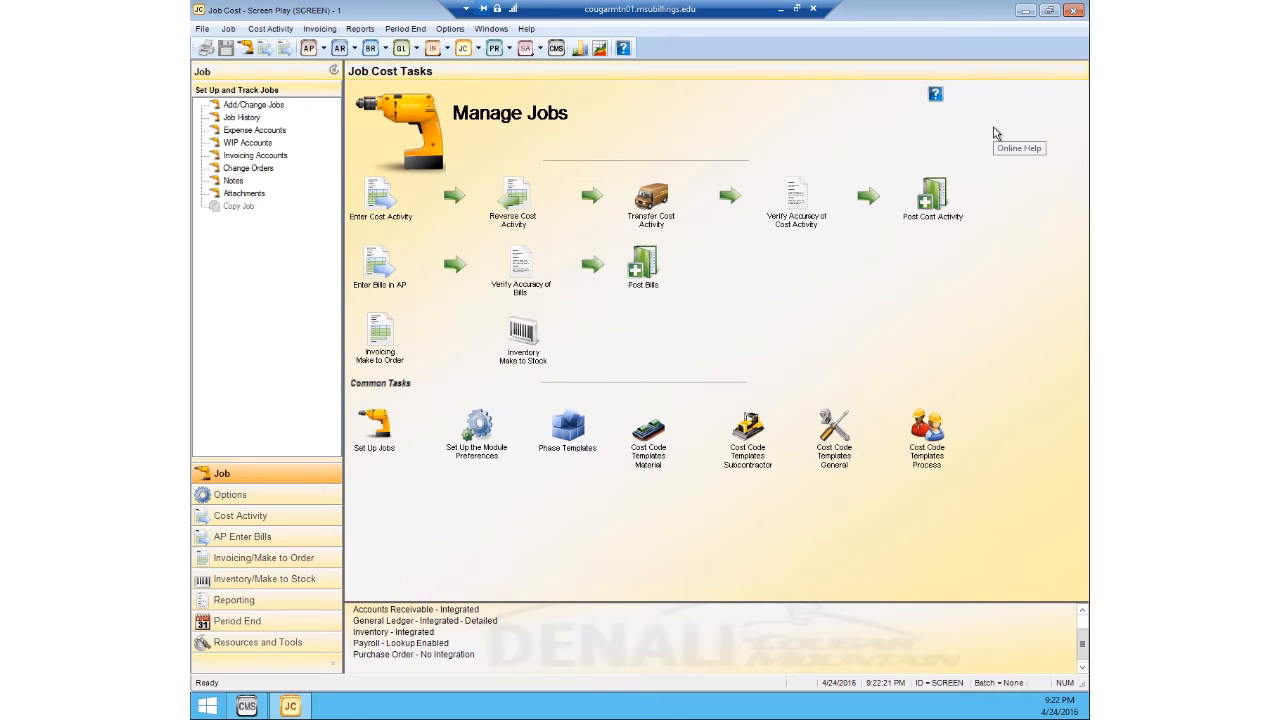
left_click(286, 30)
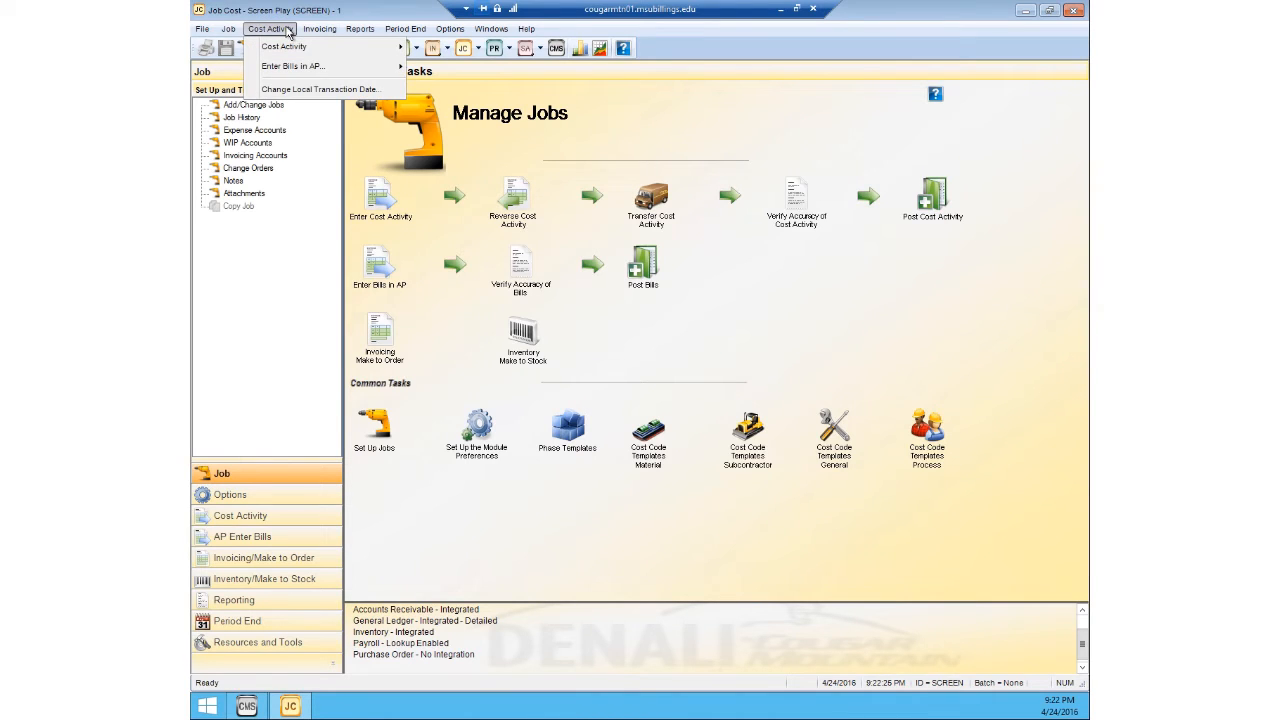
mouse_move(286, 46)
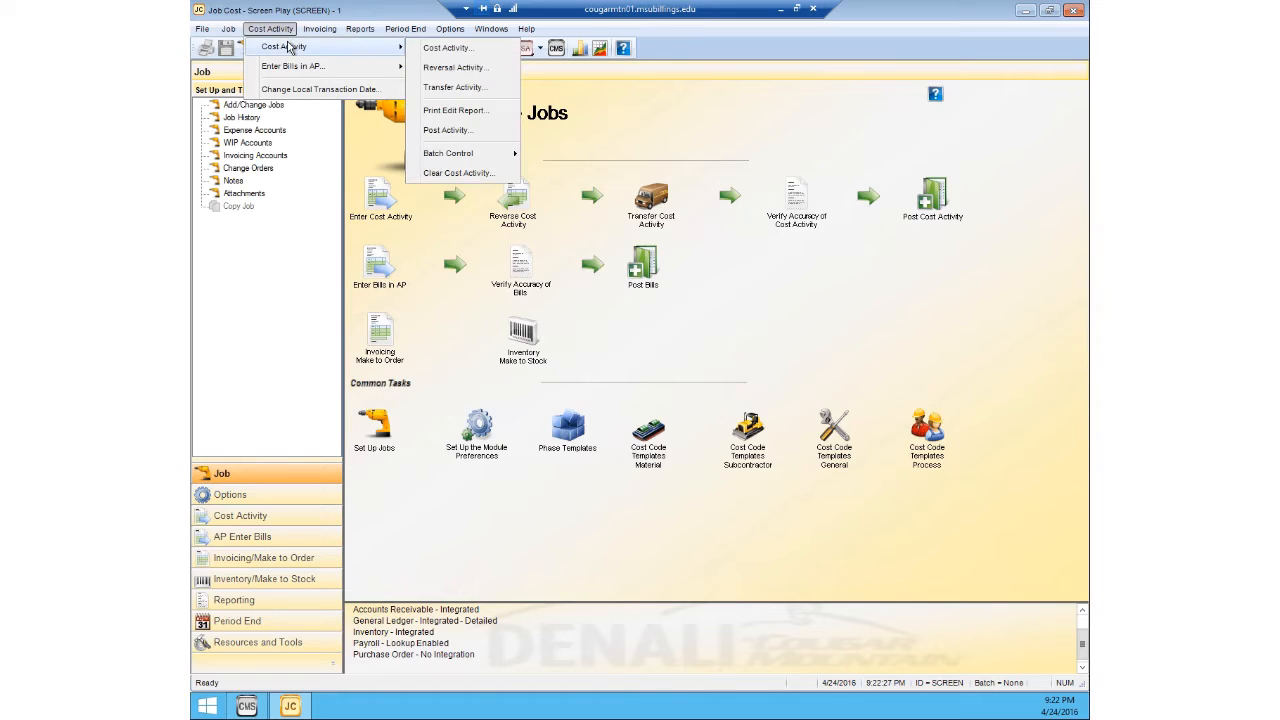
left_click(428, 49)
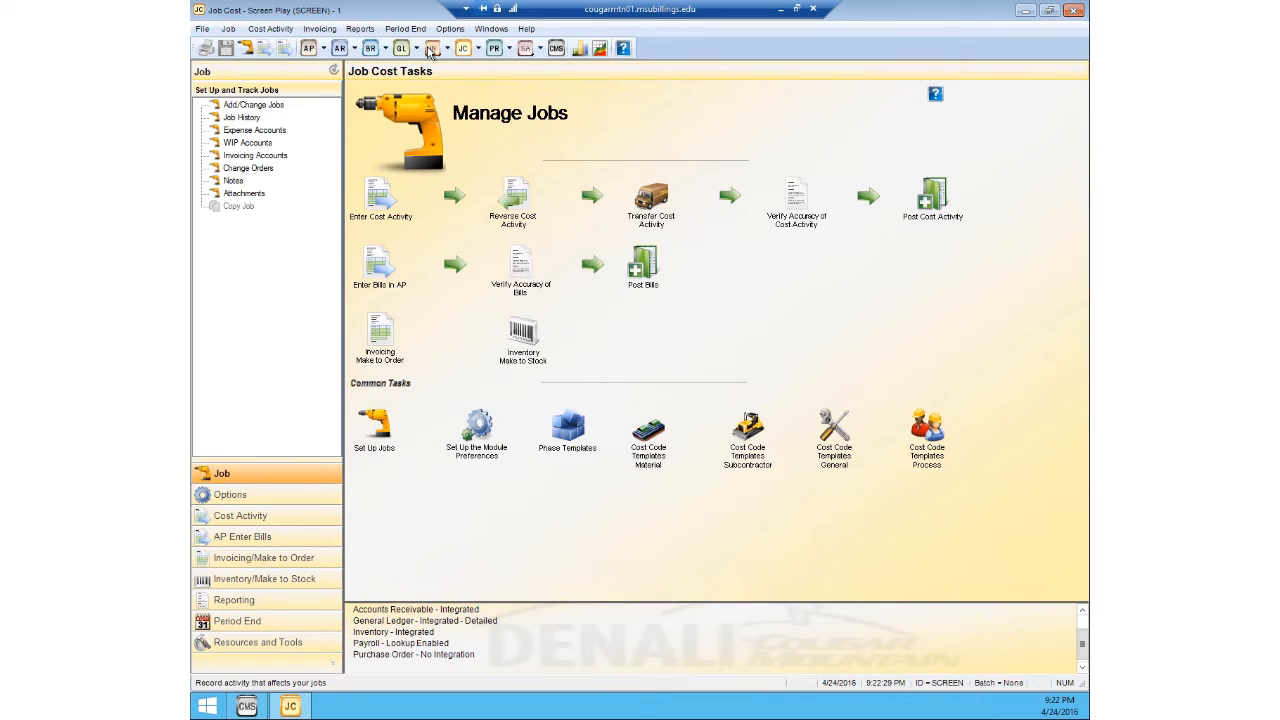
left_click(803, 337)
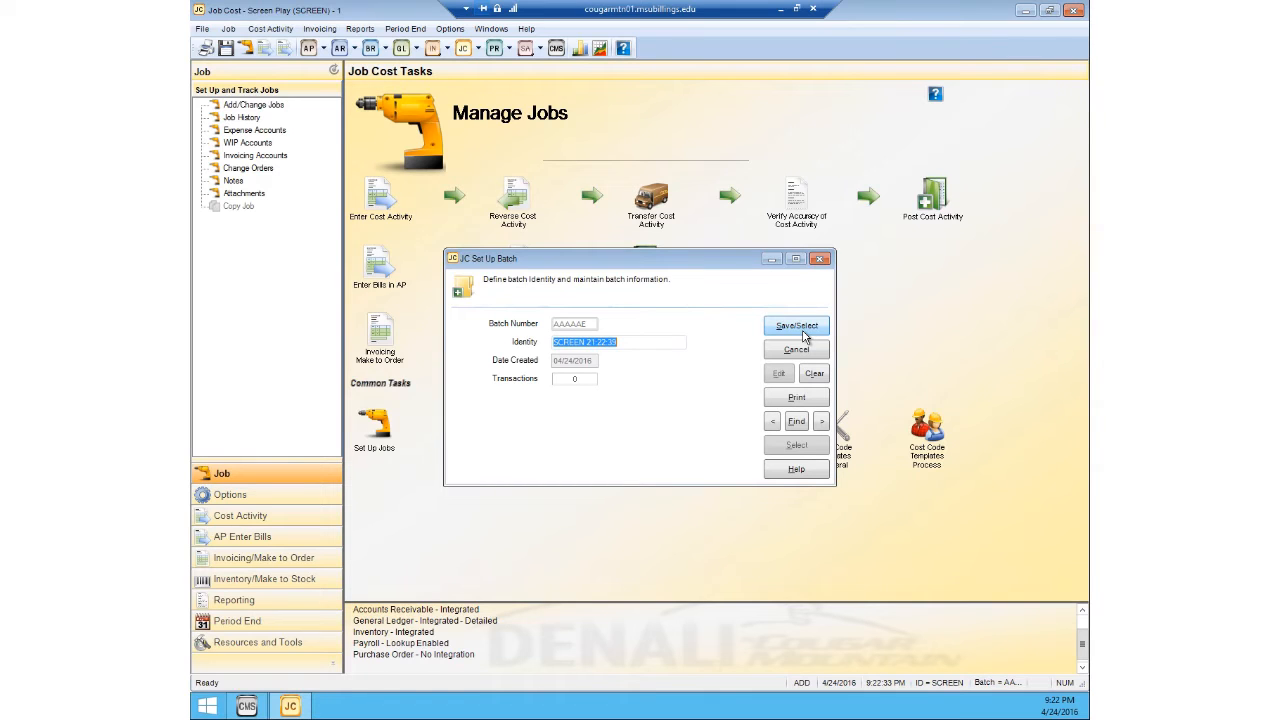
left_click(767, 348)
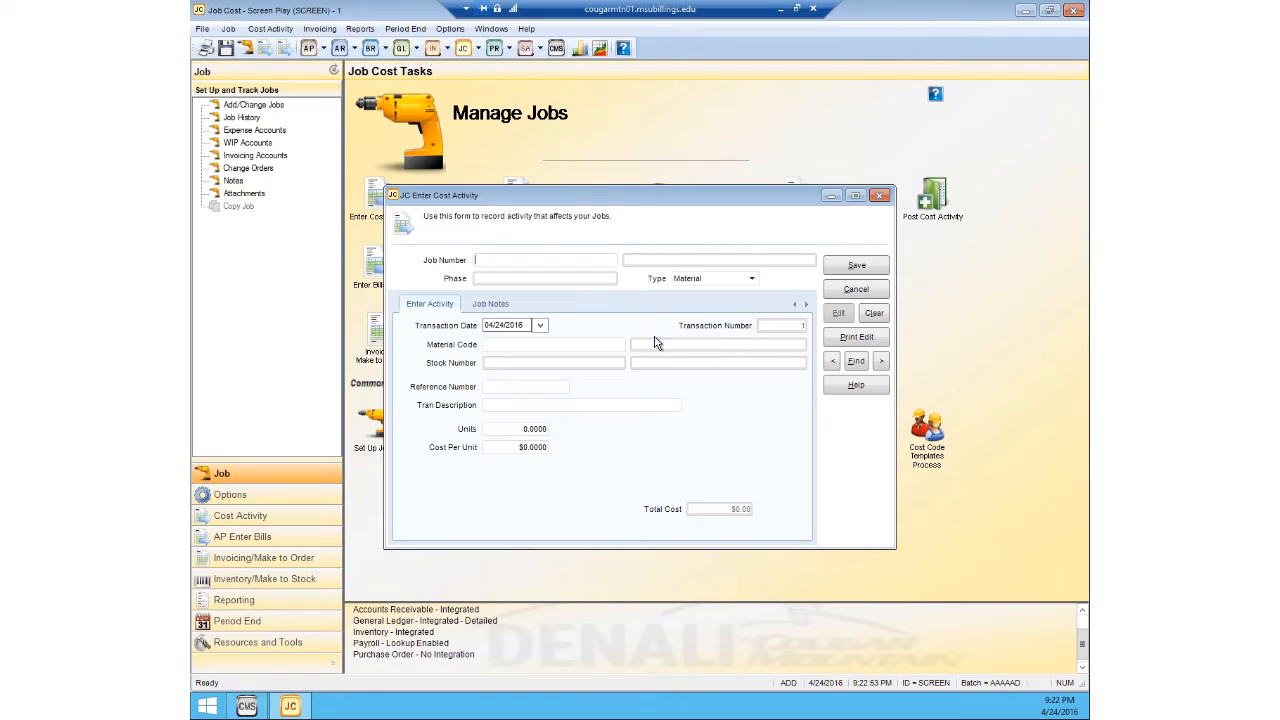
Step: Select job ABC123, Girls Basketball Team Shirts, and its ORDERING MATERIALS phase for the first cost activity transaction
left_click(502, 261)
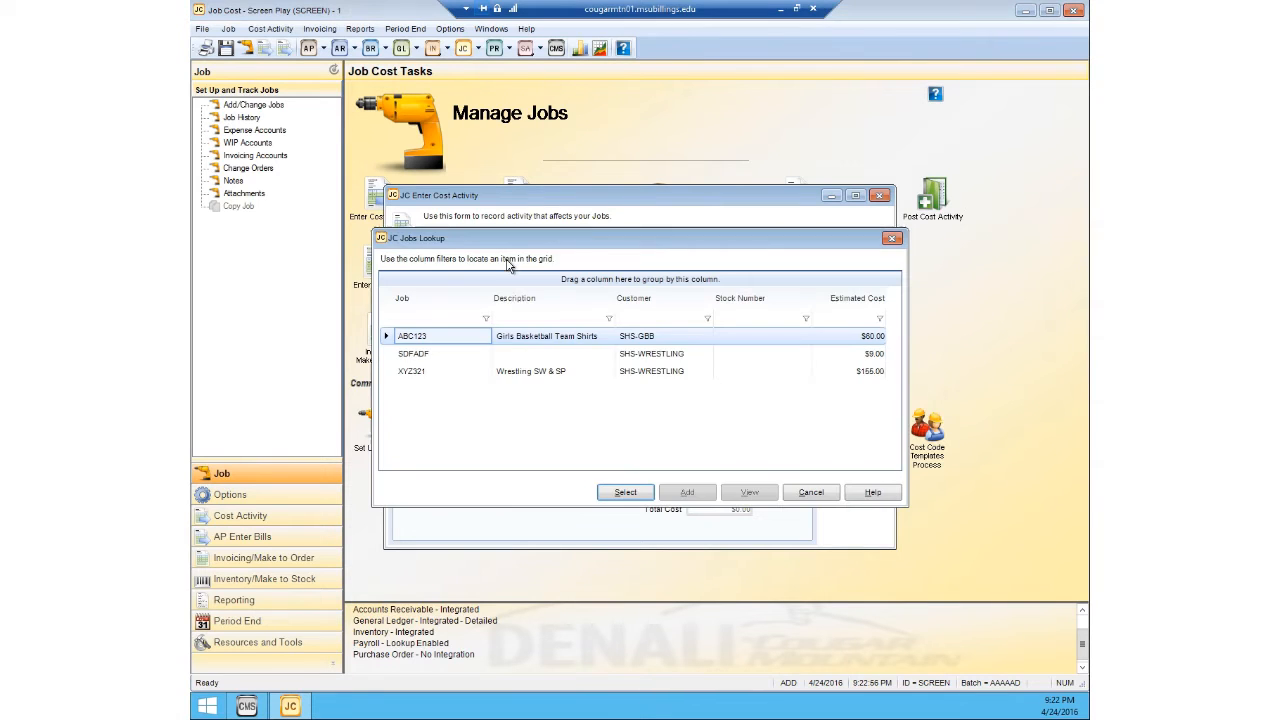
left_click(624, 492)
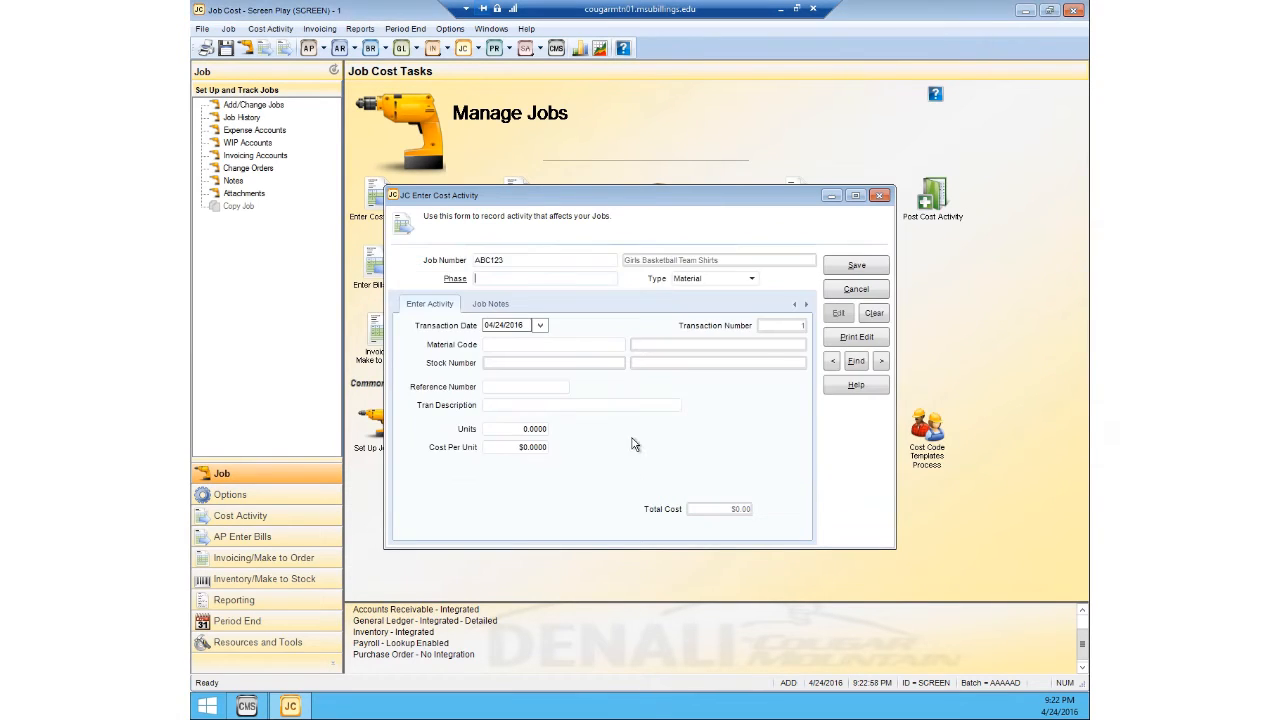
left_click(522, 278)
left_click(474, 357)
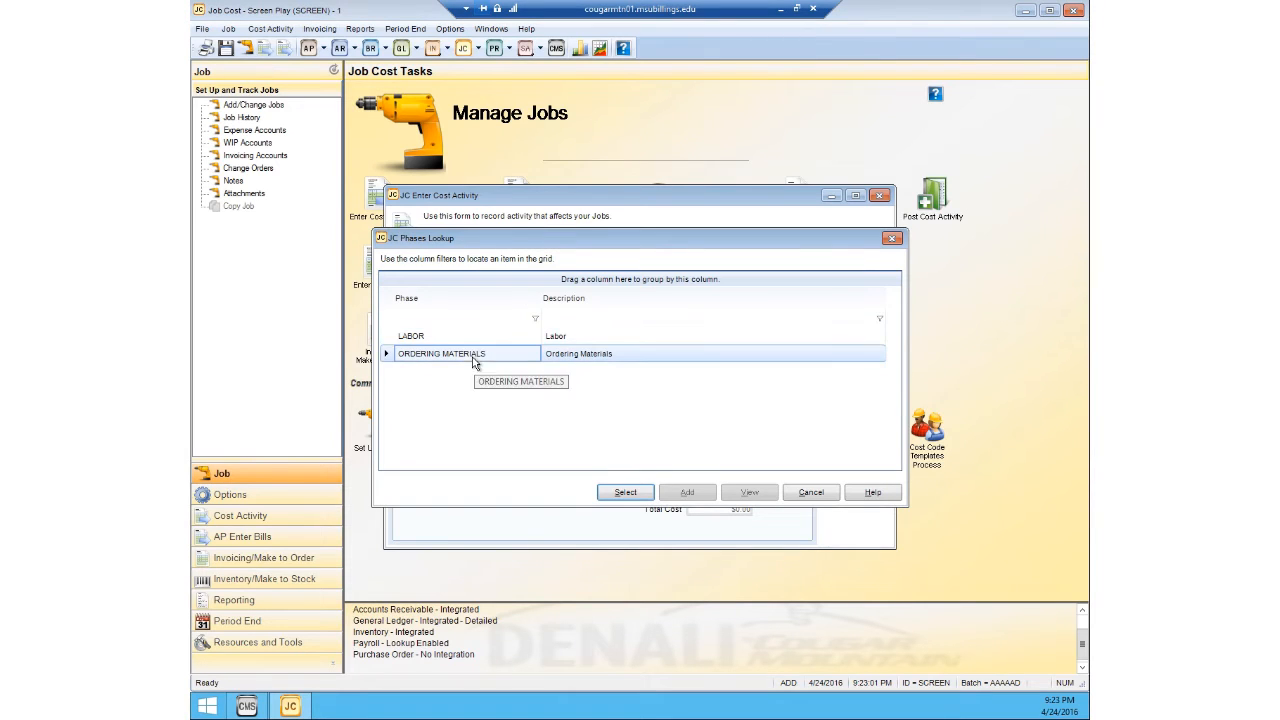
left_click(620, 488)
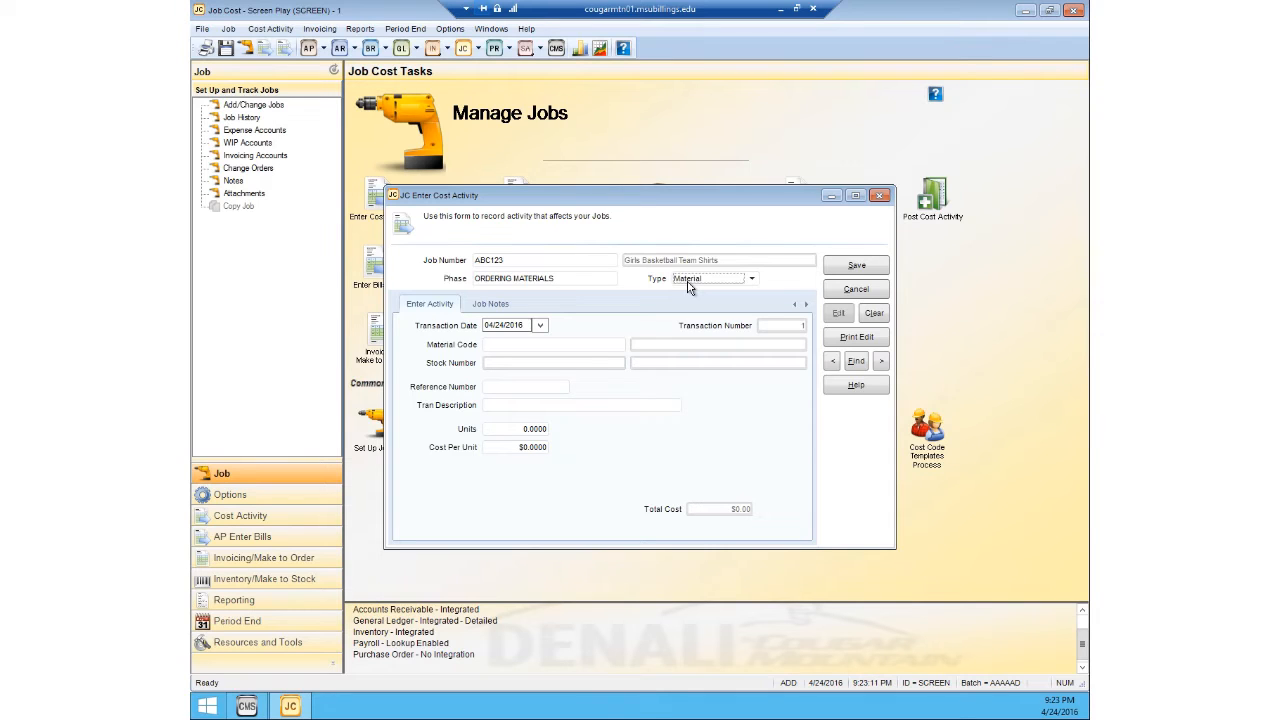
Step: Enter material code SMALLS with reference number 123456 and transaction description "On hand", and save the cost activity transaction
left_click(531, 347)
double_click(502, 346)
left_click(548, 357)
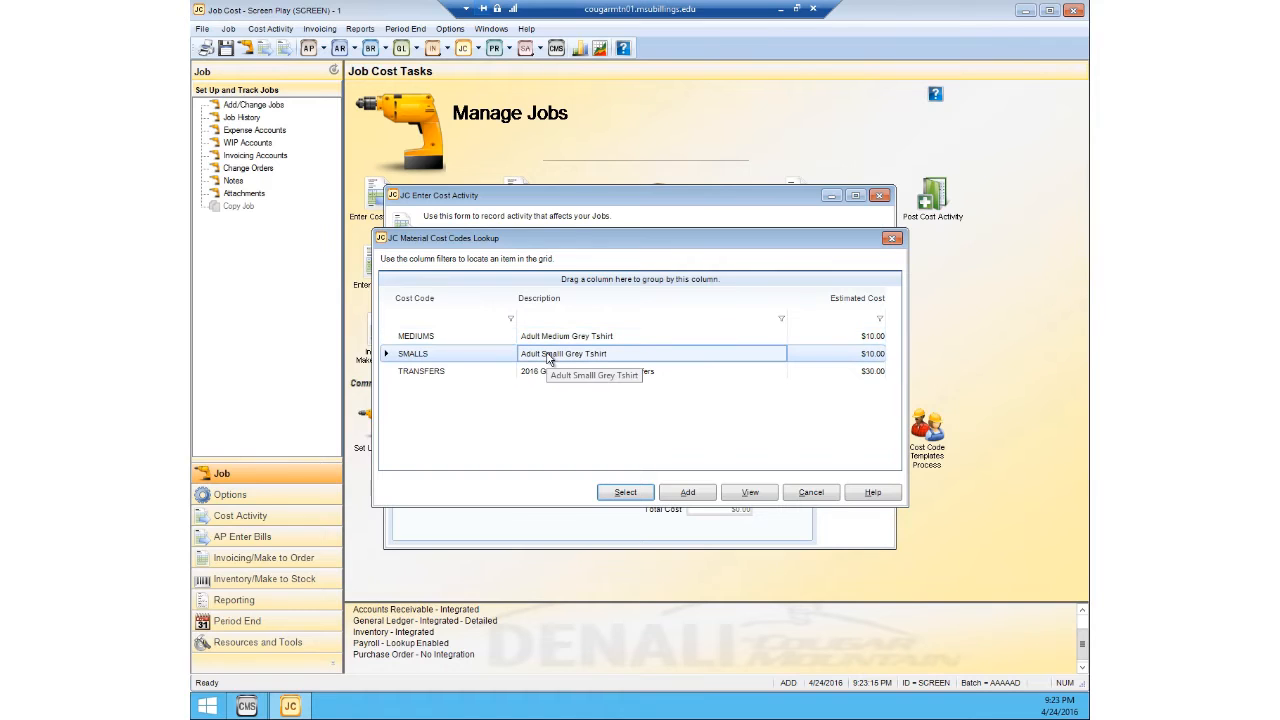
left_click(624, 492)
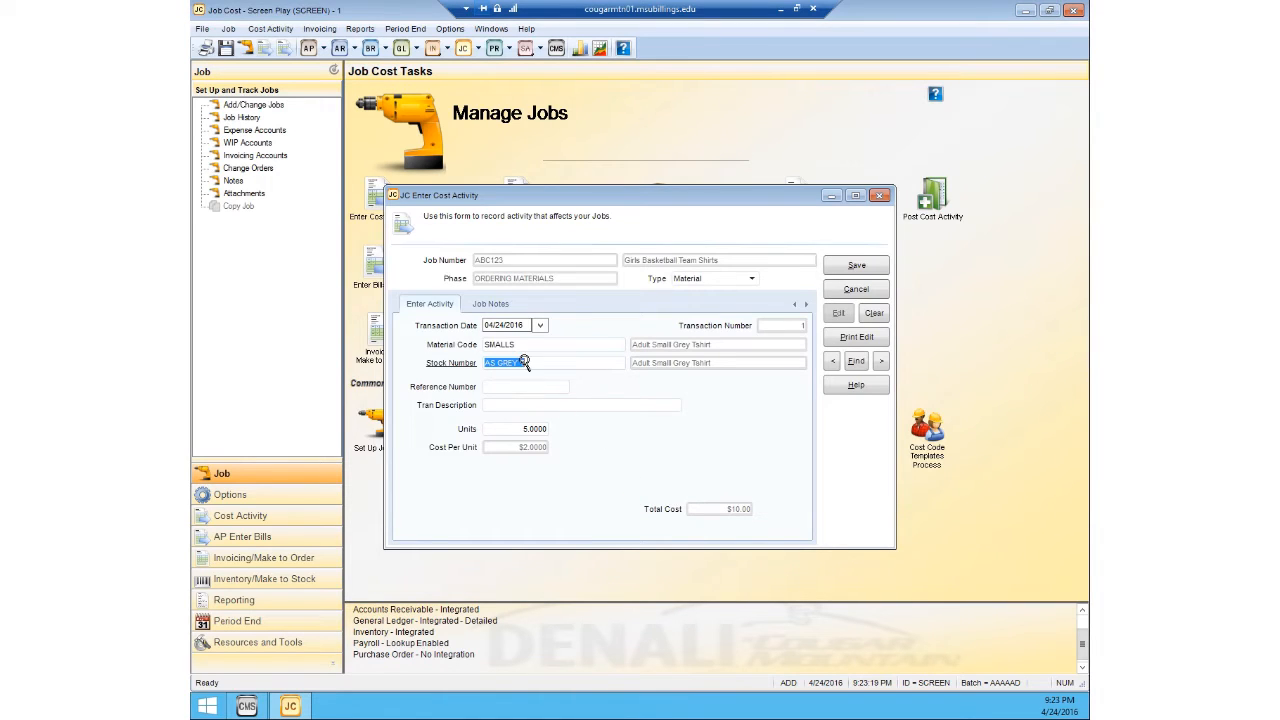
left_click(532, 386)
type("123")
type("456")
type("On")
type(" hand")
left_click(841, 268)
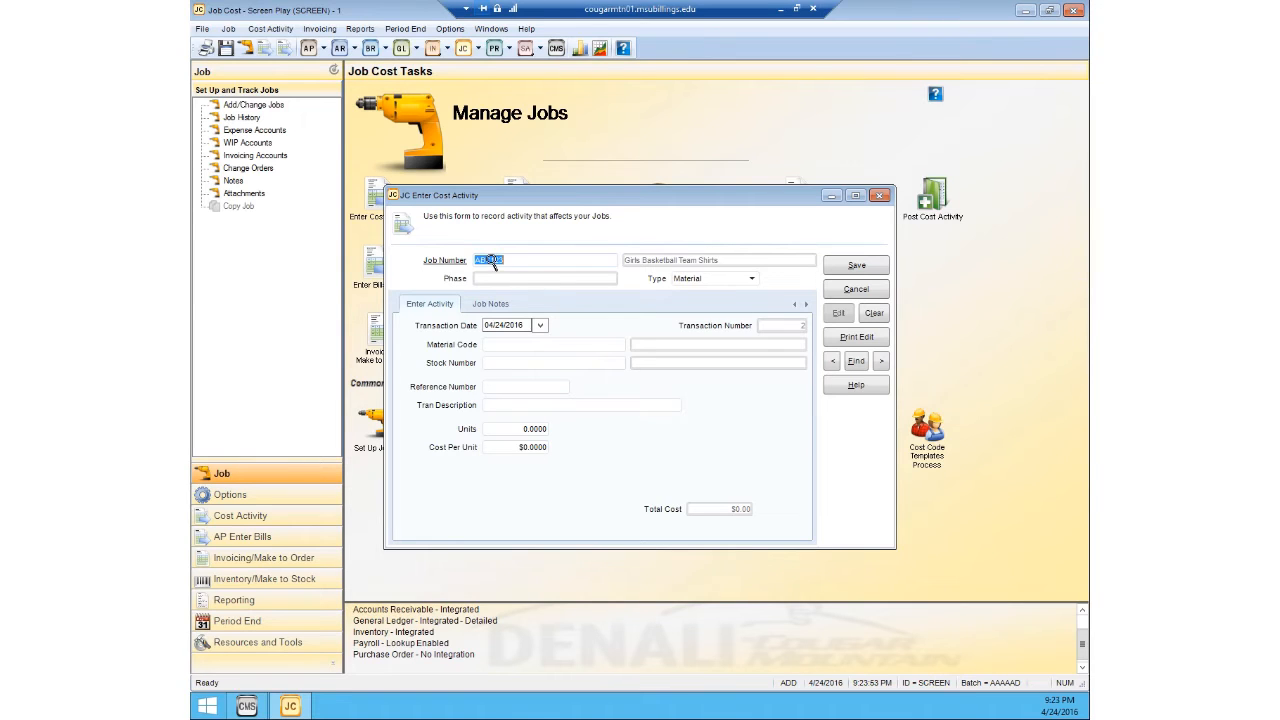
Step: Select the ORDERING MATERIALS phase of job ABC123 for a second material cost transaction
left_click(498, 345)
left_click(492, 279)
left_click(492, 279)
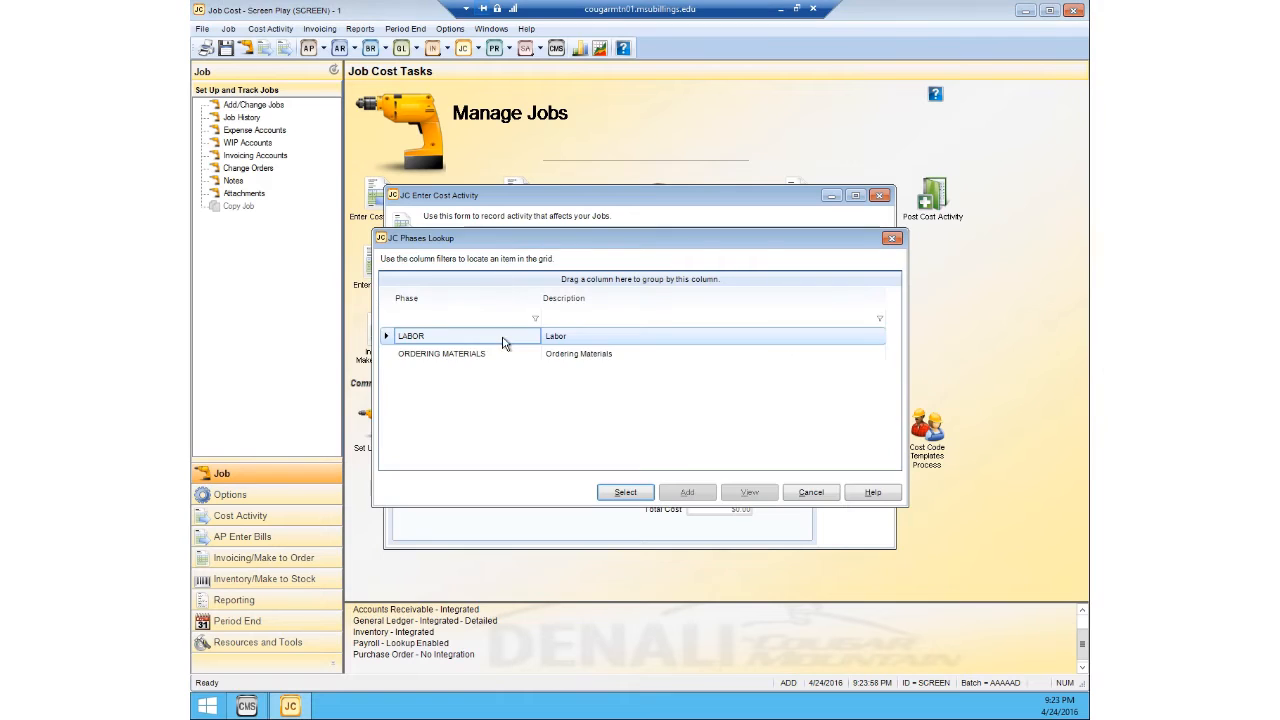
left_click(508, 349)
left_click(608, 490)
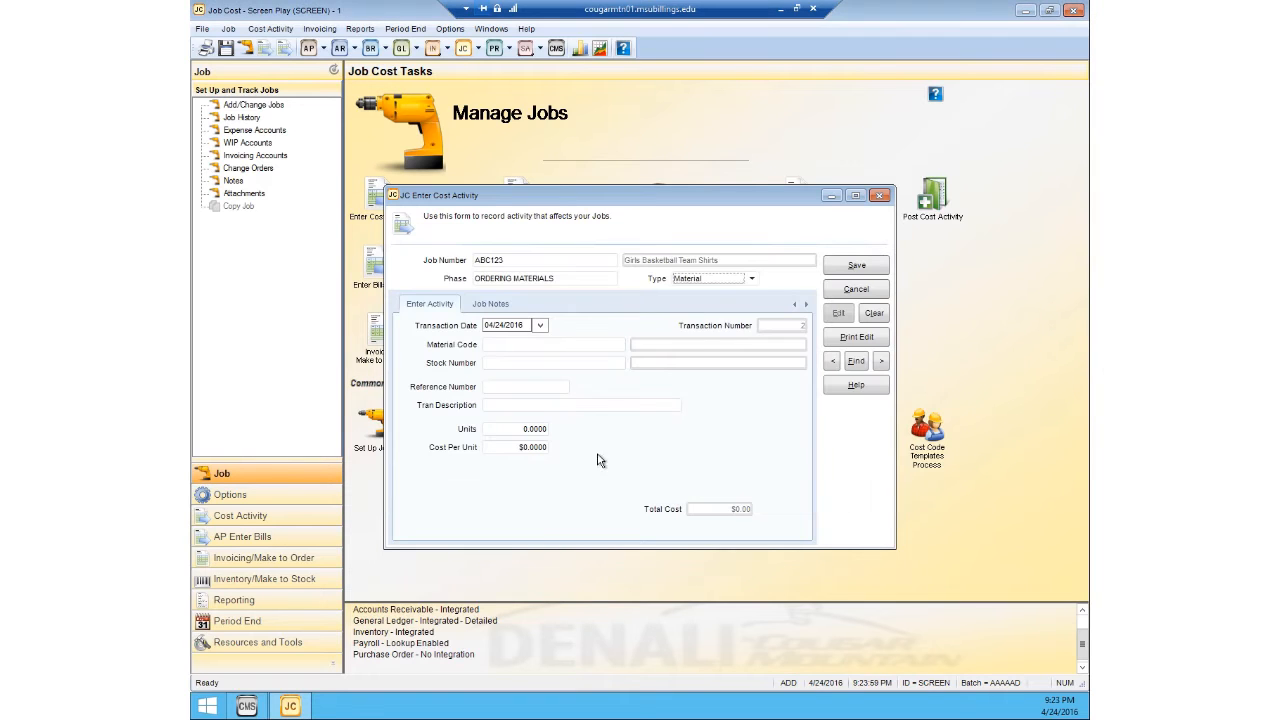
Step: Enter material code MEDIUMS with reference number 654321 and description "On hand", save the transaction and close cost activity entry
left_click(501, 345)
left_click(500, 345)
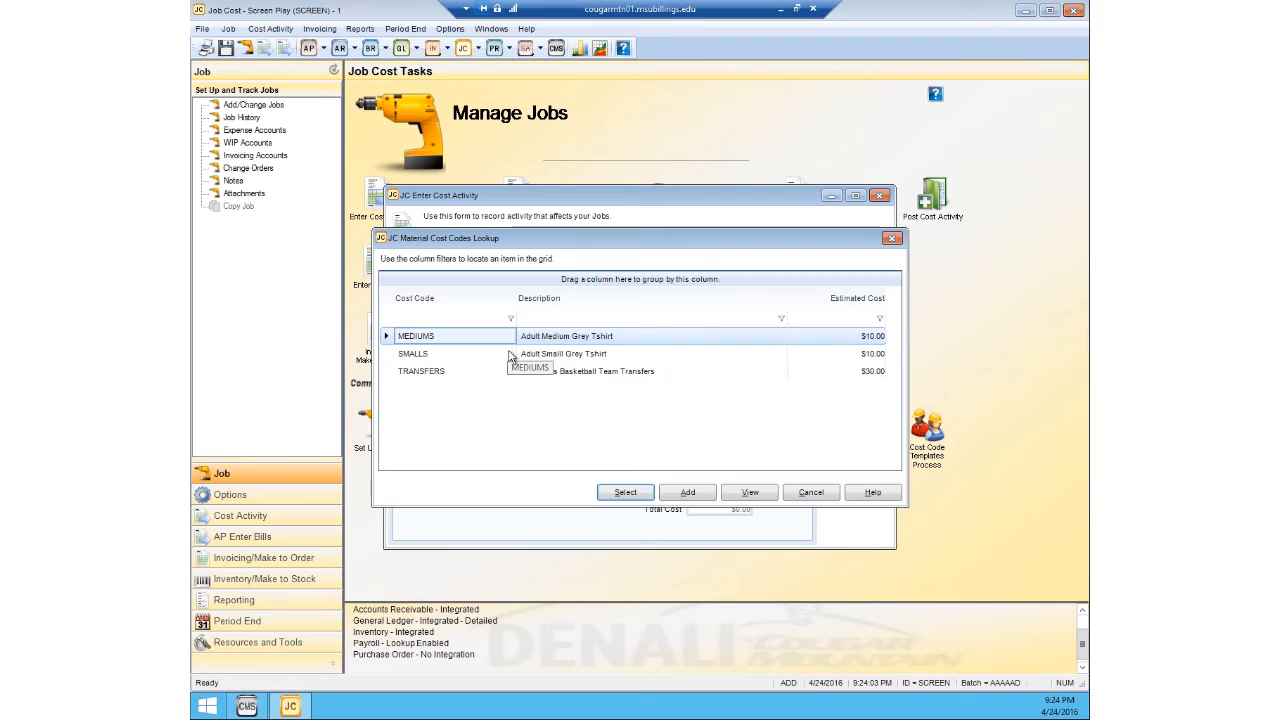
left_click(522, 337)
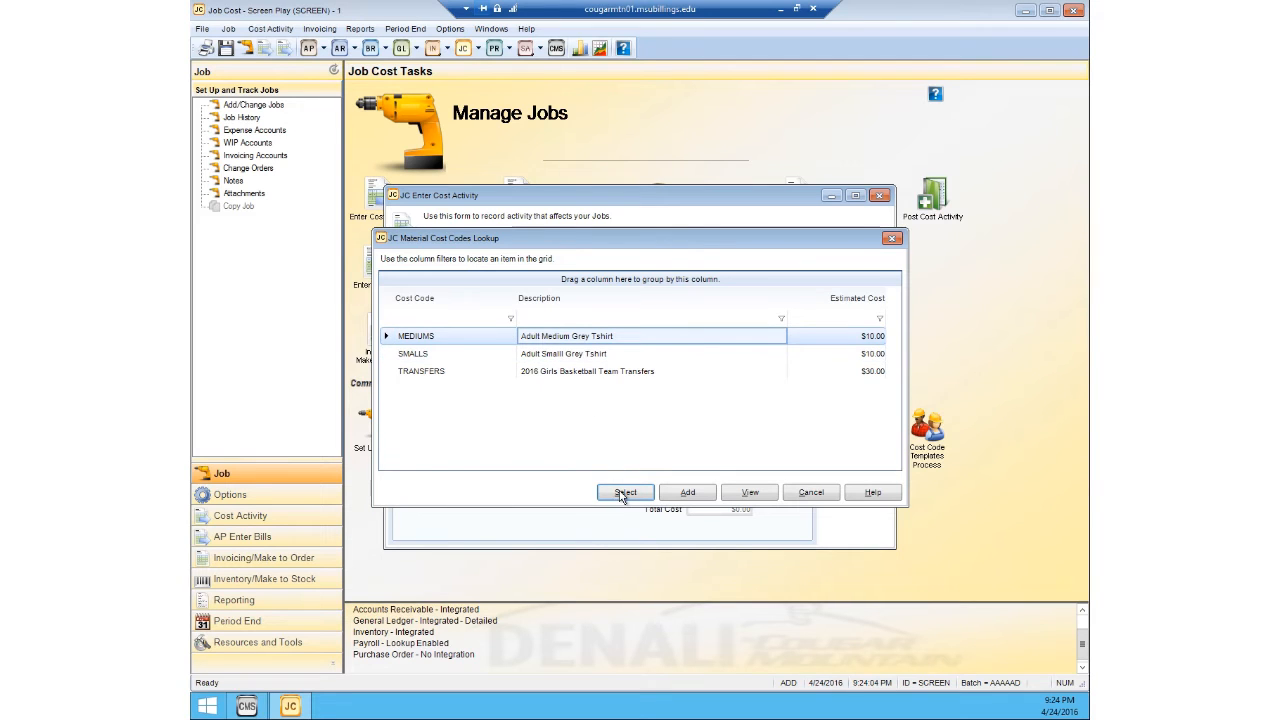
left_click(623, 493)
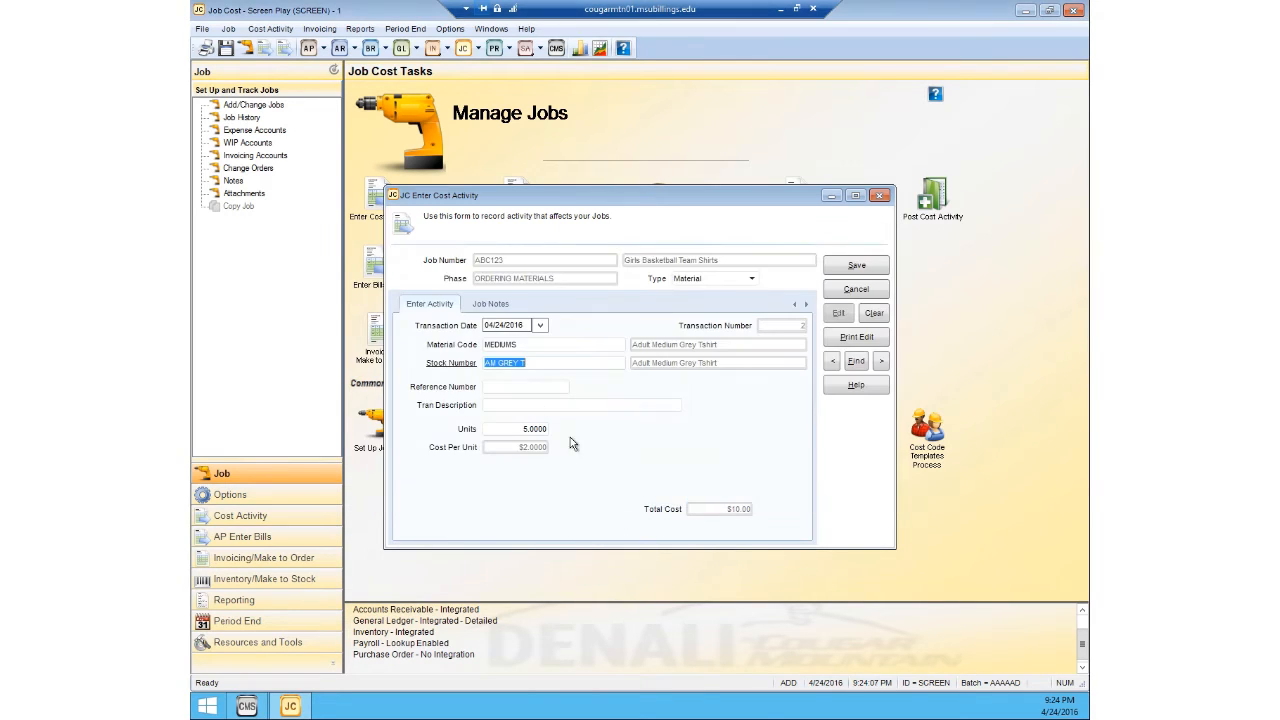
left_click(512, 386)
type("654321")
type("On hand")
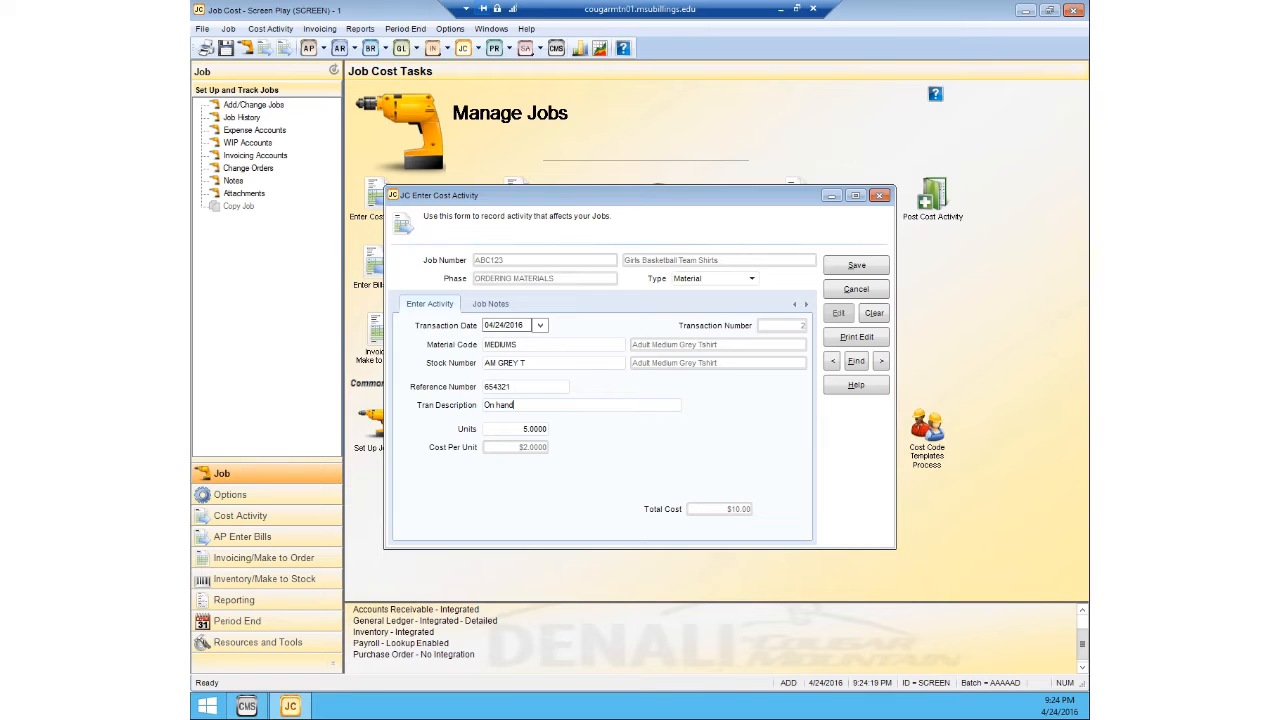
left_click(846, 269)
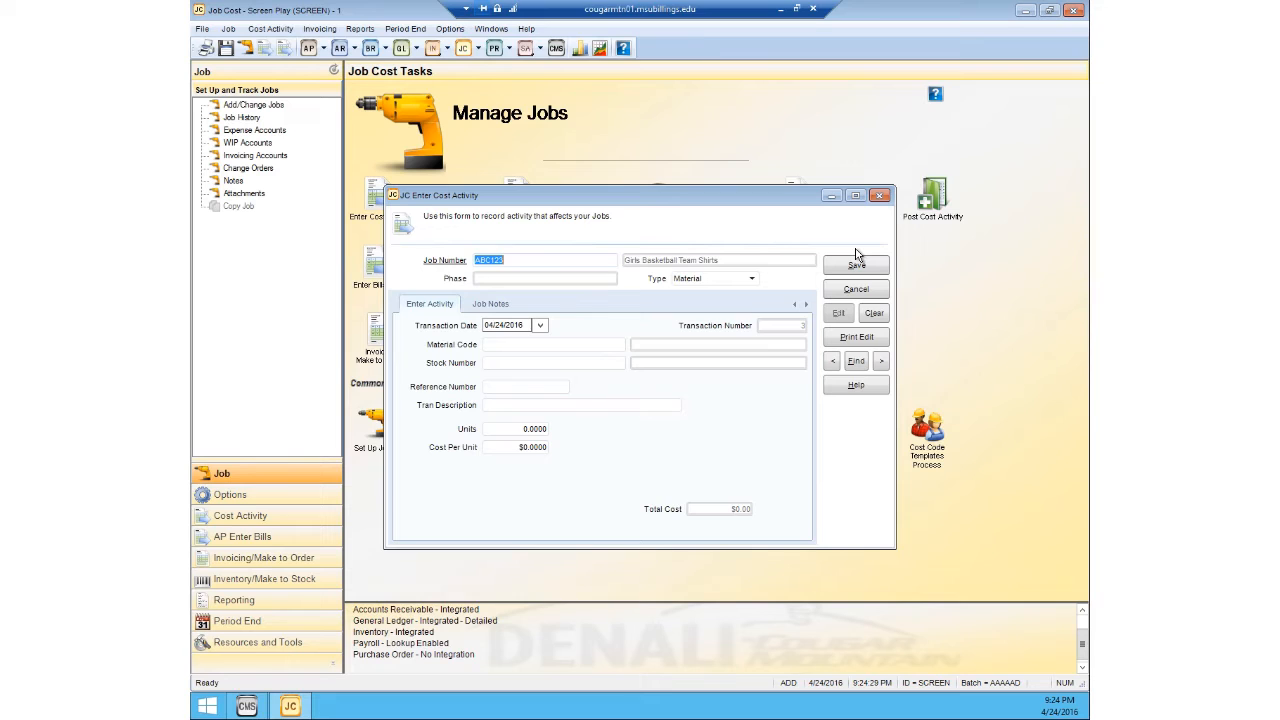
left_click(878, 196)
Step: View the Reverse Cost Activity form for reversing previously entered costs, then close it without entering anything
left_click(269, 29)
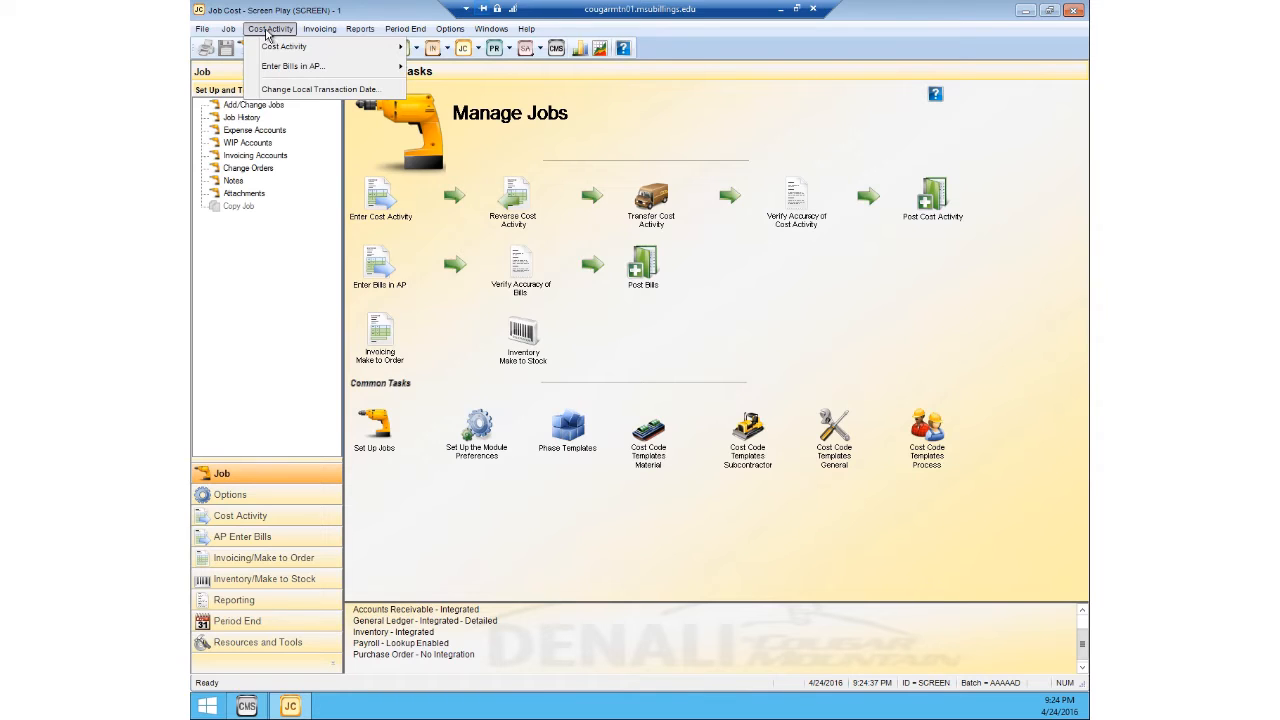
mouse_move(275, 53)
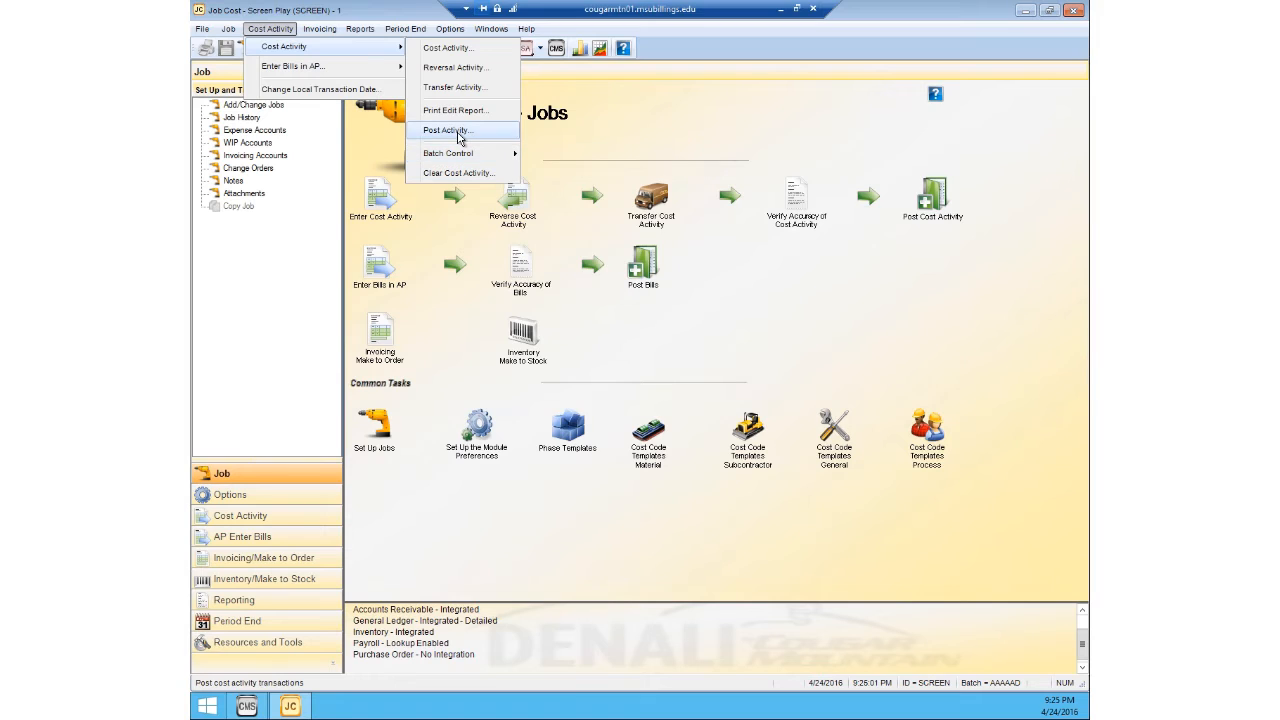
left_click(462, 70)
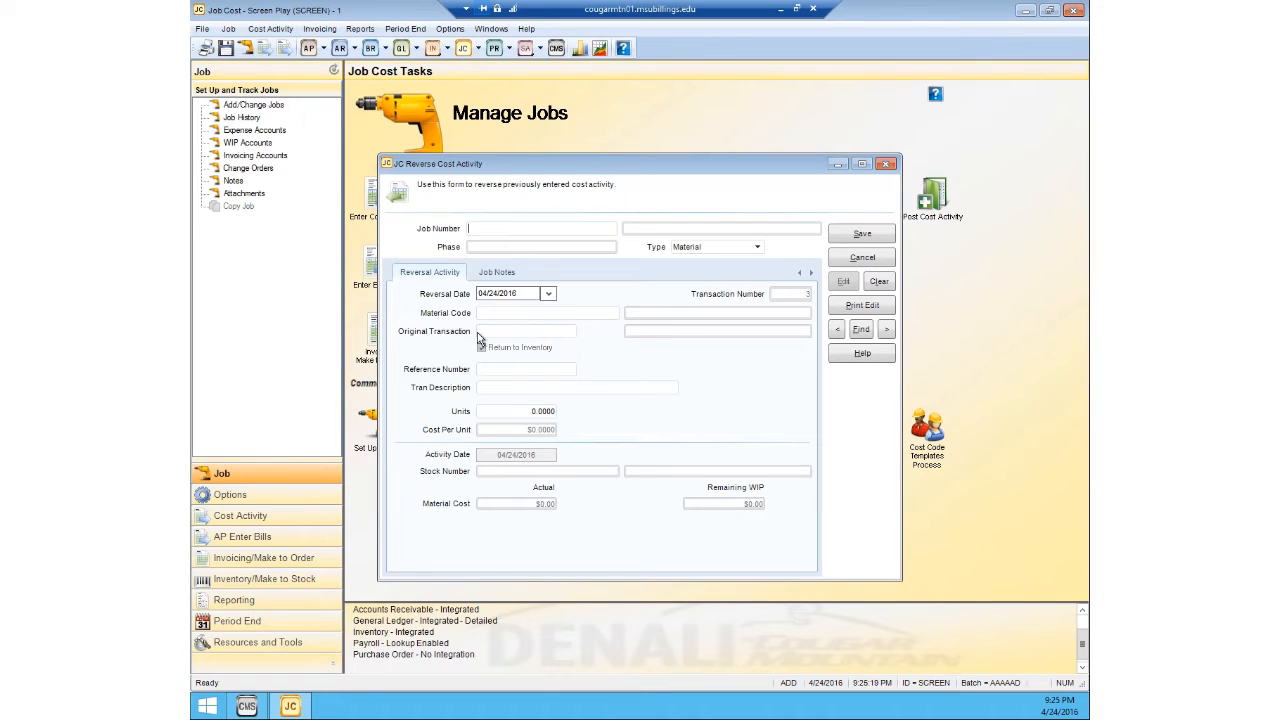
left_click(885, 164)
Step: View the Transfer Activity form for moving cost from one job to another, then close it unchanged
left_click(270, 30)
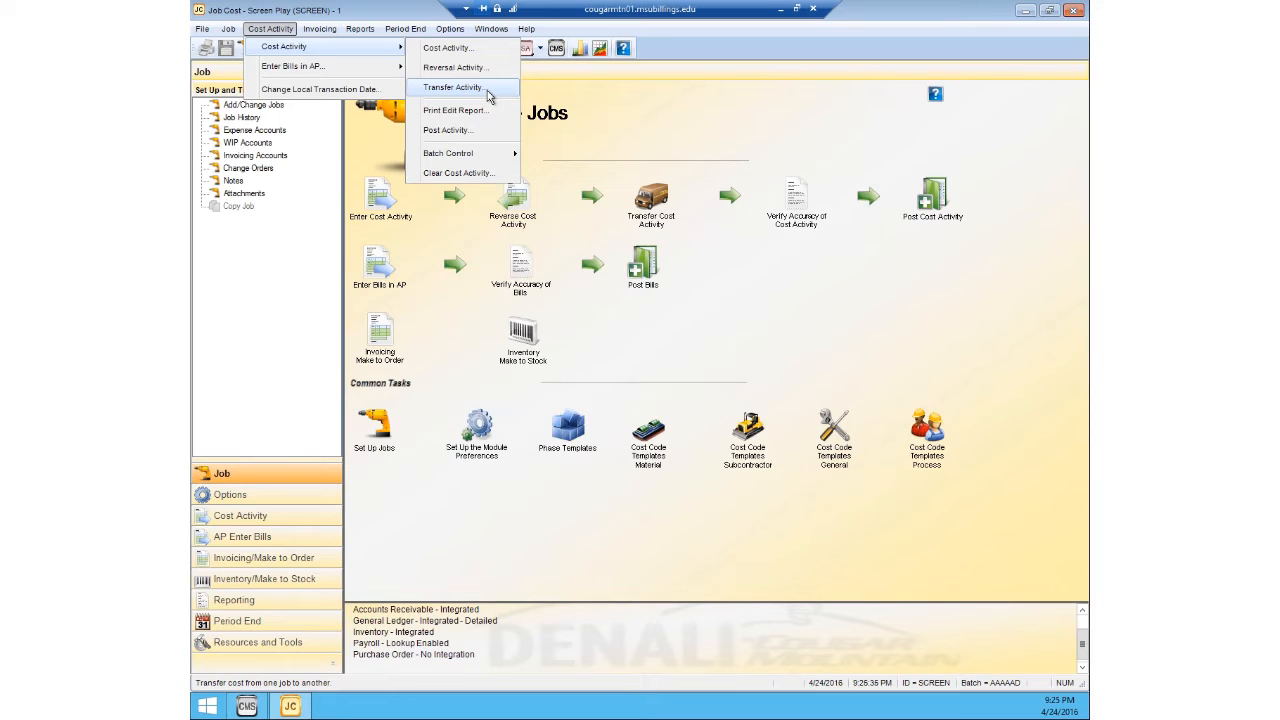
left_click(489, 96)
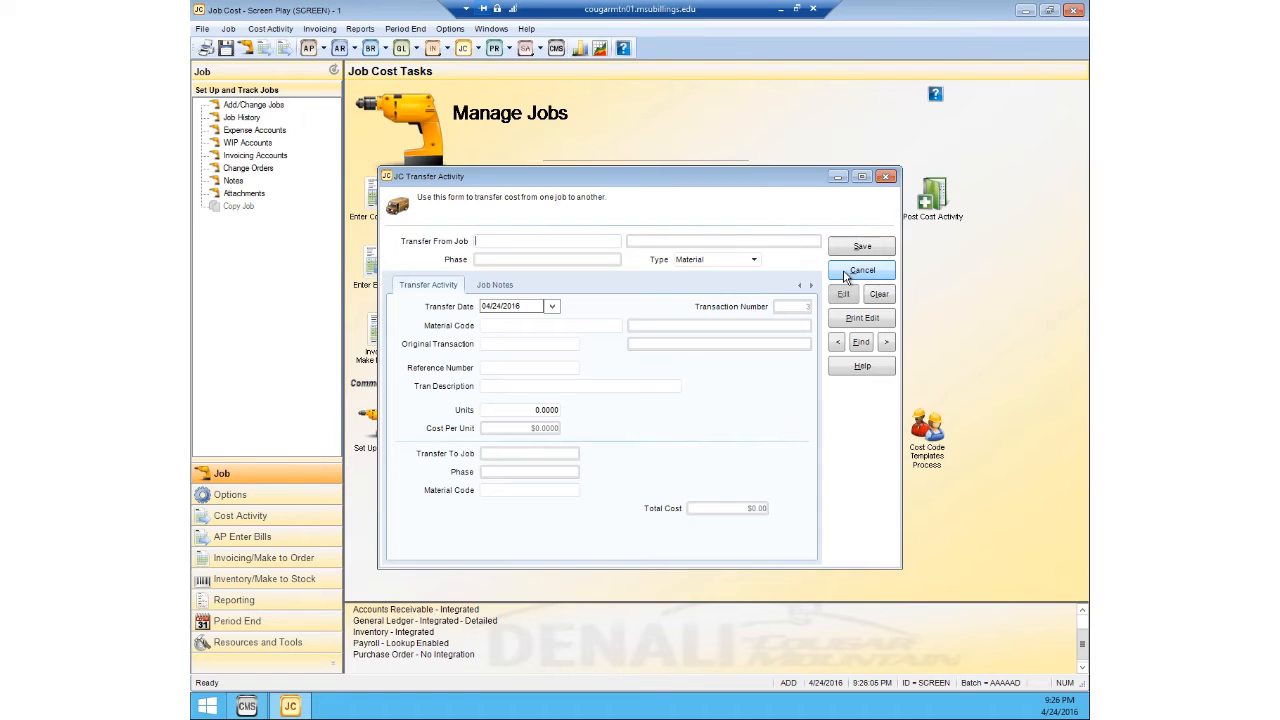
left_click(885, 177)
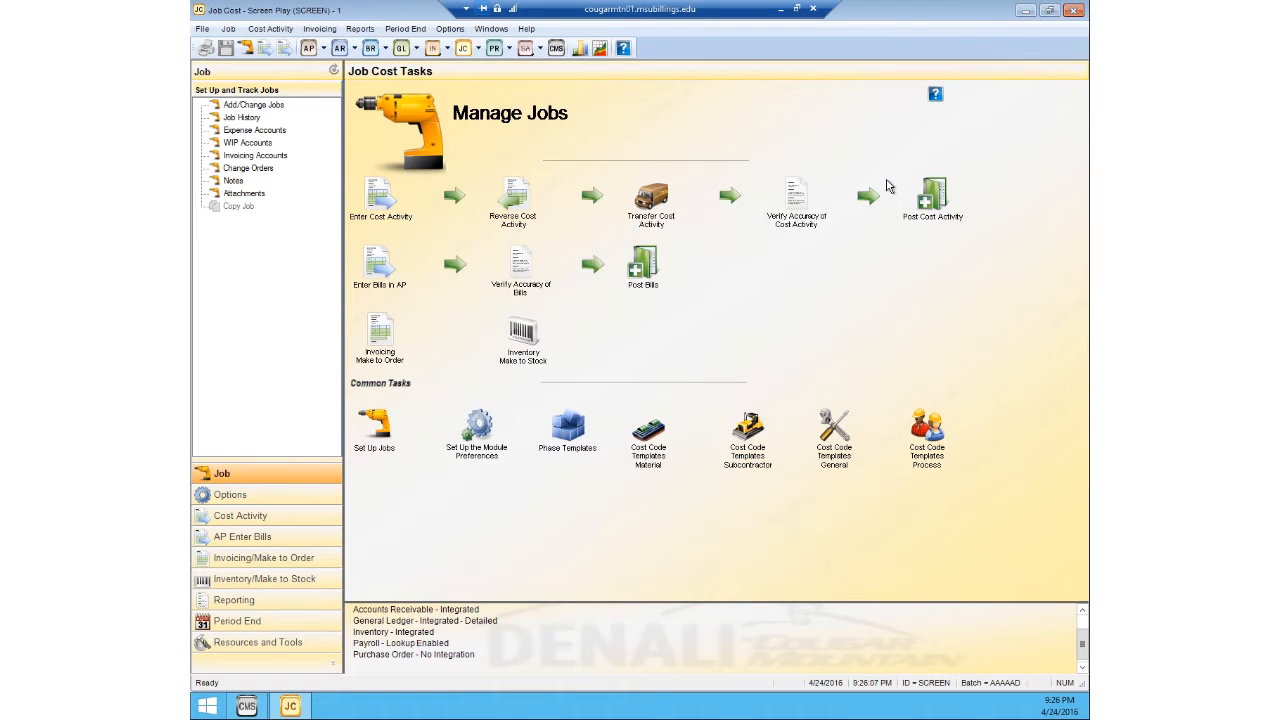
Step: Display the detailed Cost Activity Edit Report on screen to verify the SMALLS and MEDIUMS transactions, then close the report and its dialogs
left_click(271, 29)
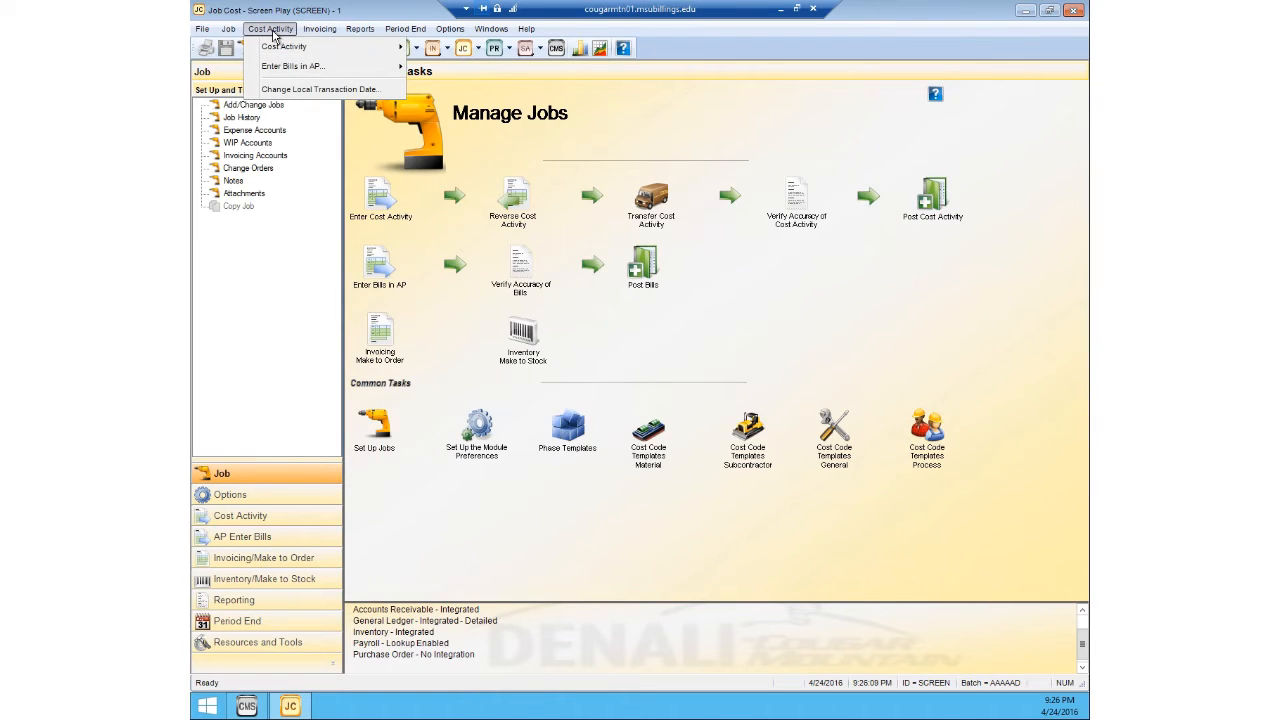
mouse_move(276, 47)
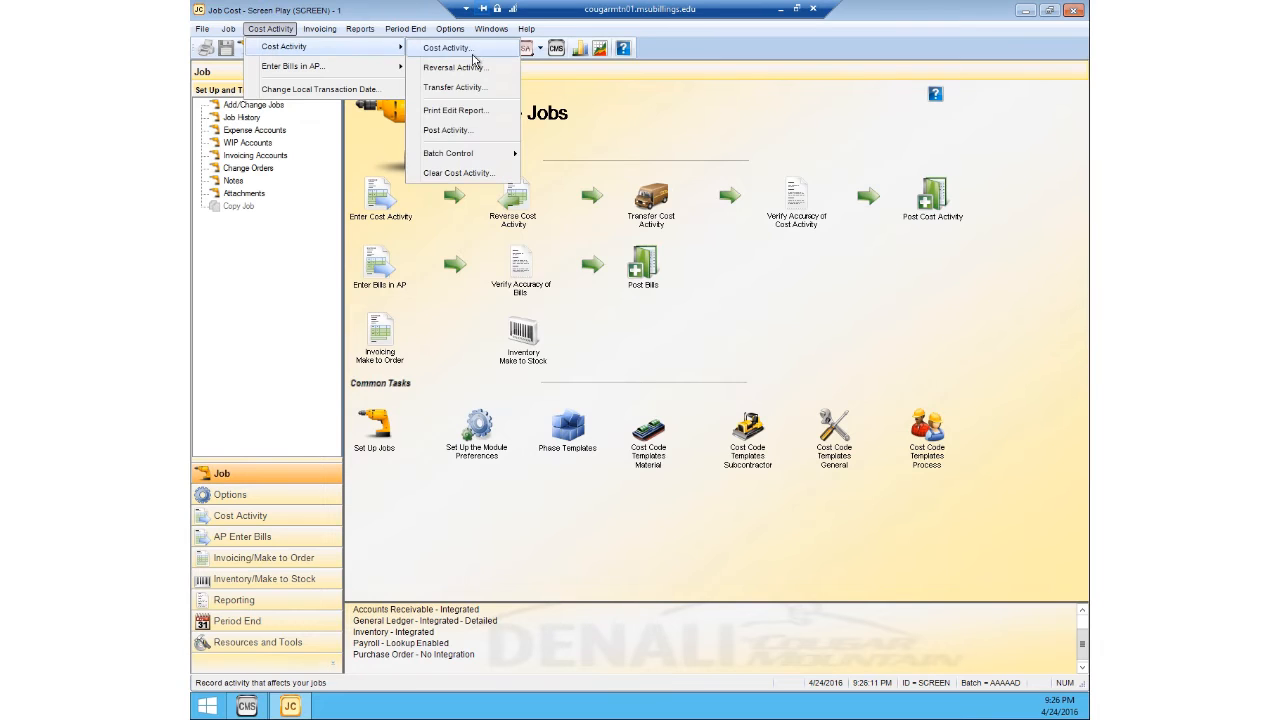
left_click(463, 111)
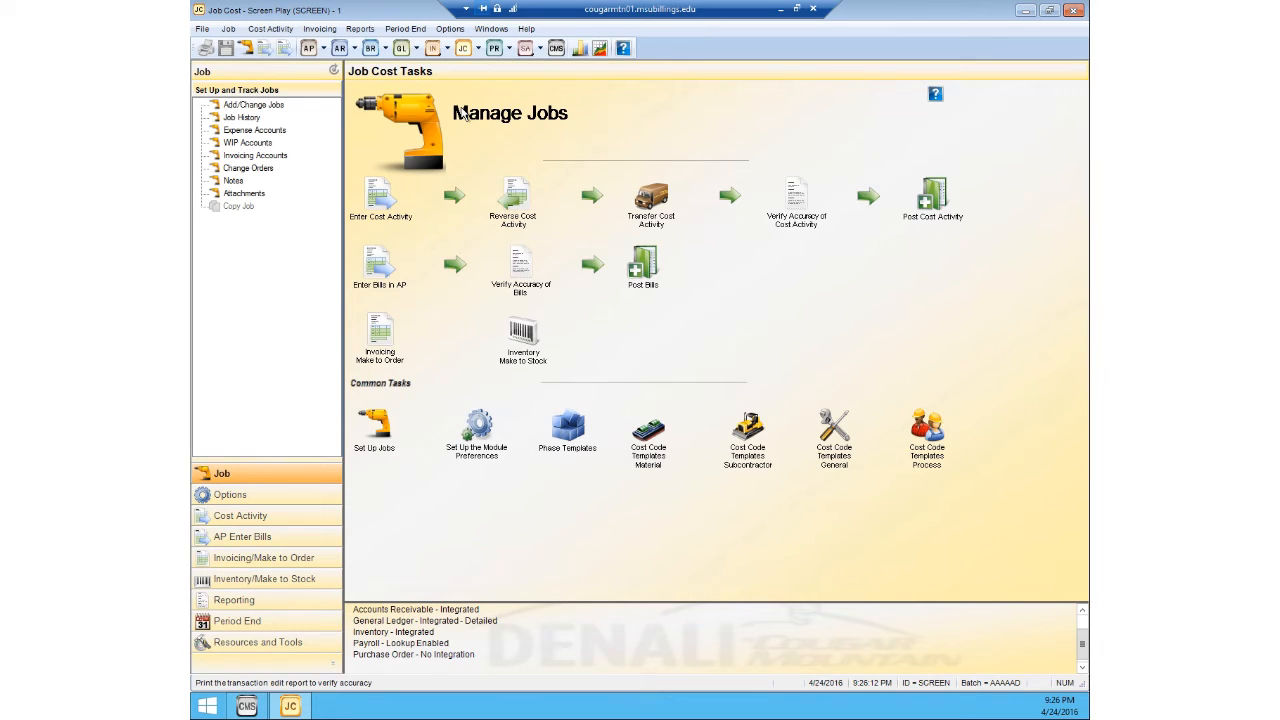
left_click(684, 463)
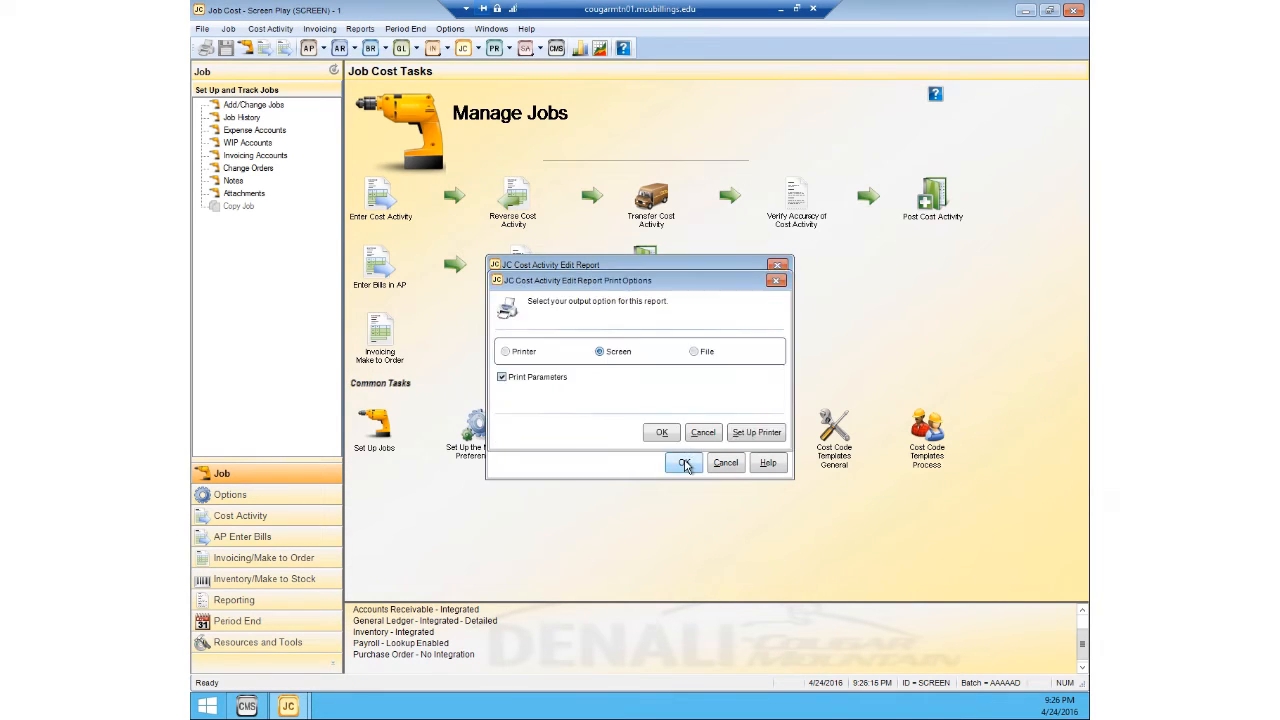
left_click(660, 432)
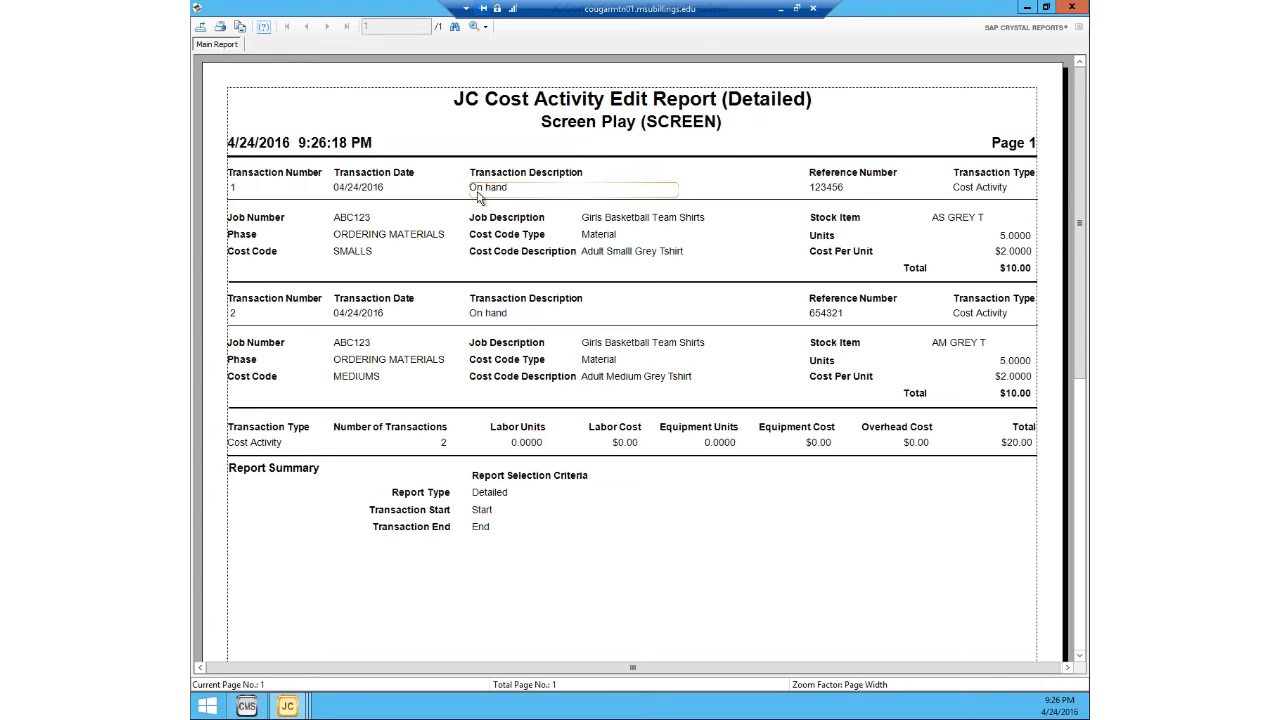
left_click(1072, 8)
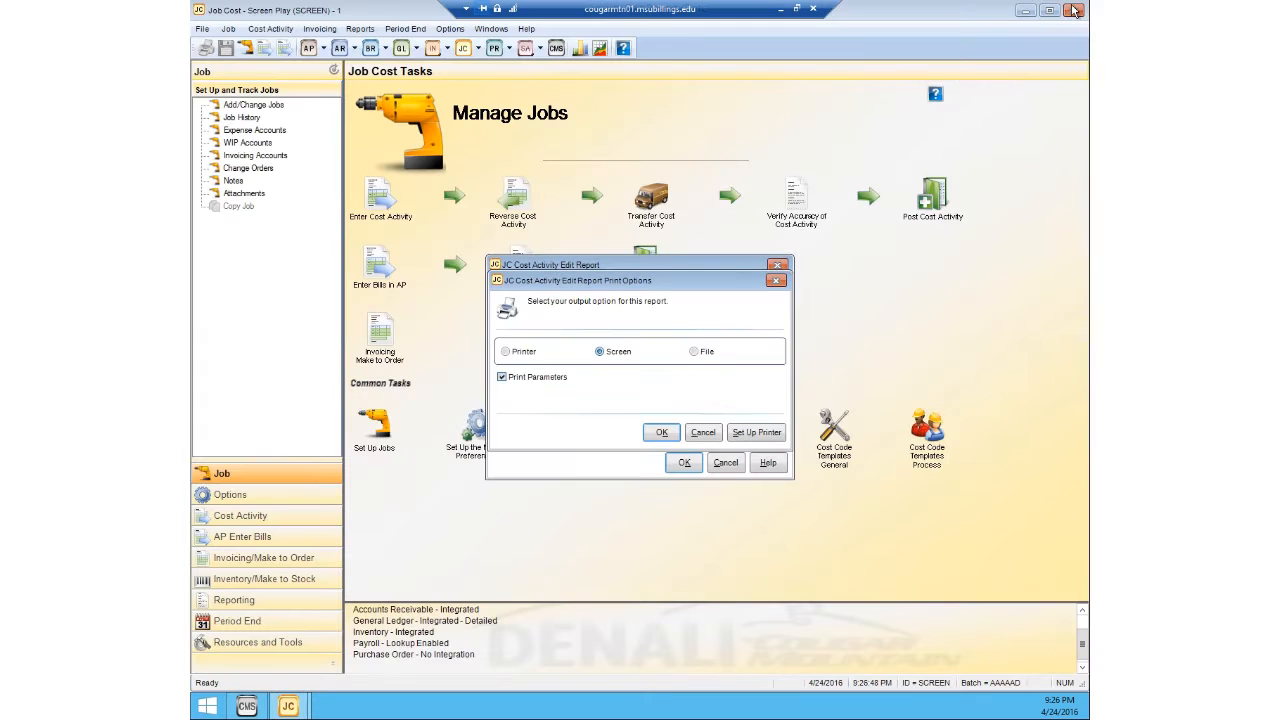
left_click(777, 280)
left_click(777, 266)
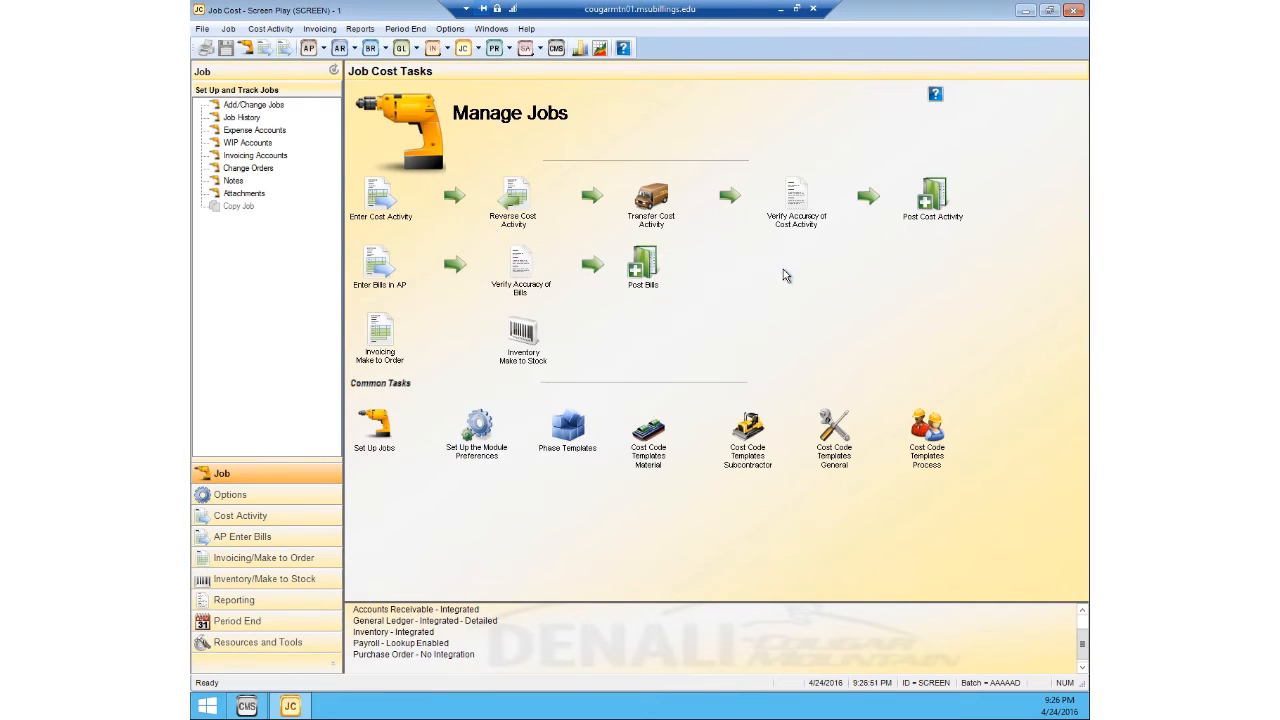
Step: Post the entered cost activity for the current batch
left_click(274, 30)
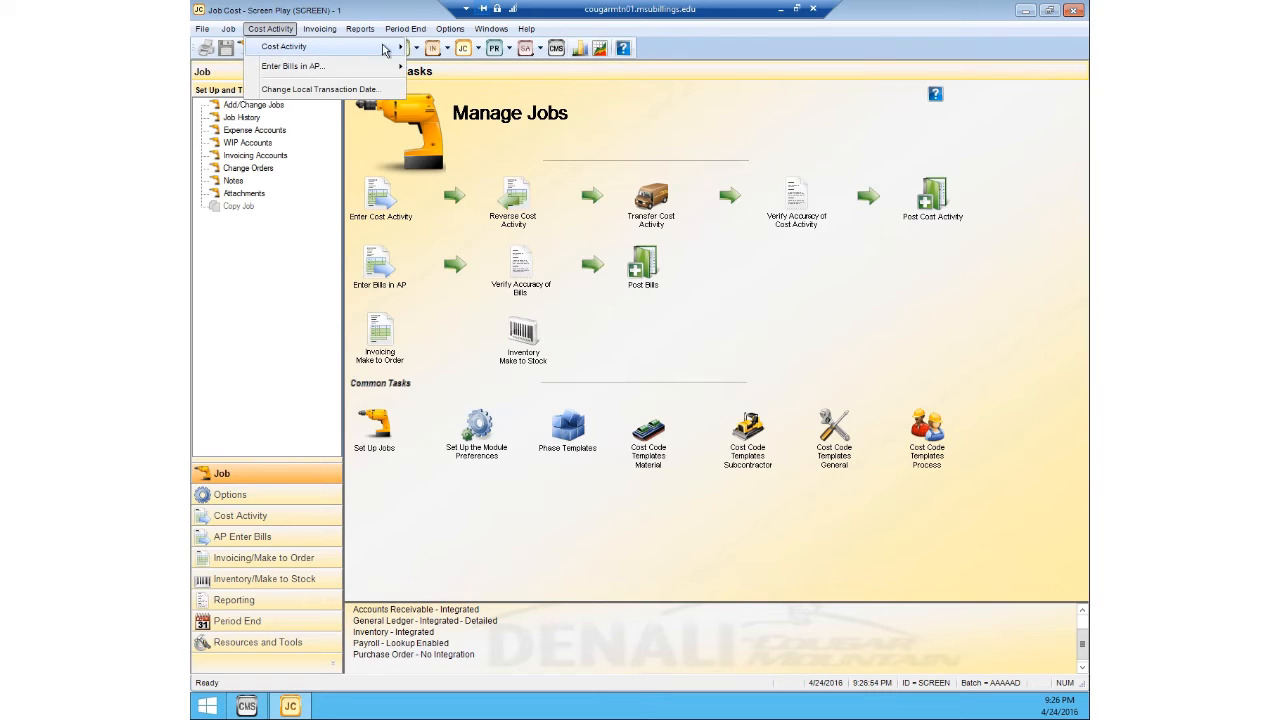
mouse_move(383, 50)
left_click(446, 130)
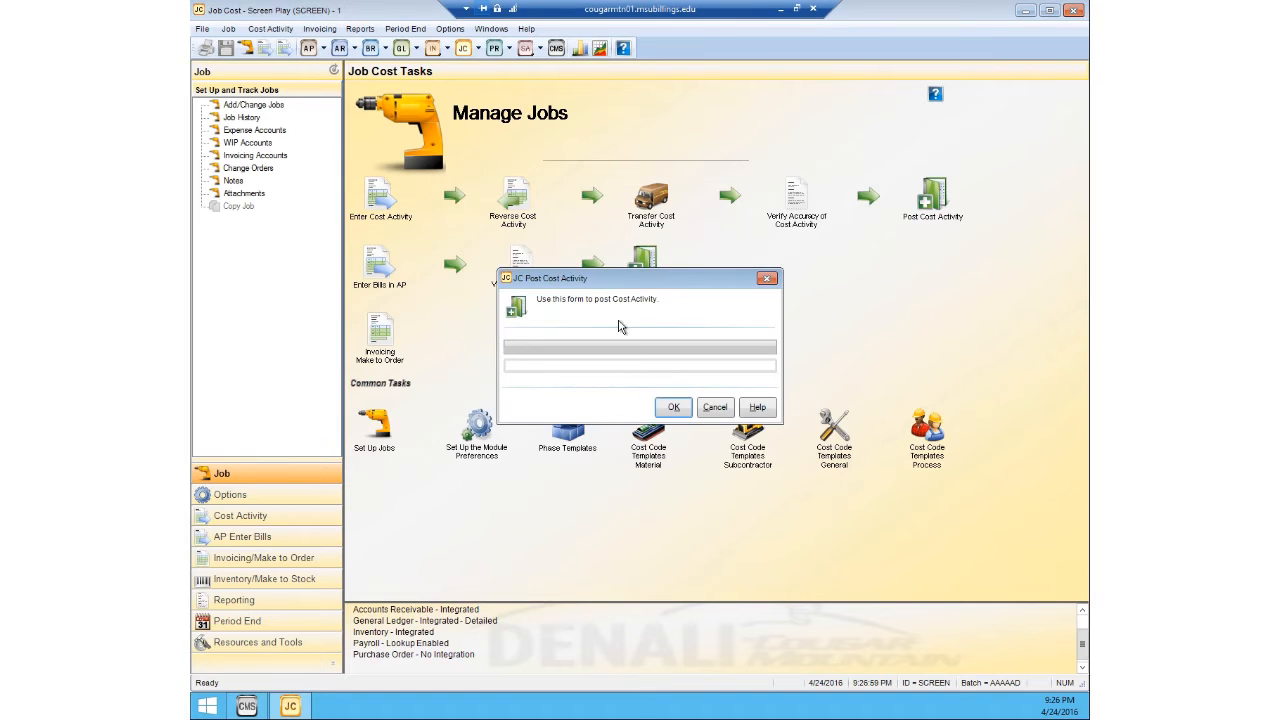
left_click(674, 408)
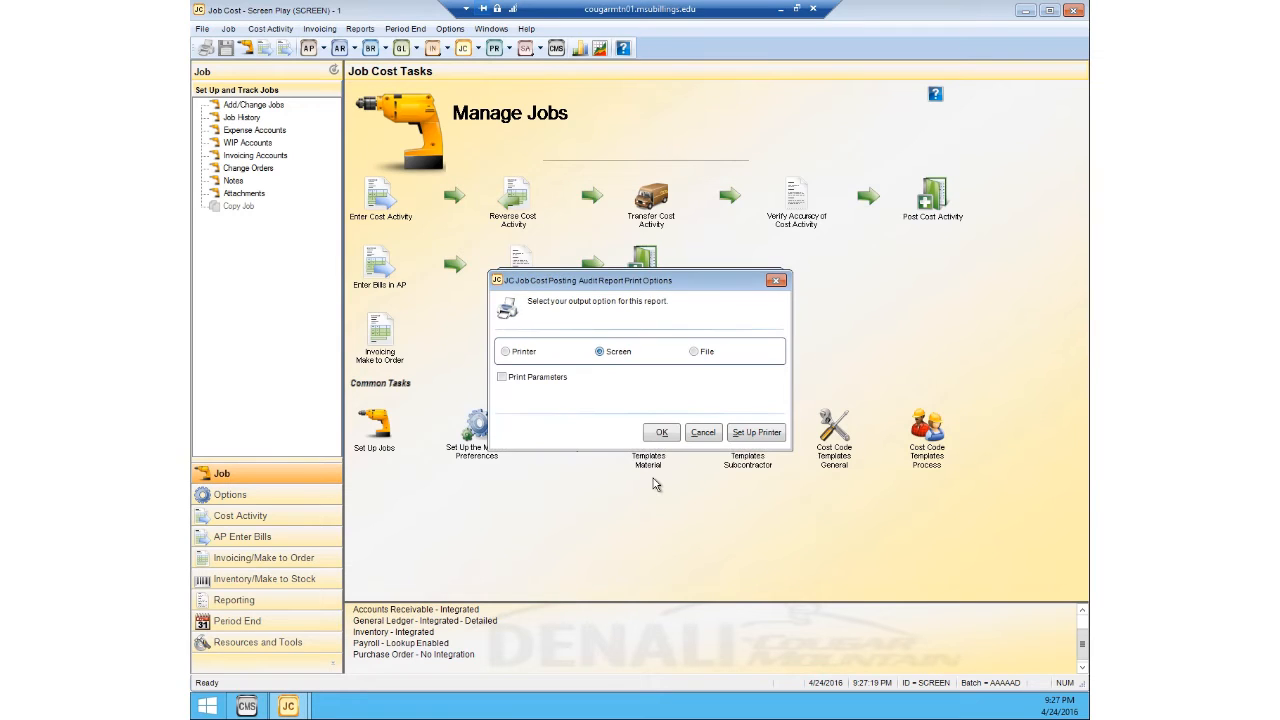
Step: Display the Job Cost Posting Audit Report on screen, then close the report and the posting dialogs
left_click(660, 434)
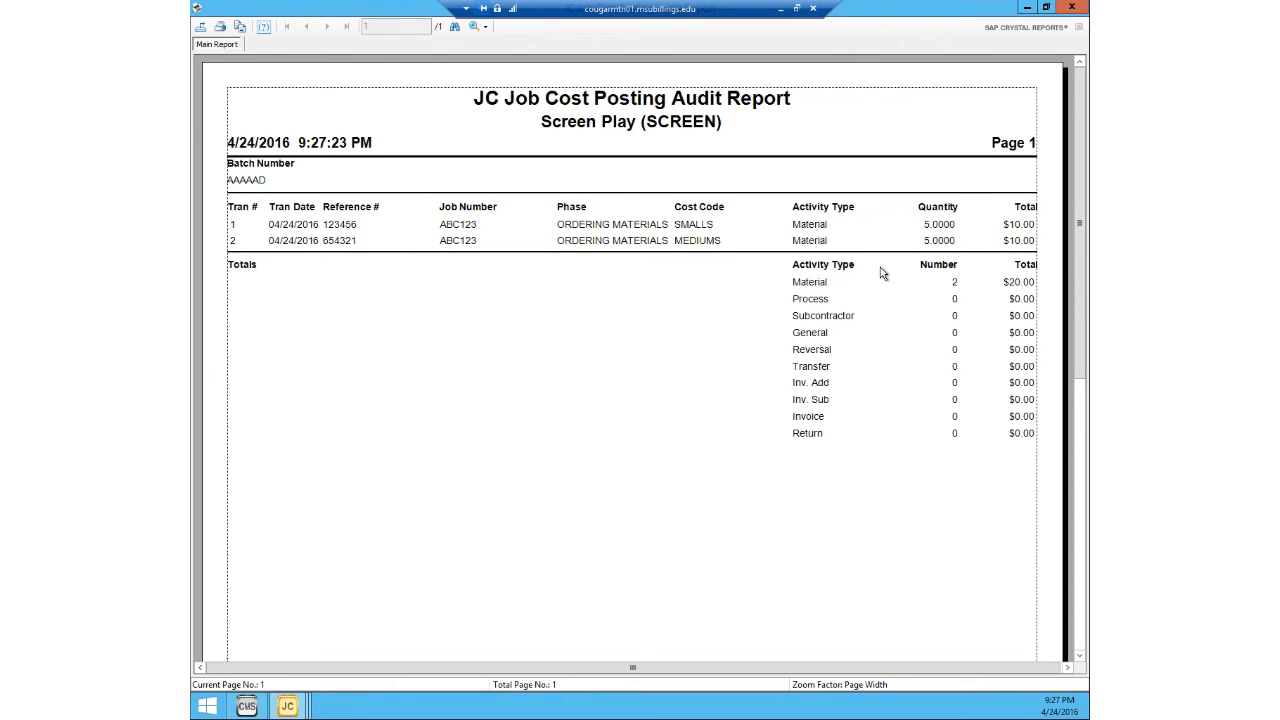
left_click(1071, 7)
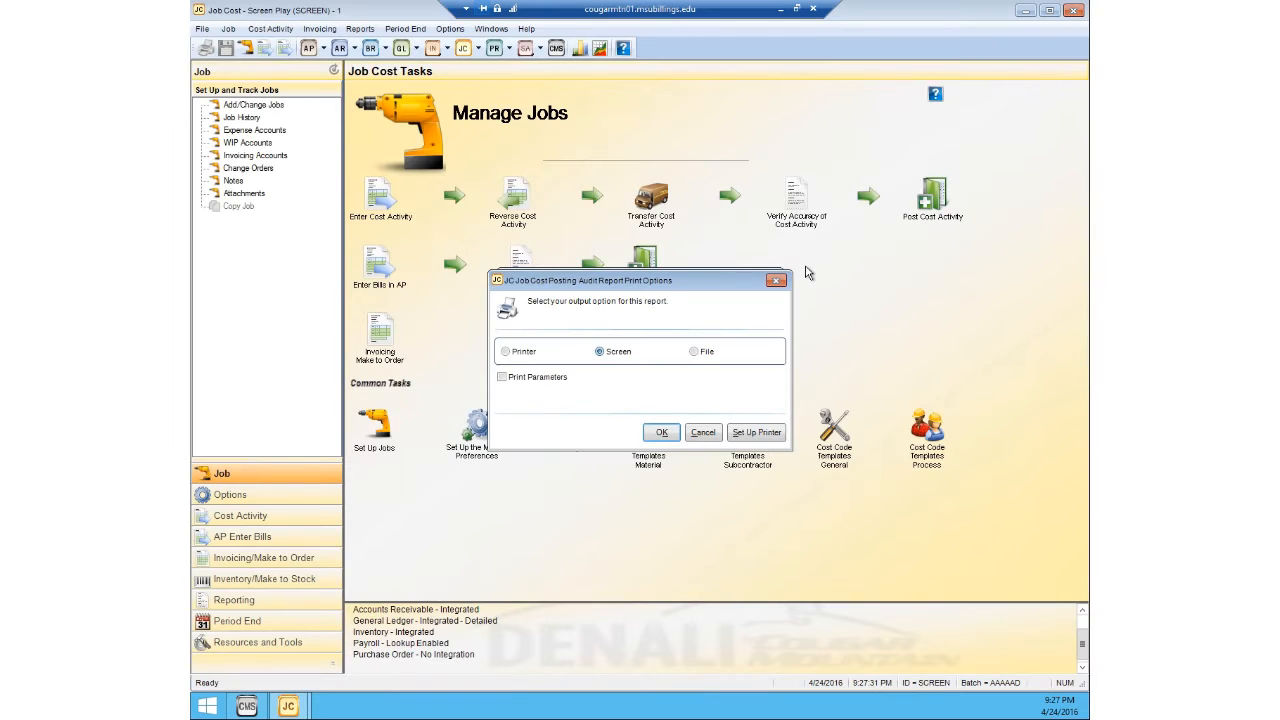
left_click(777, 283)
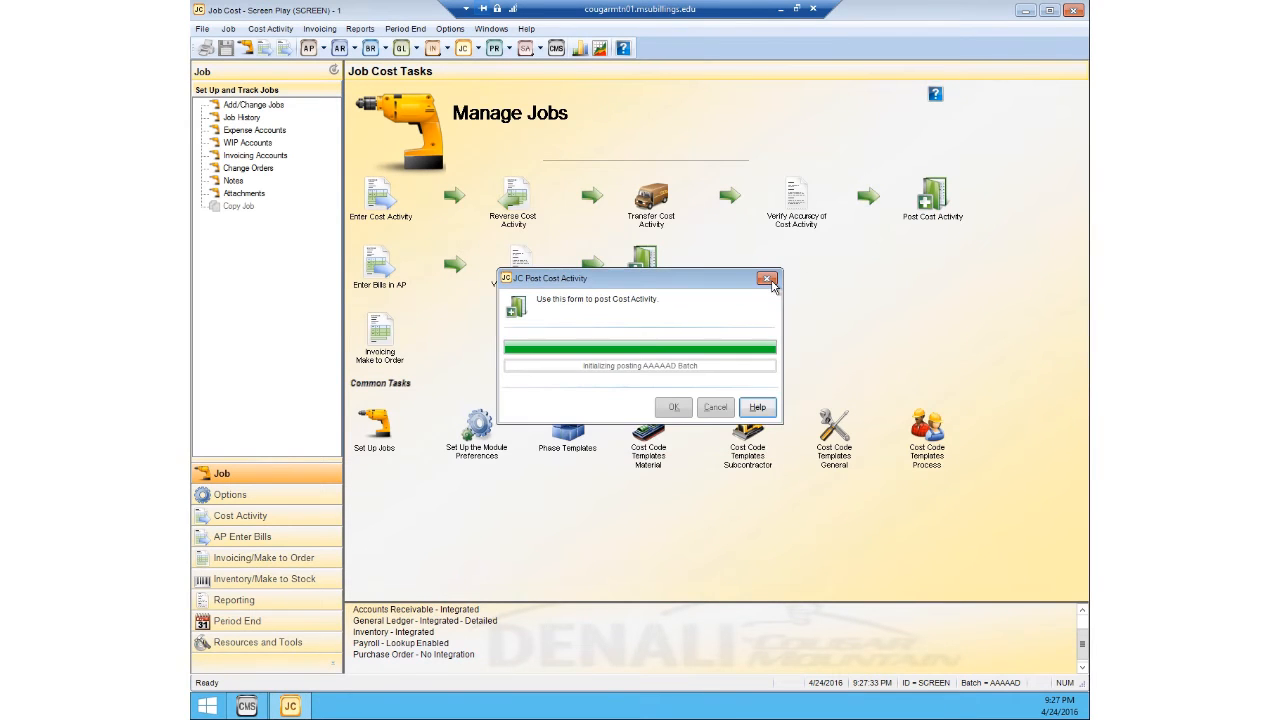
left_click(775, 283)
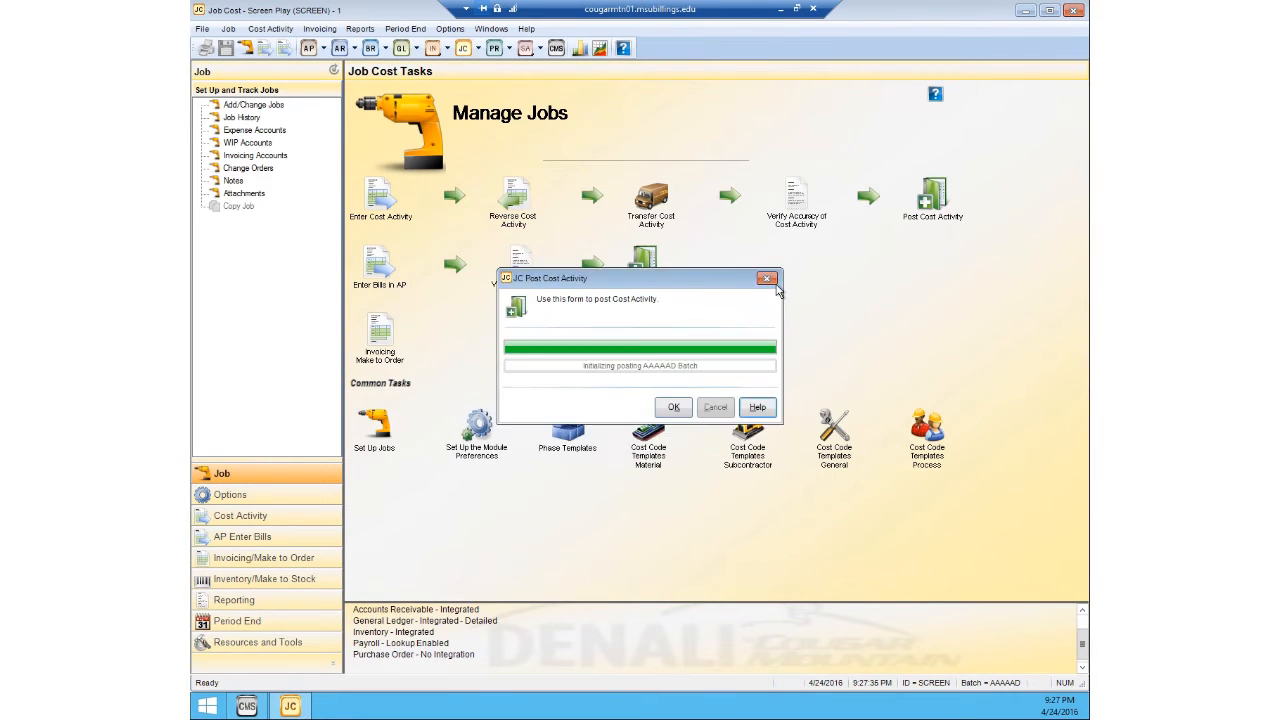
left_click(775, 283)
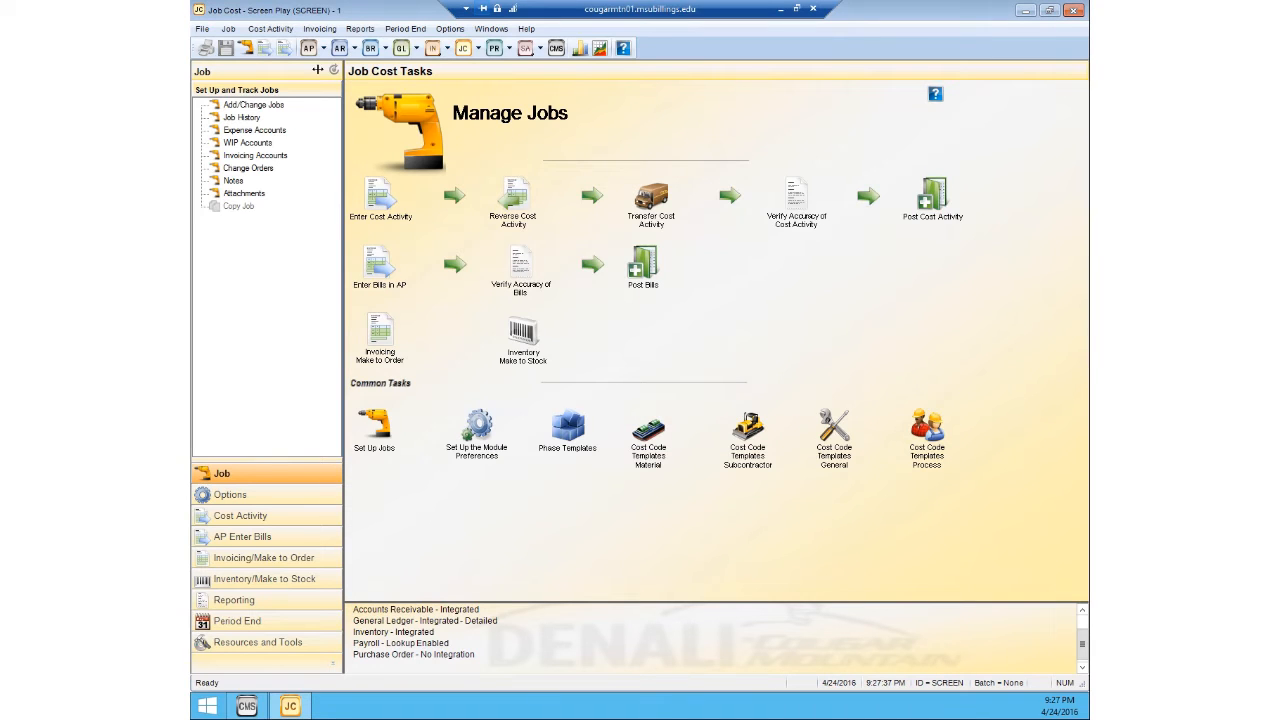
Step: Look up job ABC123 in Job Management and examine its actual costs, variances and percent complete, then close the window
left_click(230, 32)
left_click(246, 52)
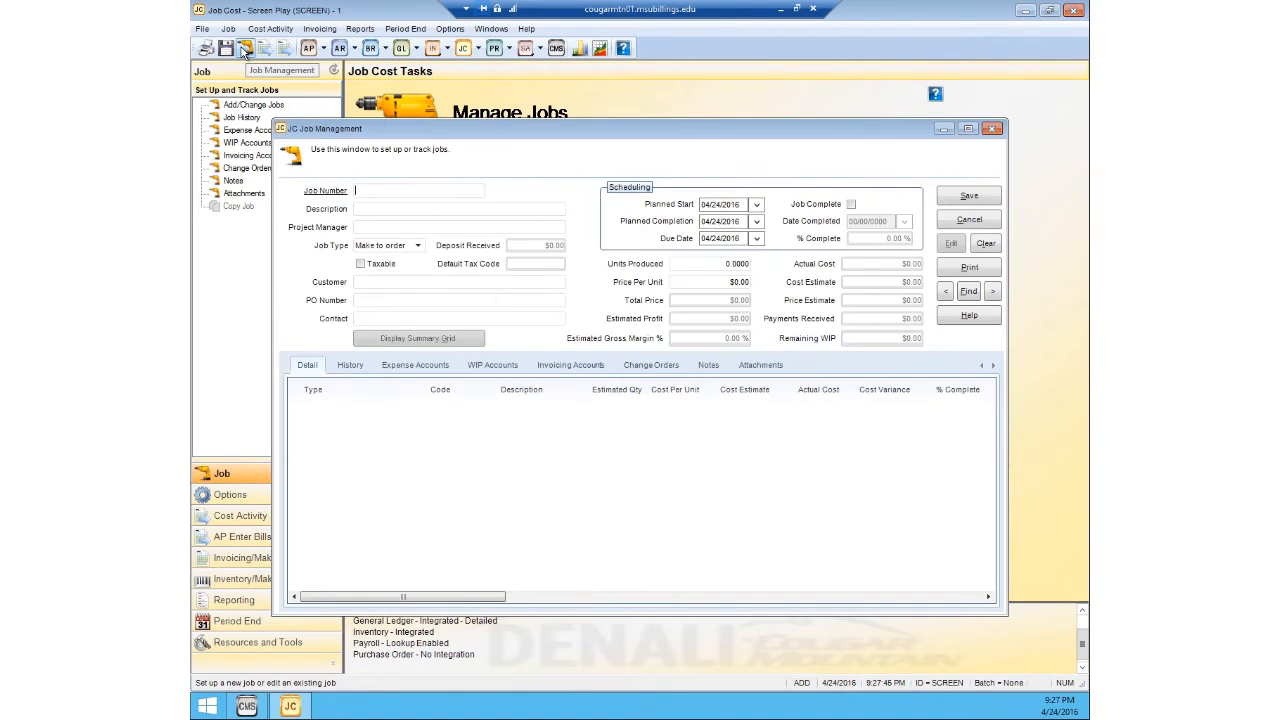
left_click(376, 190)
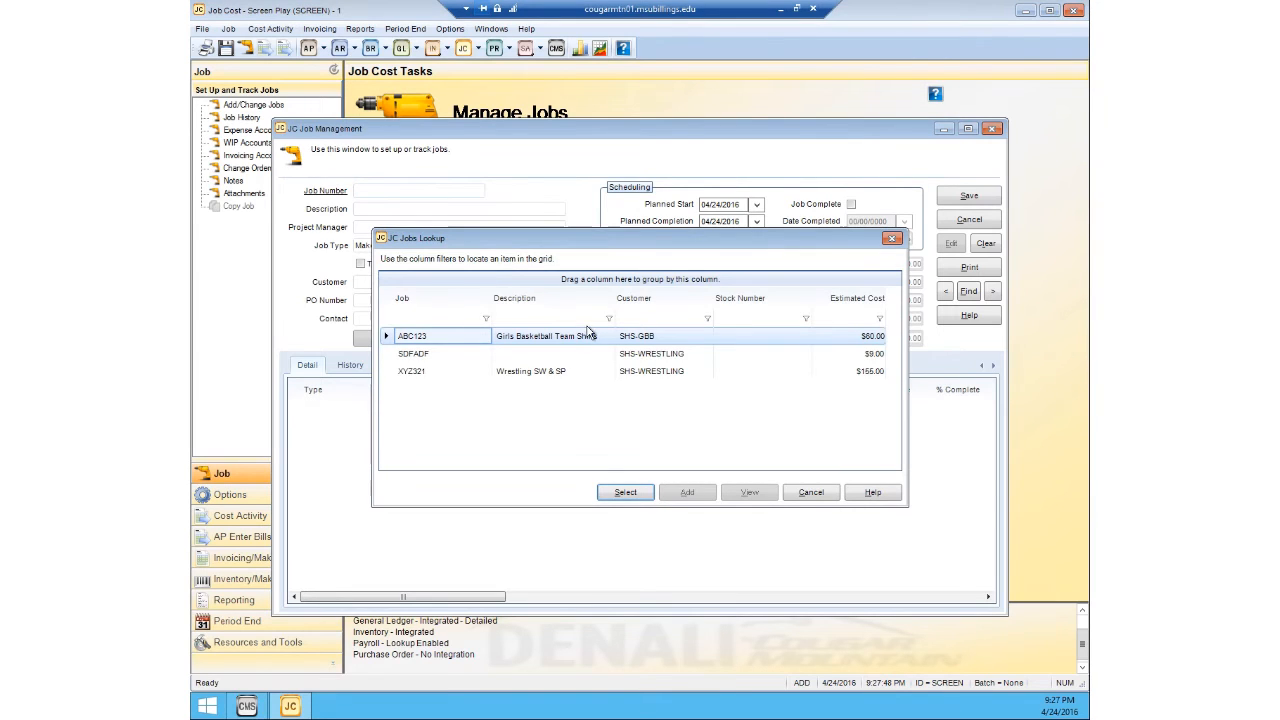
left_click(624, 494)
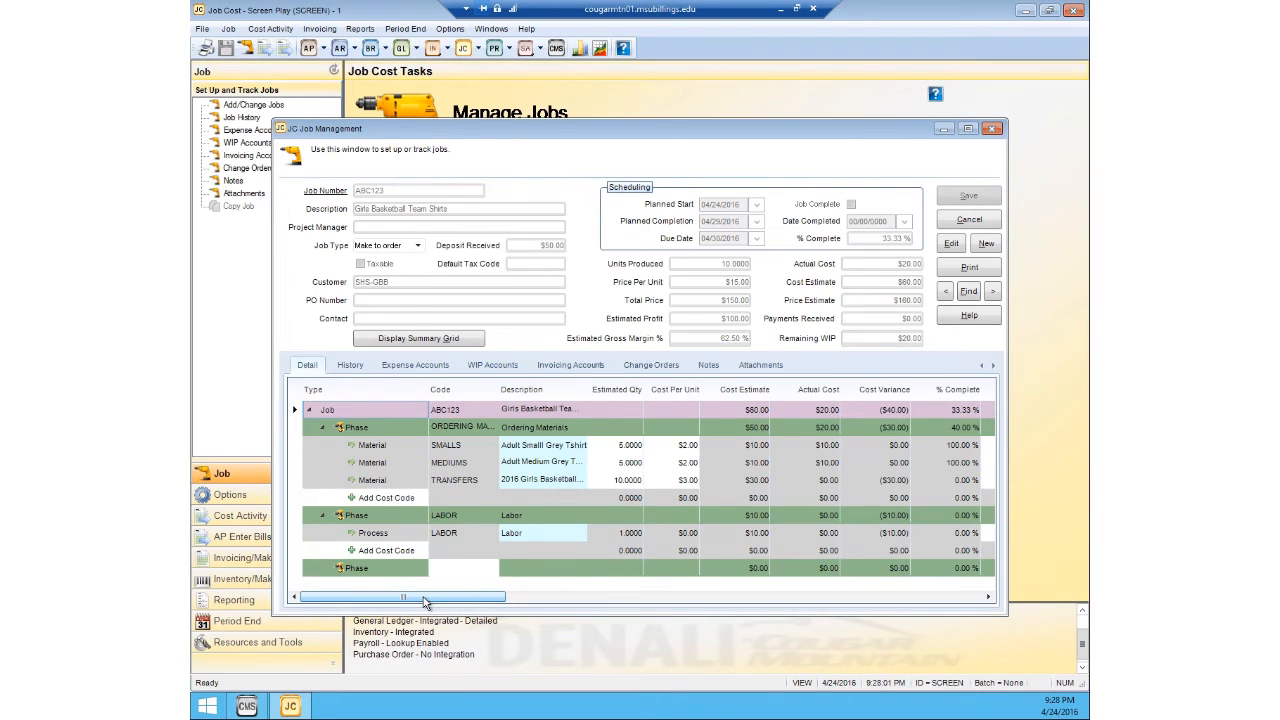
left_click_drag(423, 601, 476, 601)
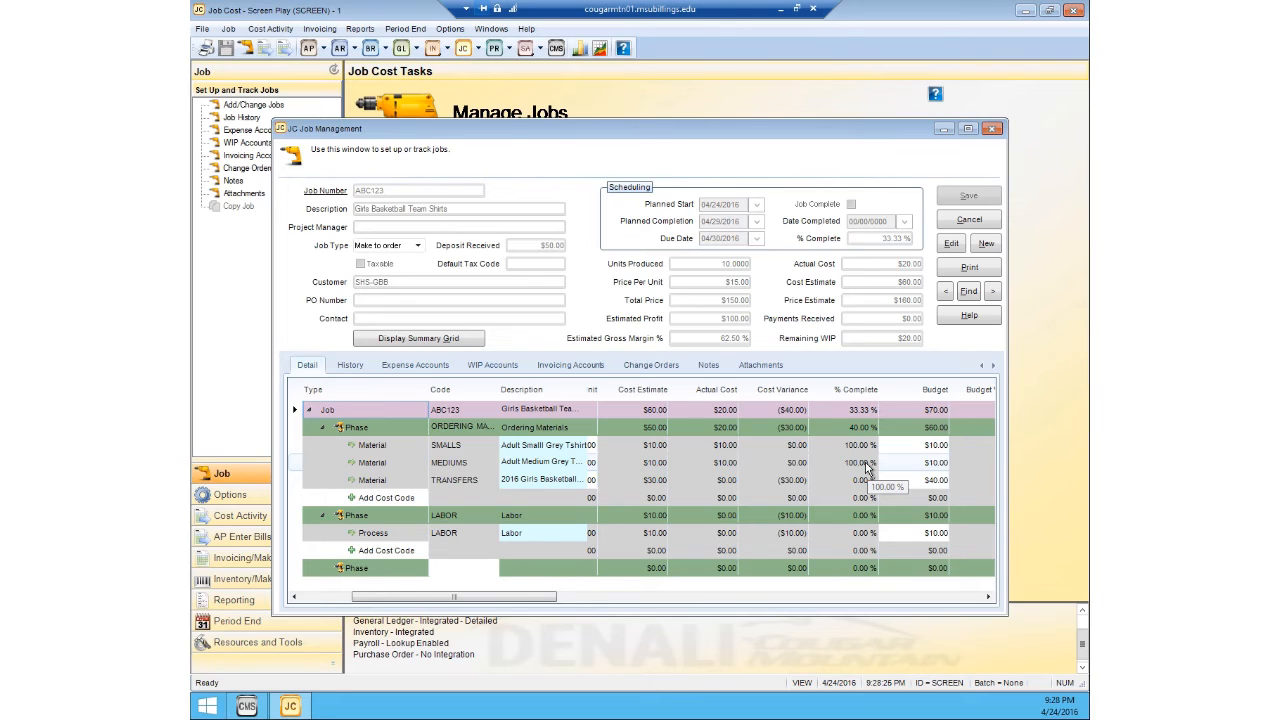
left_click_drag(544, 598, 450, 609)
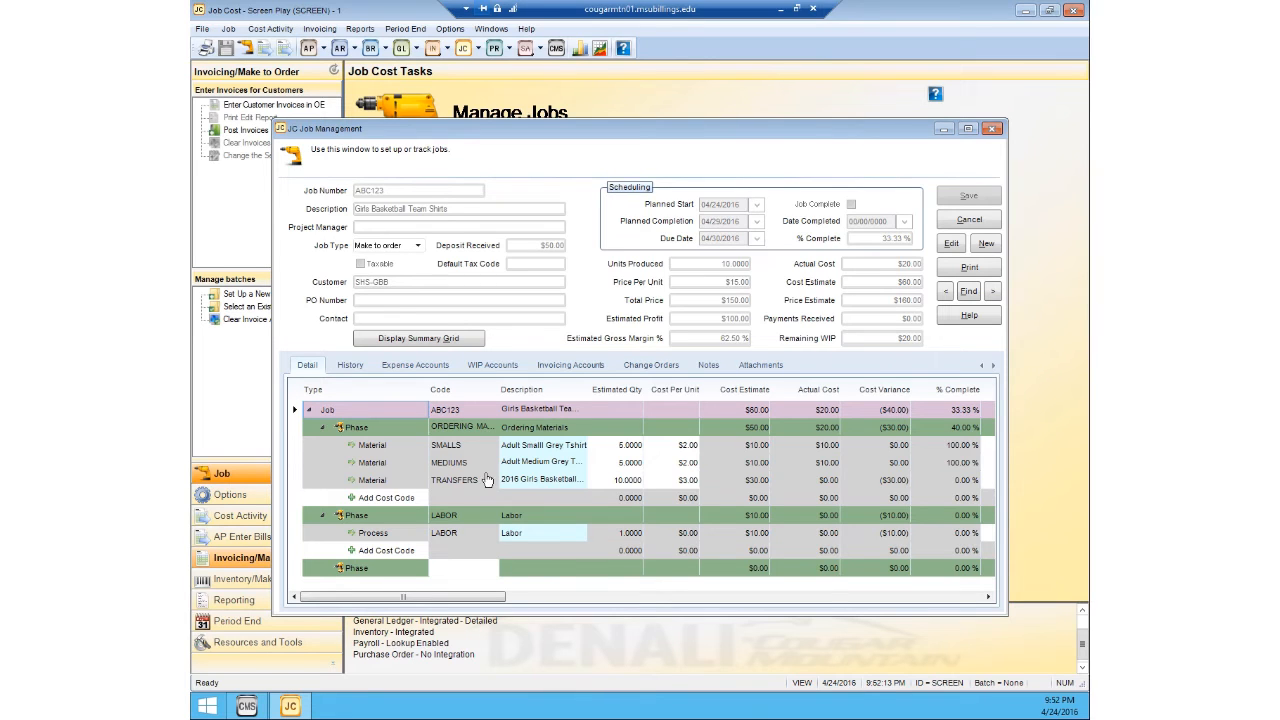
left_click(991, 130)
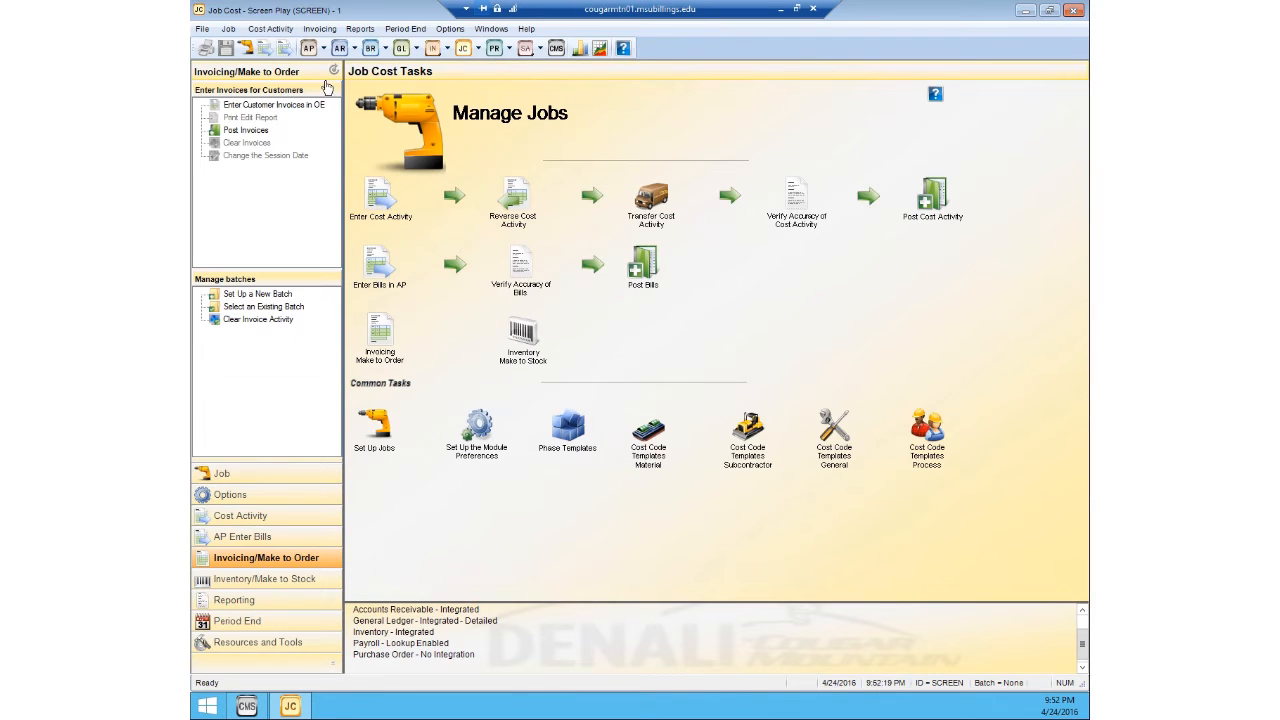
Step: Open bill entry in AP using the existing batch AAAAAD
left_click(280, 31)
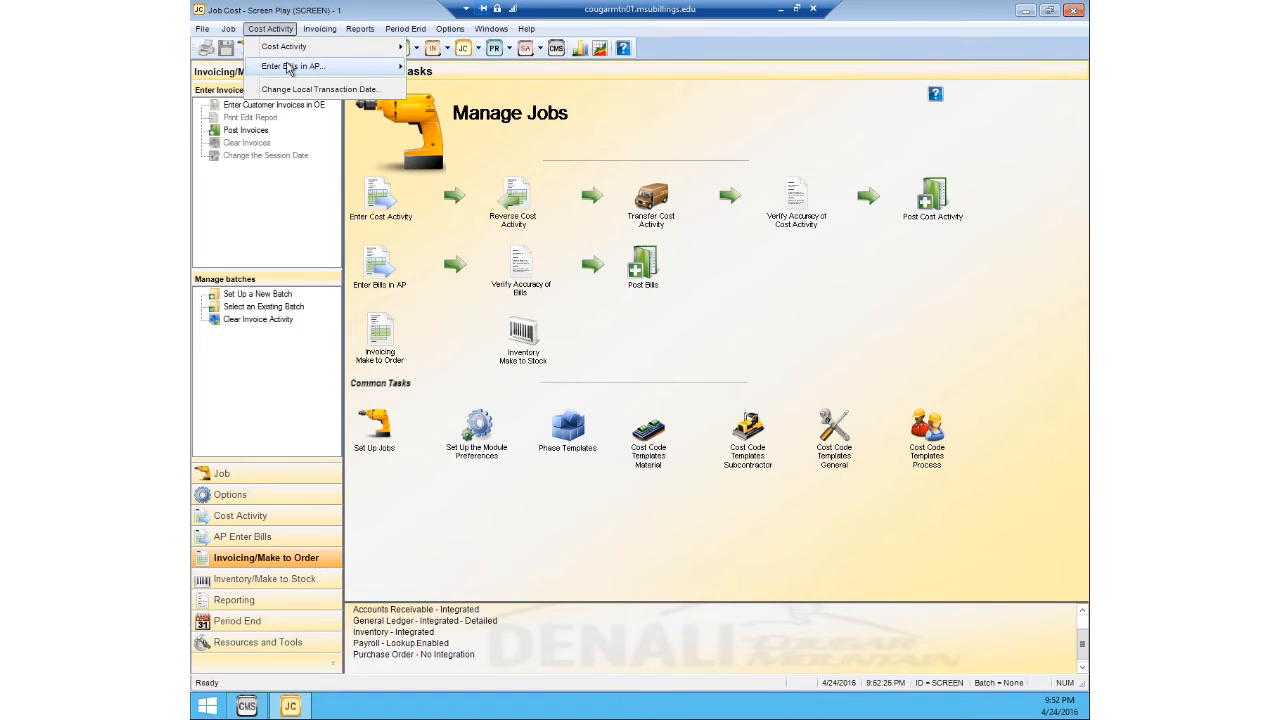
mouse_move(288, 67)
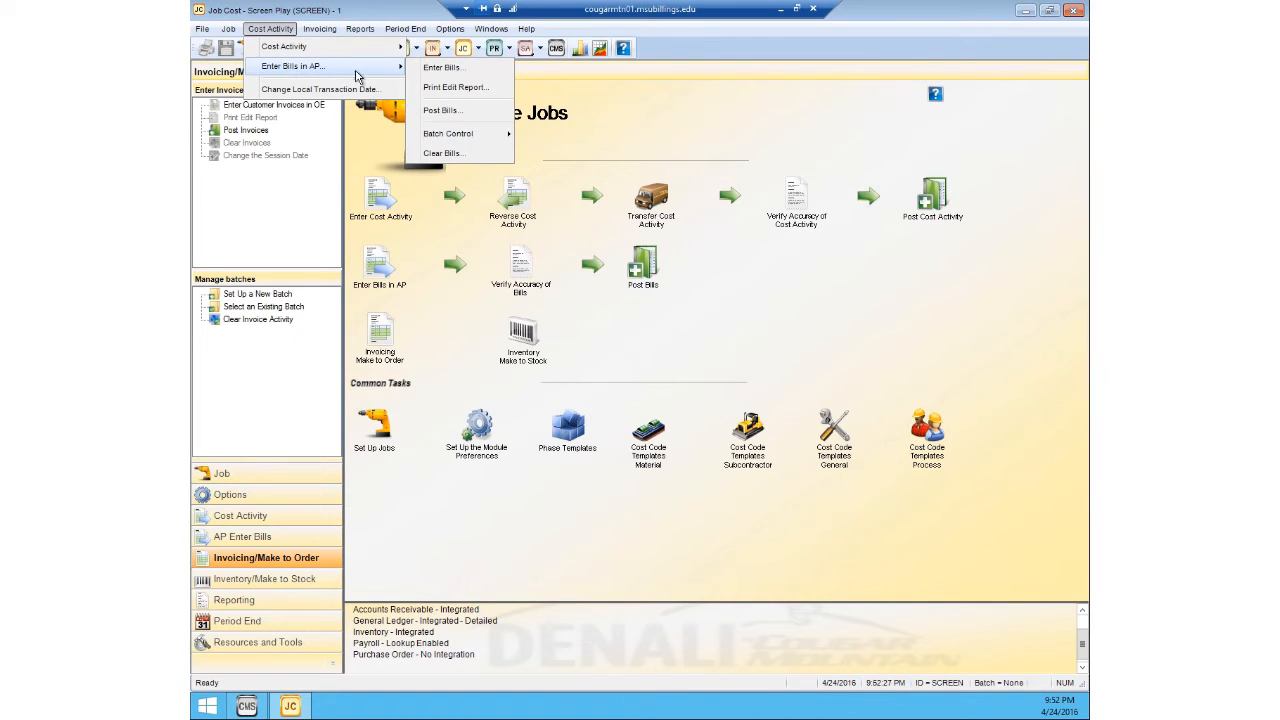
left_click(428, 70)
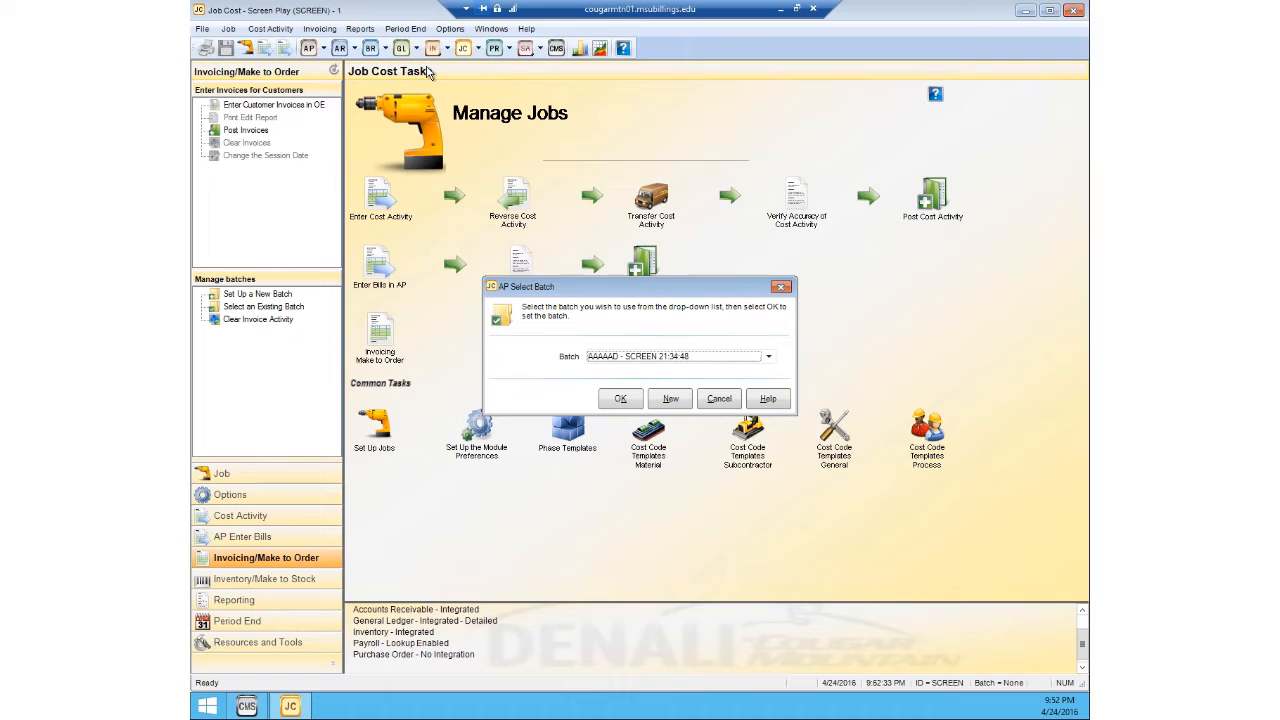
left_click(620, 403)
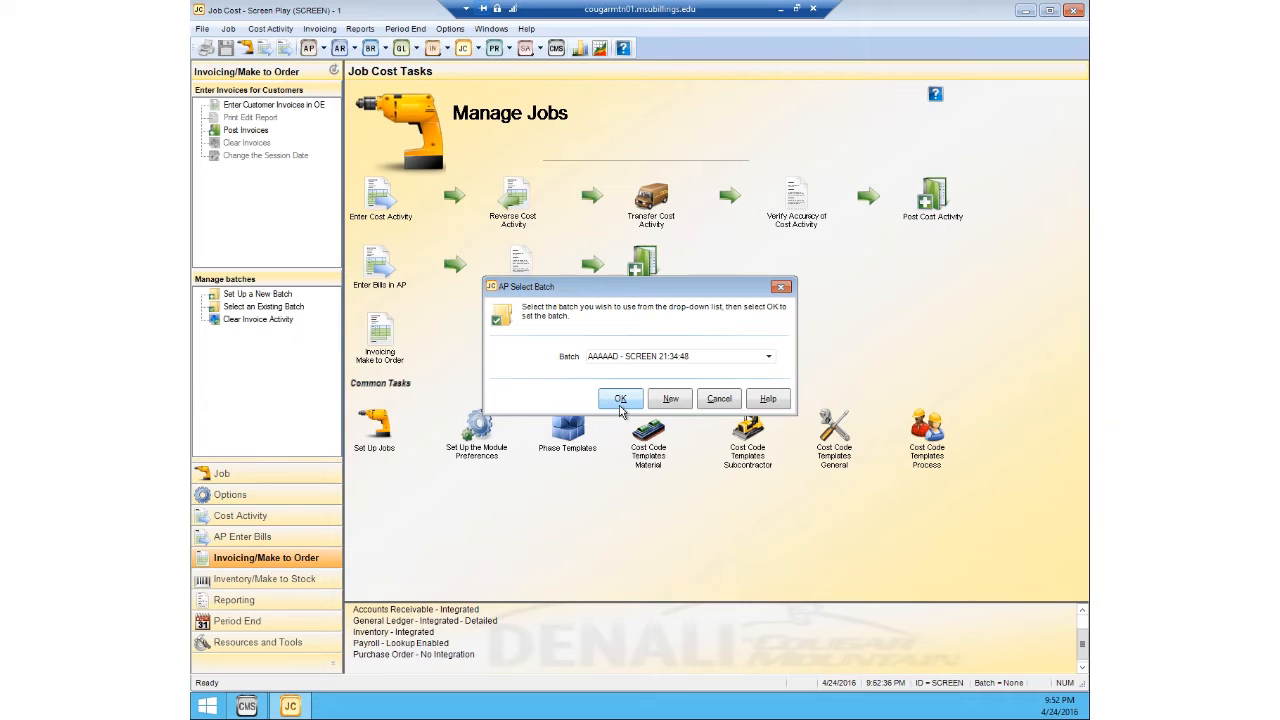
left_click(620, 405)
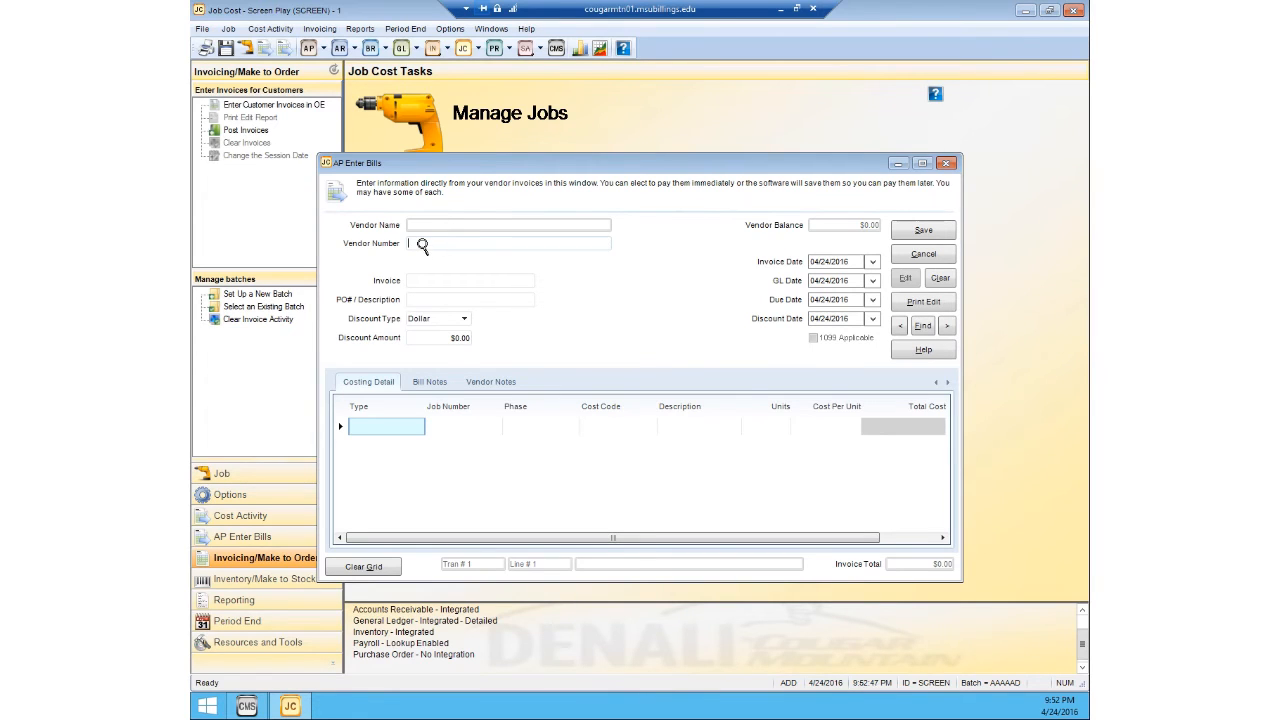
Step: Select Transfer Express as the bill's vendor and enter invoice number 1234
double_click(422, 245)
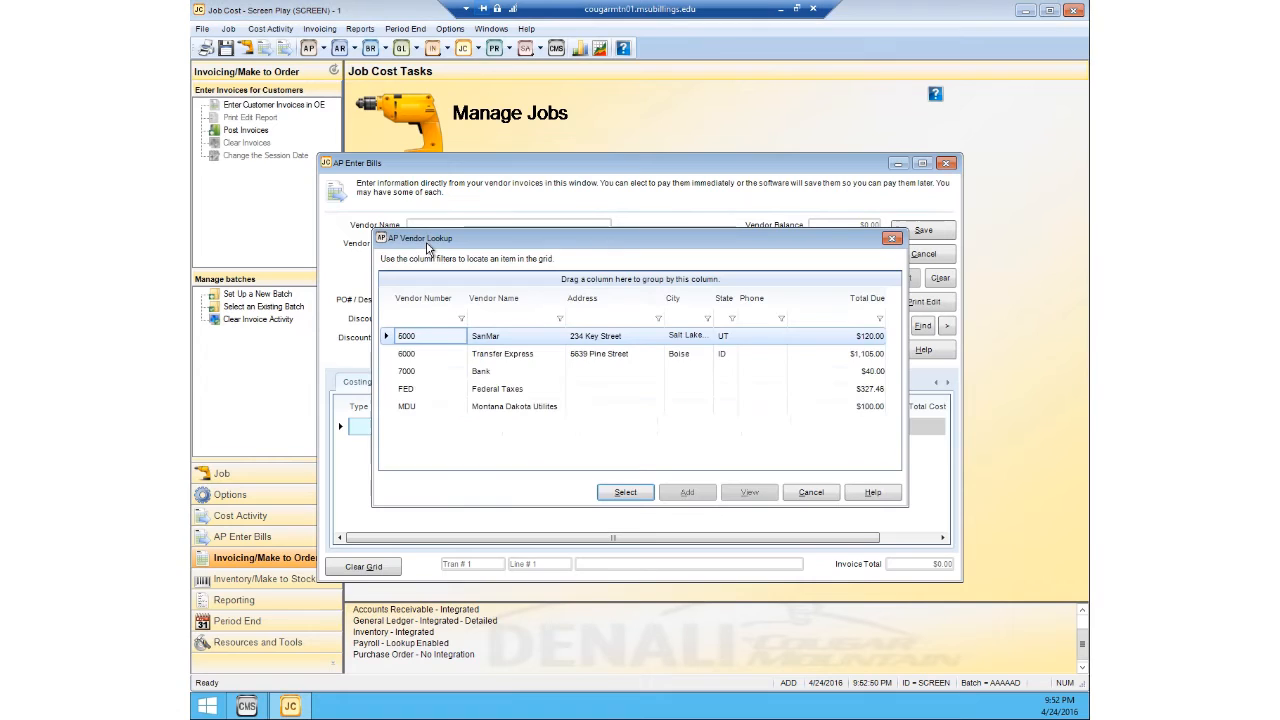
left_click(474, 355)
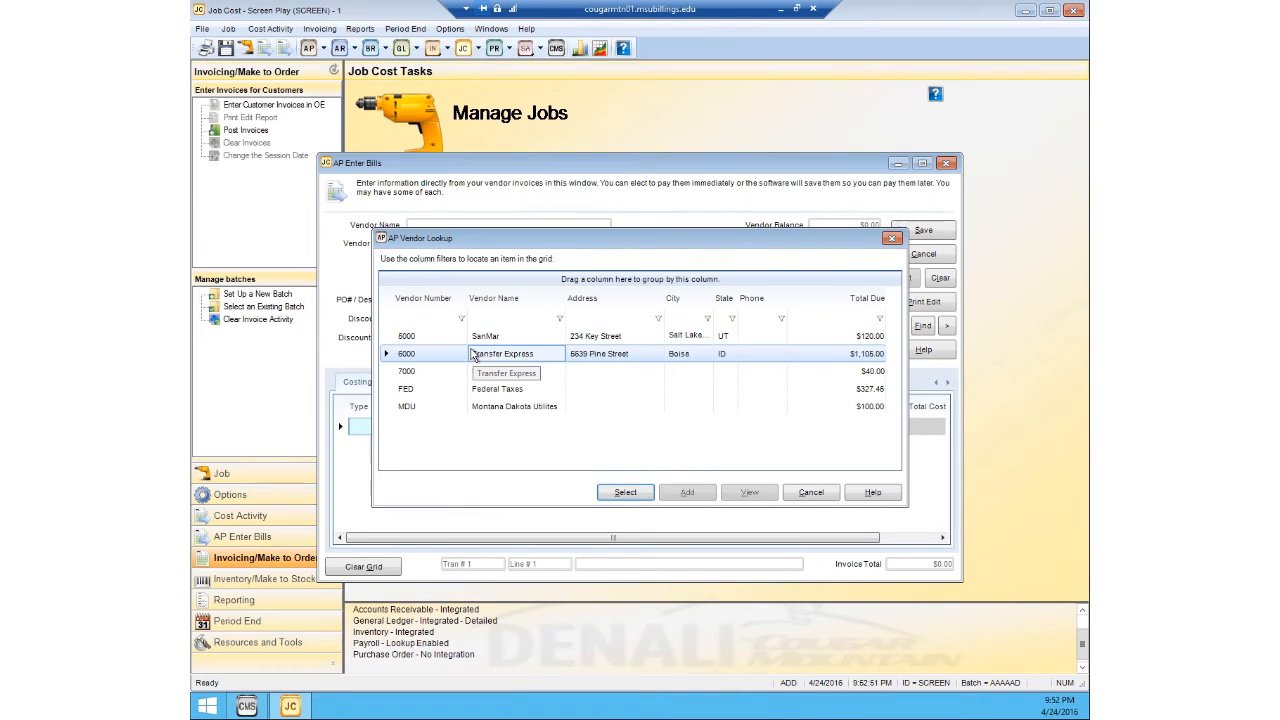
left_click(627, 496)
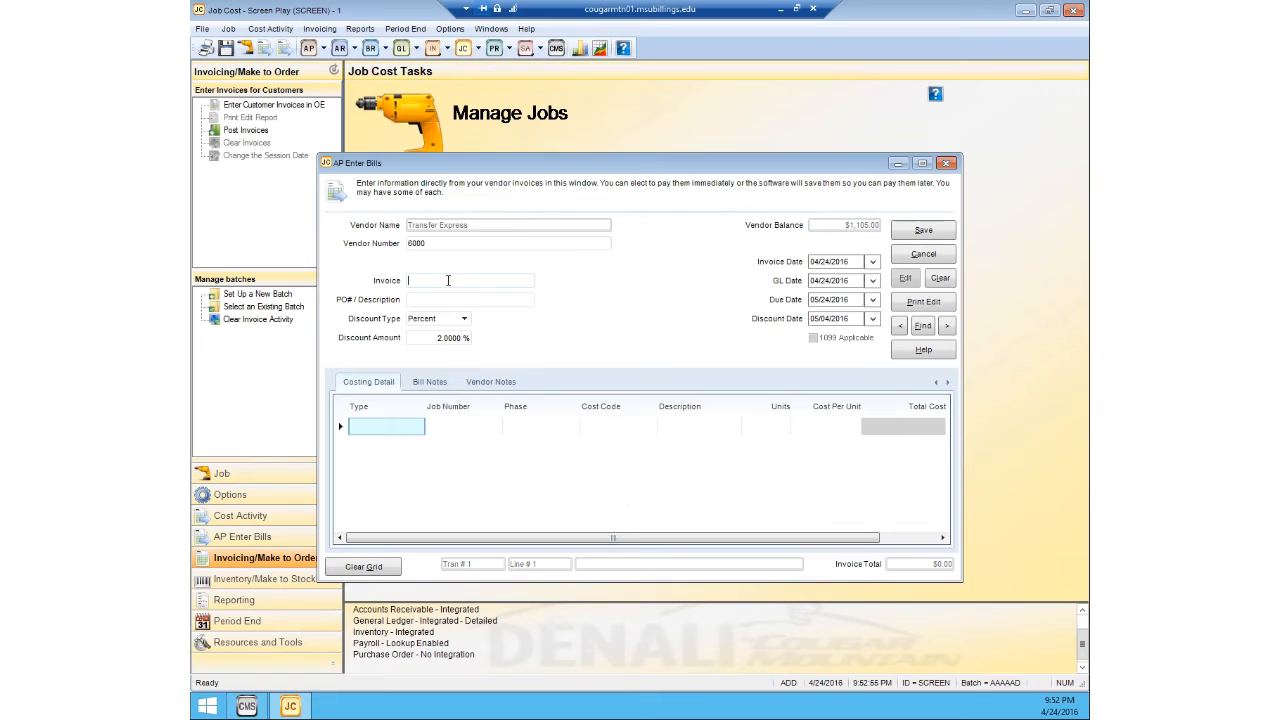
type("1234")
Step: Set the bill's discount amount to 0 percent, keeping the discount type as Percent
left_click(446, 320)
left_click(449, 344)
left_click(458, 338)
key("BackSpace")
left_click(500, 299)
Step: Start a Material costing line on the bill for job ABC123 and phase ORDERING MATERIALS
left_click(395, 427)
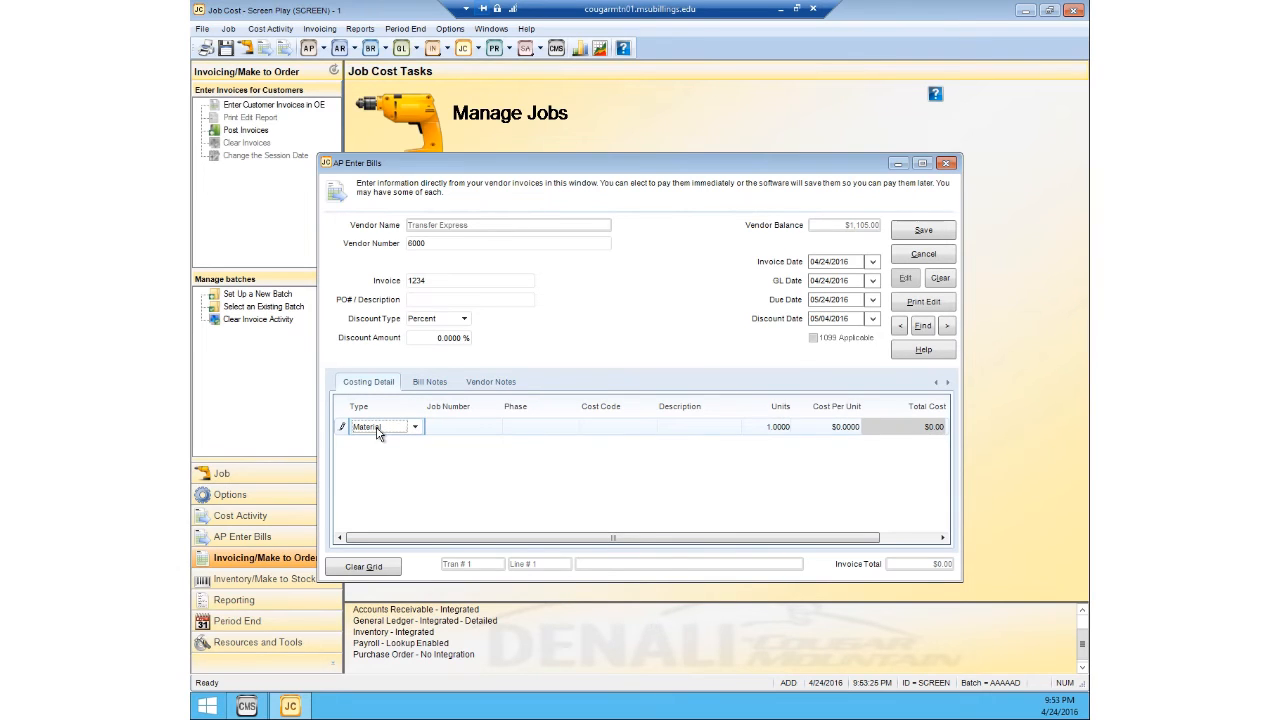
left_click(447, 427)
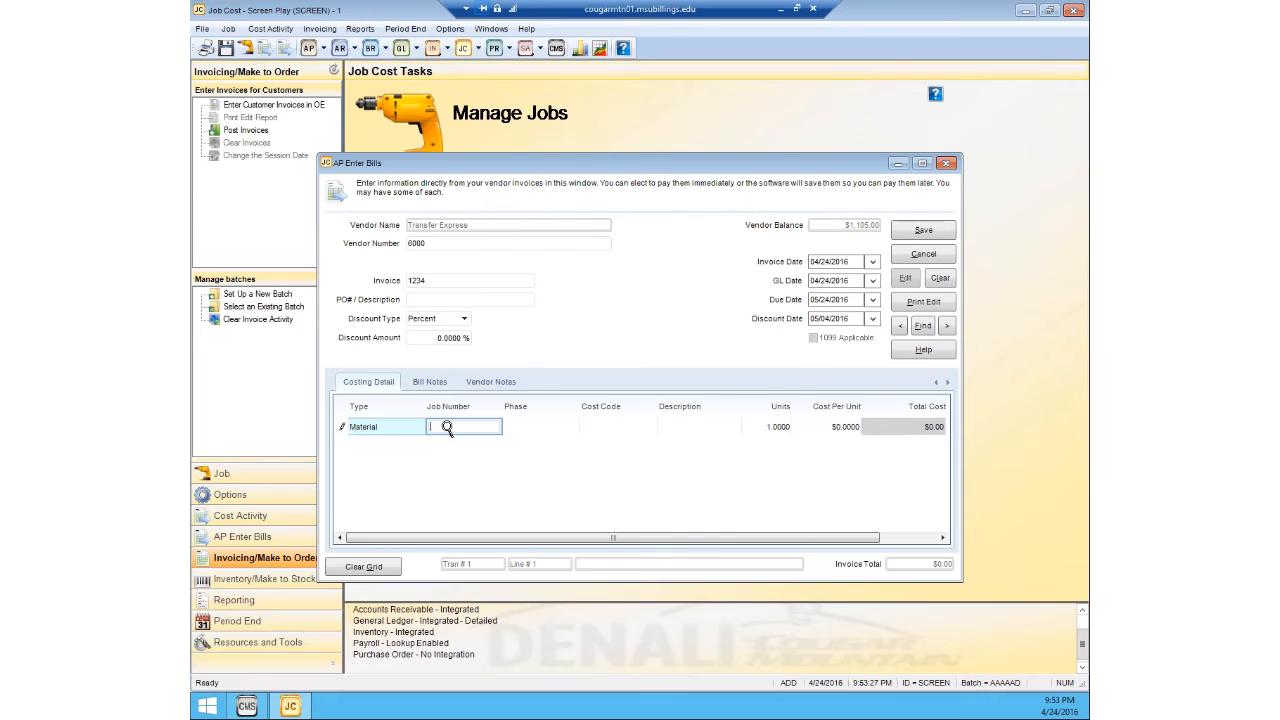
left_click(447, 427)
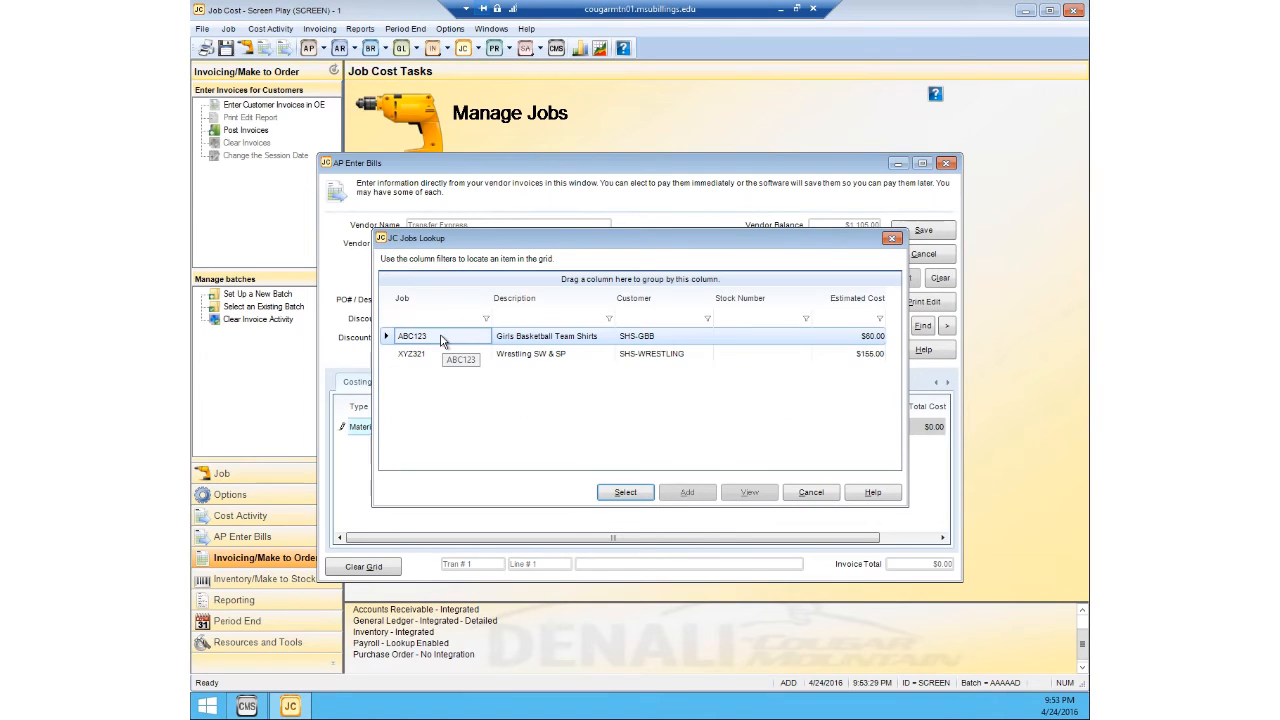
left_click(625, 492)
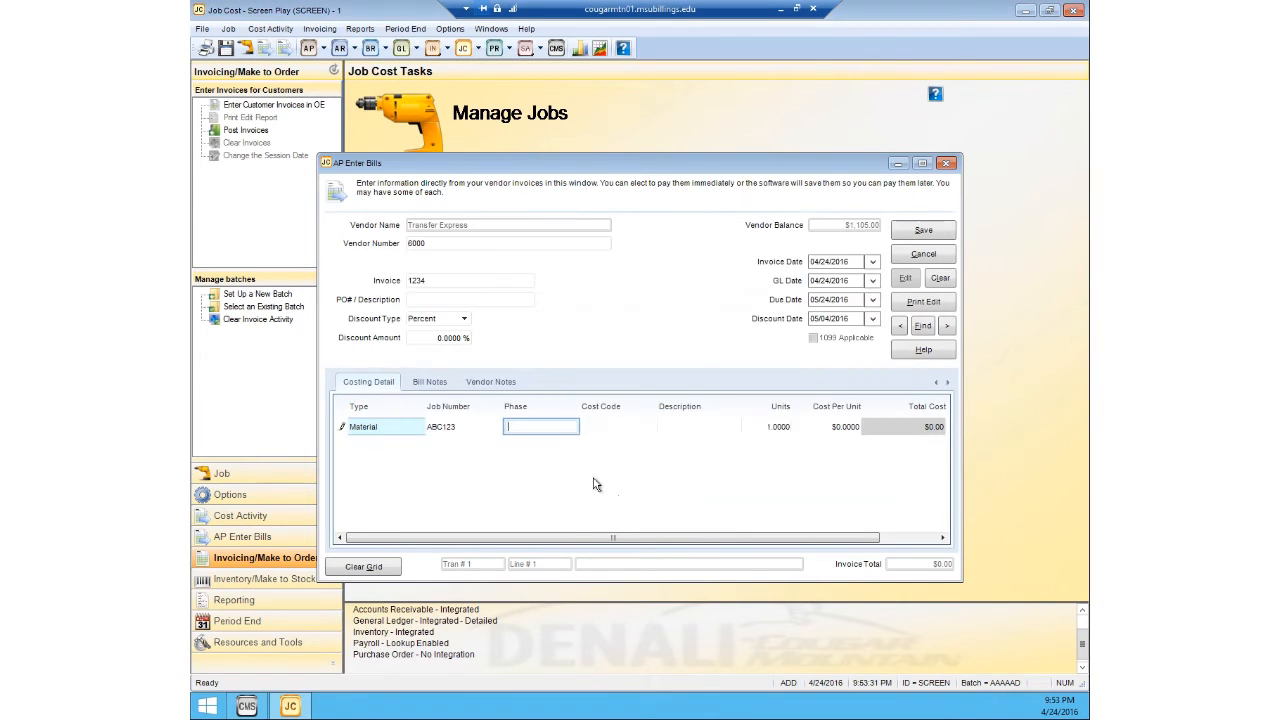
left_click(546, 430)
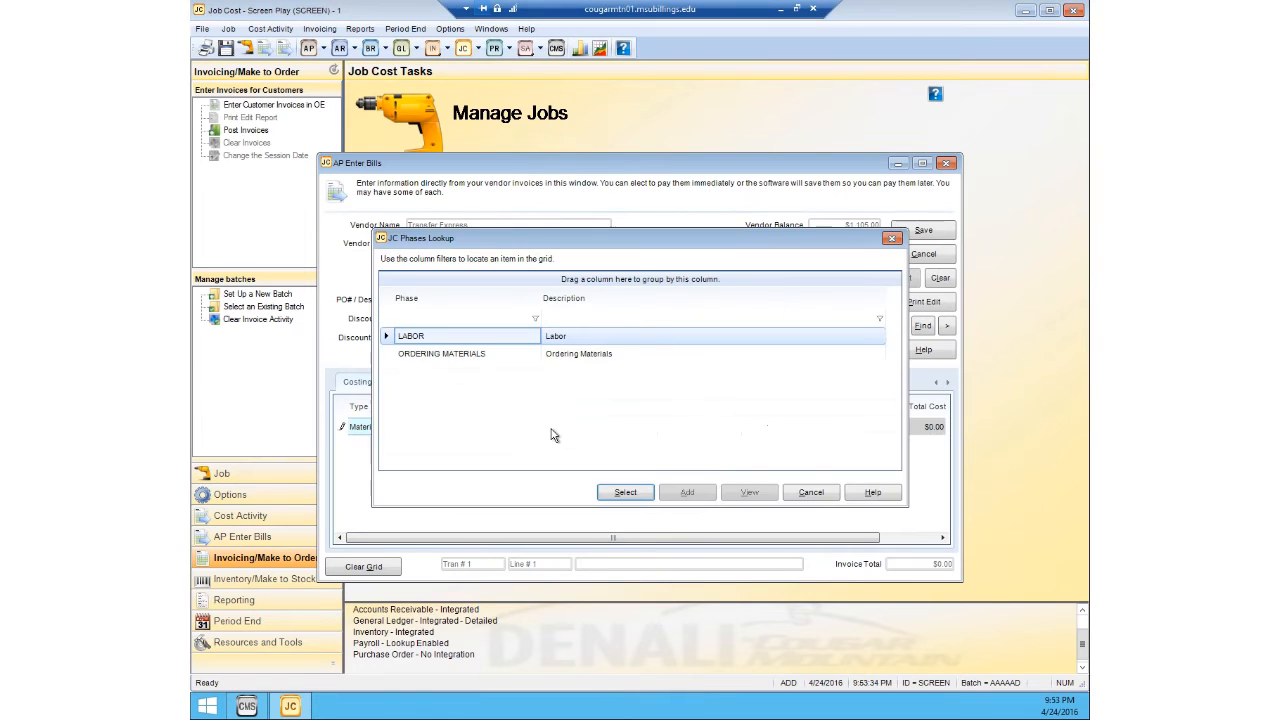
left_click(509, 356)
left_click(620, 490)
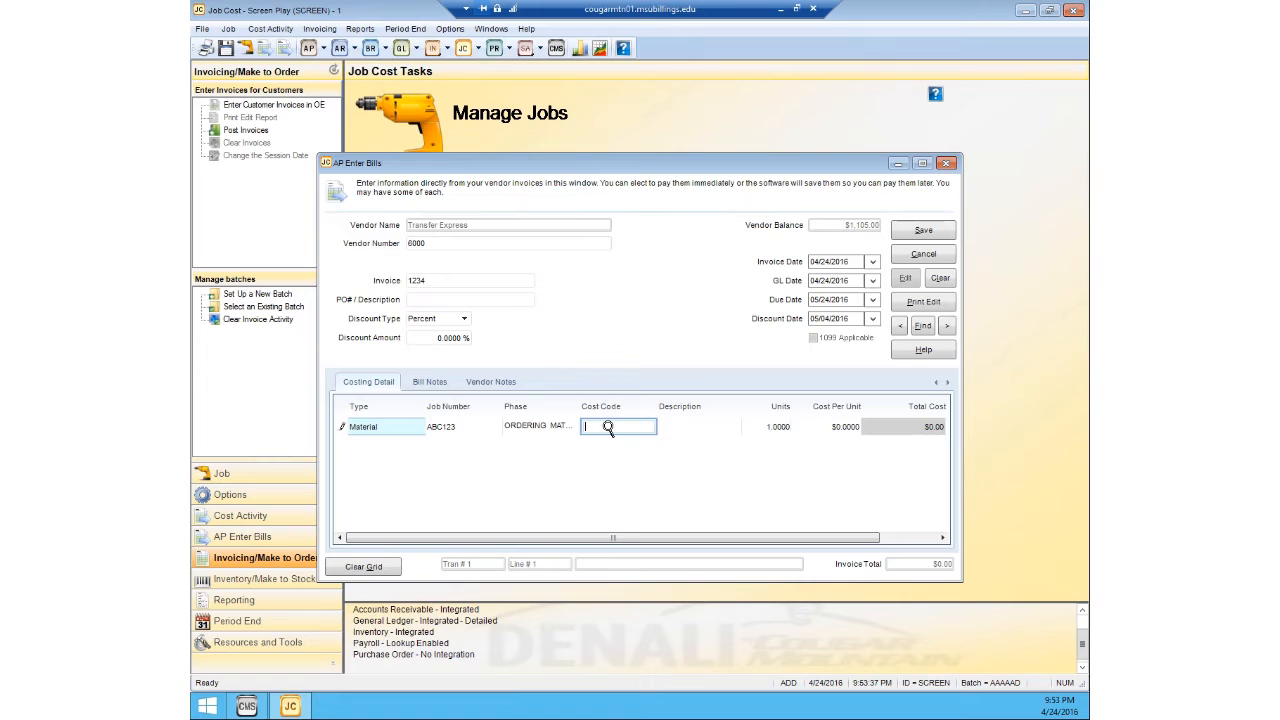
Step: Assign cost code TRANSFERS to the material line and set its cost per unit to $3
left_click(608, 426)
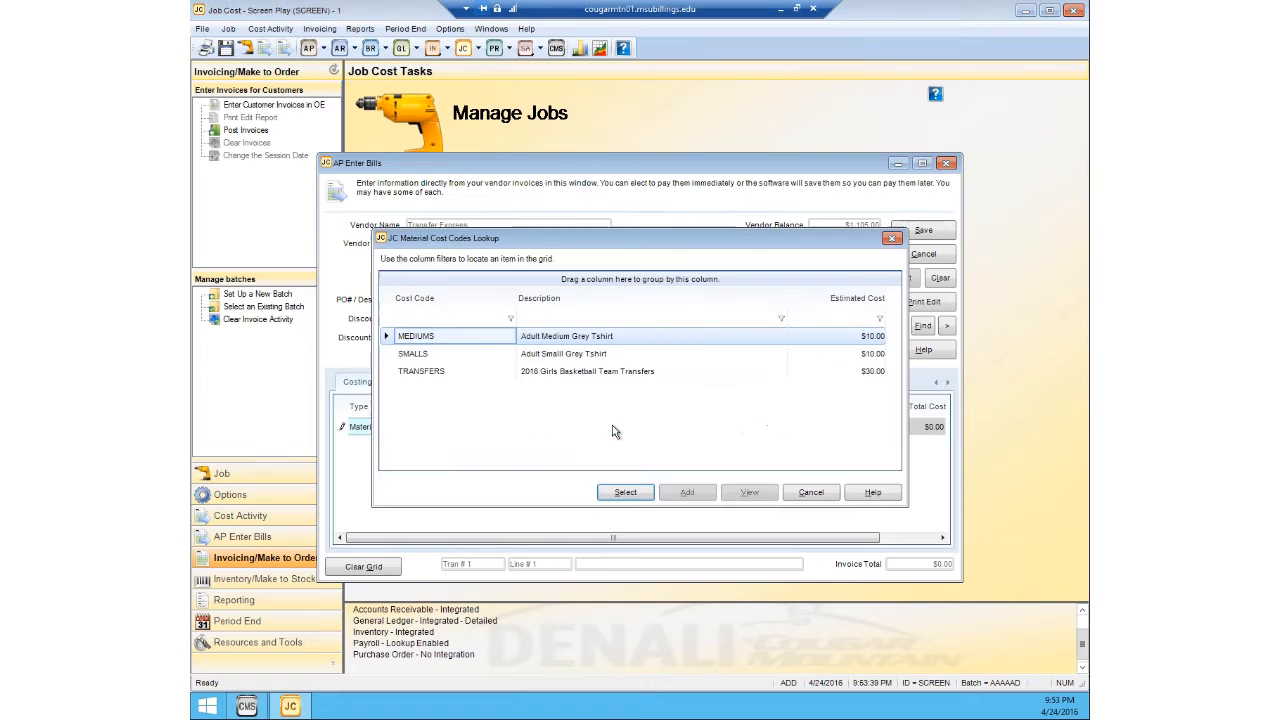
left_click(605, 373)
left_click(623, 493)
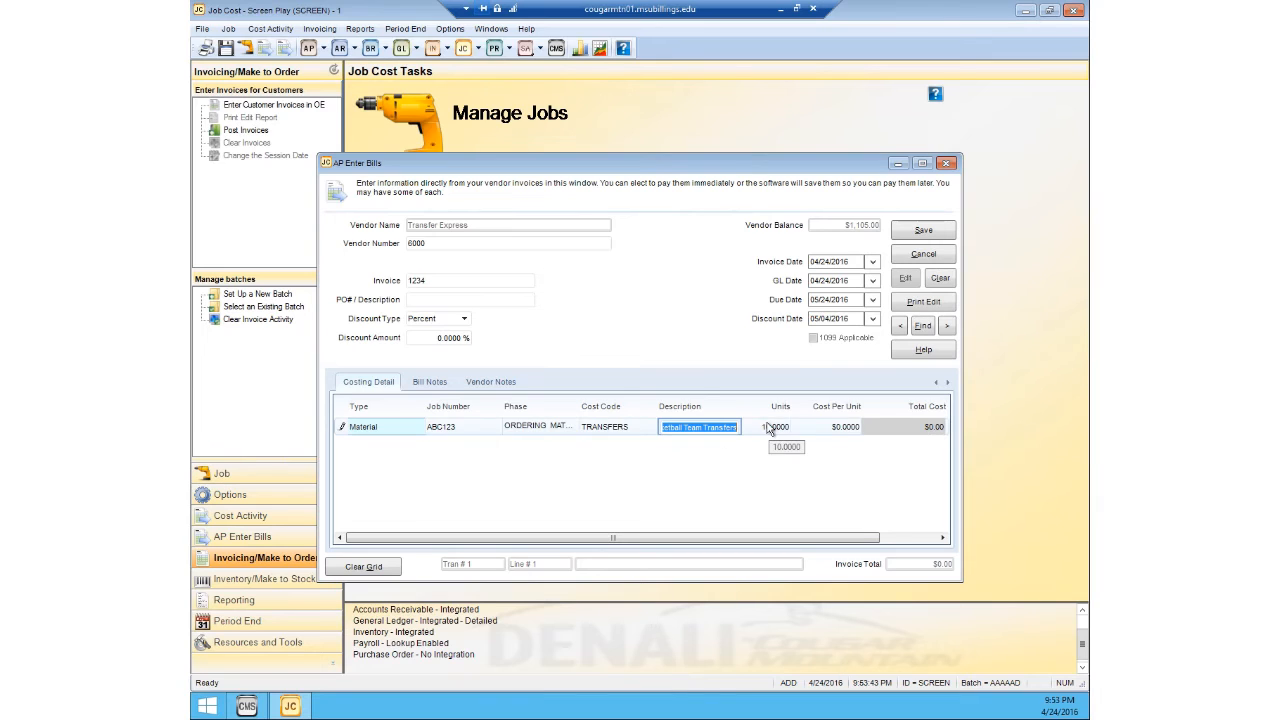
left_click(825, 426)
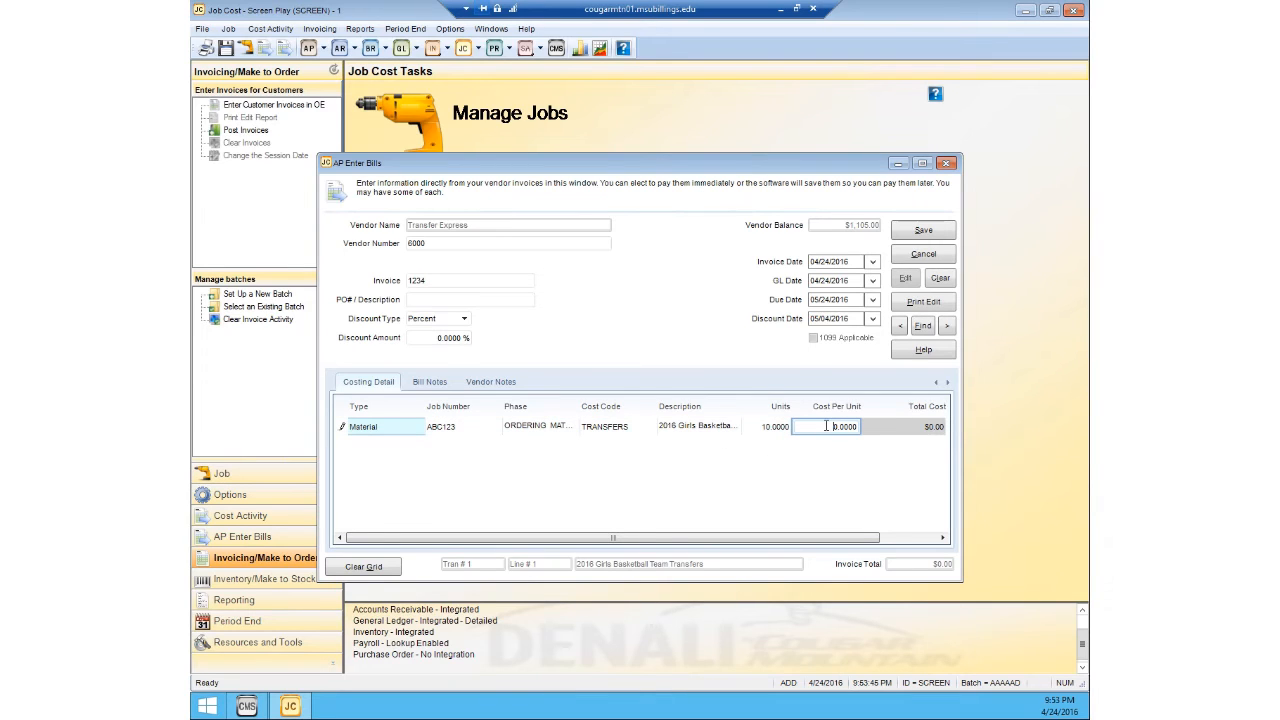
left_click_drag(826, 426, 865, 426)
type("3")
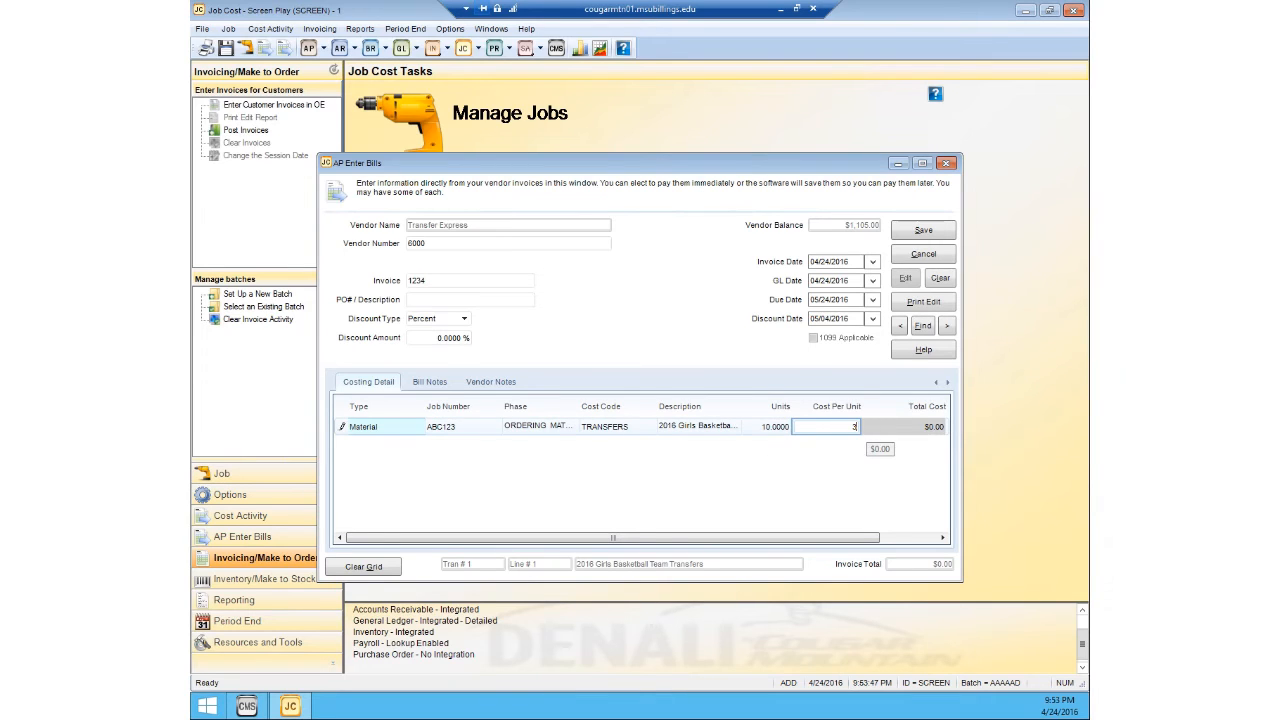
key("Return")
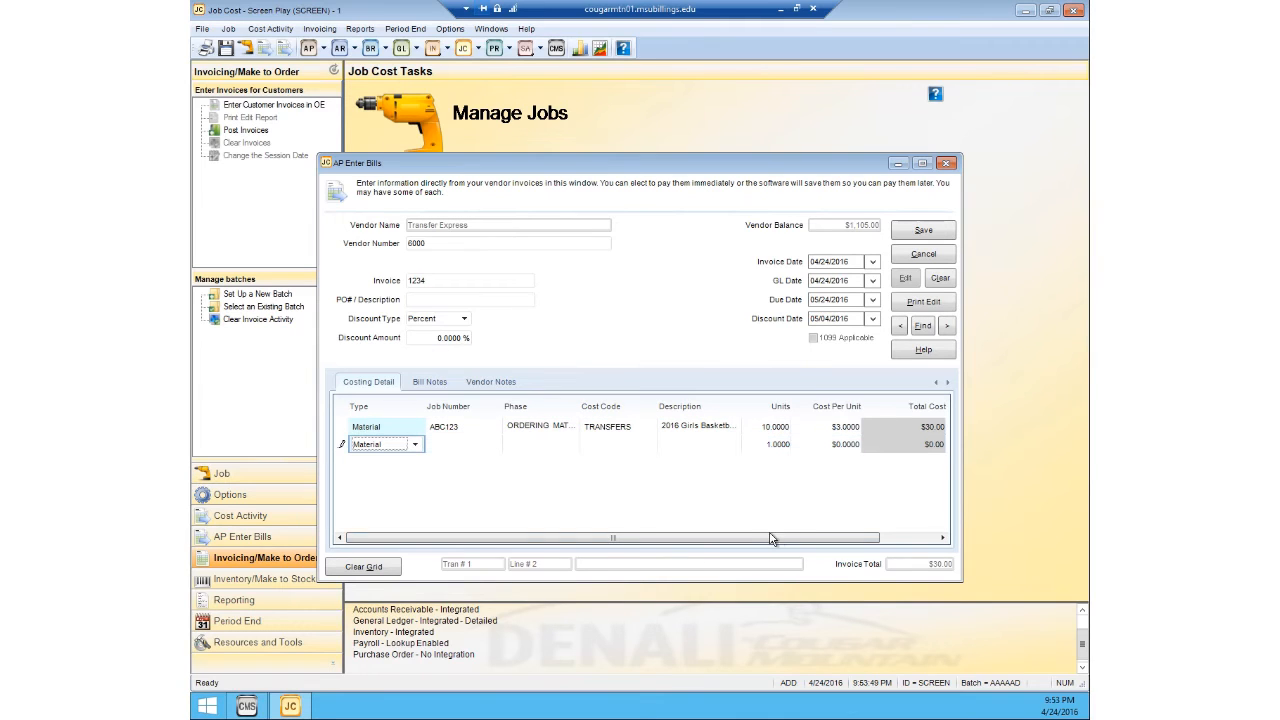
Step: Turn off the discount for the TRANSFERS line of the bill
left_click_drag(777, 541, 874, 541)
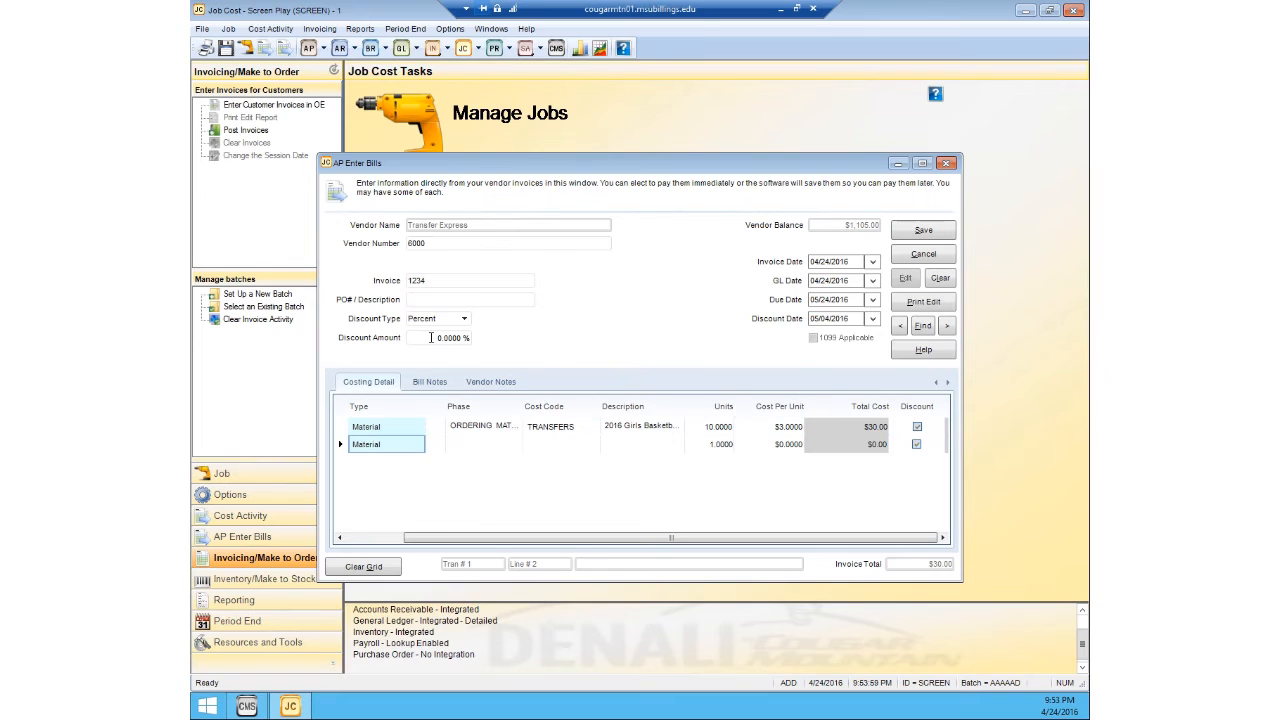
left_click(917, 426)
left_click(270, 27)
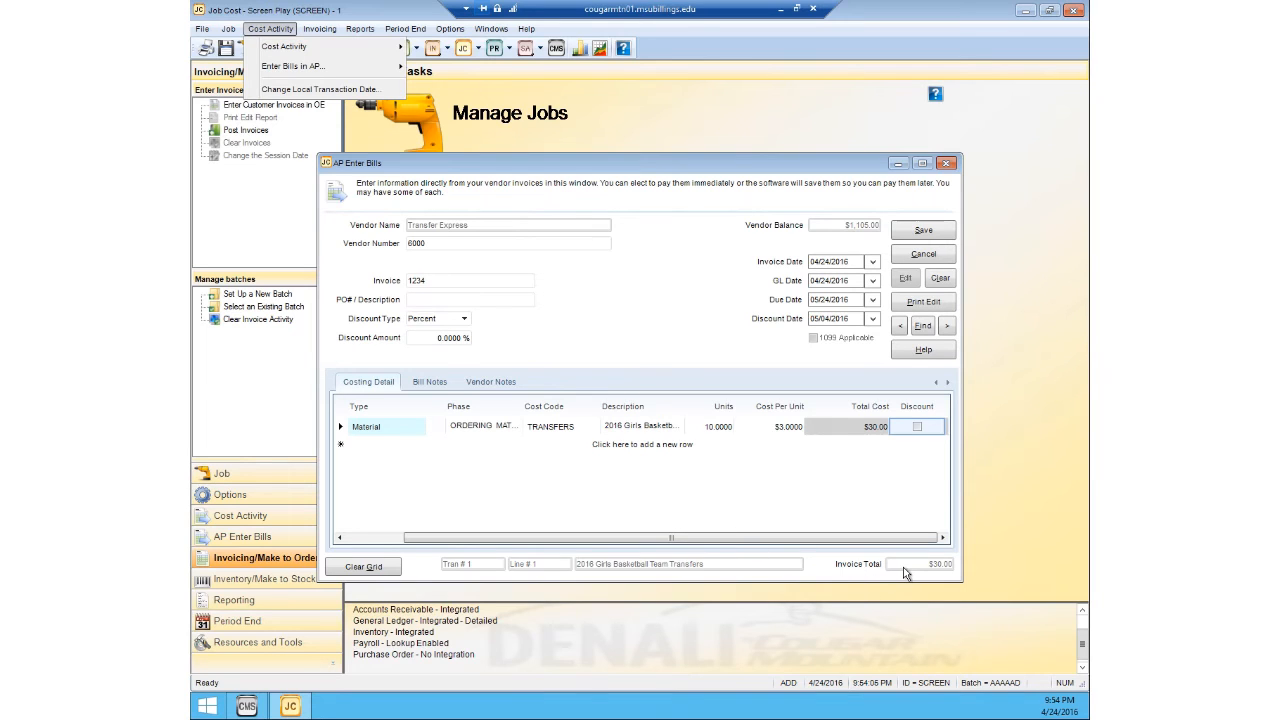
Step: Save the Transfer Express bill and close the bill entry window
left_click_drag(858, 540, 649, 540)
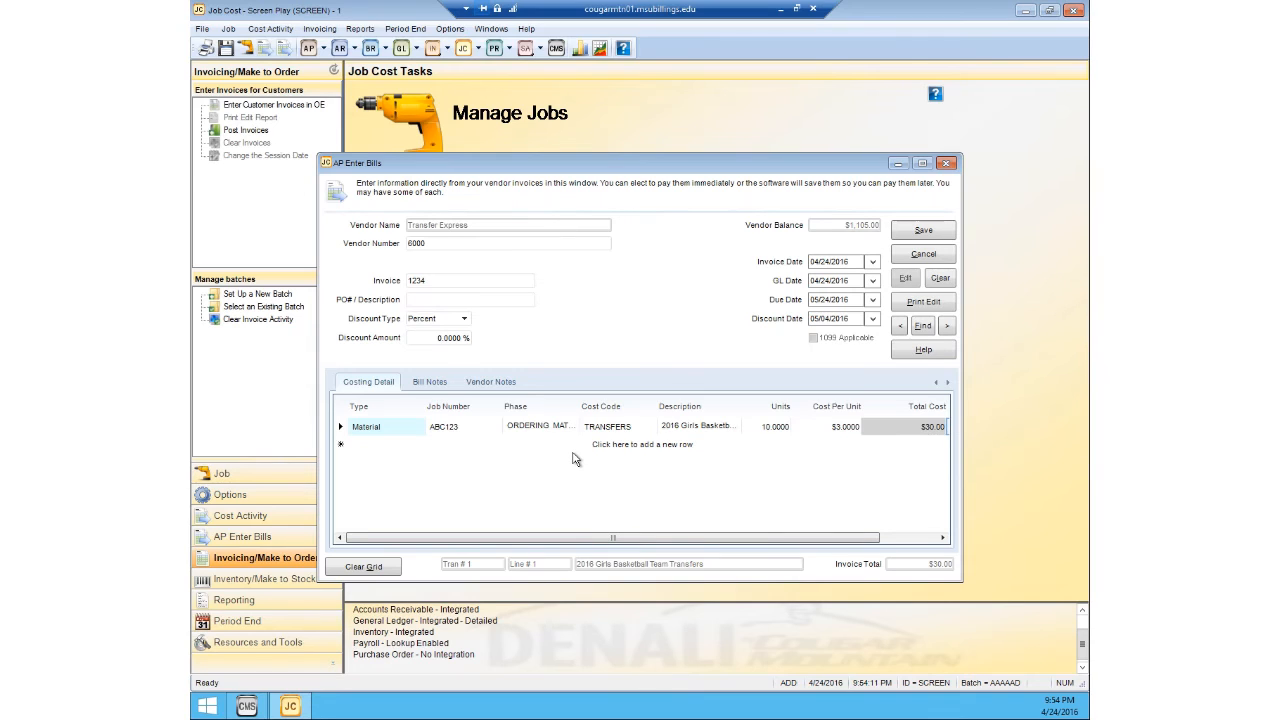
left_click(938, 234)
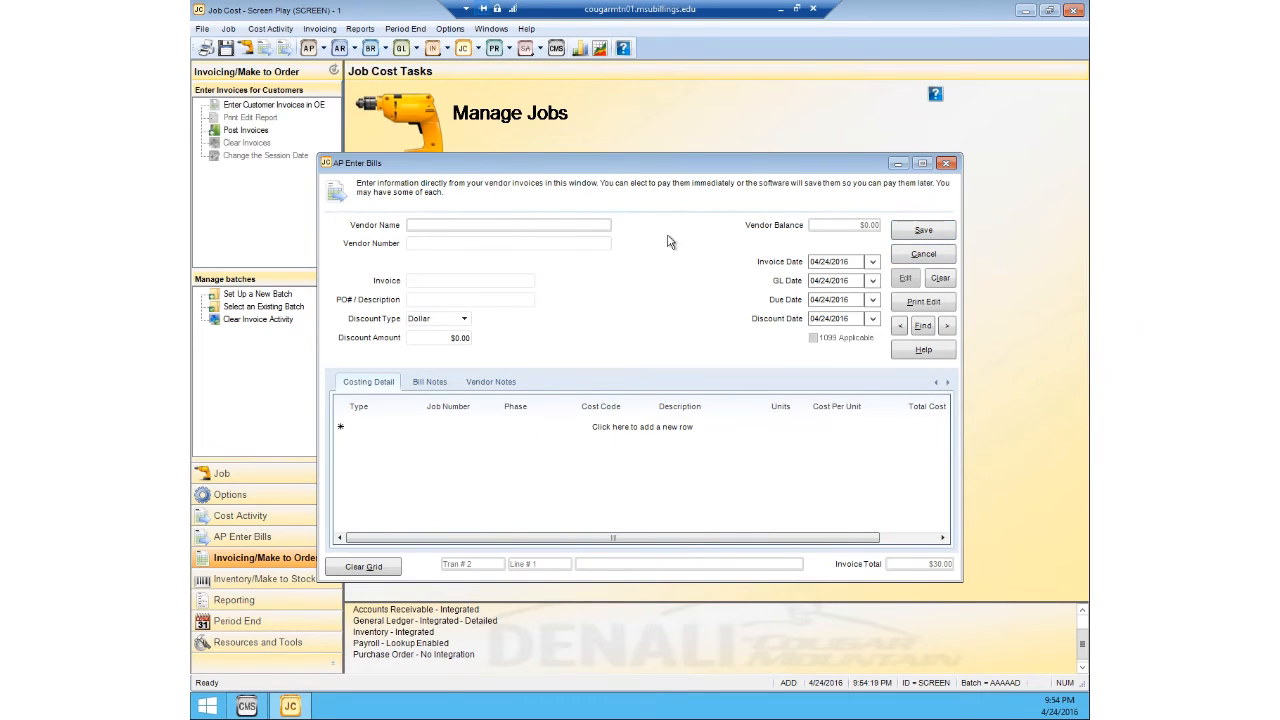
left_click(946, 164)
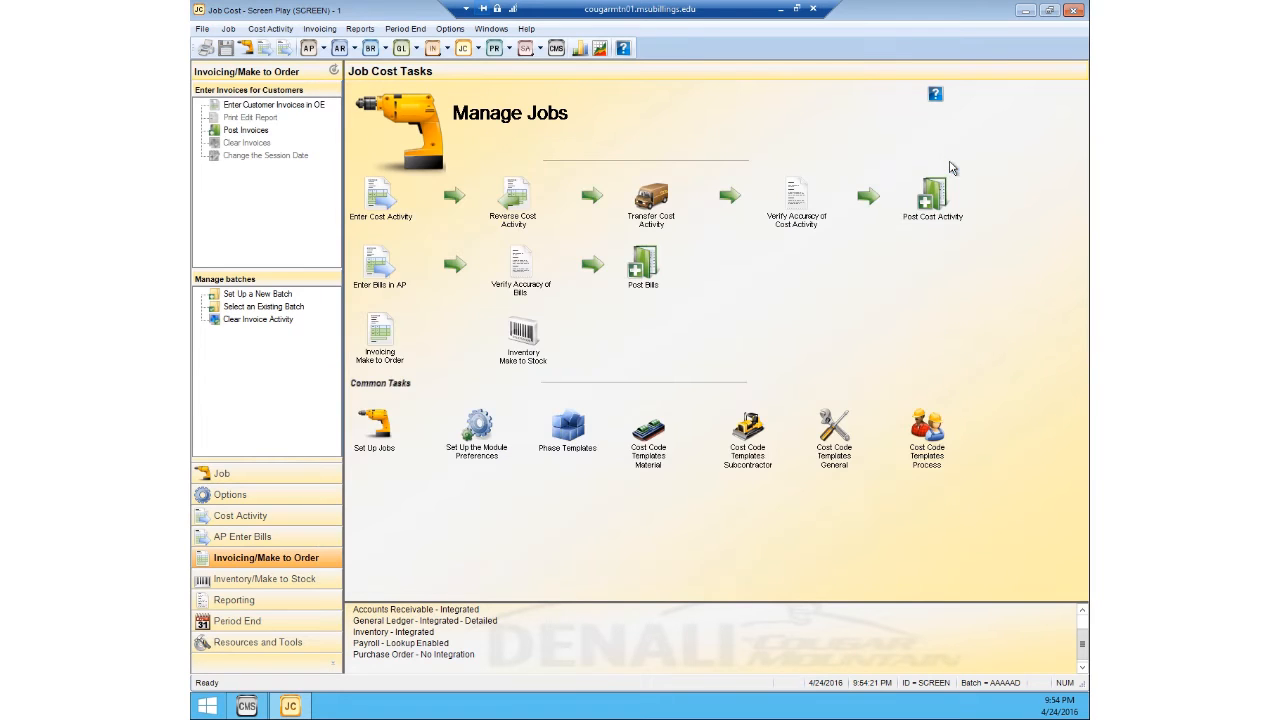
Step: Output the Detailed edit report for the AP bills to the screen, check the Transfer Express bill, and close the report
left_click(280, 29)
mouse_move(280, 48)
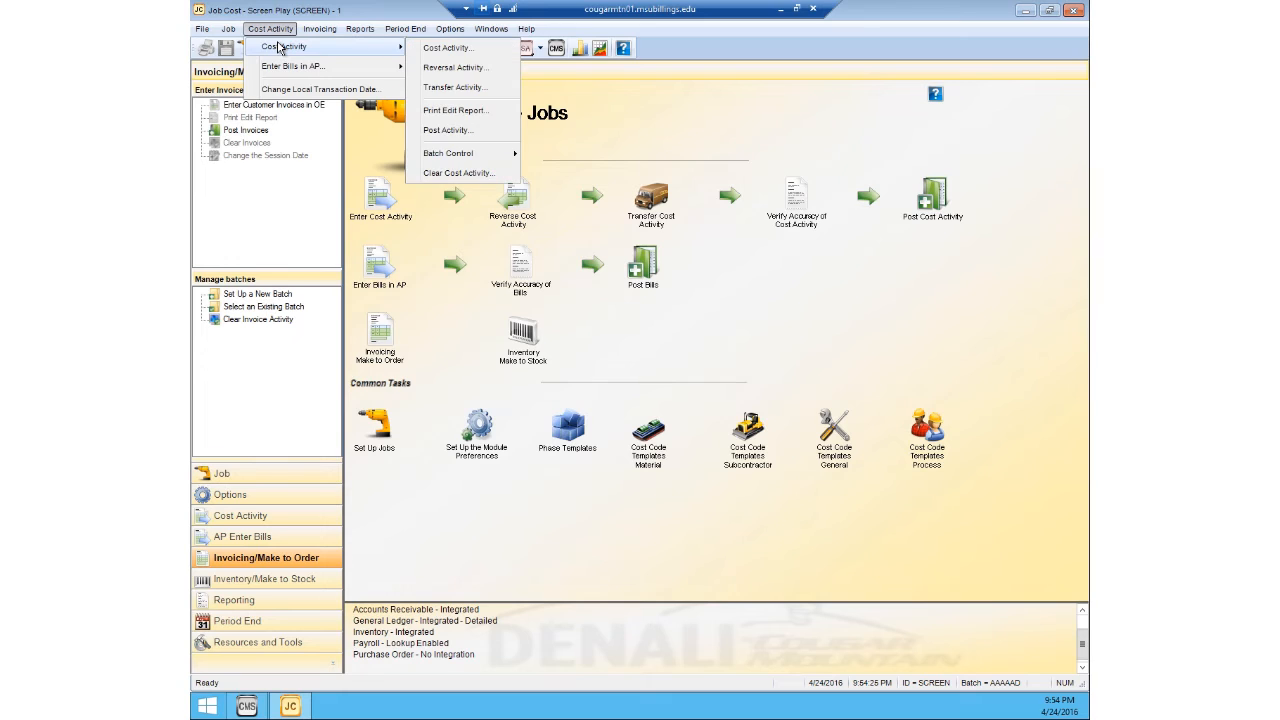
mouse_move(286, 71)
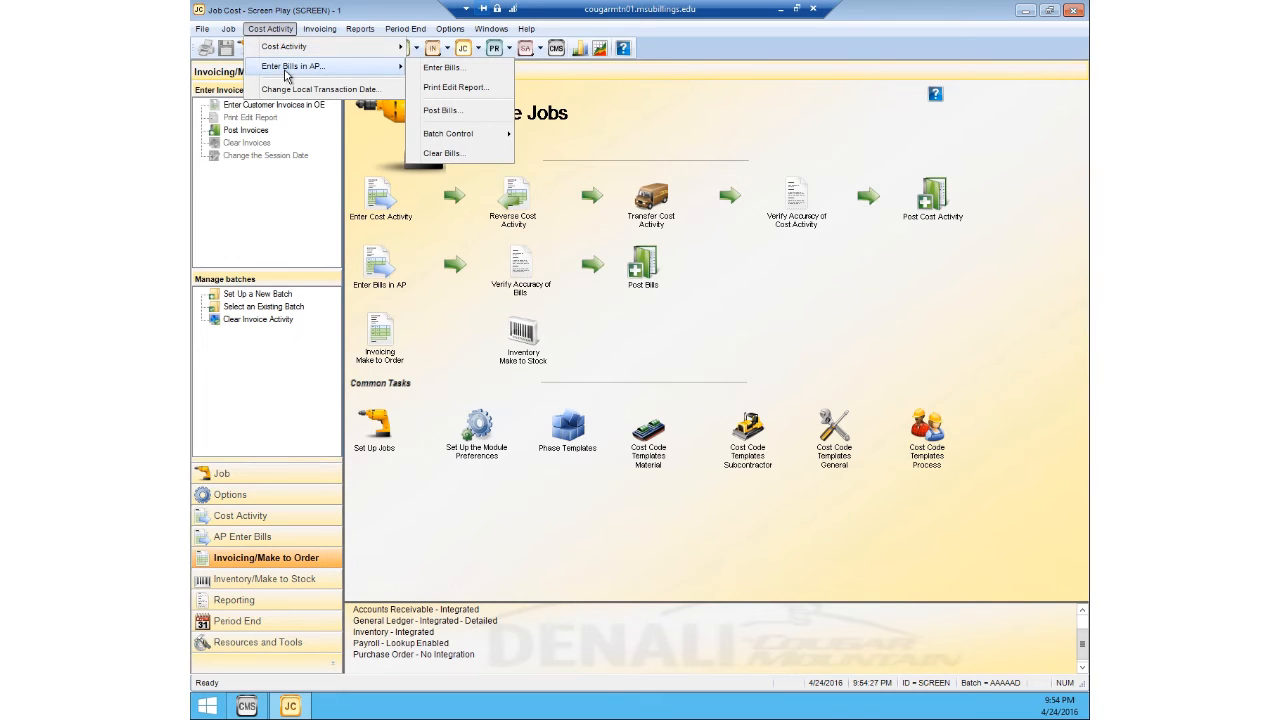
left_click(443, 94)
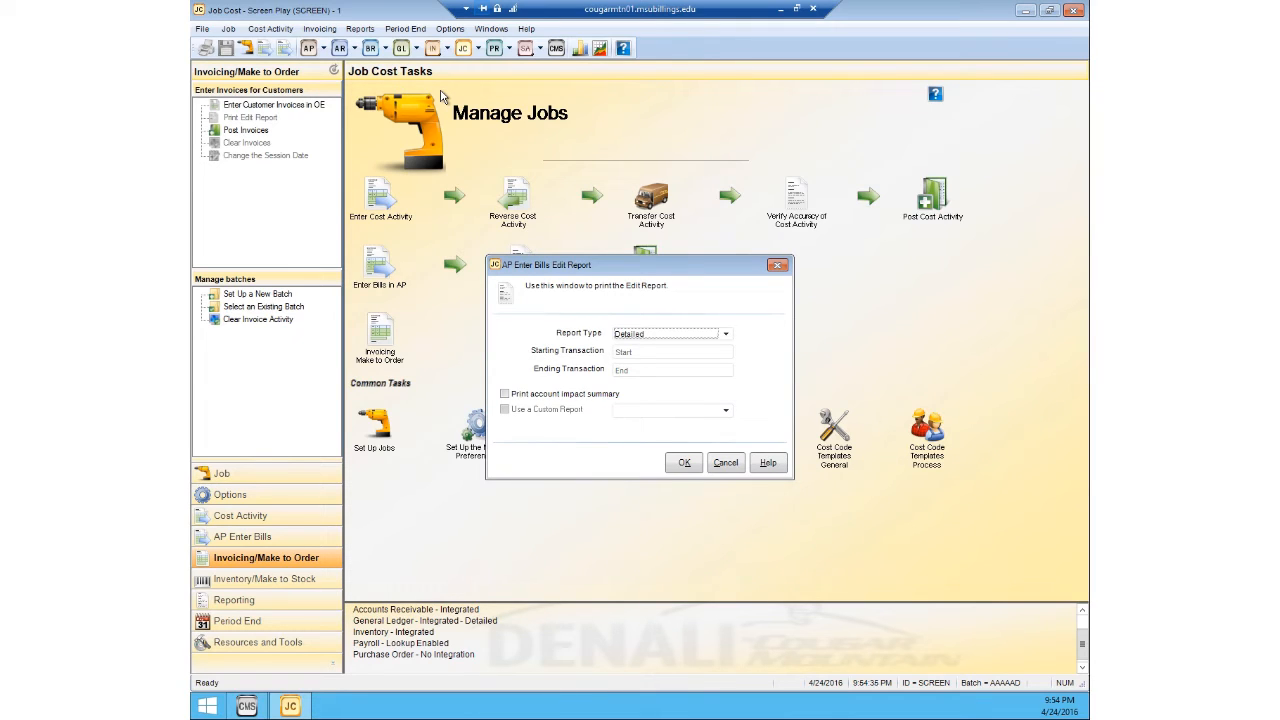
left_click(685, 463)
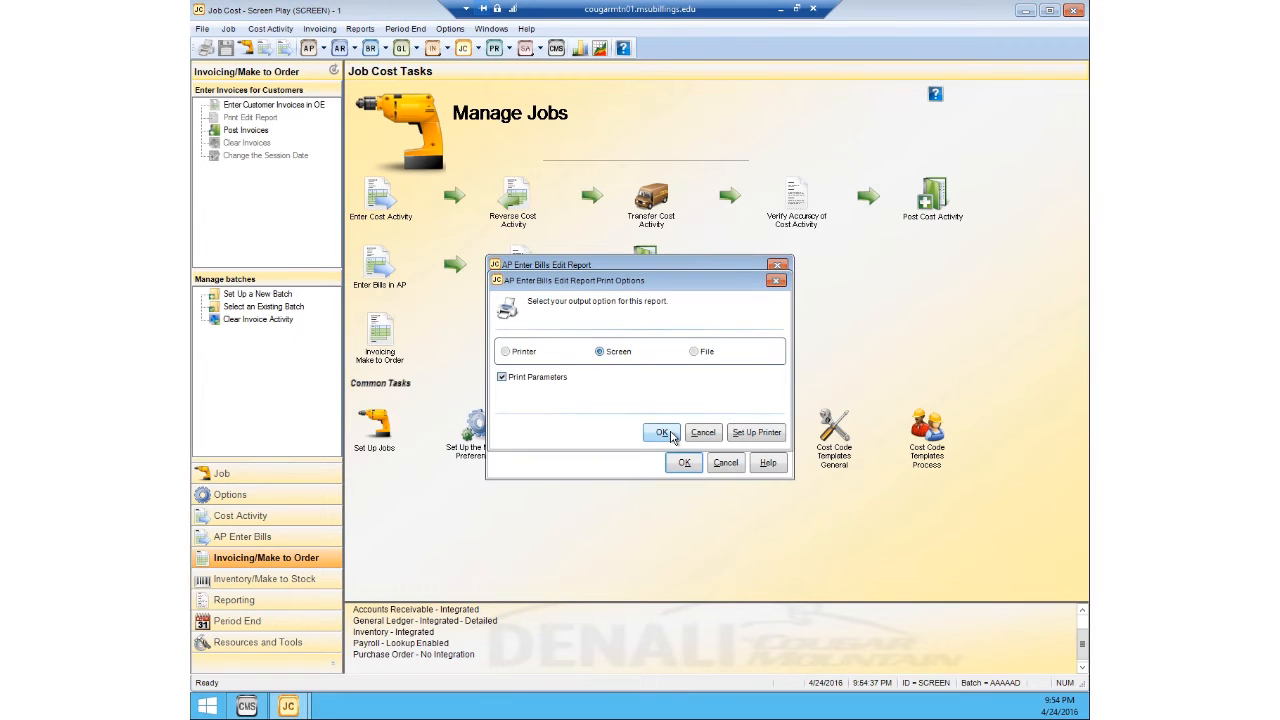
left_click(662, 433)
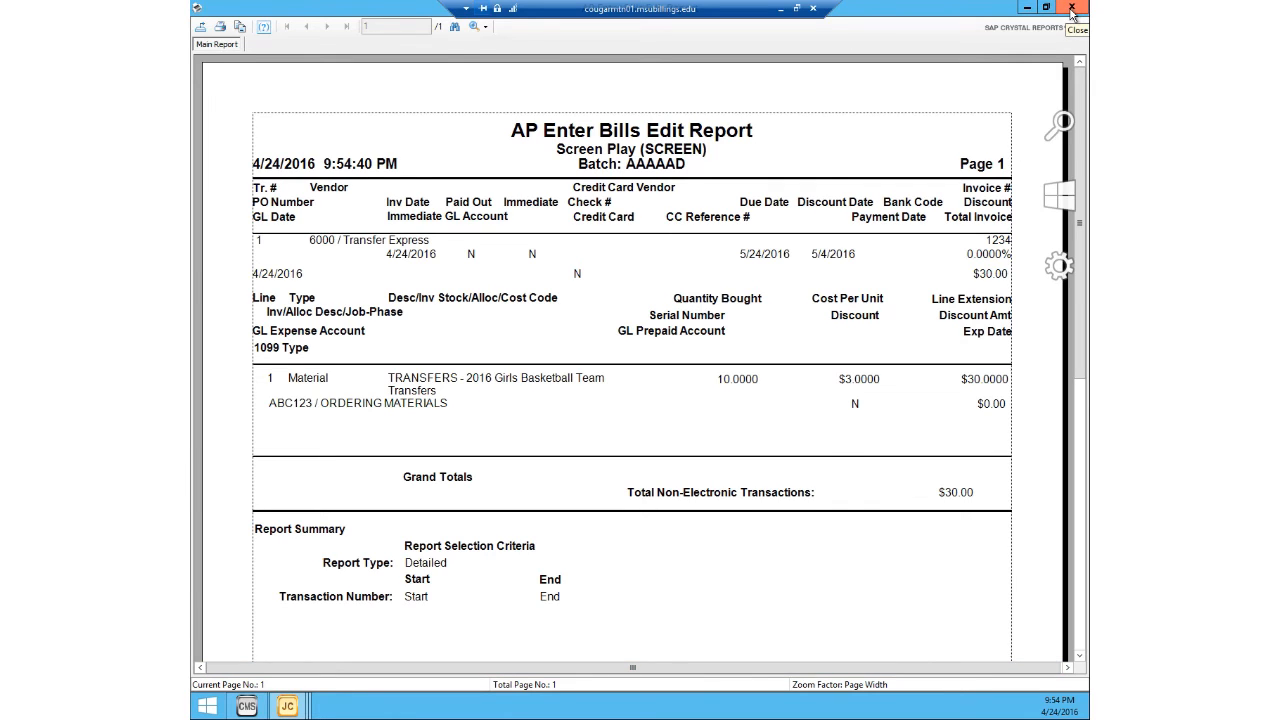
left_click(1071, 10)
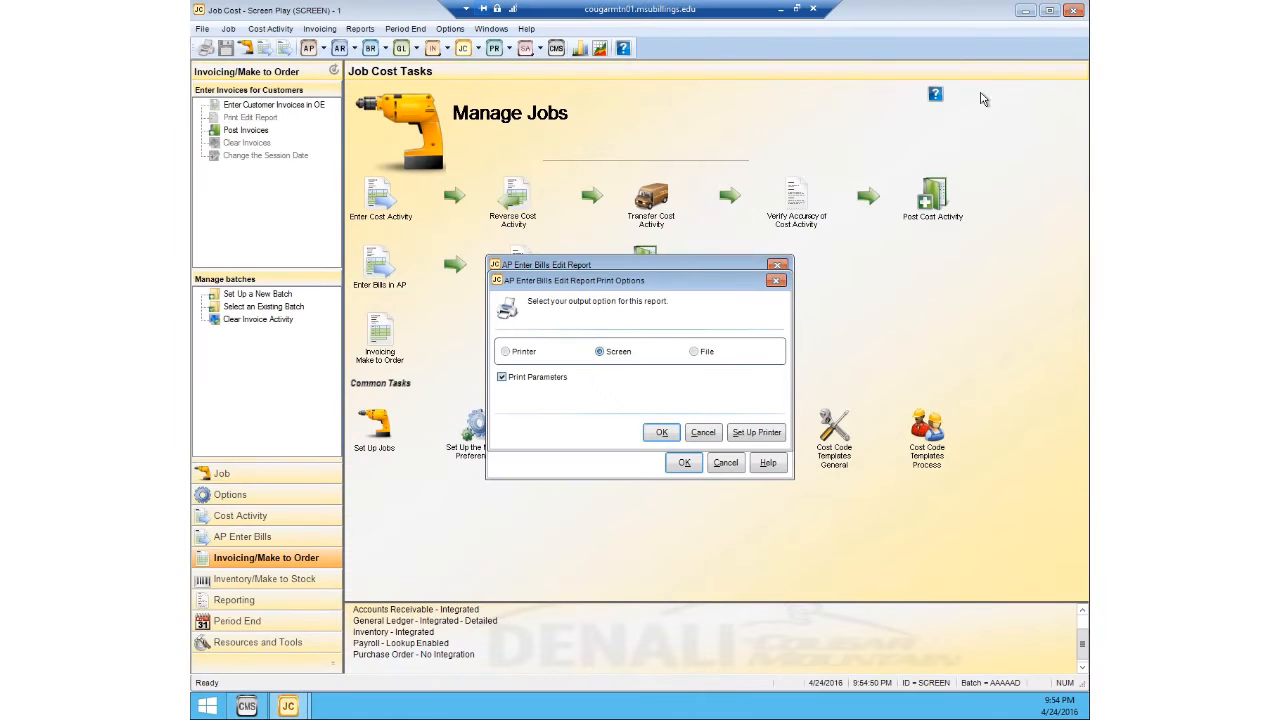
left_click(778, 281)
left_click(777, 265)
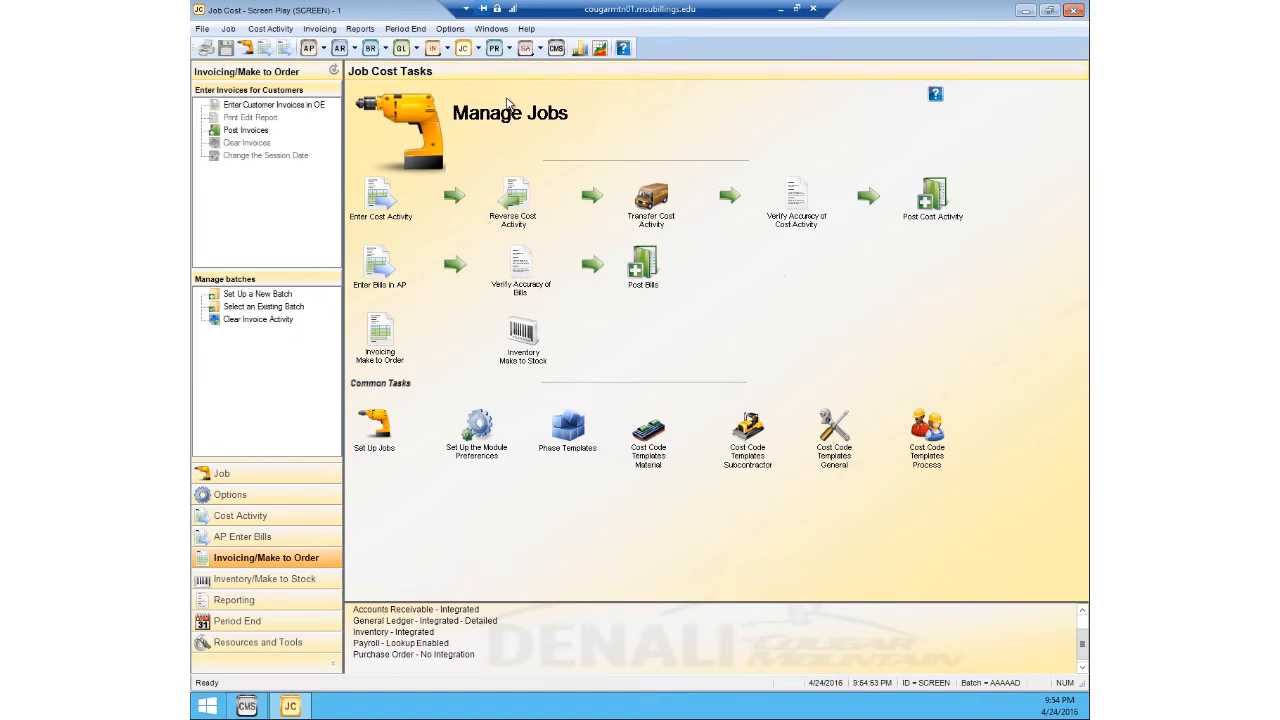
Step: Post the AP bills batch, viewing the Accounts Payable audit report on screen and skipping the Job Cost audit report
left_click(270, 28)
mouse_move(294, 68)
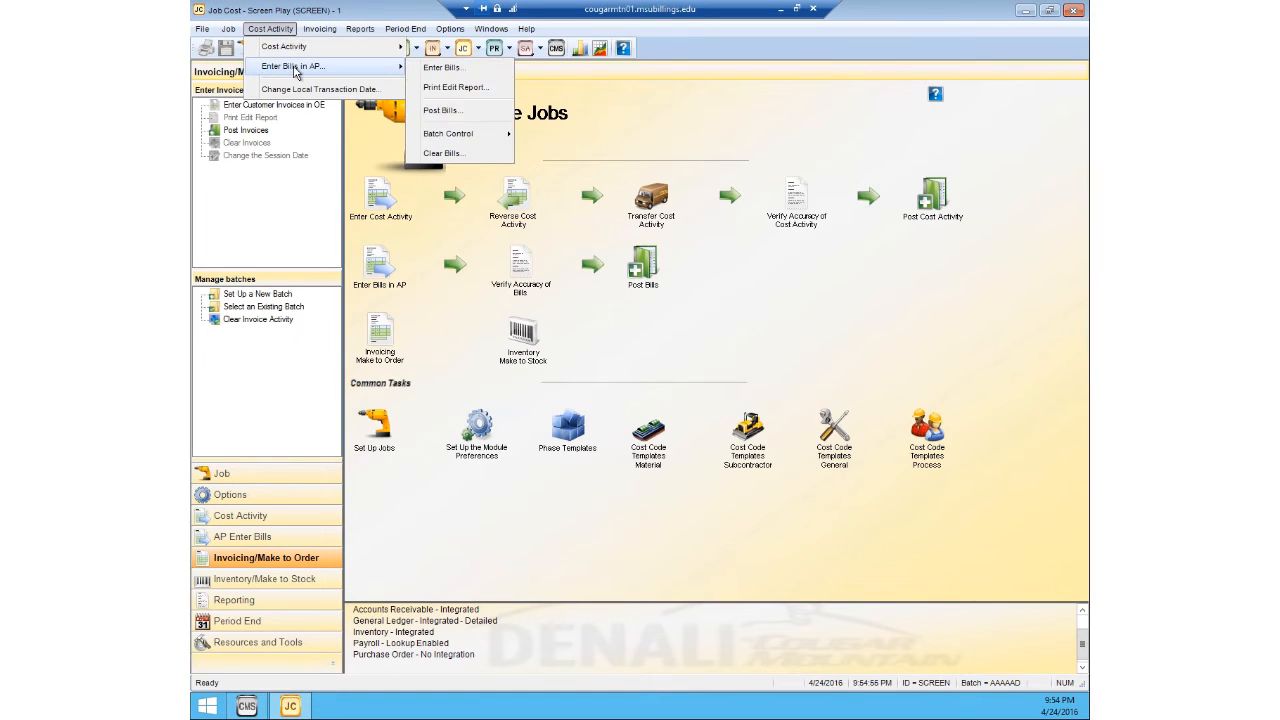
left_click(445, 110)
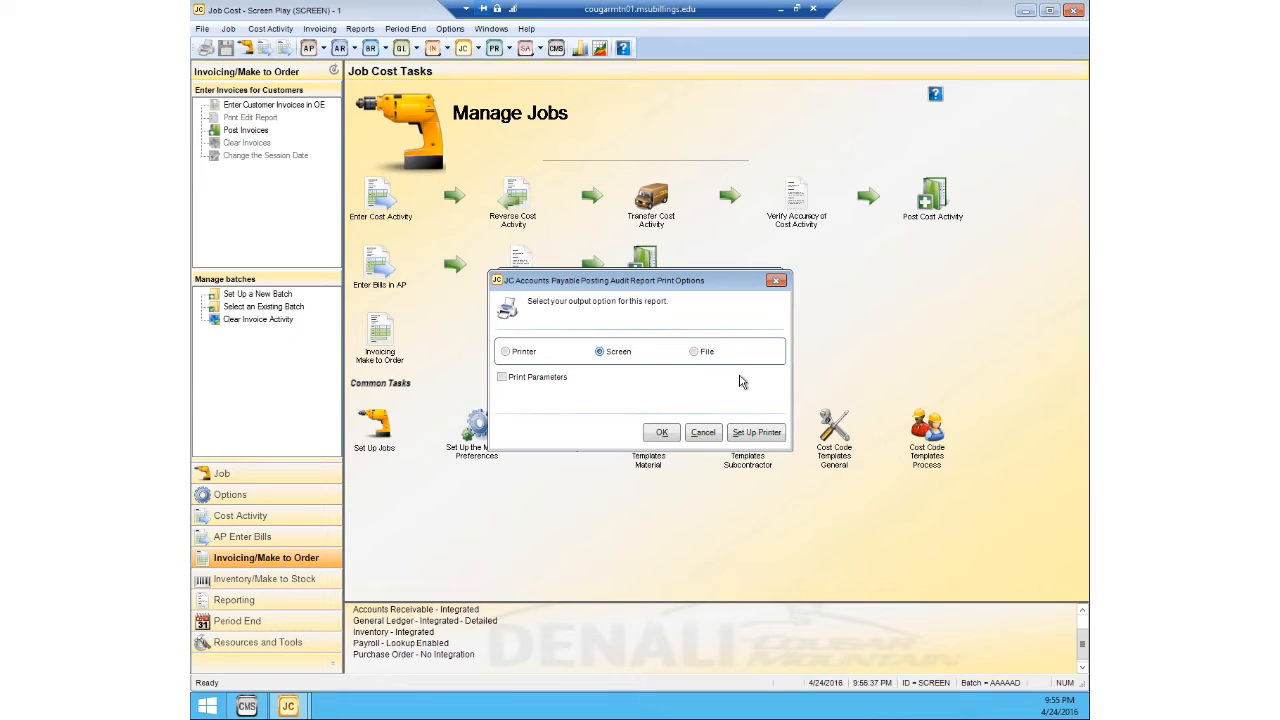
left_click(654, 435)
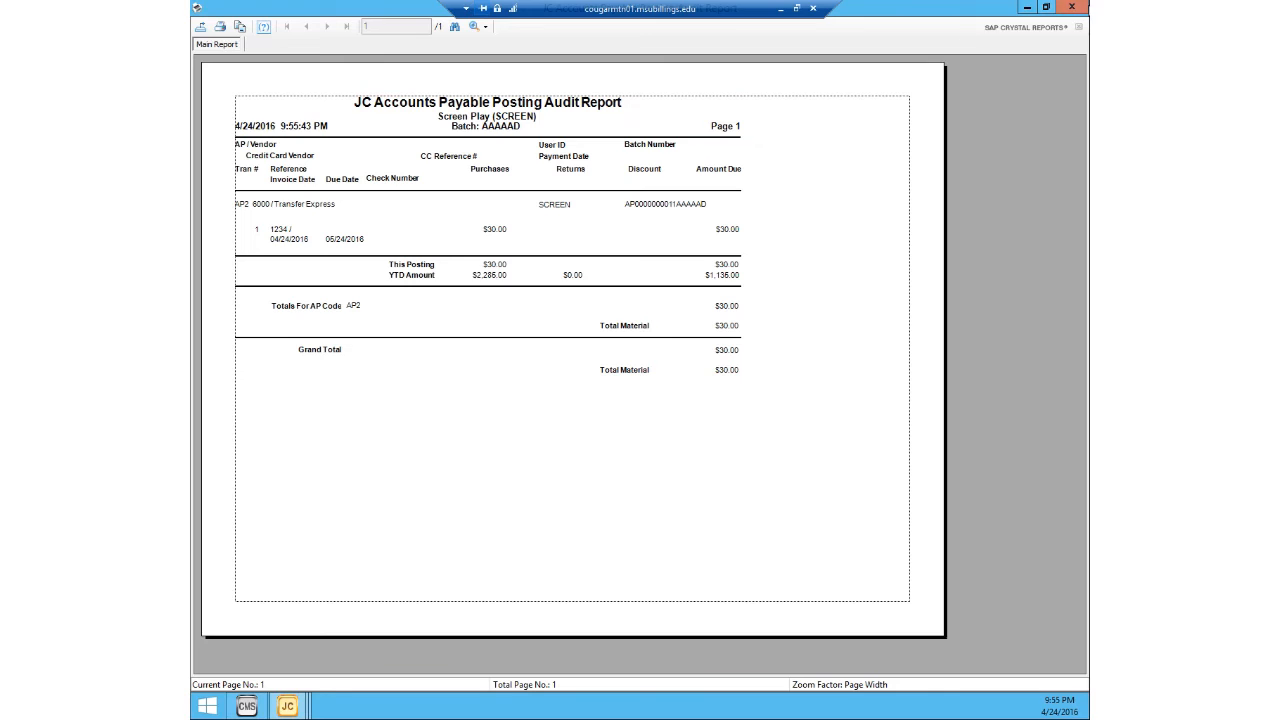
left_click(1071, 7)
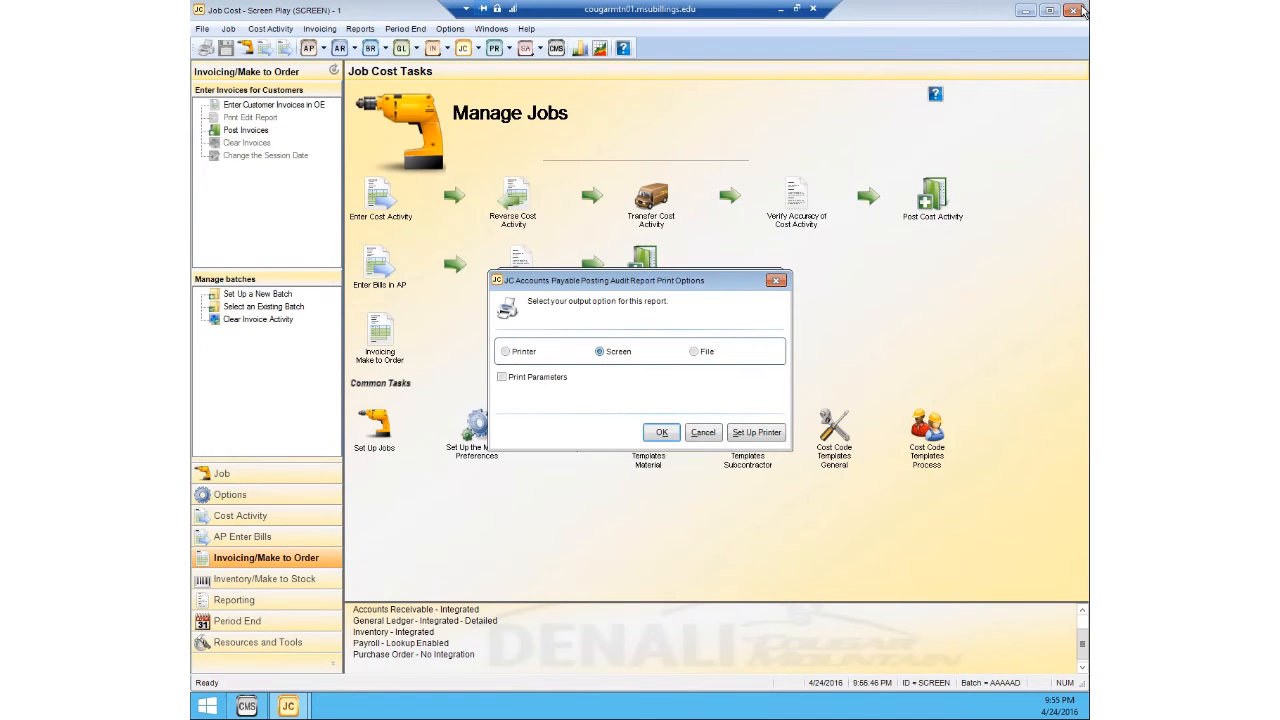
left_click(777, 281)
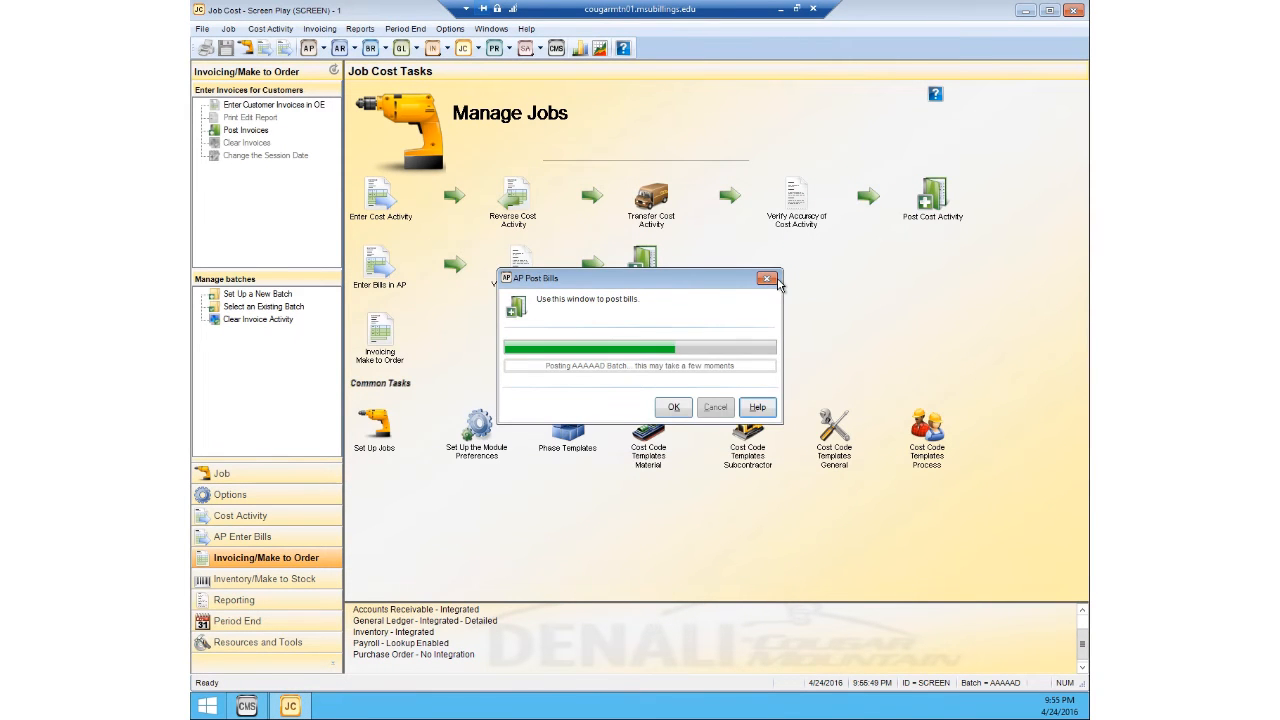
Step: Look up job ABC123 in Job Management, review its actual costs against the estimates, and close it
left_click(230, 30)
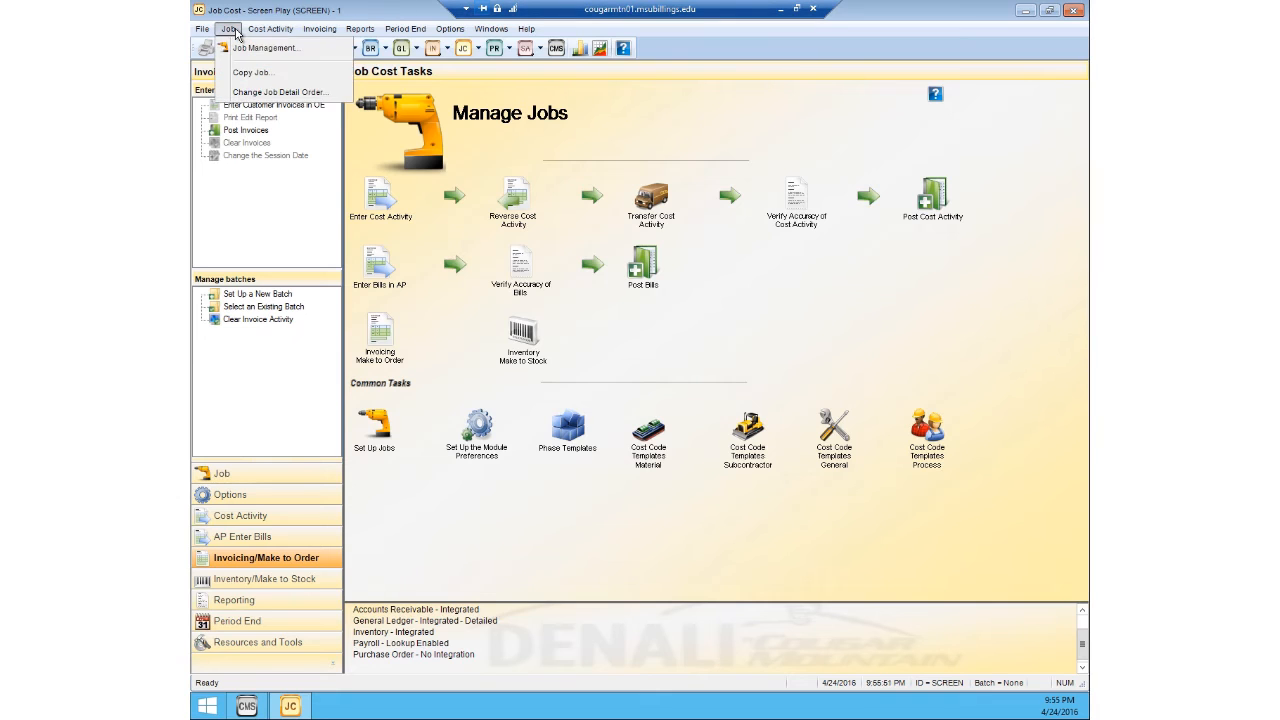
left_click(245, 48)
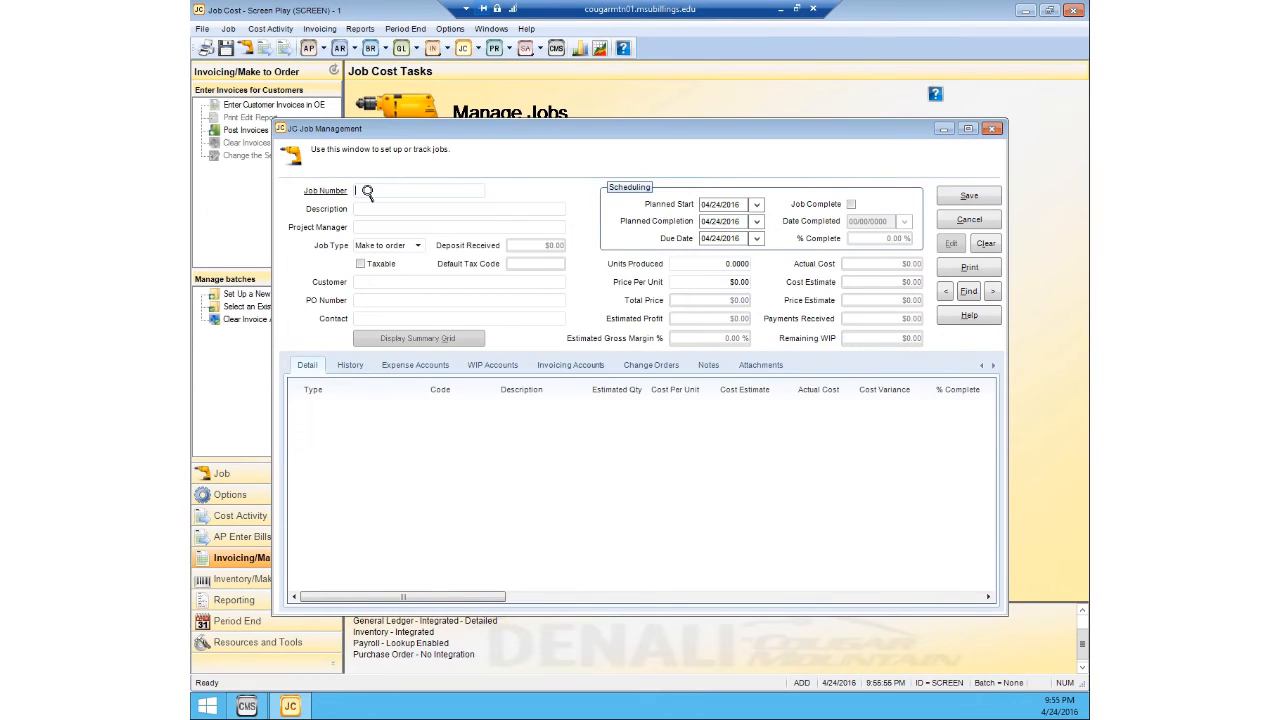
left_click(367, 191)
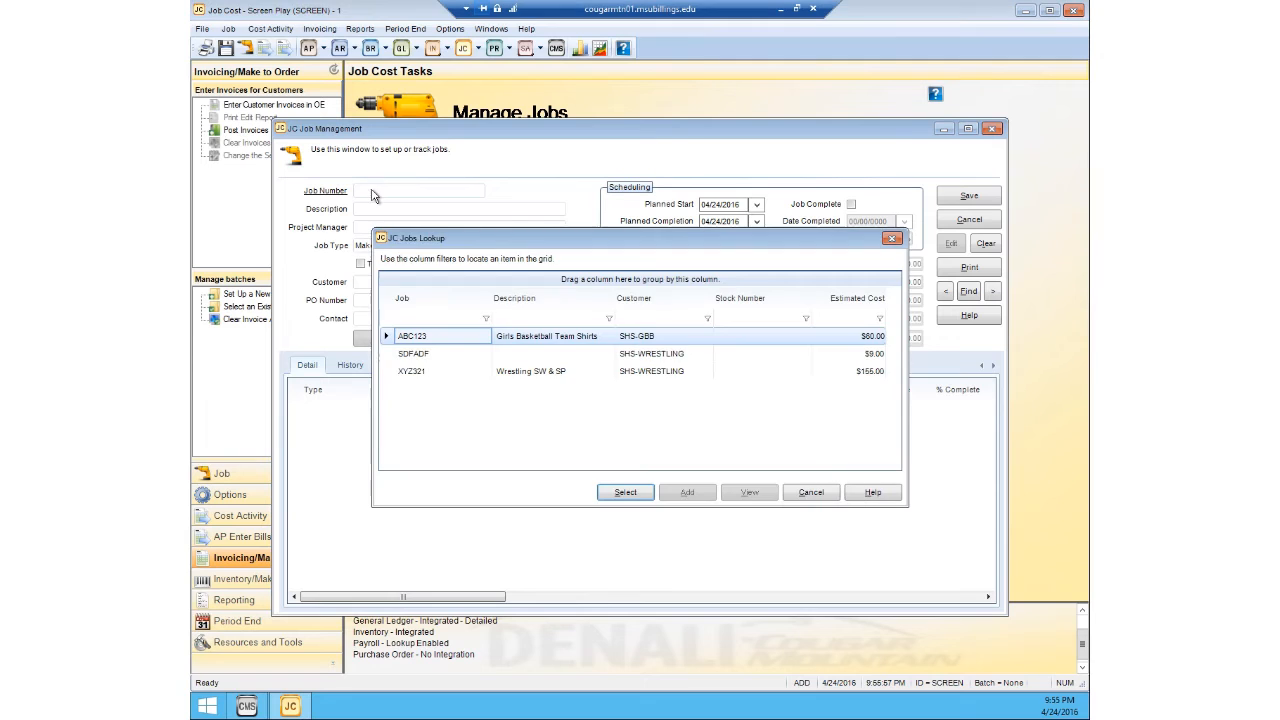
left_click(630, 497)
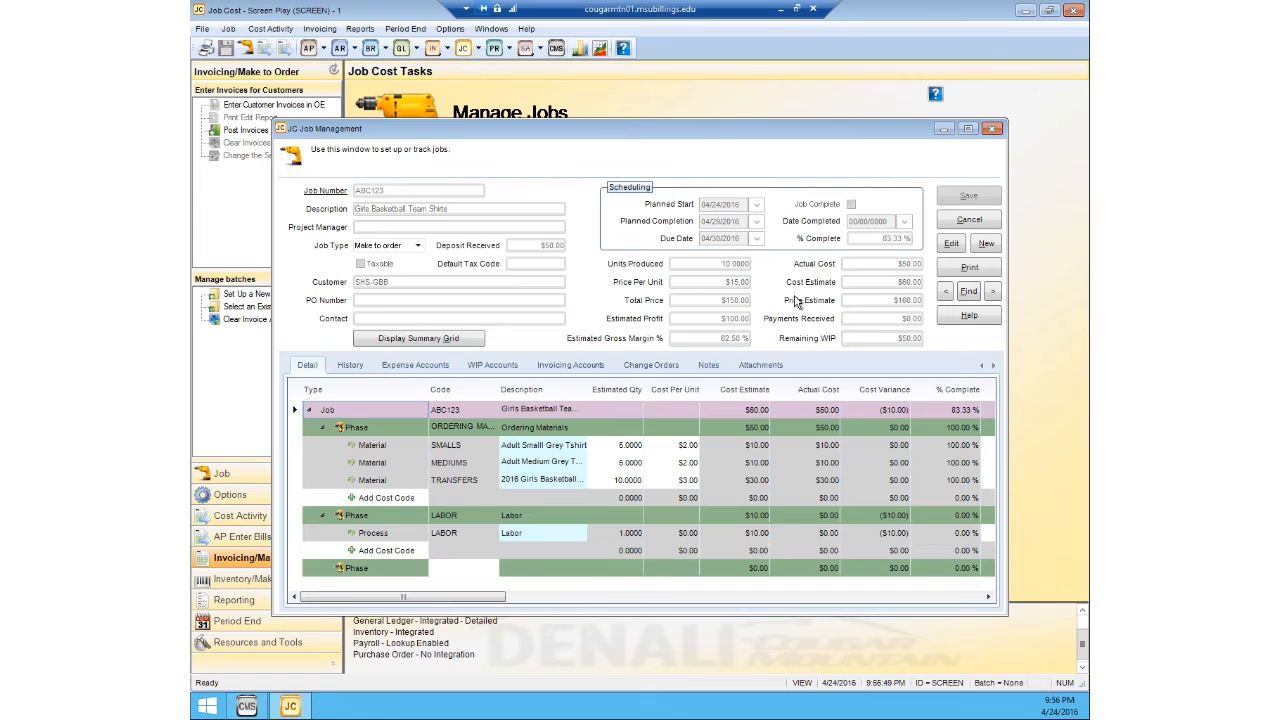
left_click(994, 130)
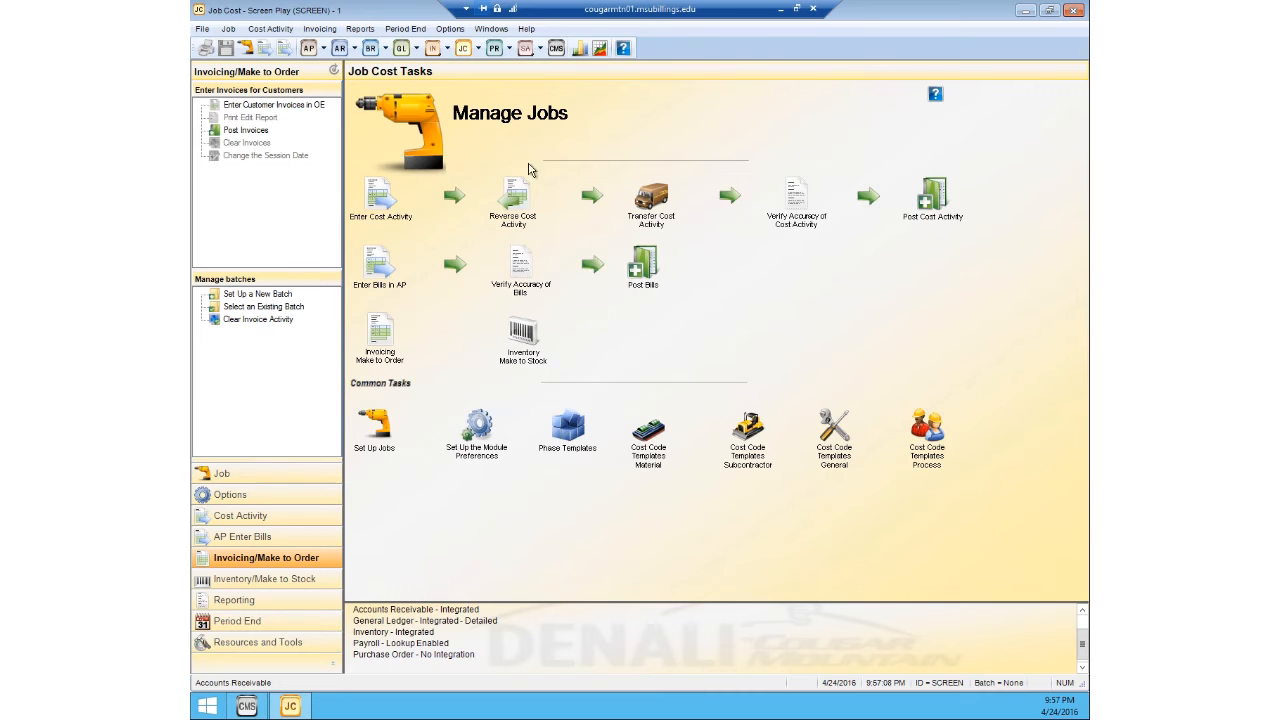
Step: Prepare a payroll in the Payroll module by adding all employees to the grid and removing the second employee's transaction
left_click(505, 68)
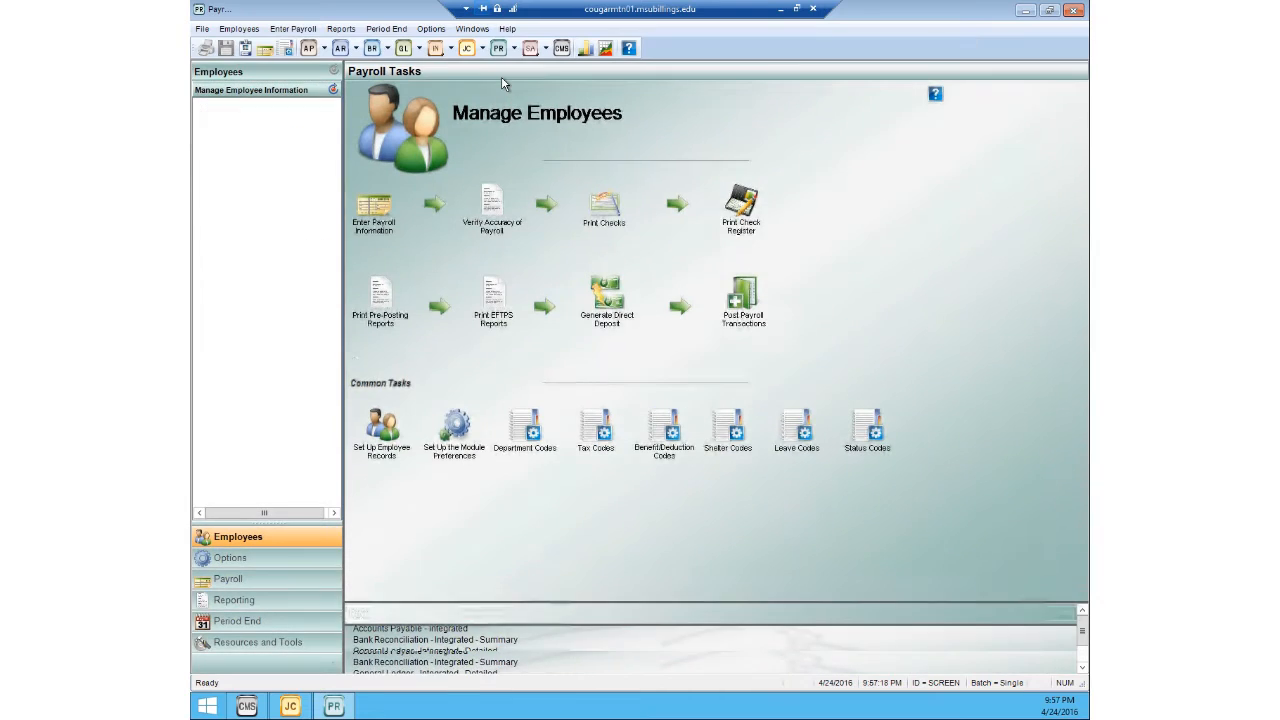
left_click(287, 33)
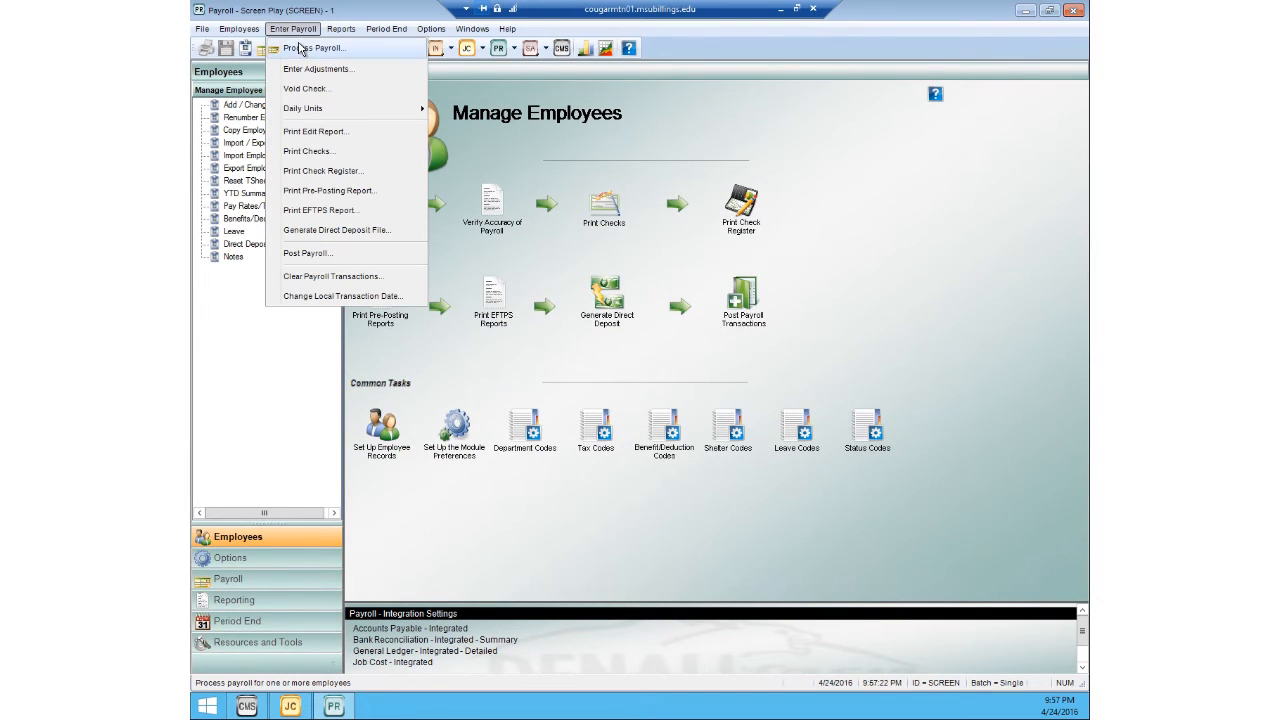
left_click(304, 50)
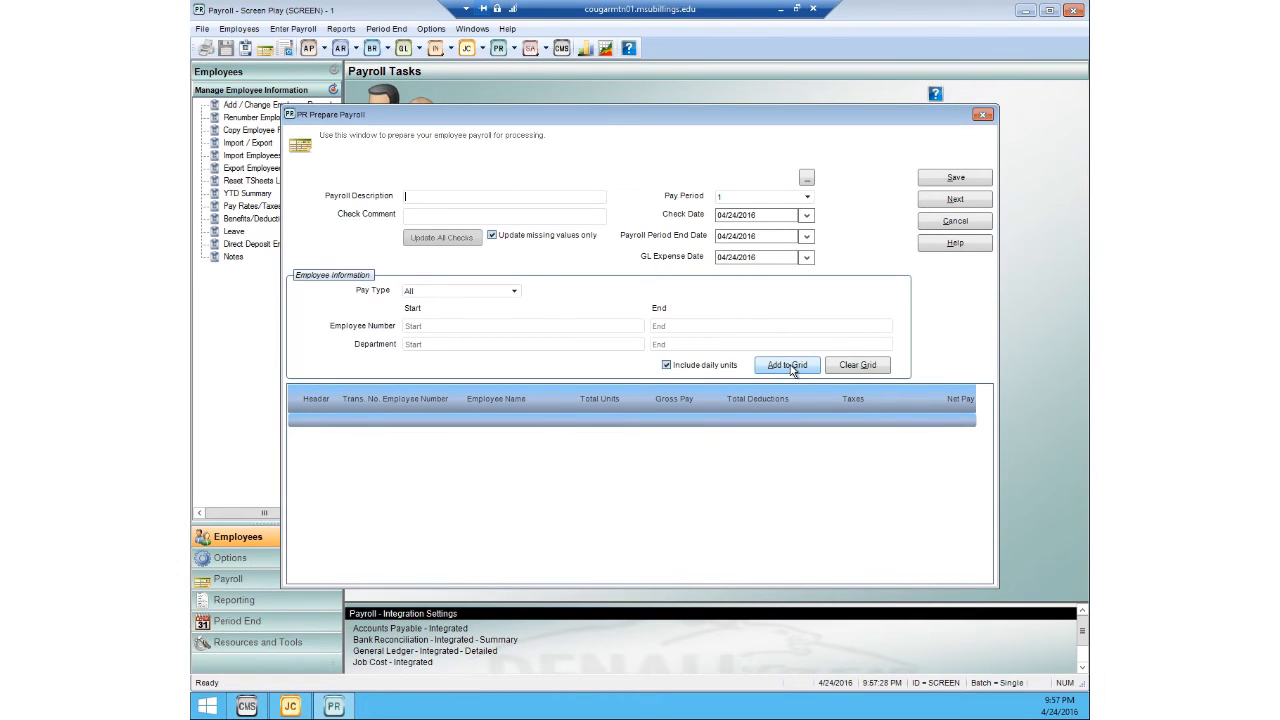
left_click(430, 215)
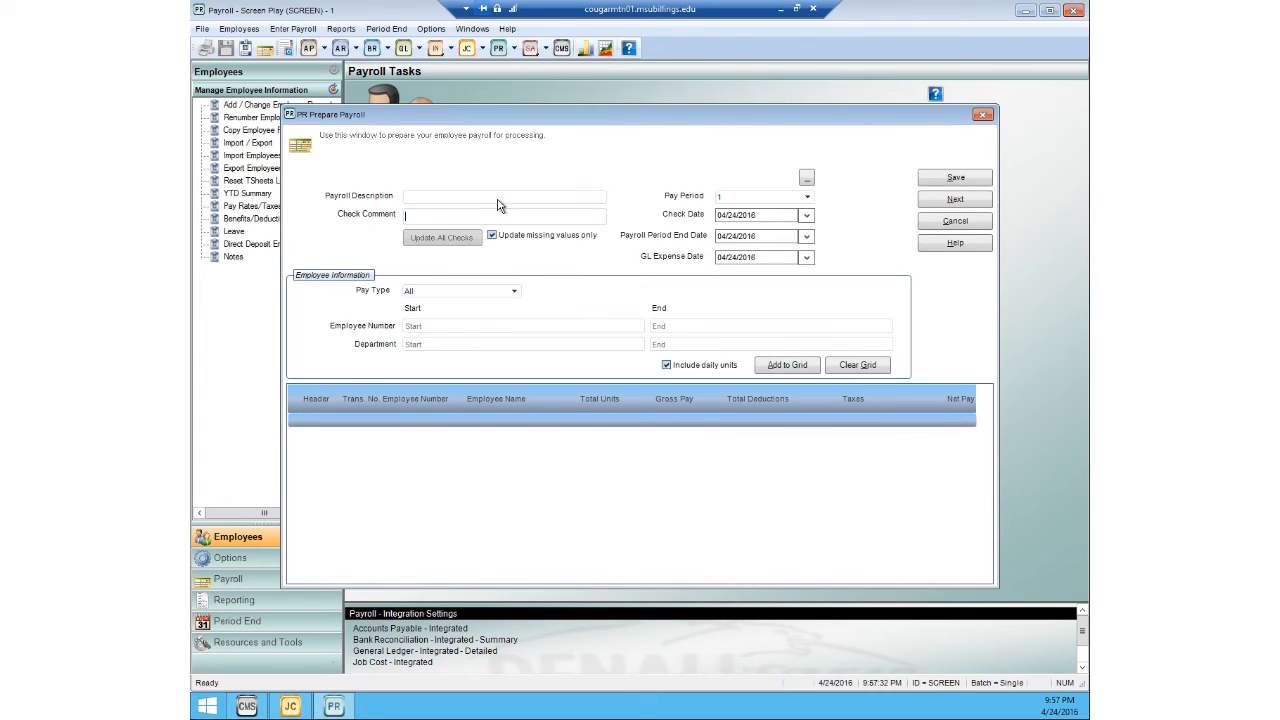
left_click(773, 370)
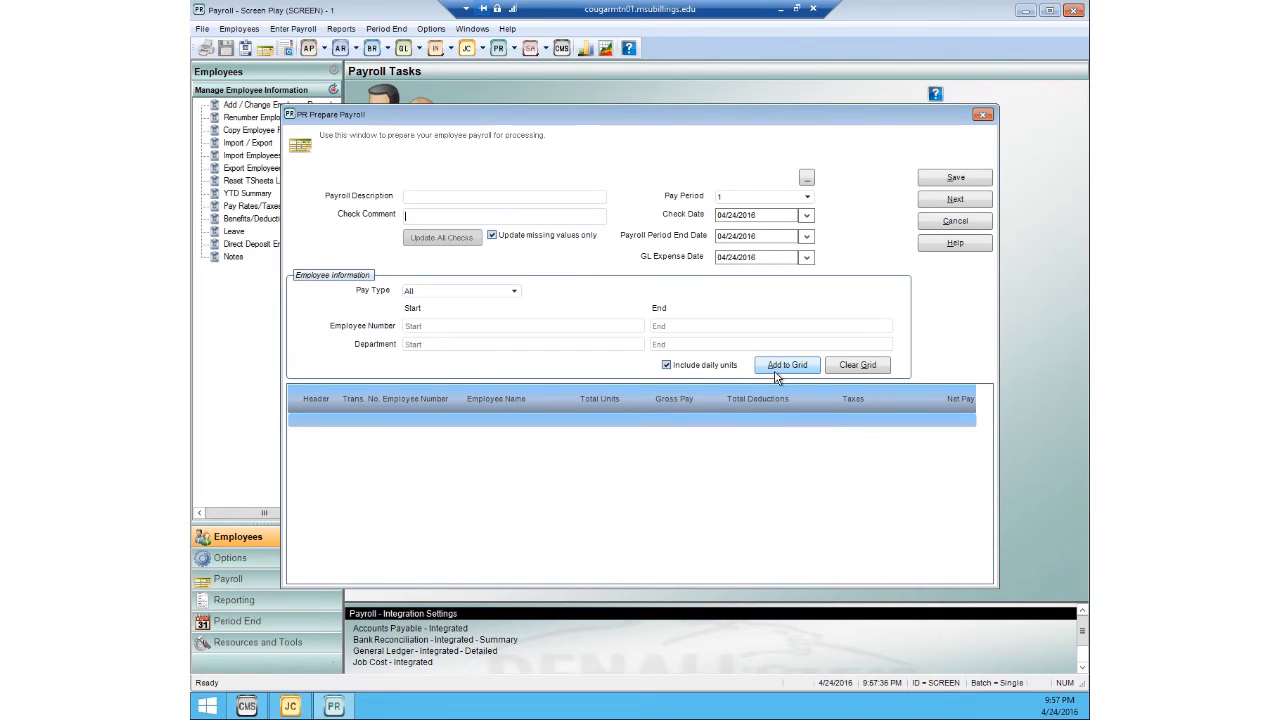
left_click(778, 368)
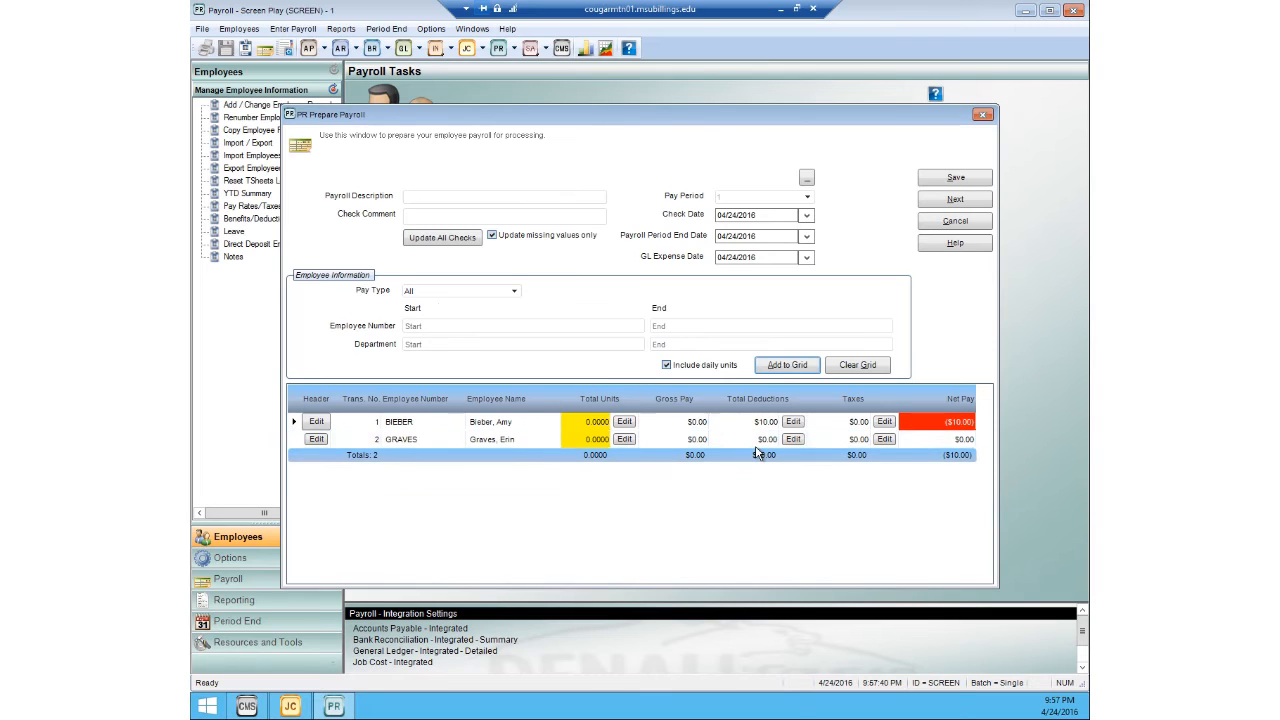
right_click(298, 439)
left_click(336, 448)
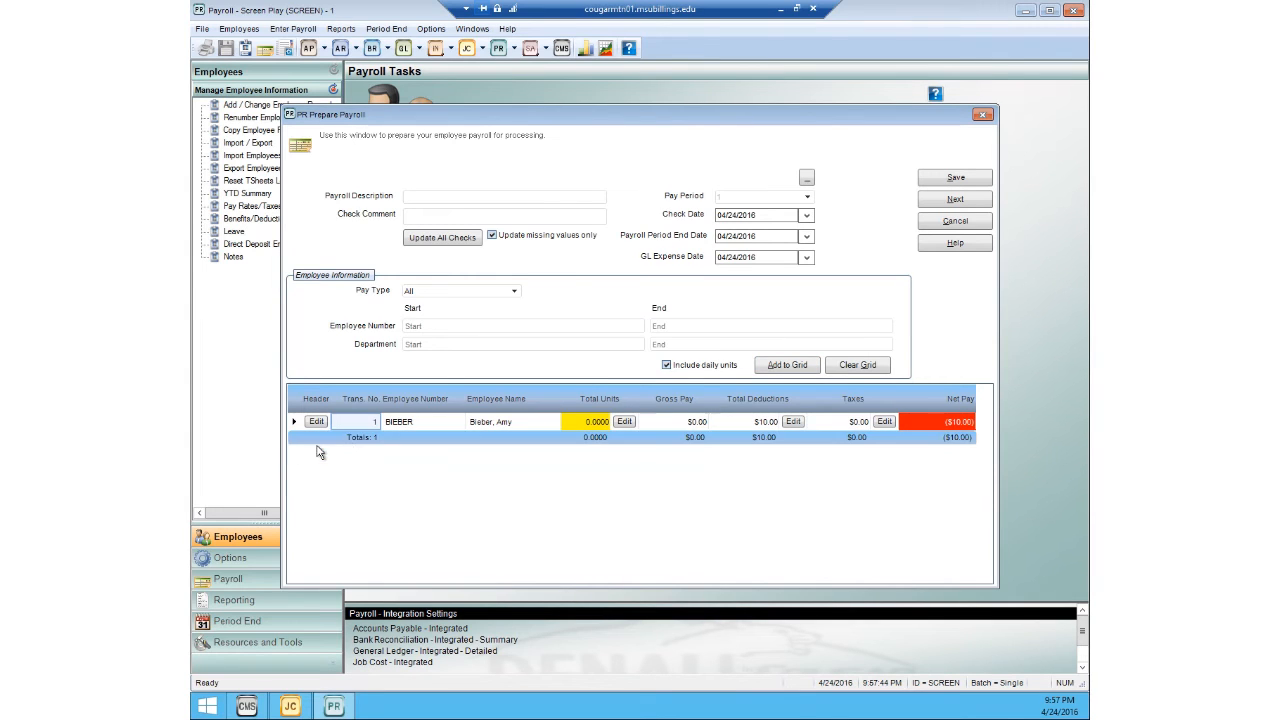
Step: Edit the remaining employee's pay units, choosing pay rate SALES and department code P1
left_click(623, 423)
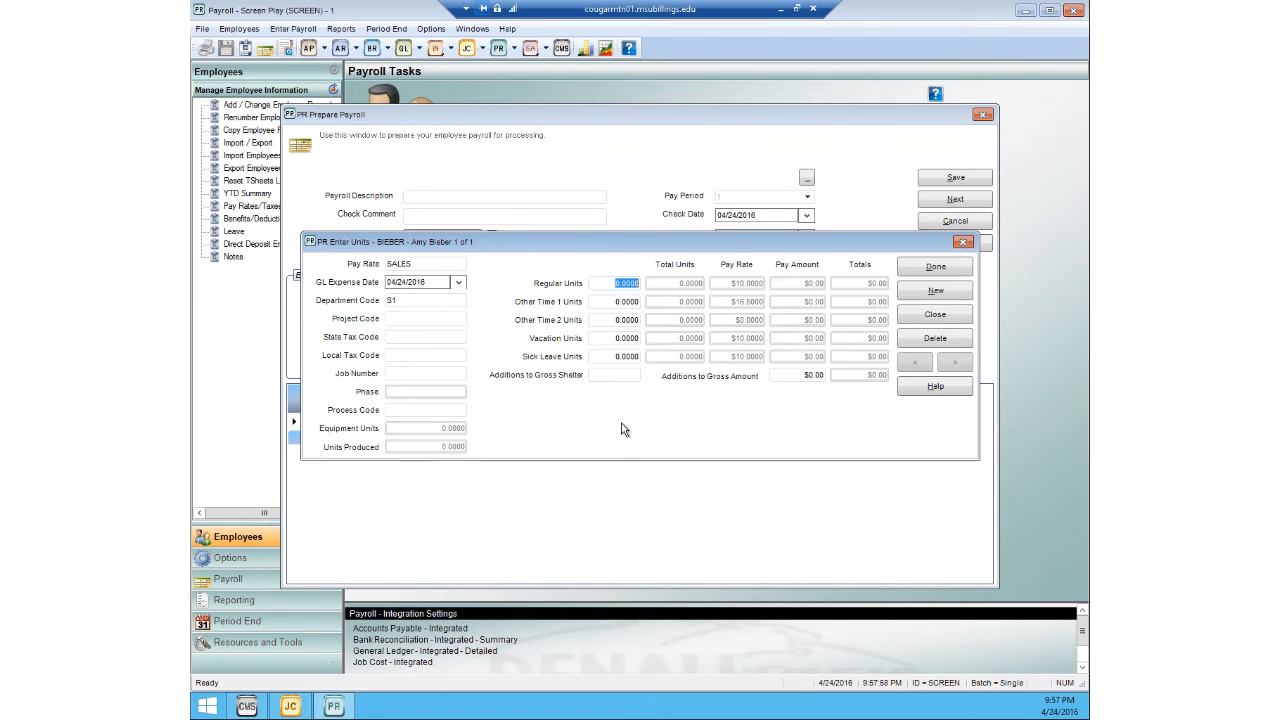
double_click(435, 264)
left_click(625, 470)
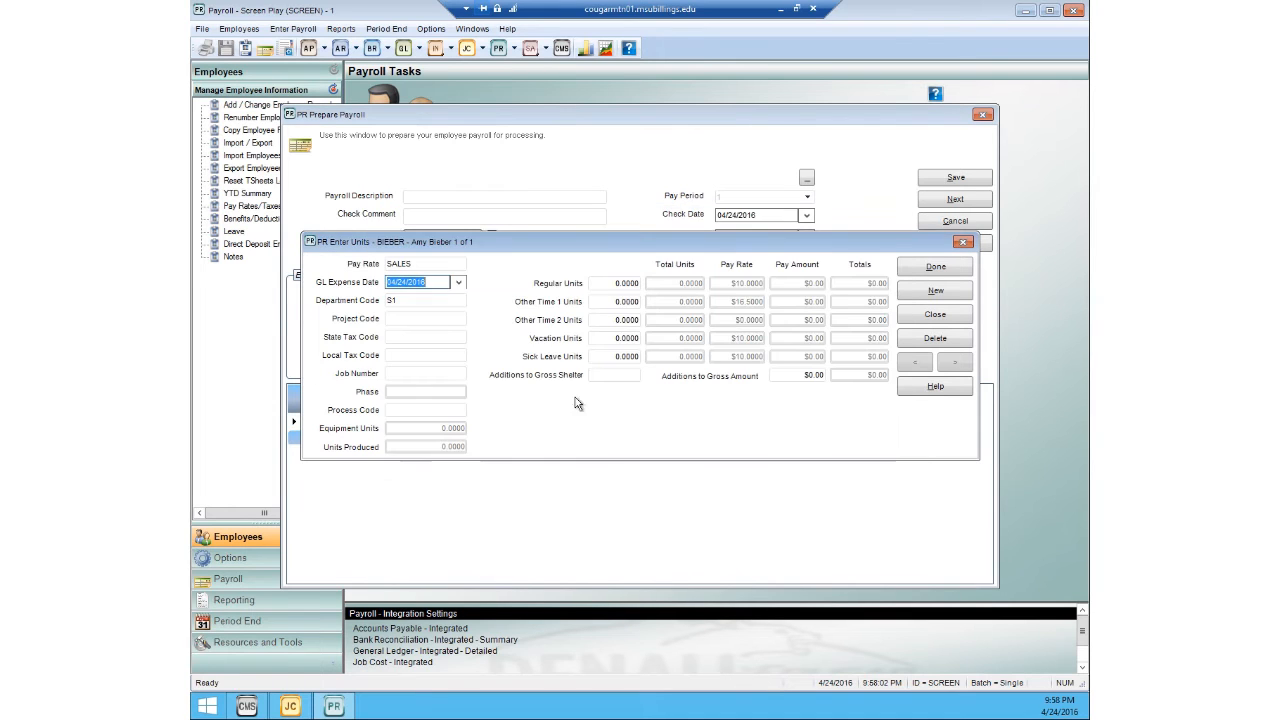
key("Tab")
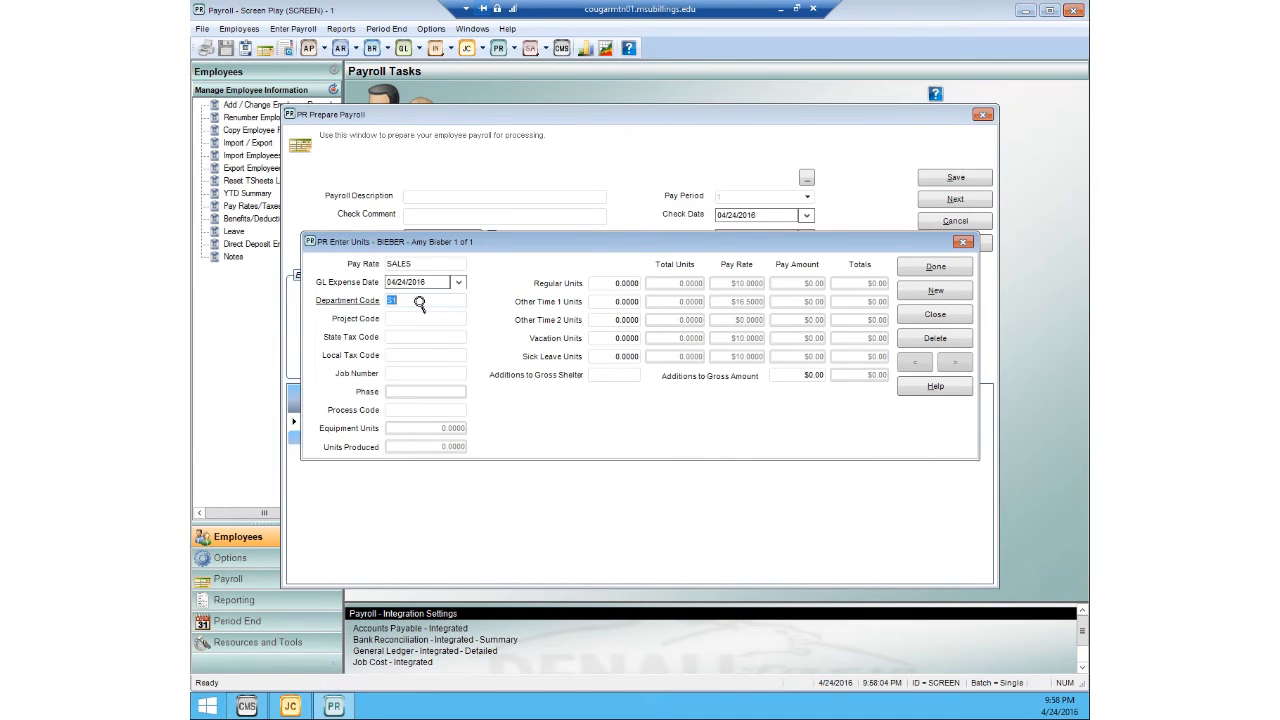
double_click(419, 304)
left_click(437, 314)
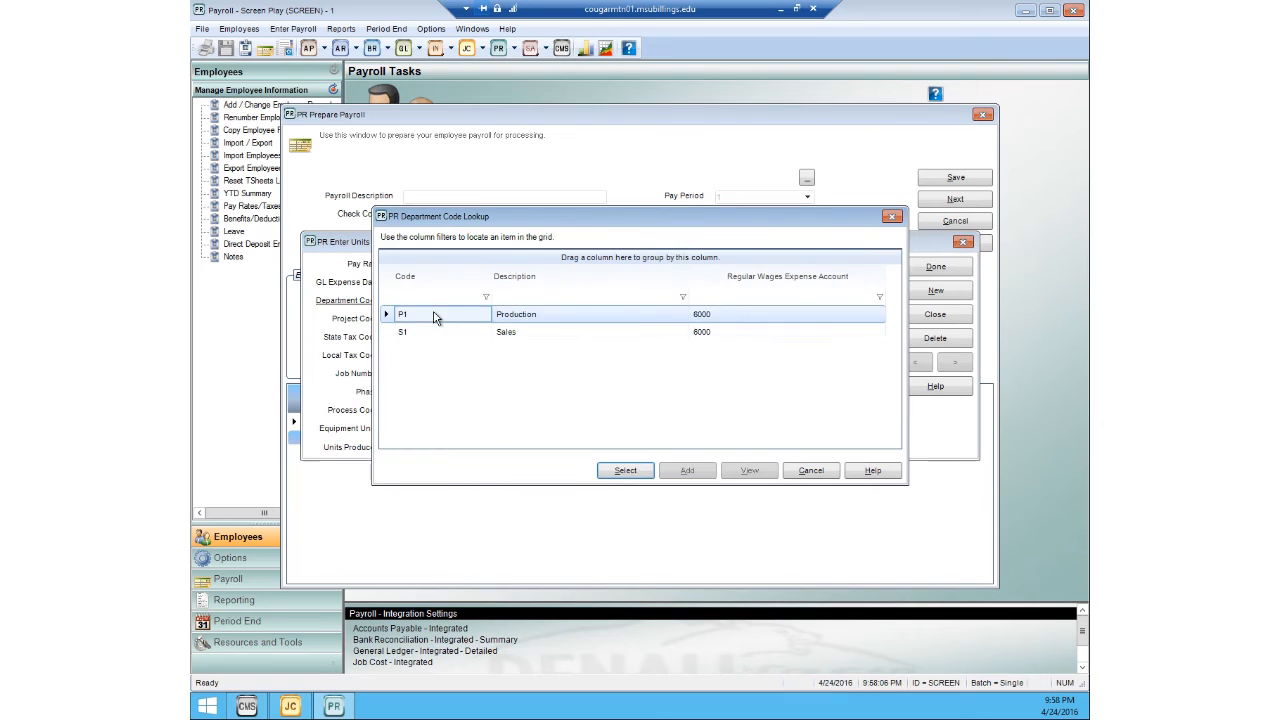
left_click(624, 471)
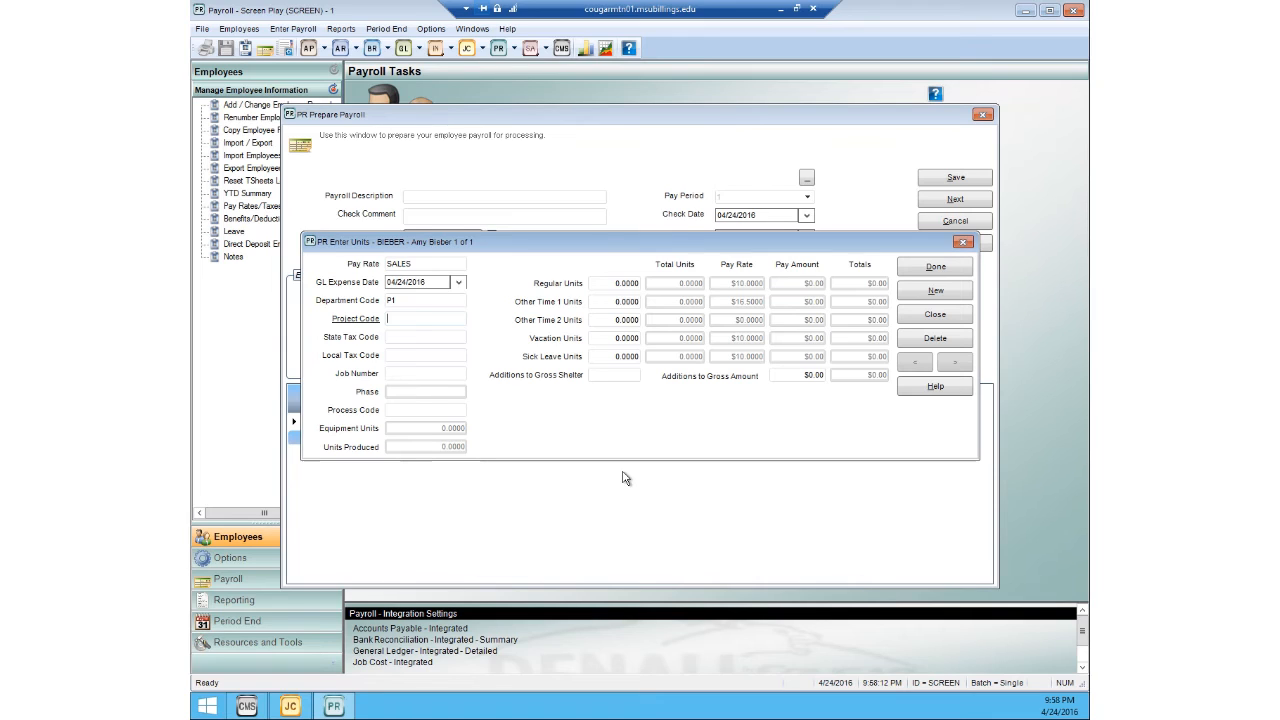
Step: Assign the employee's pay units to job ABC123 and phase LABOR
left_click(417, 373)
left_click(394, 375)
double_click(404, 374)
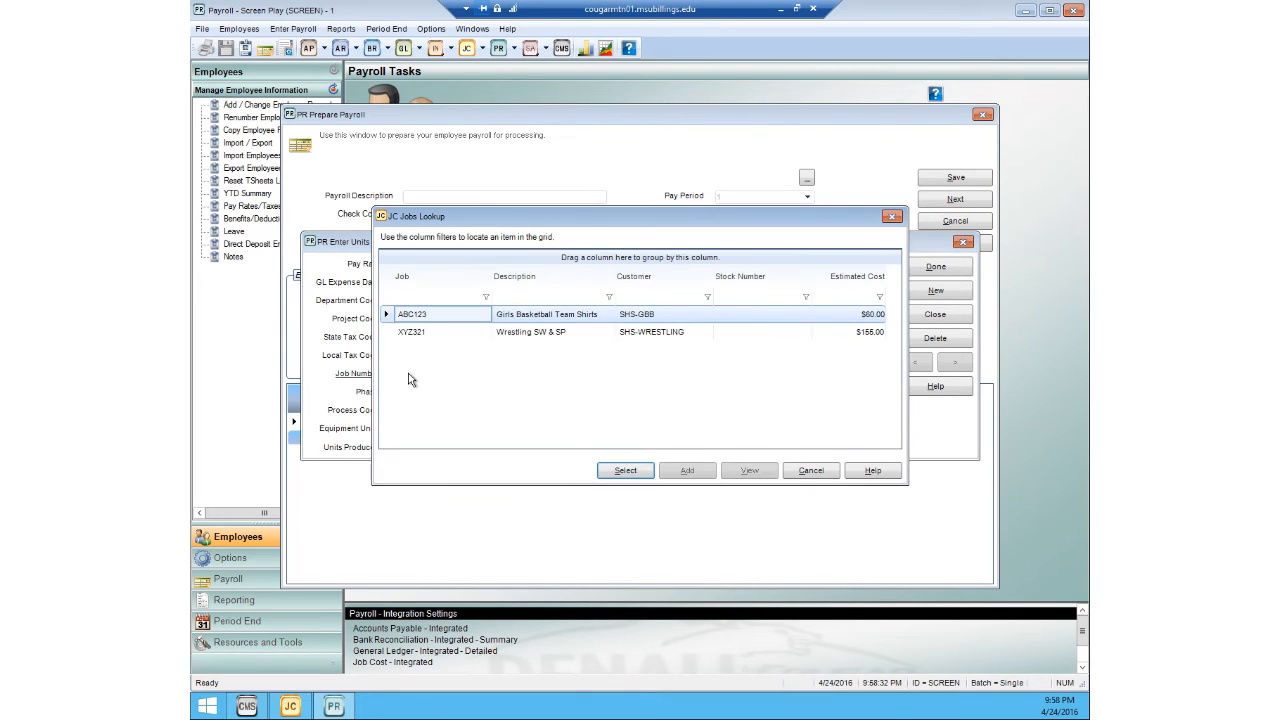
left_click(630, 471)
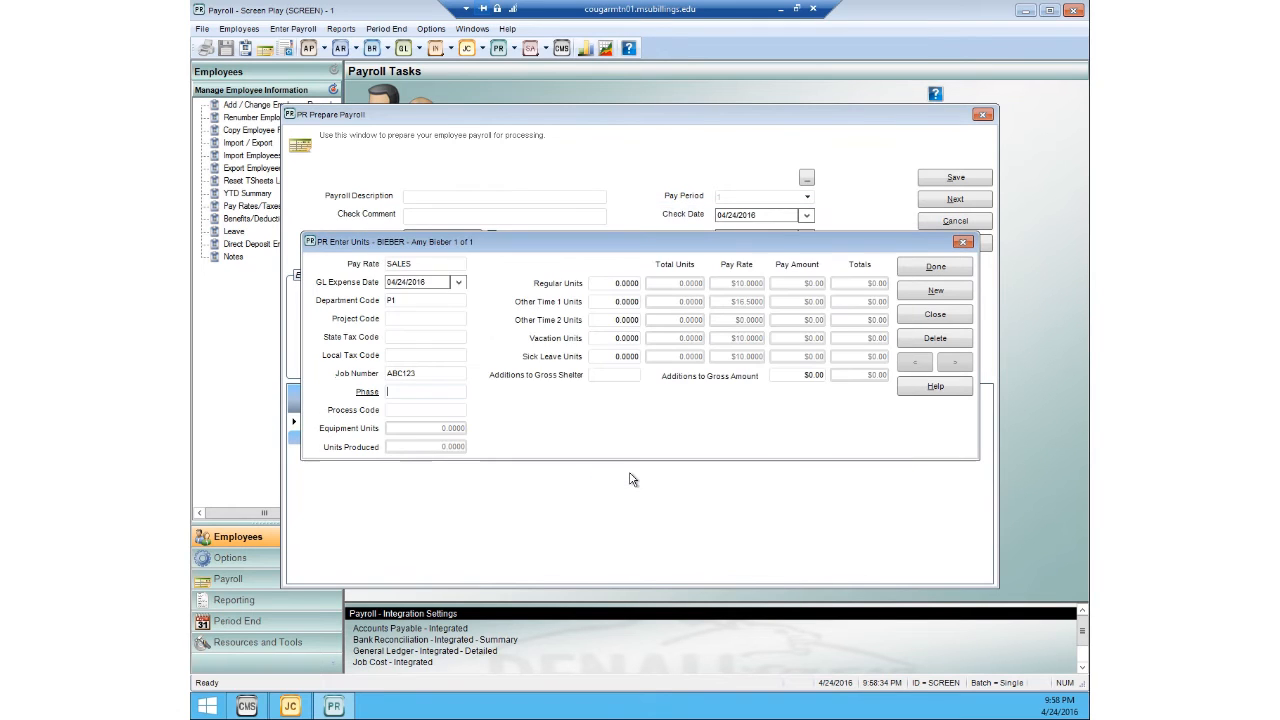
double_click(416, 394)
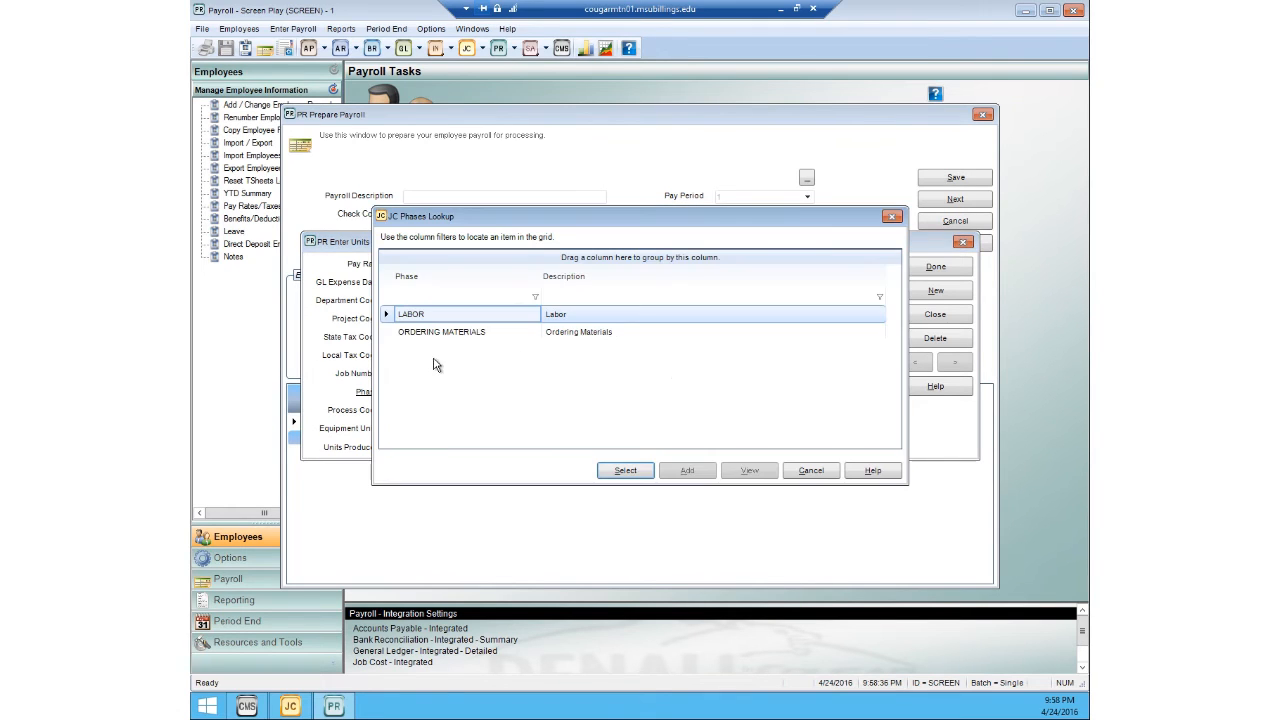
left_click(616, 468)
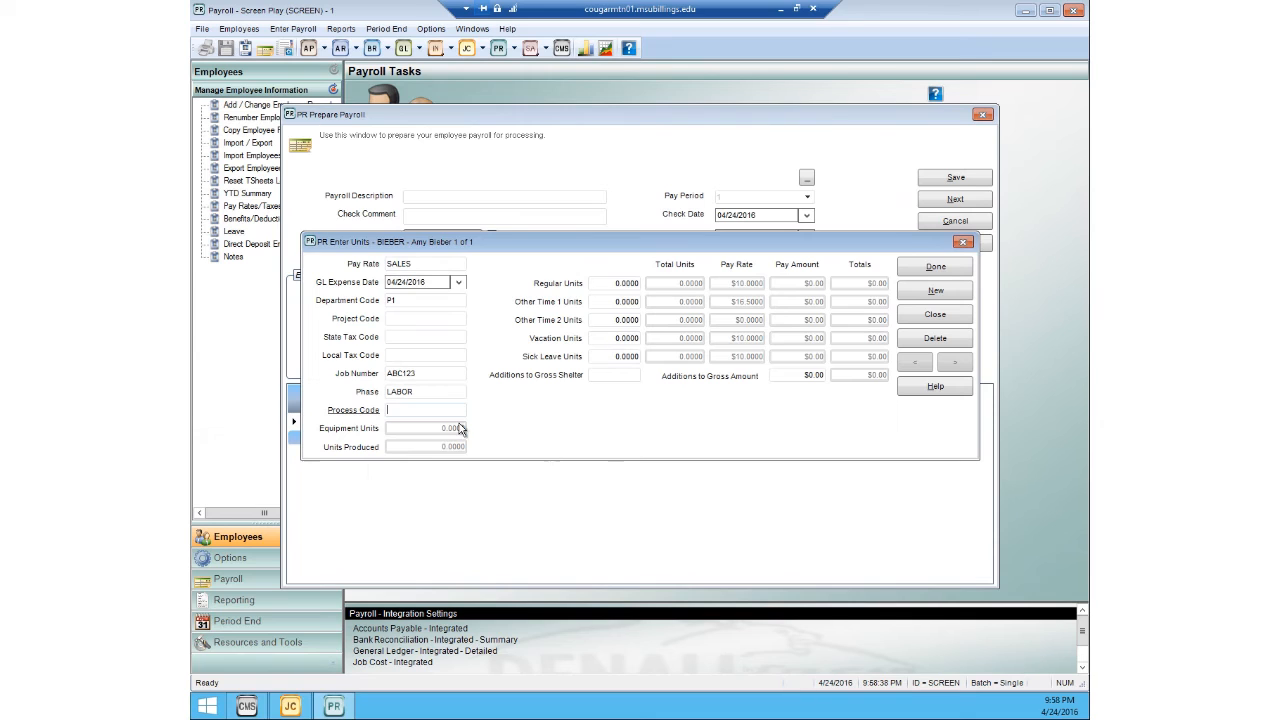
Step: Set the employee's pay entry to process code LABOR with 1 unit produced
double_click(424, 413)
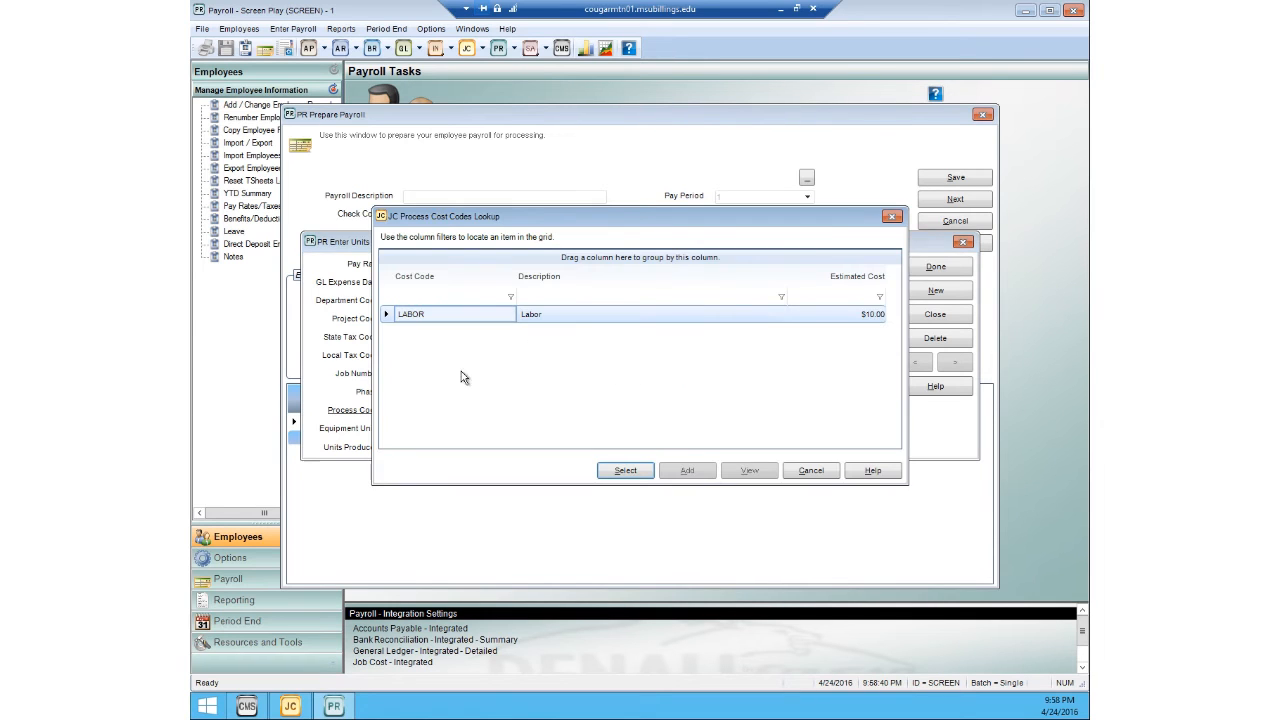
left_click(621, 468)
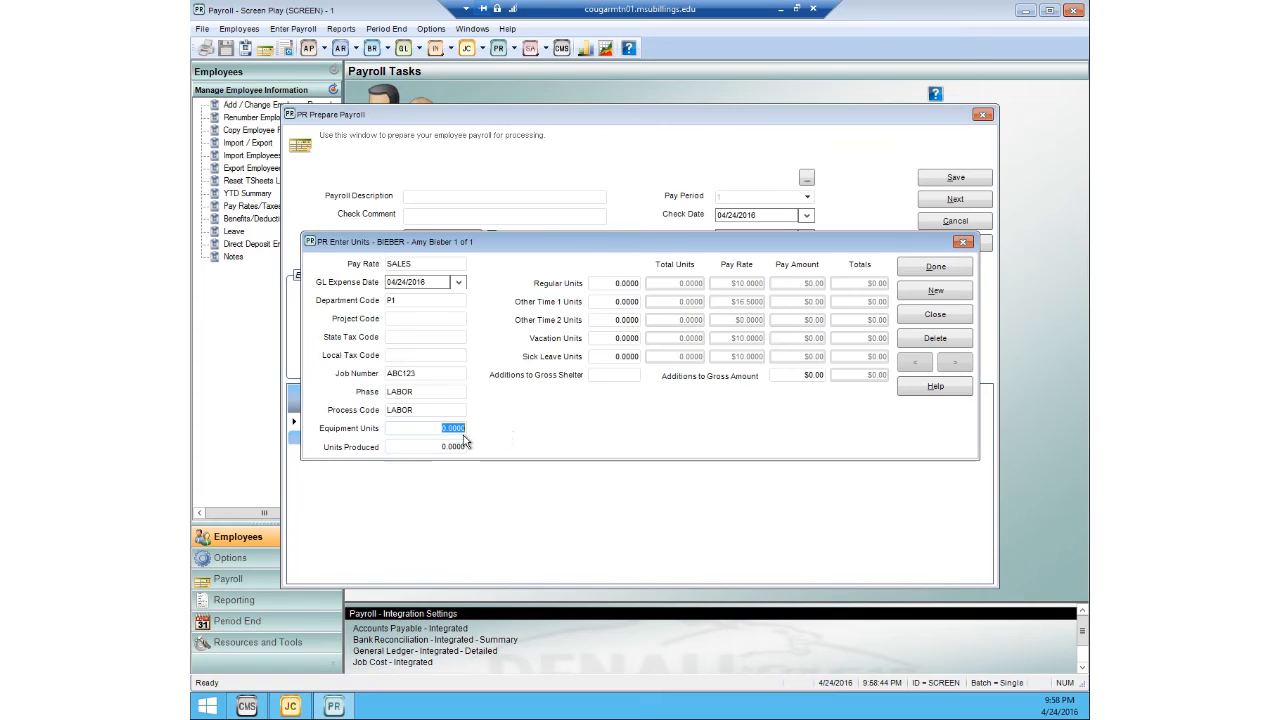
left_click(418, 445)
type("1")
left_click(454, 410)
Step: Enter 1 regular unit for the job's labor, save the entry and start a new pay units entry
left_click(598, 284)
type("1")
left_click(616, 319)
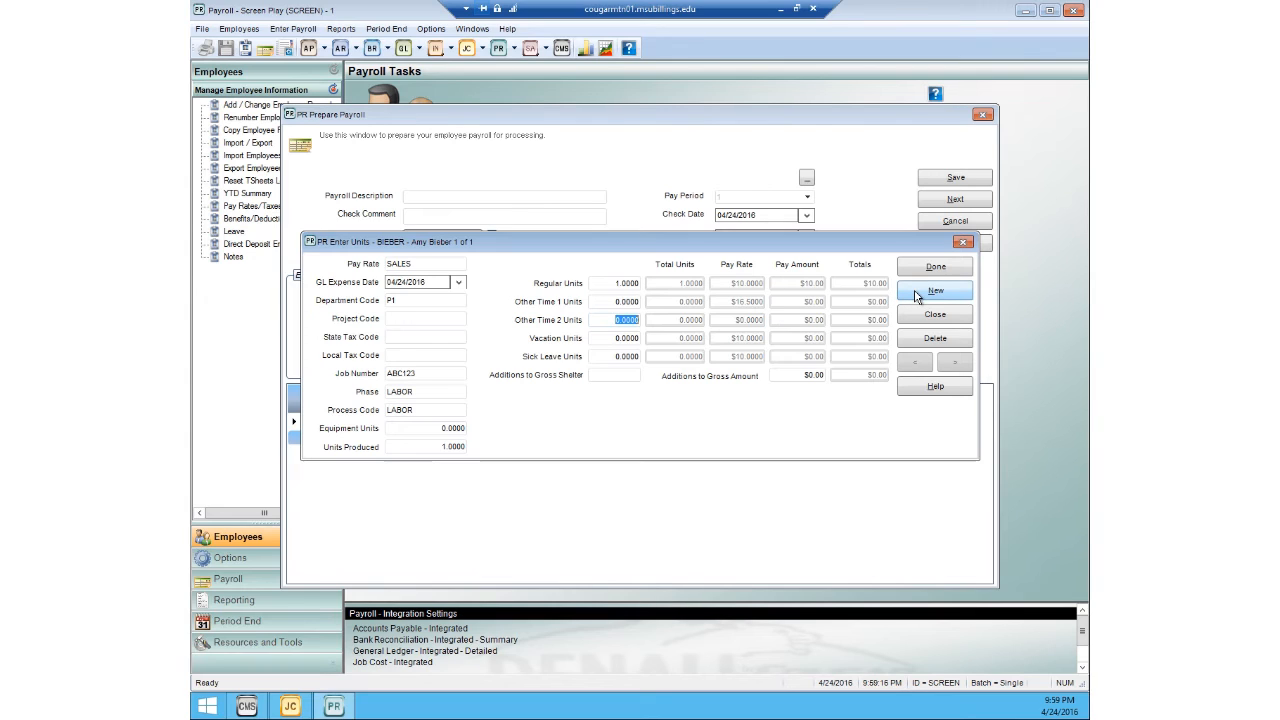
left_click(918, 297)
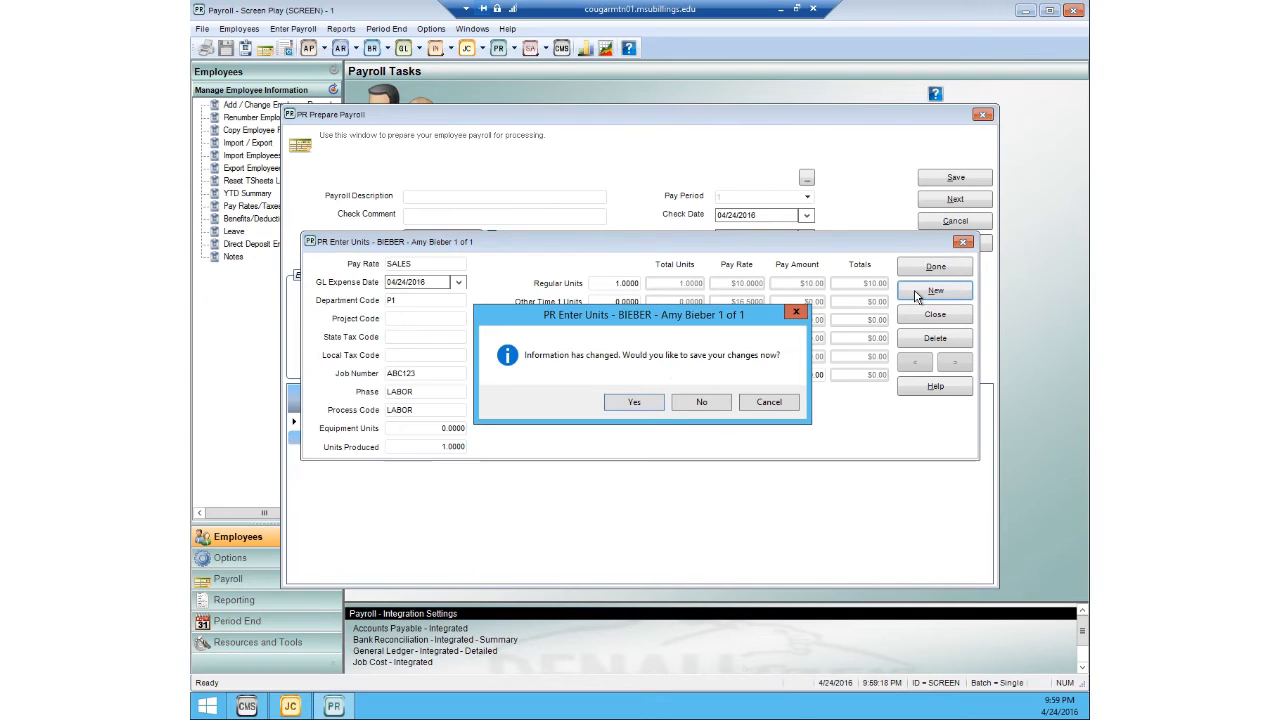
left_click(644, 405)
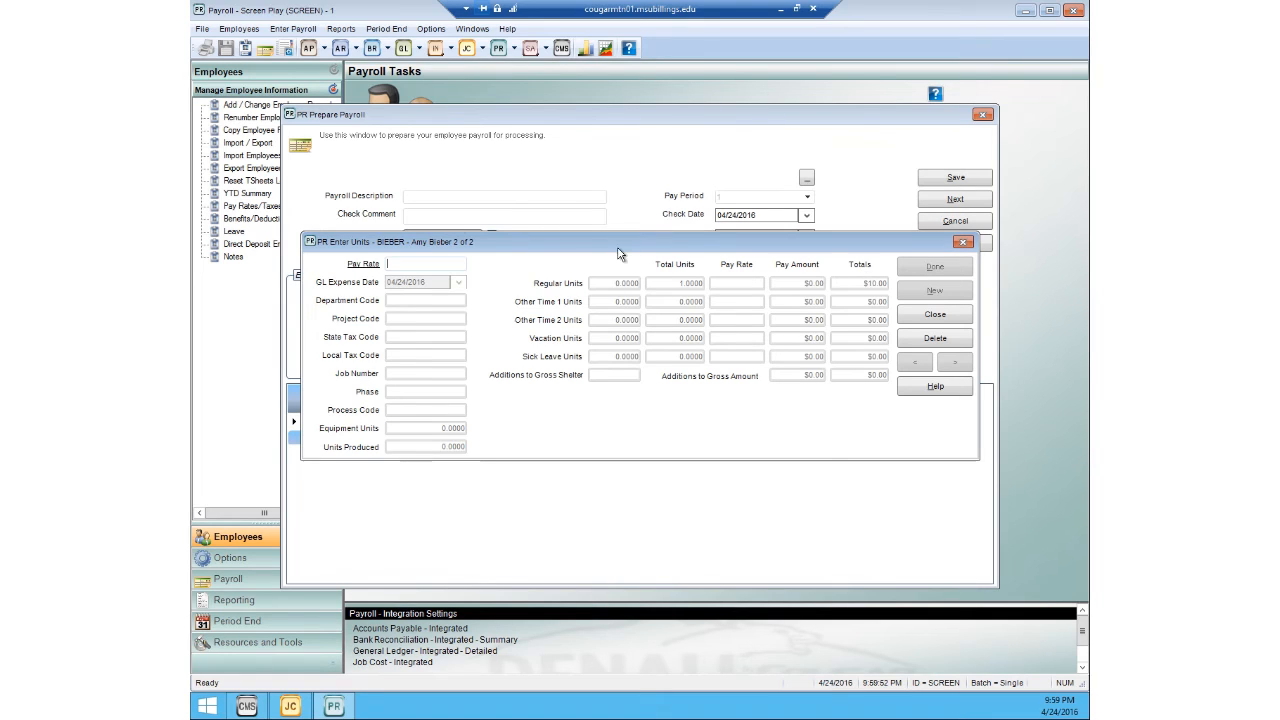
Step: Set the second pay units entry to pay rate SALES and department code S1, leaving it without a job
left_click(414, 263)
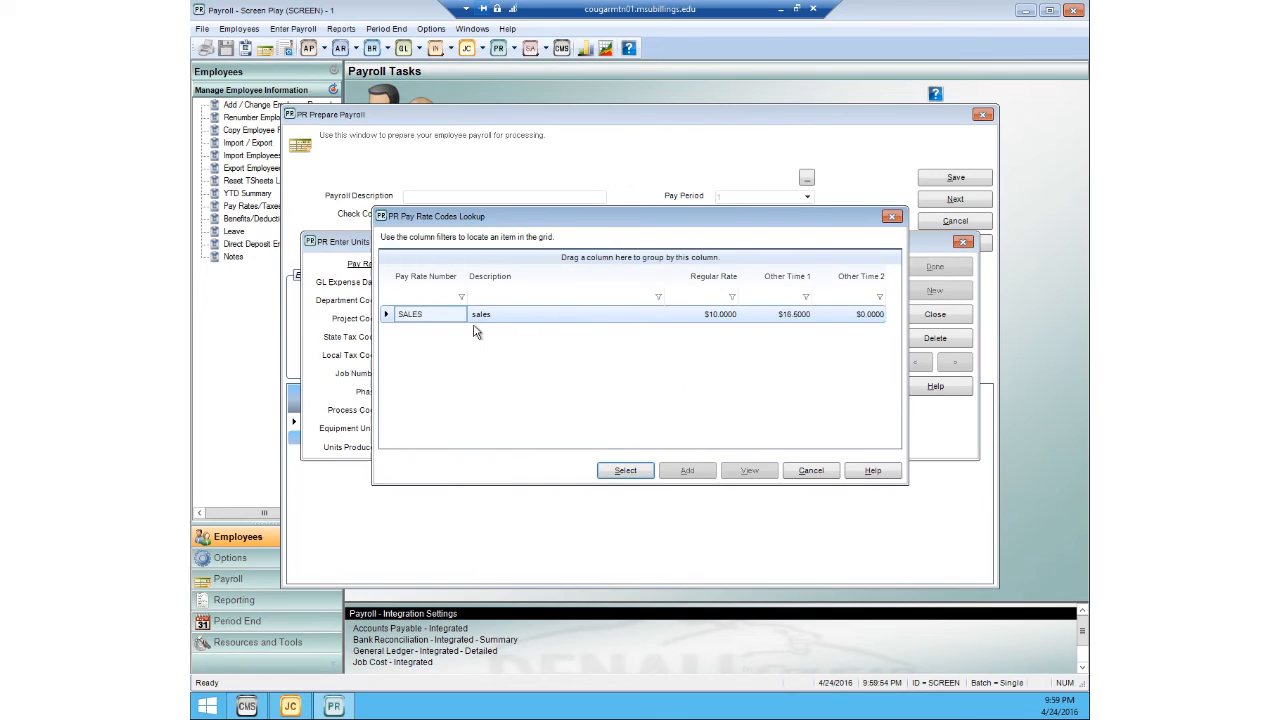
left_click(611, 468)
left_click(412, 303)
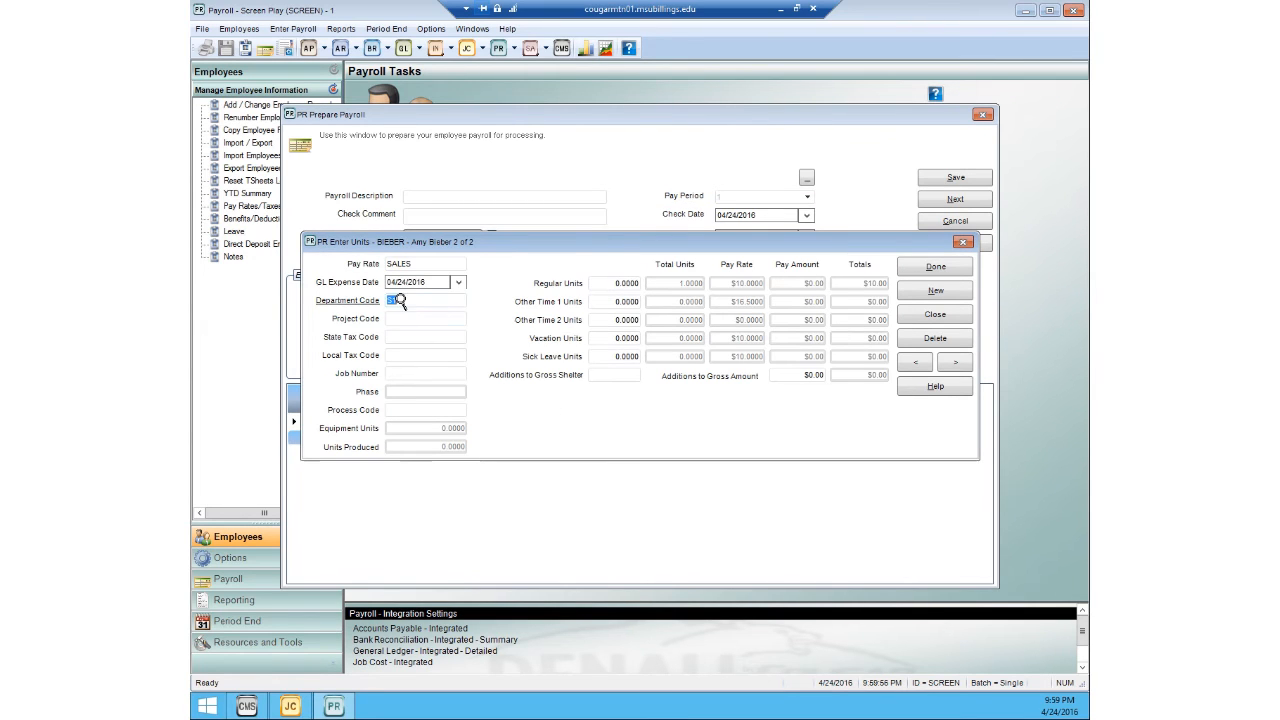
left_click(399, 301)
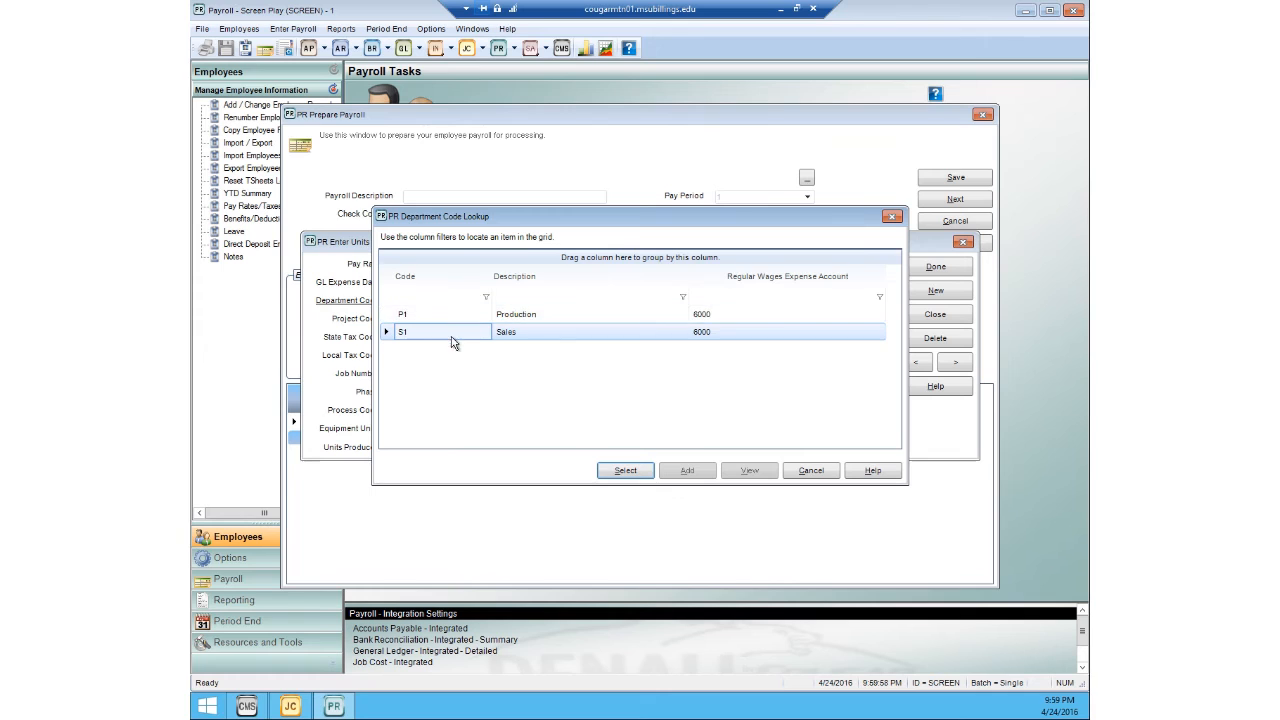
left_click(641, 476)
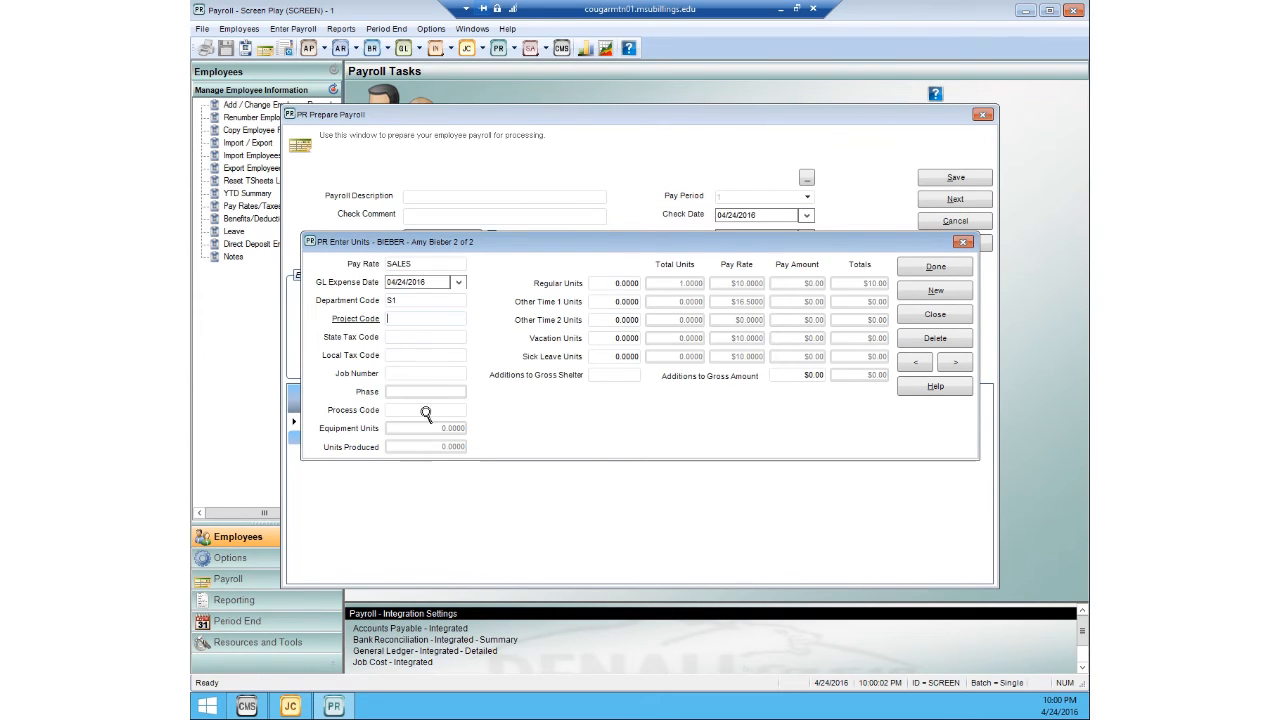
Step: Enter regular units on the second entry to bring the employee's total to 20, and finish the unit entry
left_click(626, 283)
type("15")
key("Tab")
left_click(913, 272)
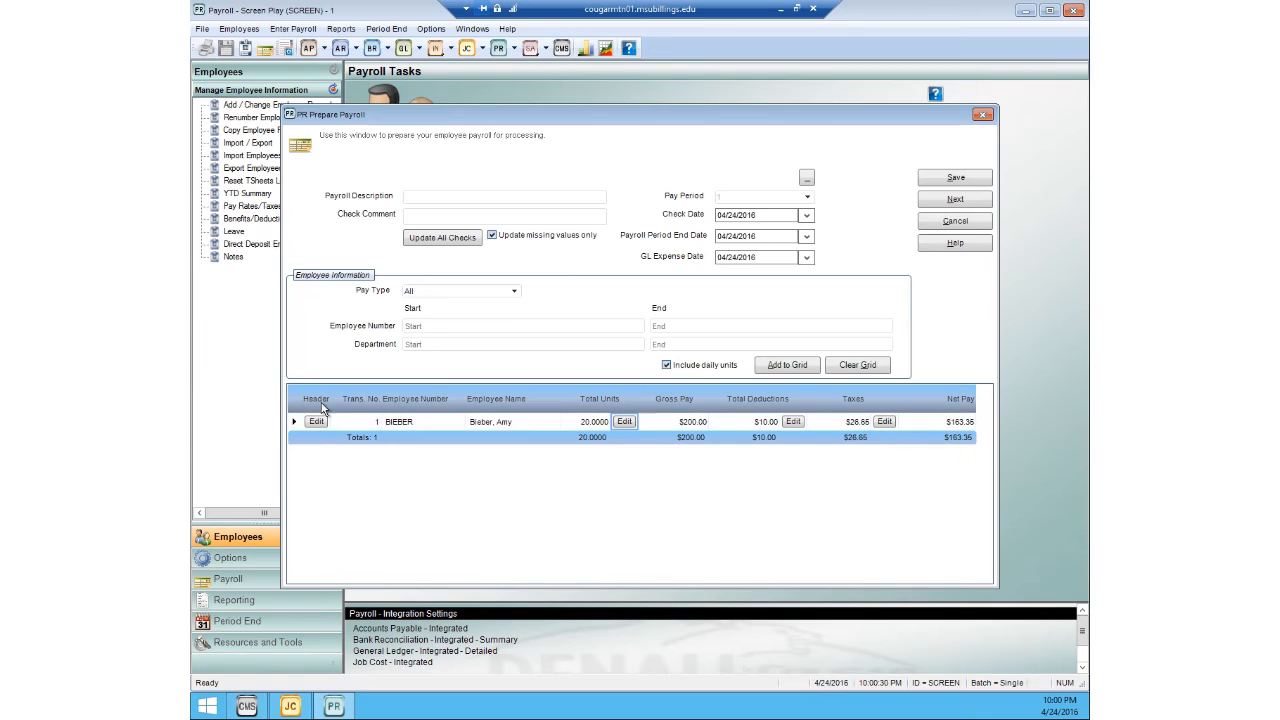
Step: Try to post the payroll while skipping the reports and check printing, and decline posting with unprinted checks
left_click(951, 200)
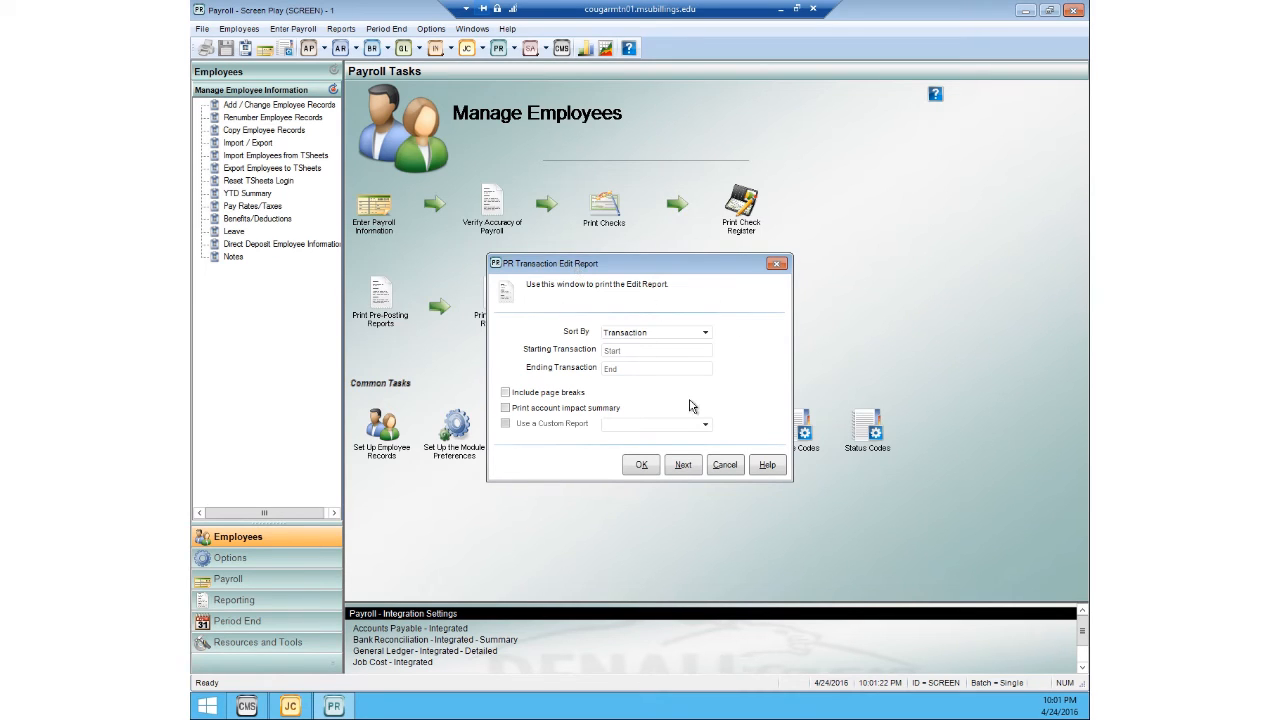
left_click(682, 466)
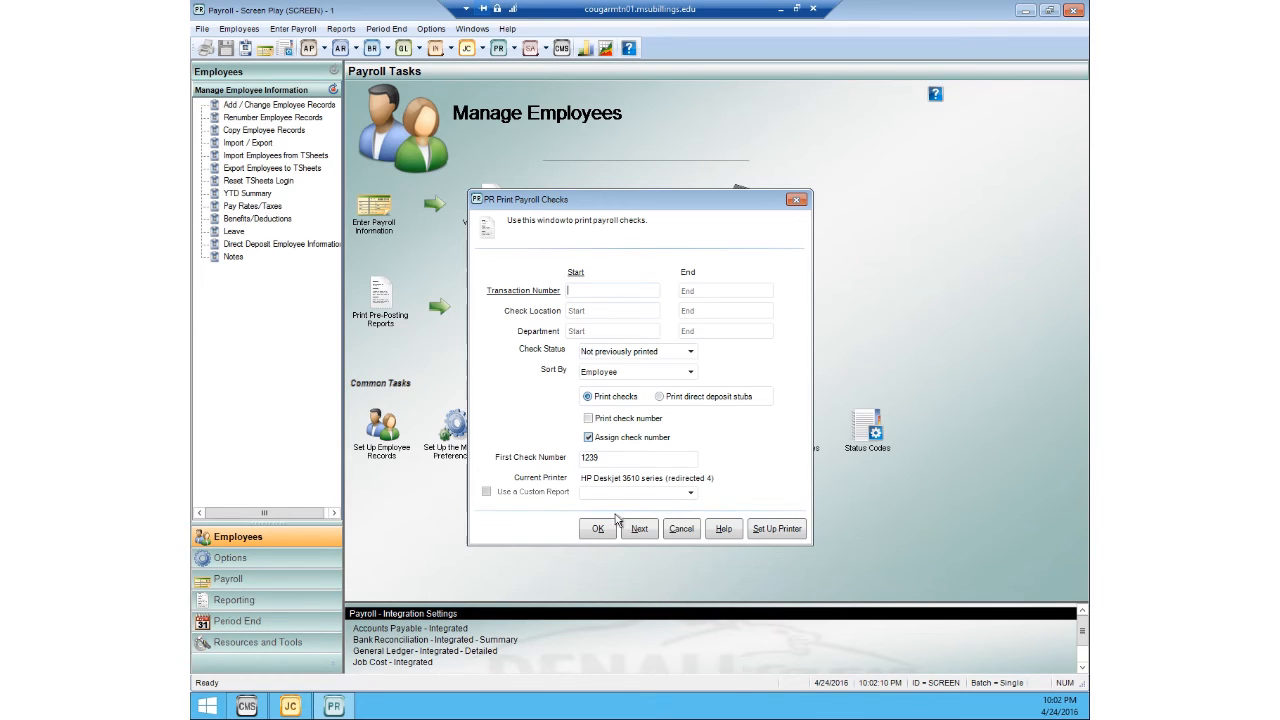
left_click(641, 533)
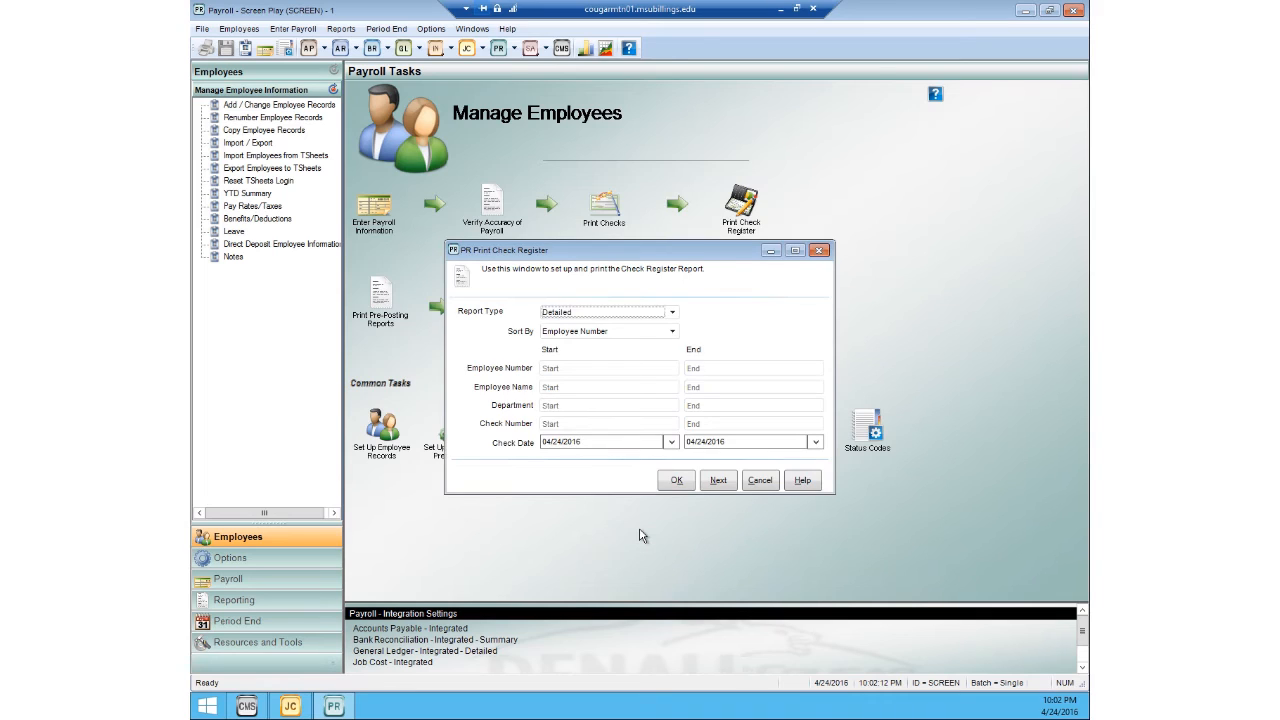
left_click(718, 481)
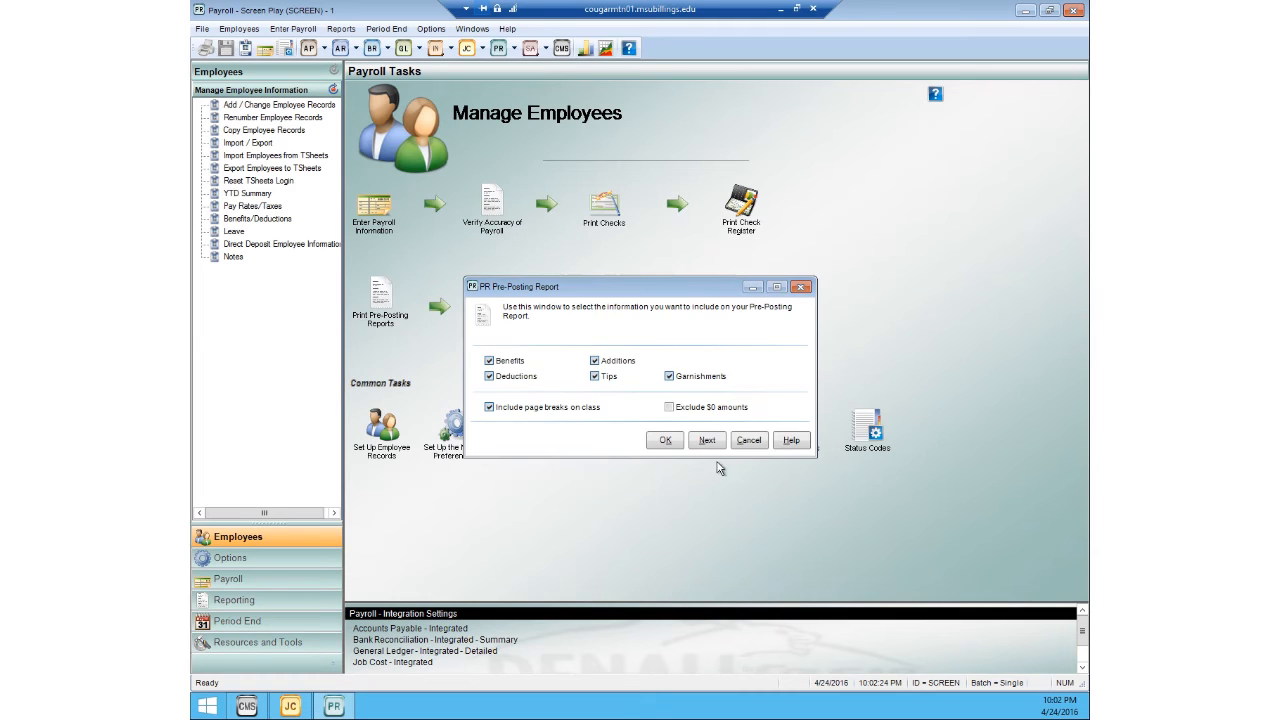
left_click(713, 442)
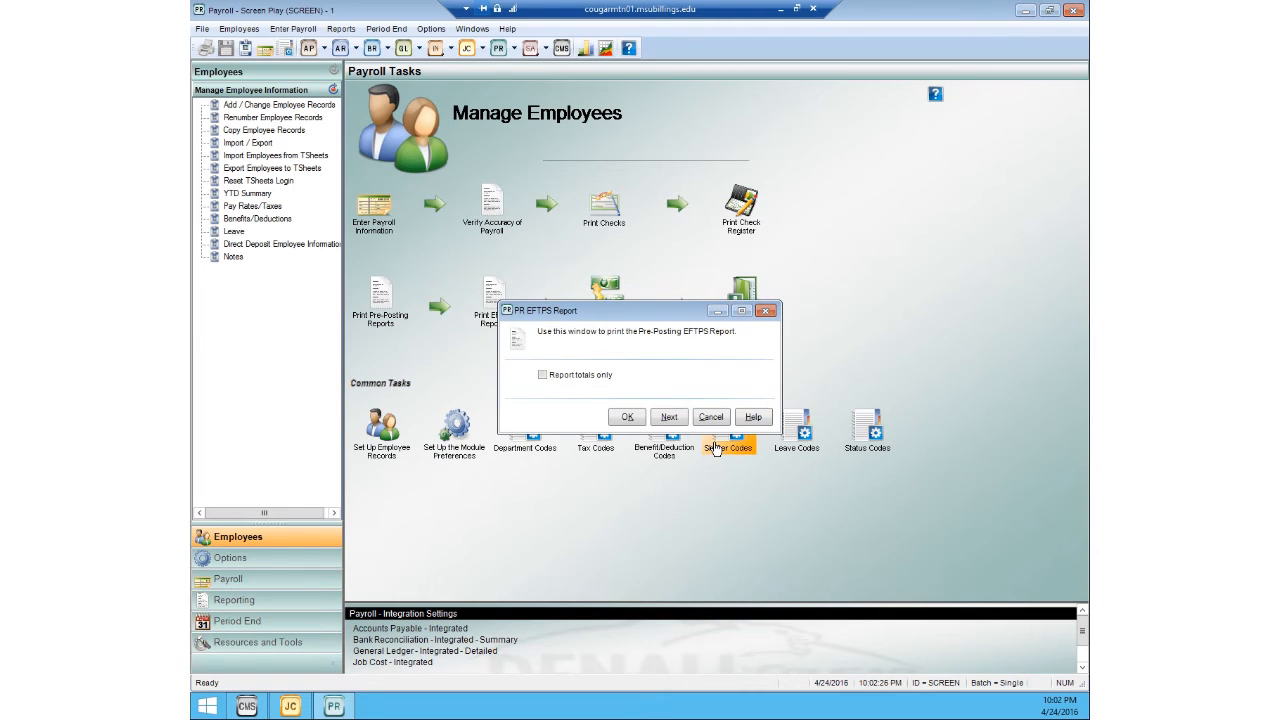
left_click(669, 418)
left_click(673, 410)
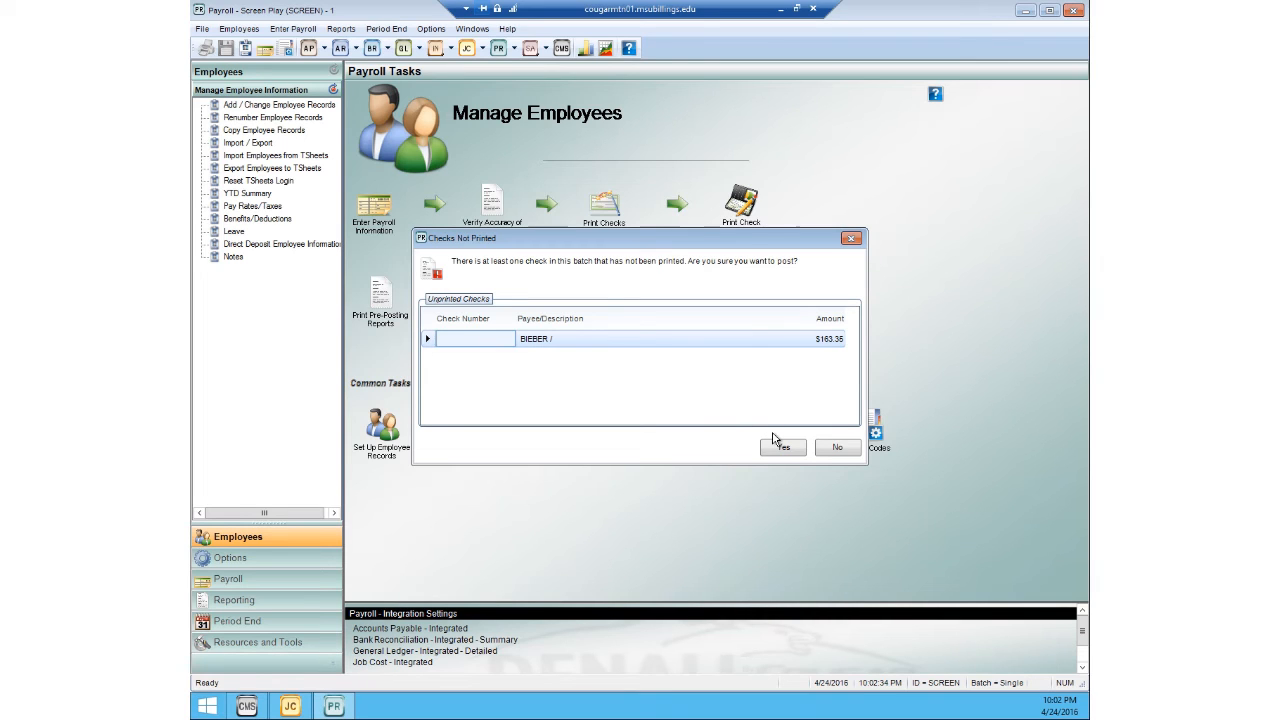
left_click(827, 450)
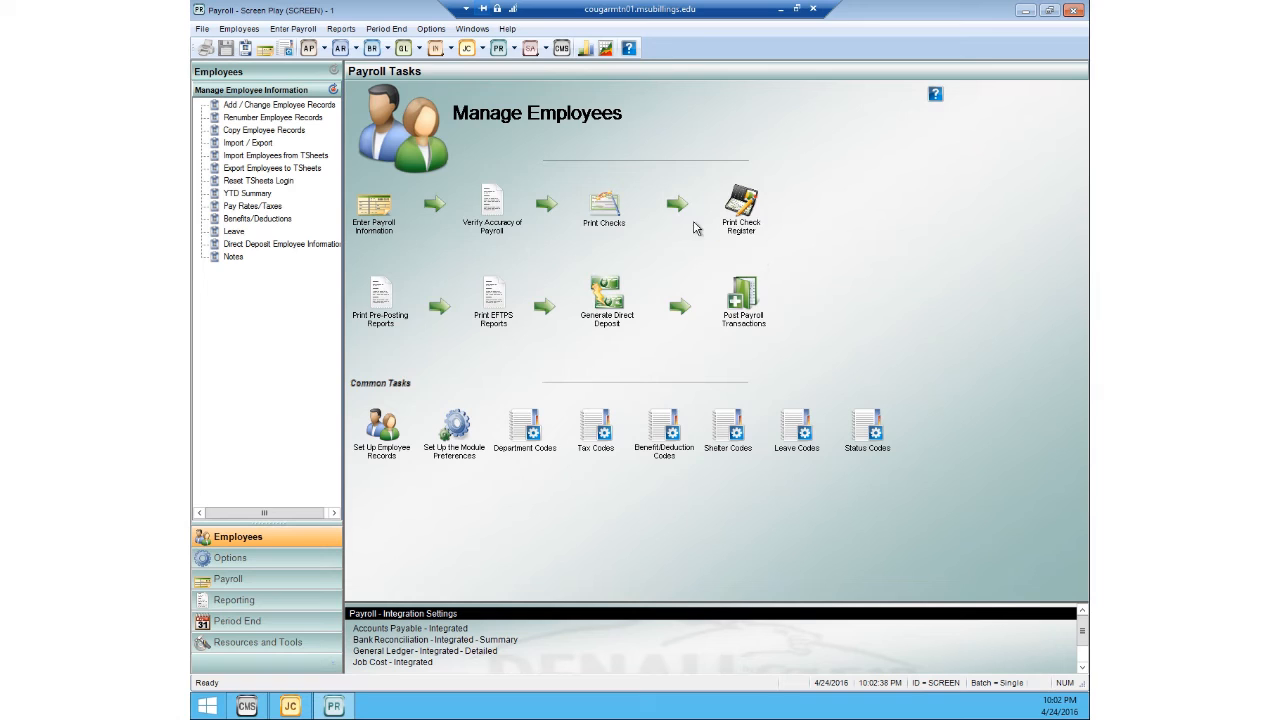
Step: Reopen the prepared payroll, pass over the edit report and print the payroll checks not previously printed
left_click(293, 28)
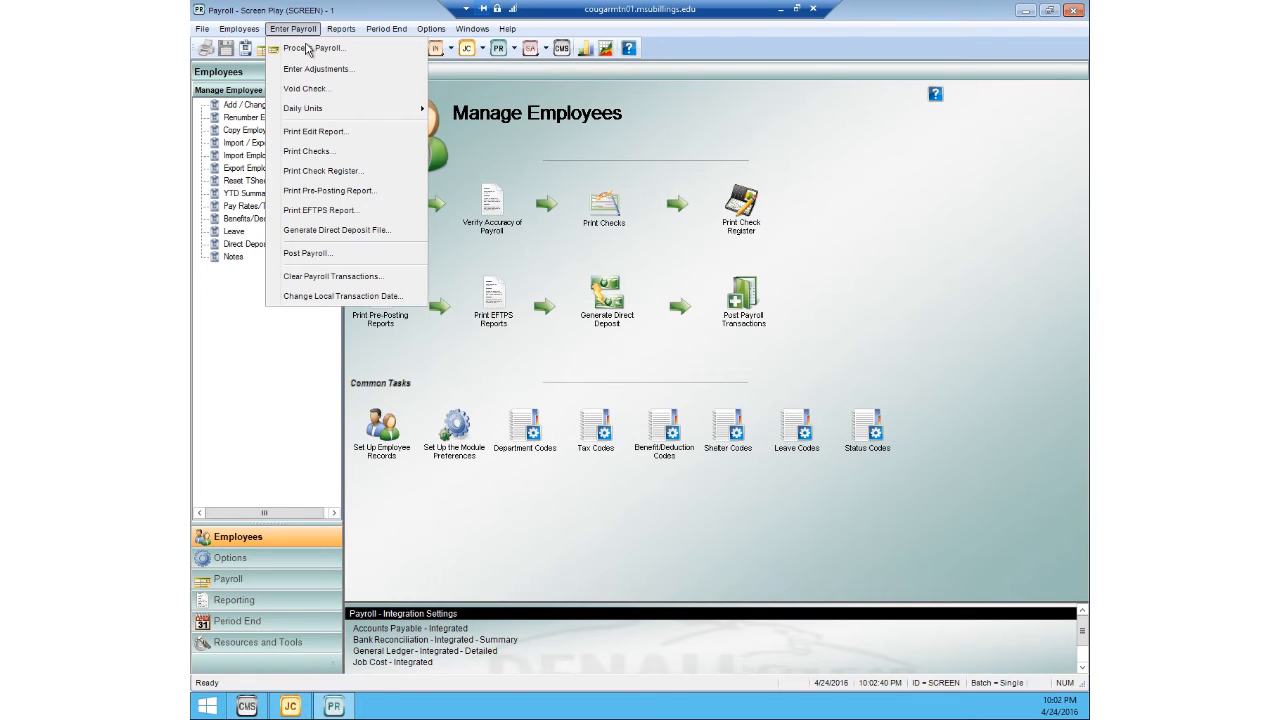
left_click(308, 48)
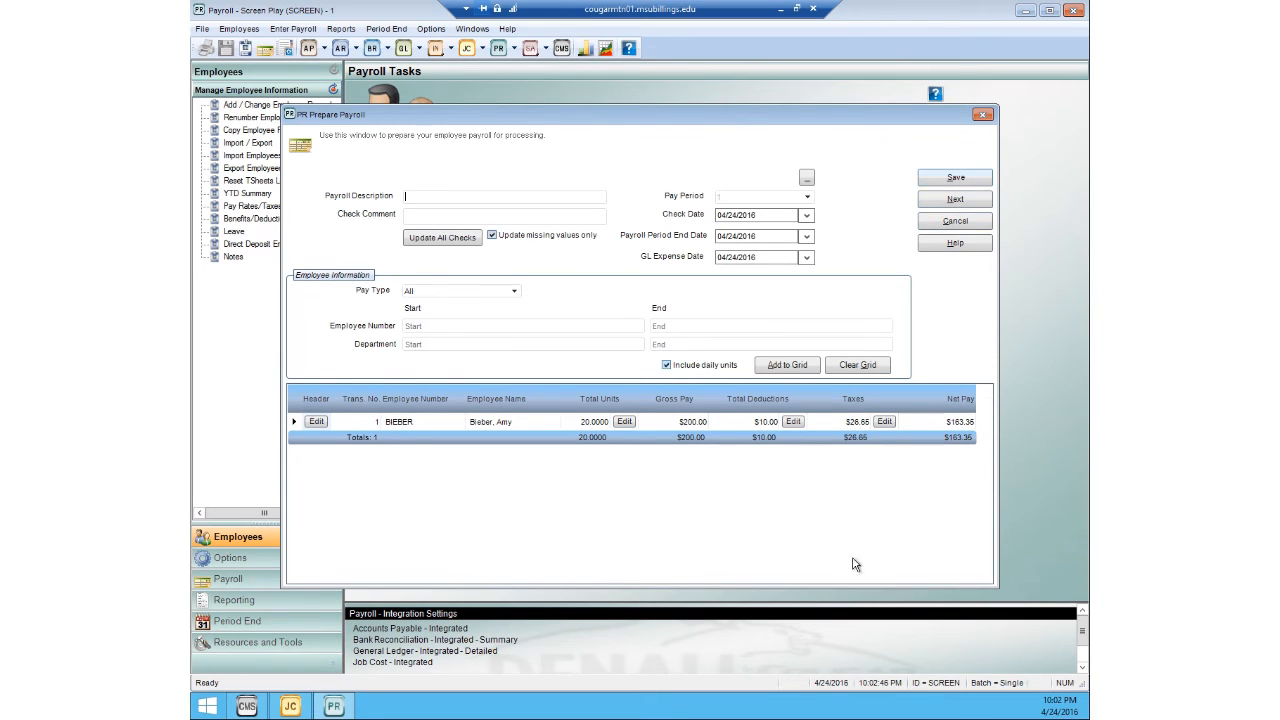
left_click(955, 200)
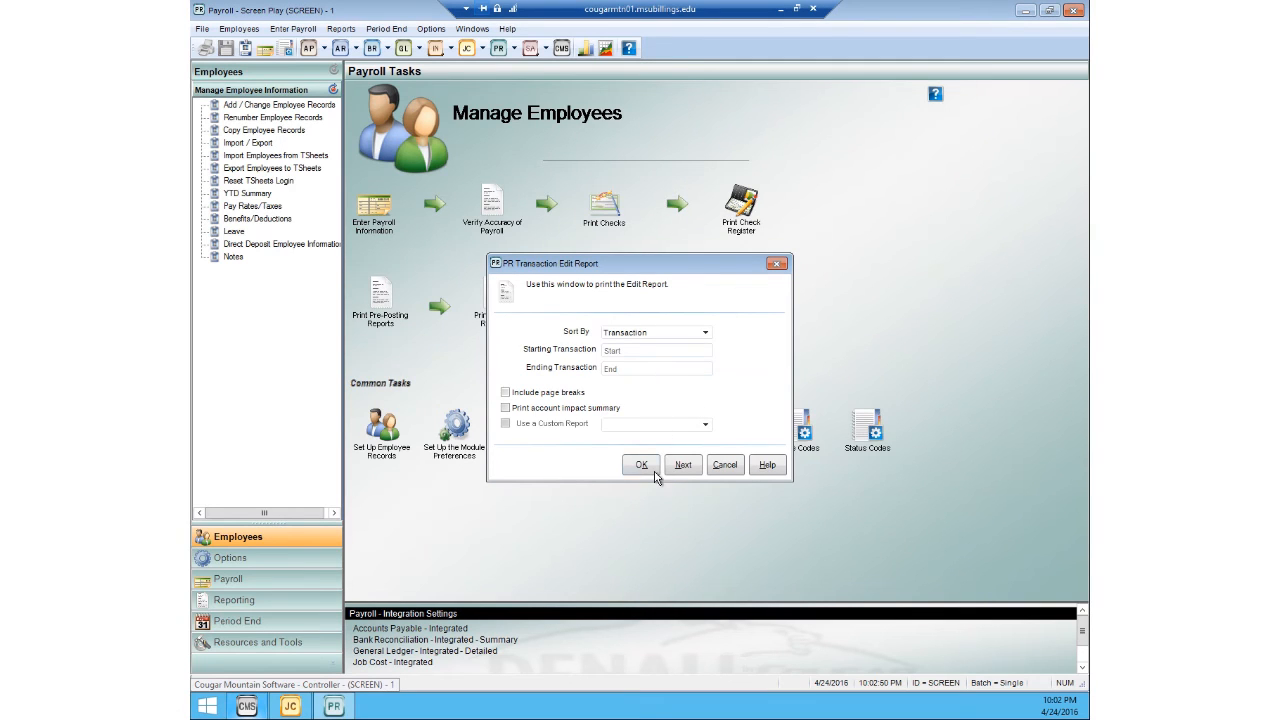
left_click(681, 466)
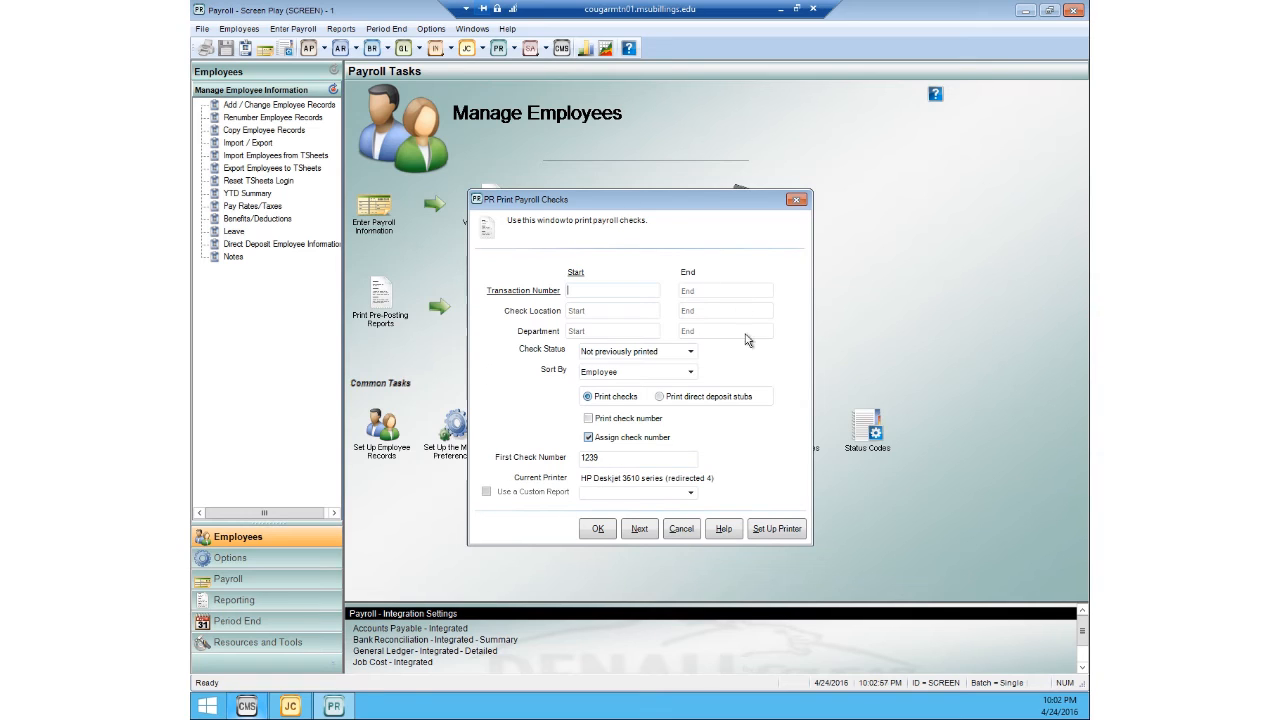
left_click(598, 529)
left_click(648, 527)
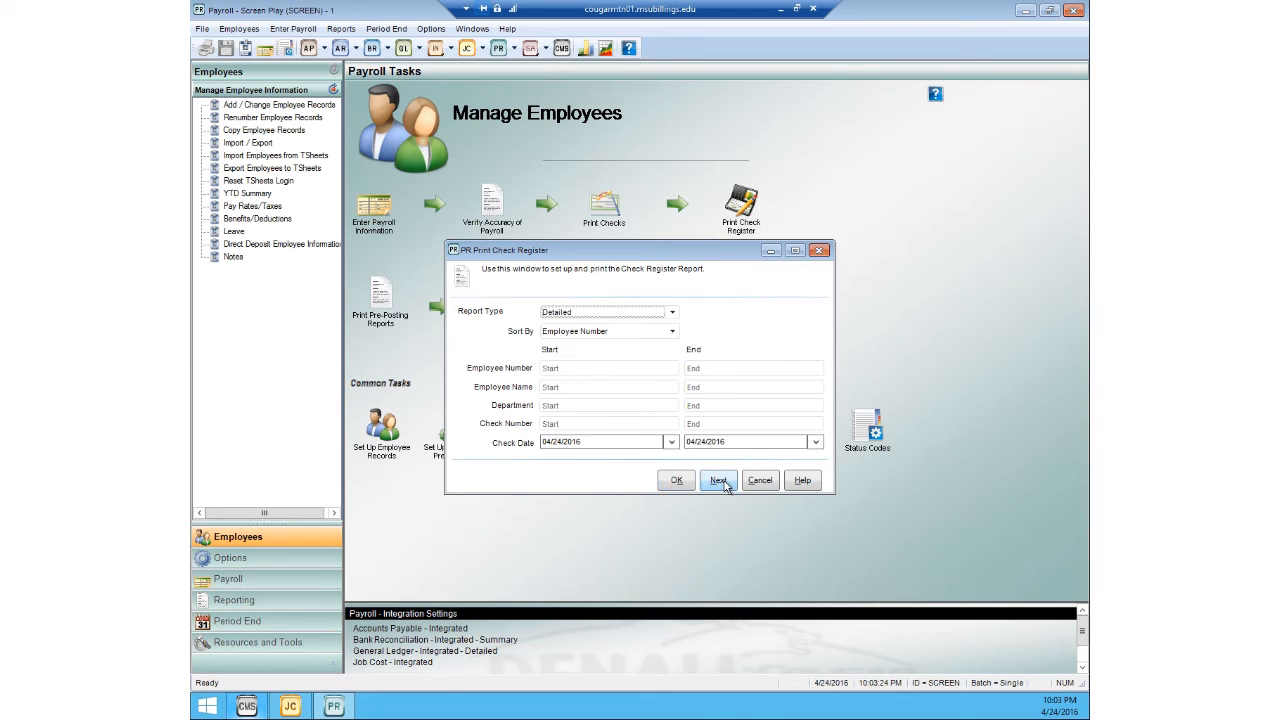
Step: Skip the check register, pre-posting and EFTPS reports and post the payroll
left_click(724, 481)
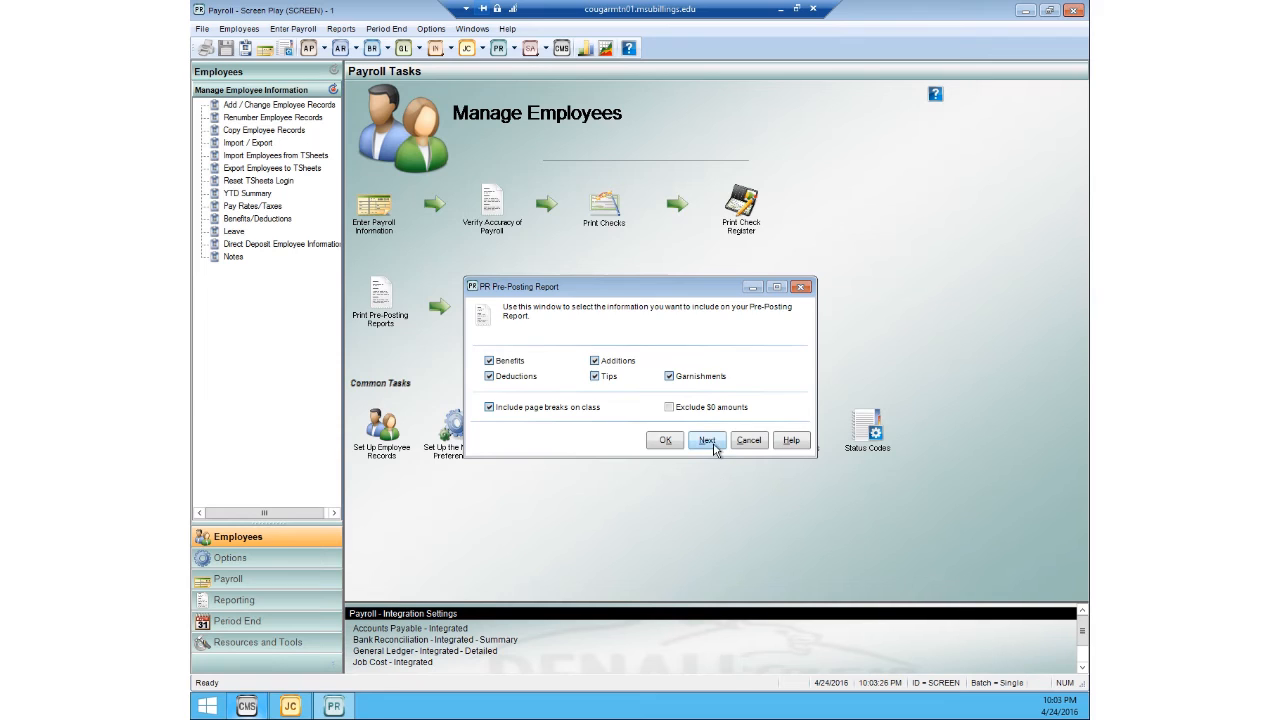
left_click(707, 441)
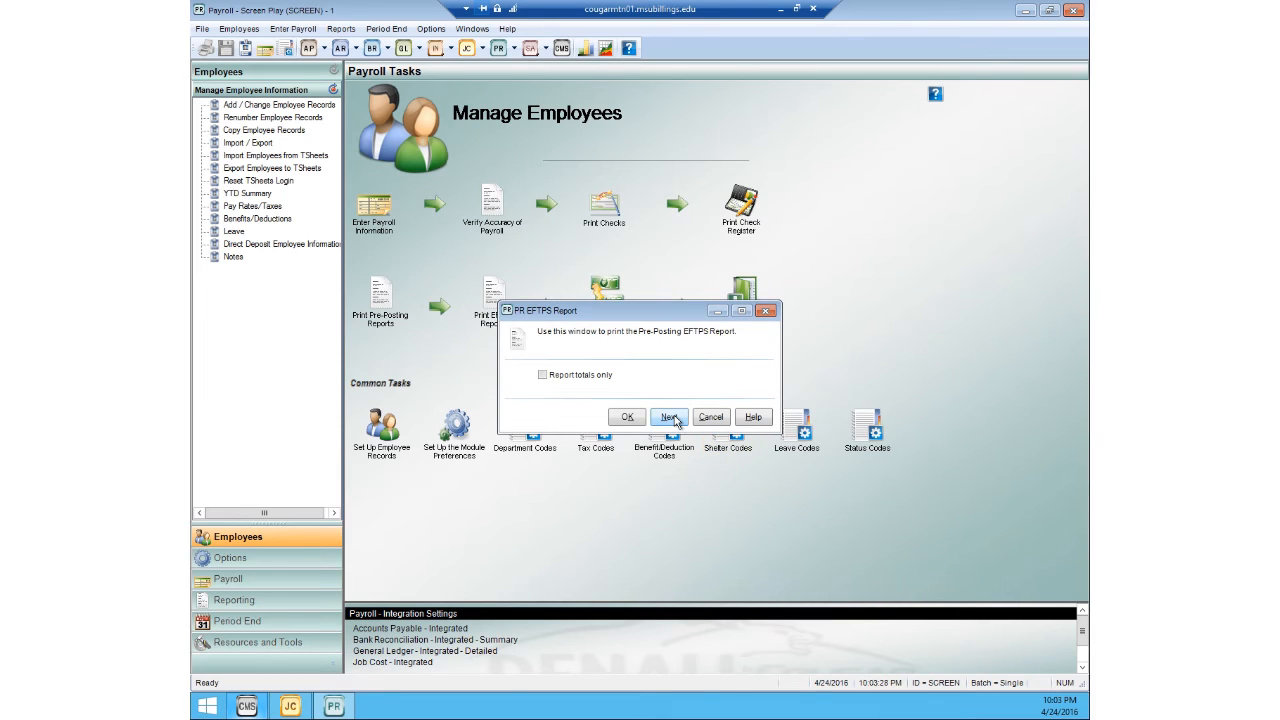
left_click(669, 417)
left_click(672, 406)
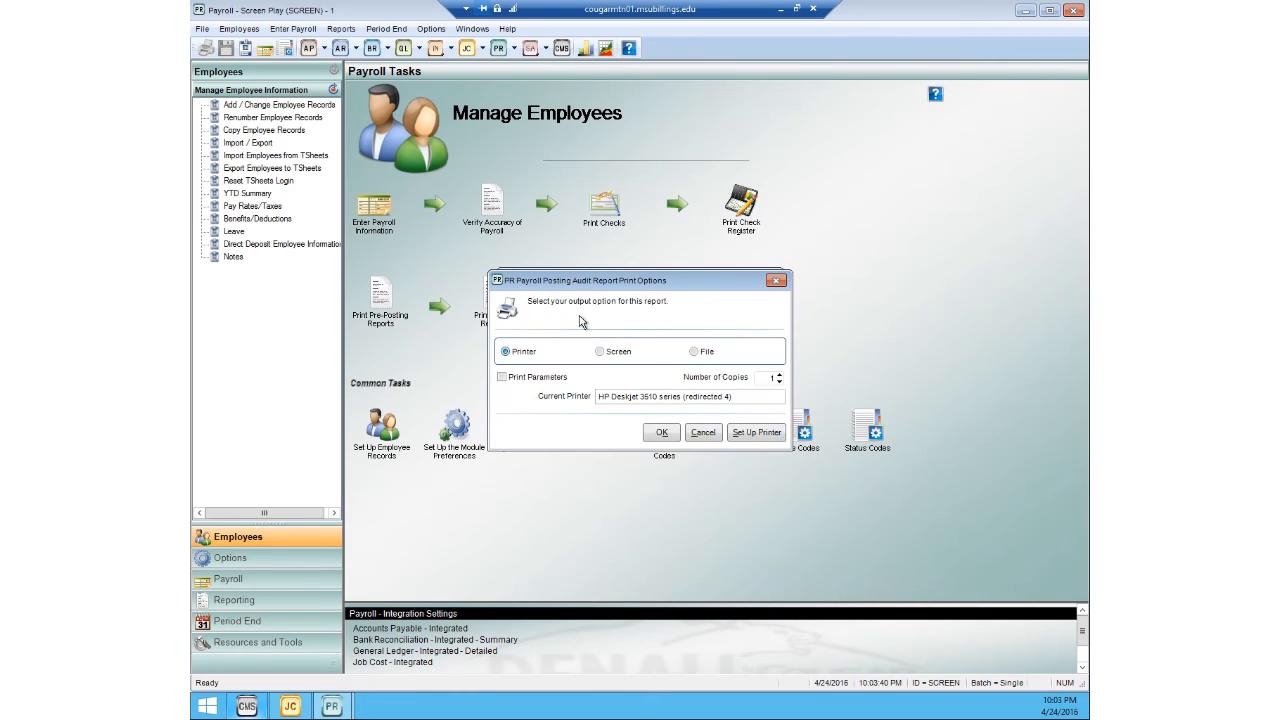
Step: View the Payroll Posting Audit Report on screen, close it and dismiss the remaining posting audit reports unprinted
left_click(597, 351)
left_click(656, 433)
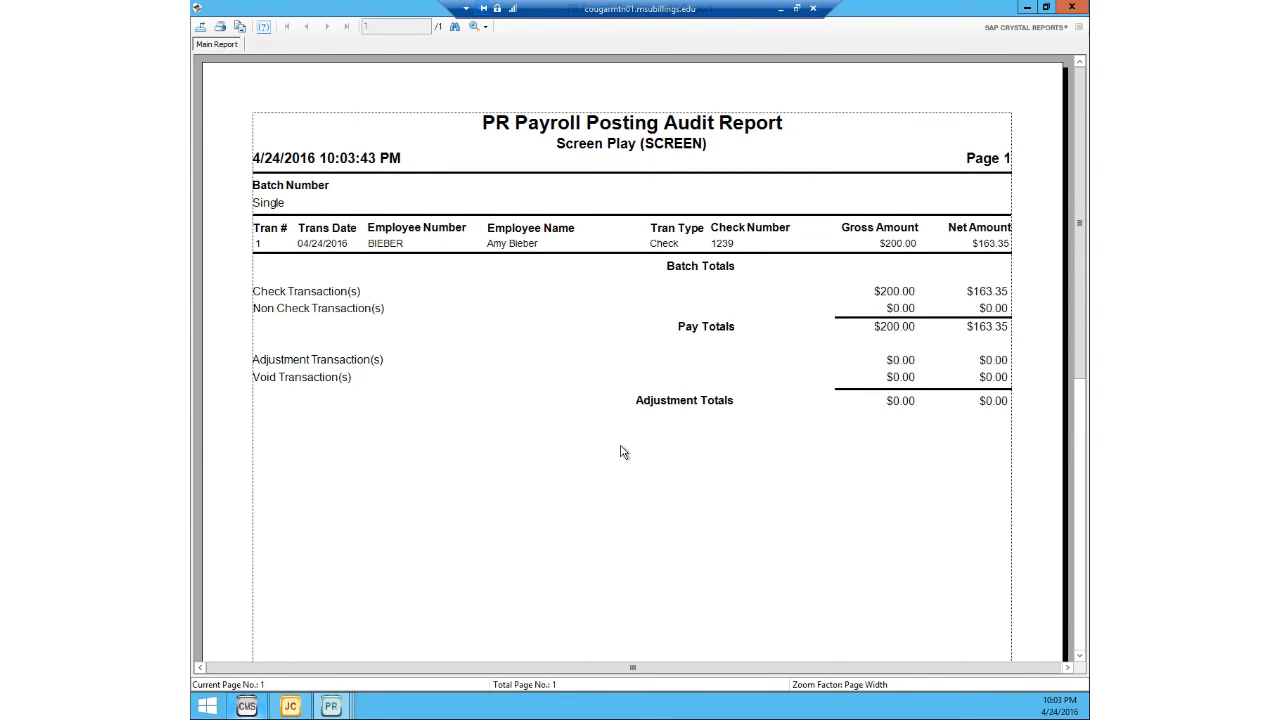
left_click(1072, 8)
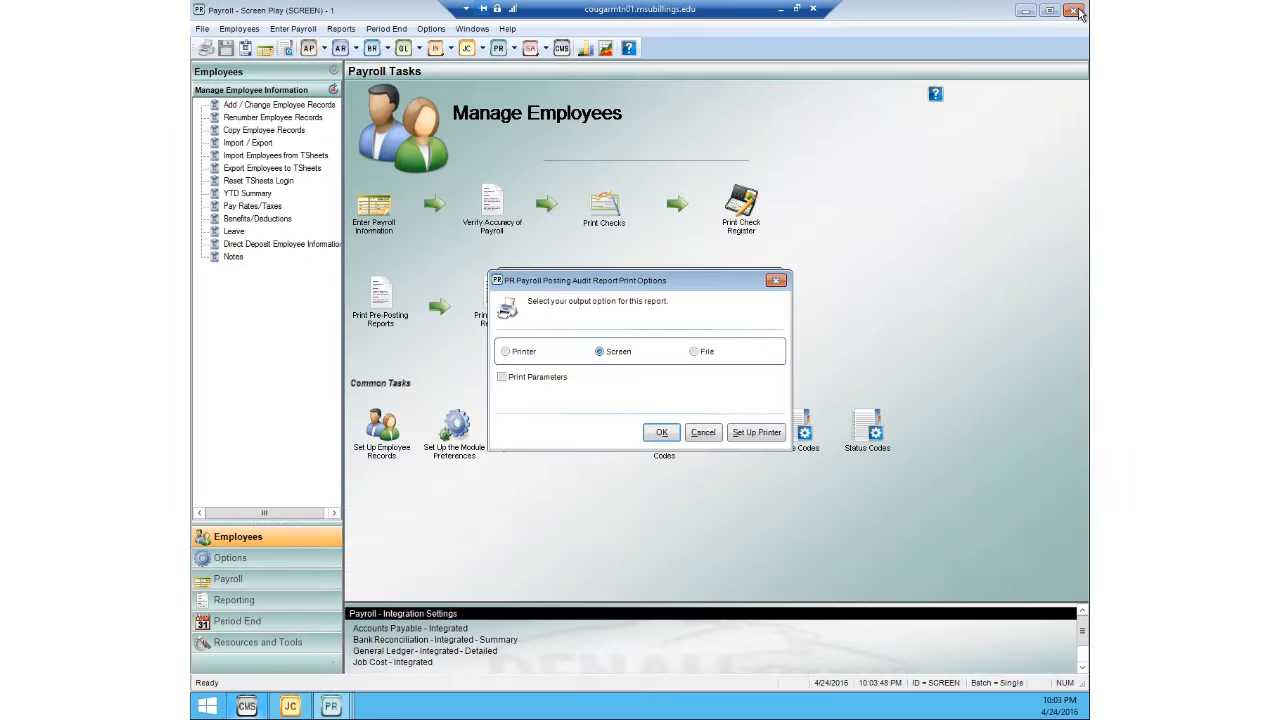
left_click(778, 282)
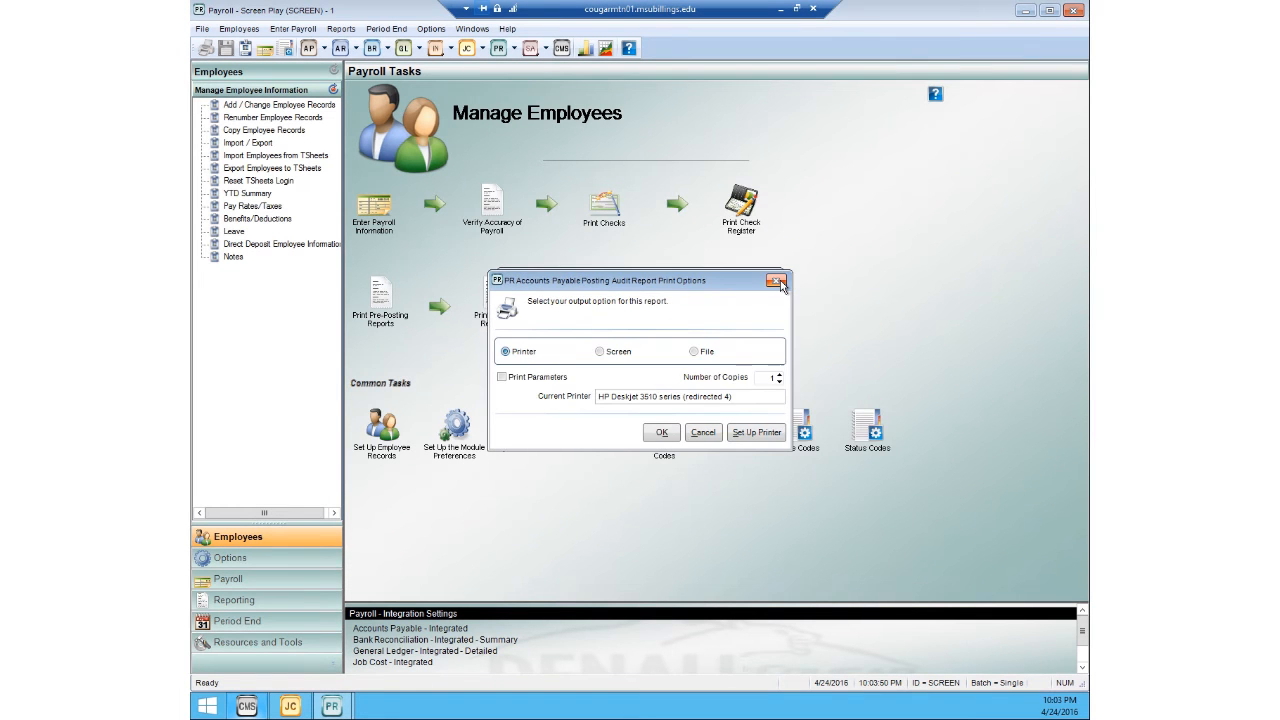
left_click(780, 282)
left_click(772, 281)
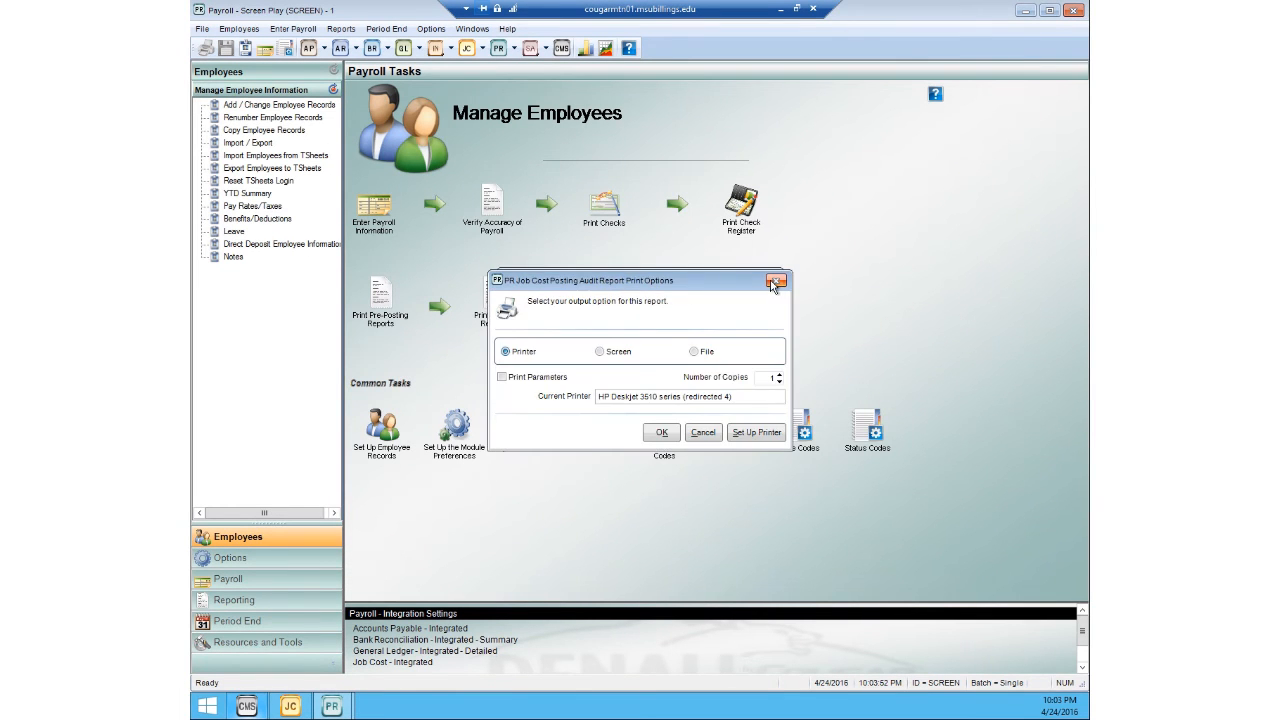
left_click(772, 281)
left_click(772, 282)
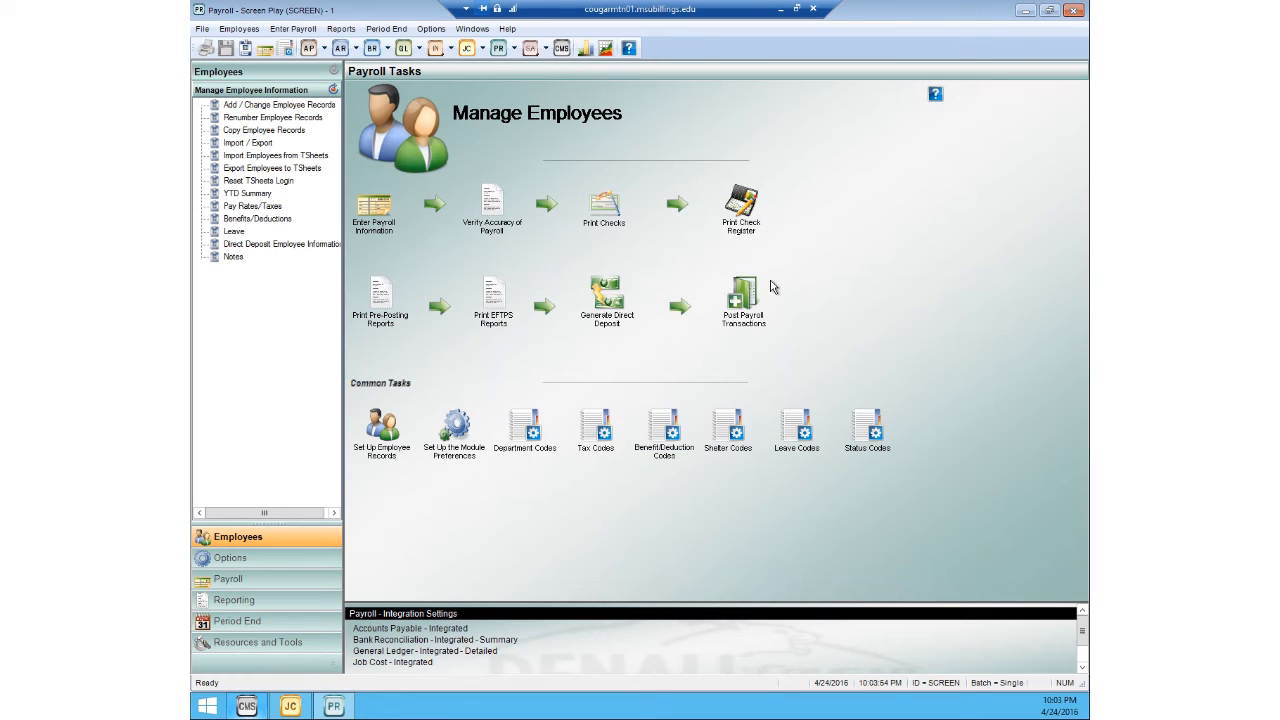
Step: Switch to the Job Cost module and look up job ABC123 in Job Management to review its costs including labor
left_click(471, 28)
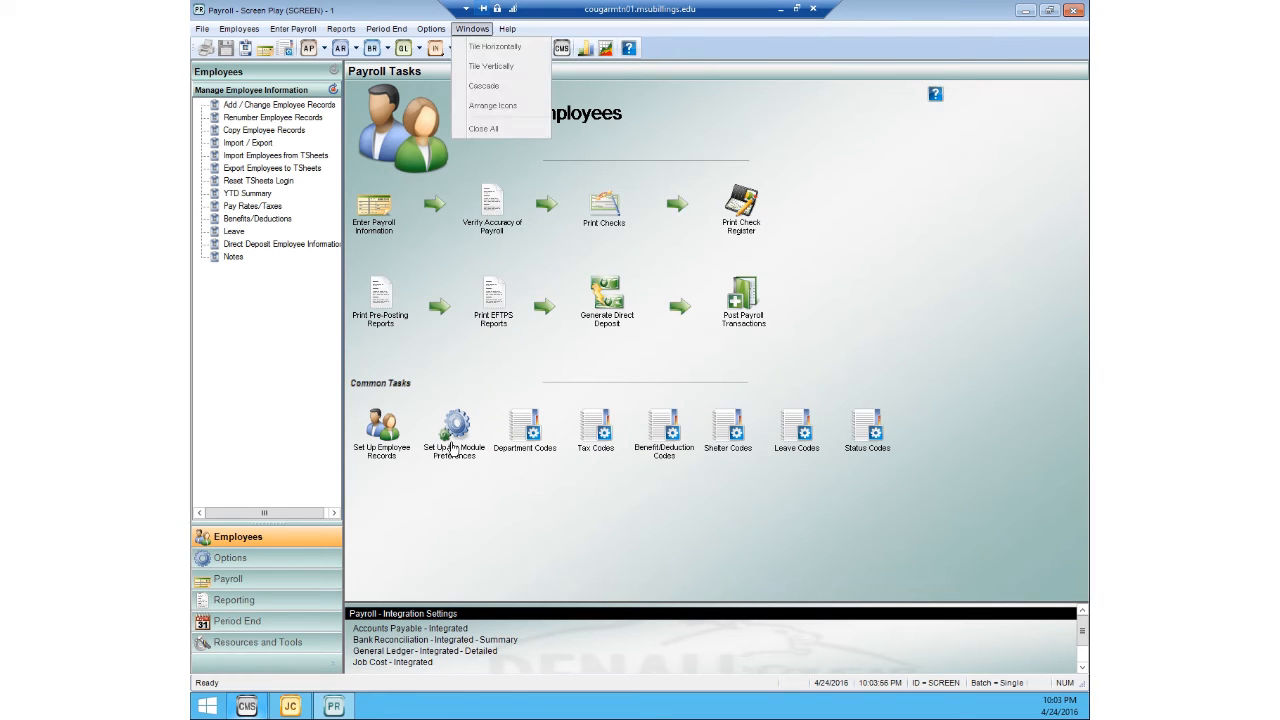
left_click(481, 515)
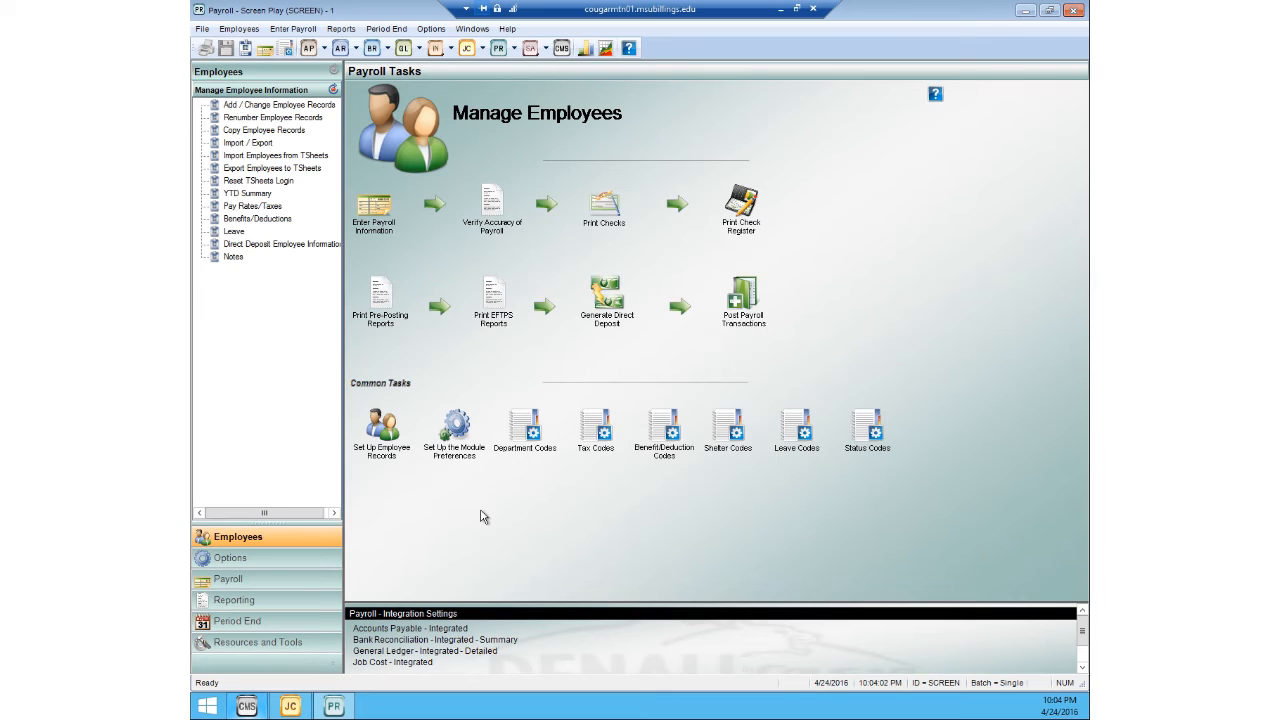
left_click(290, 706)
left_click(228, 28)
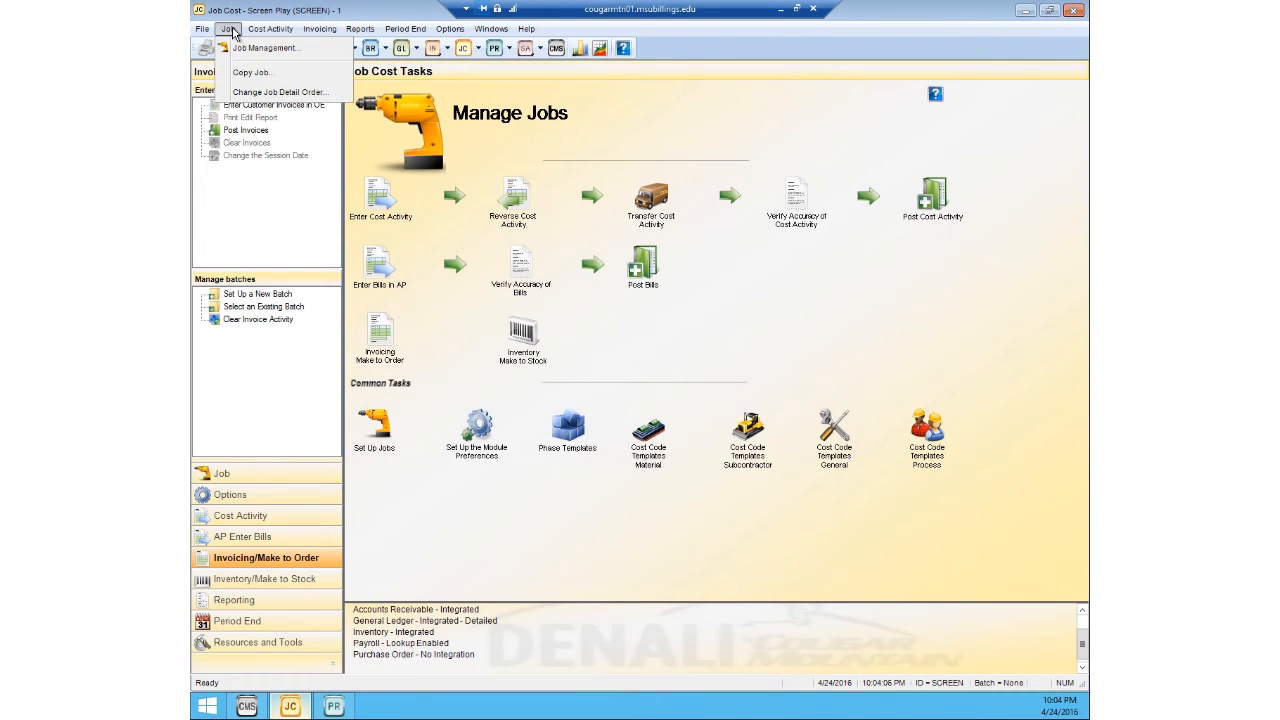
left_click(244, 48)
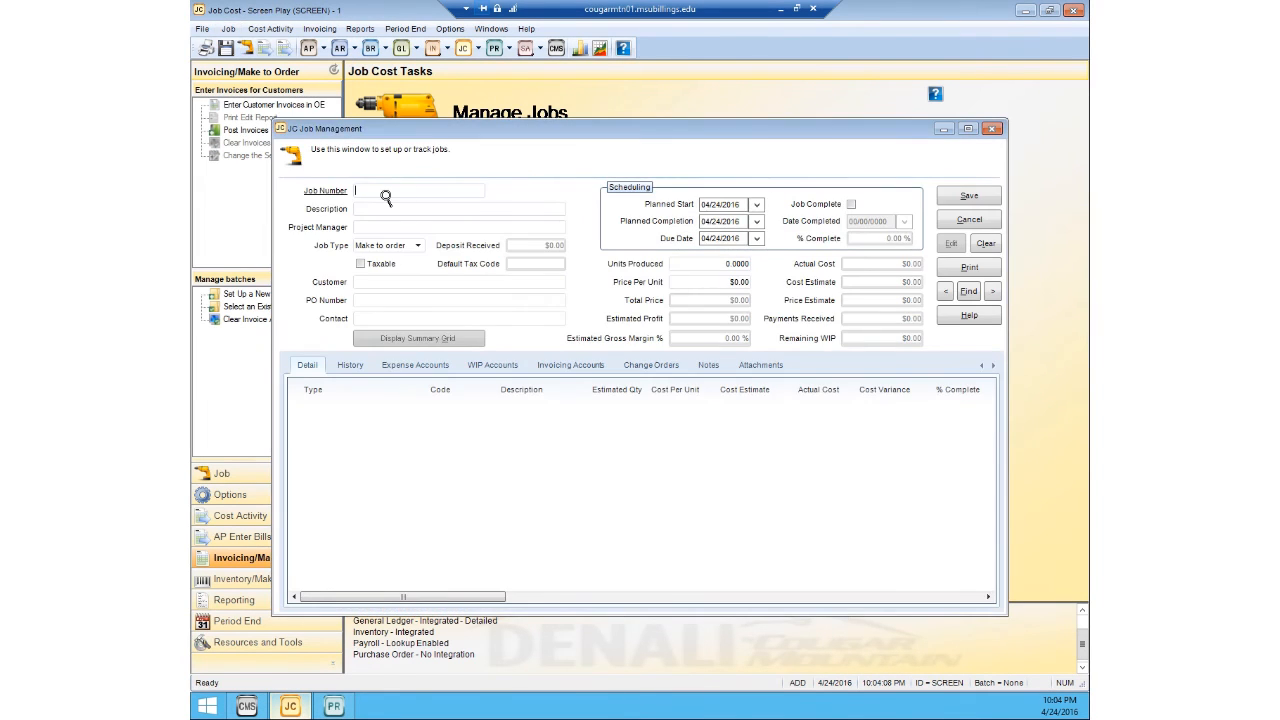
double_click(383, 194)
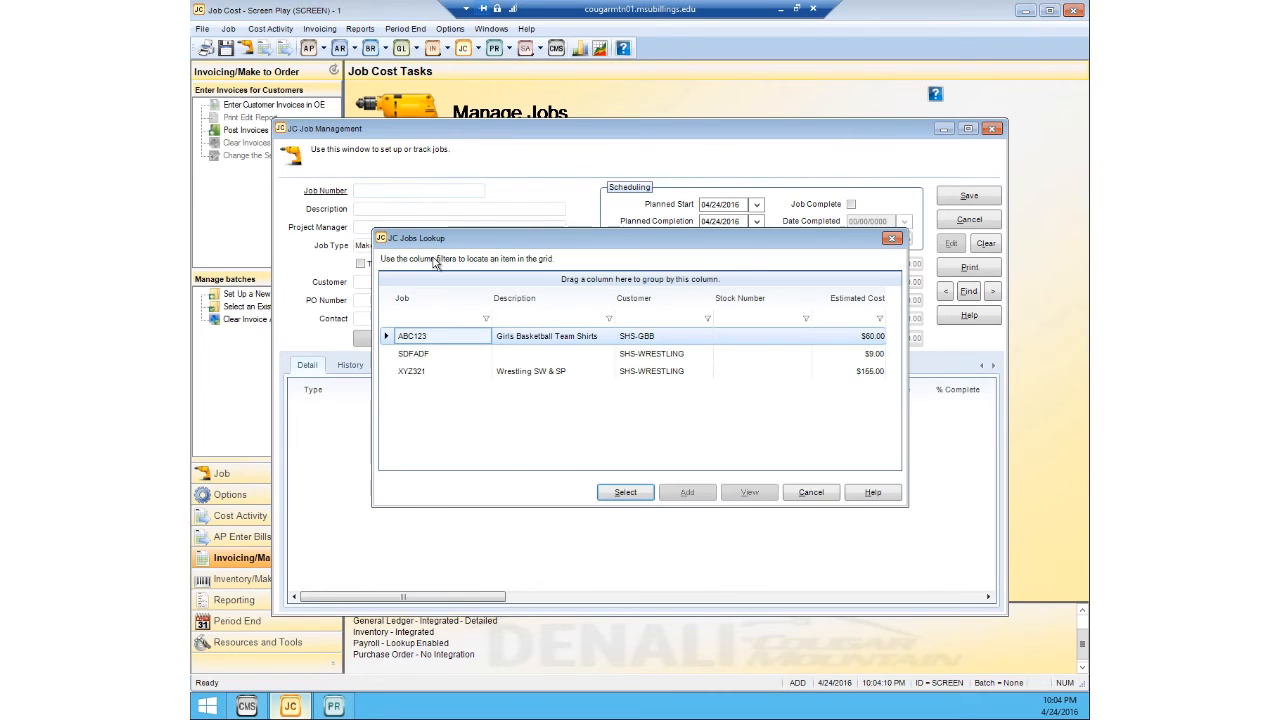
left_click(618, 490)
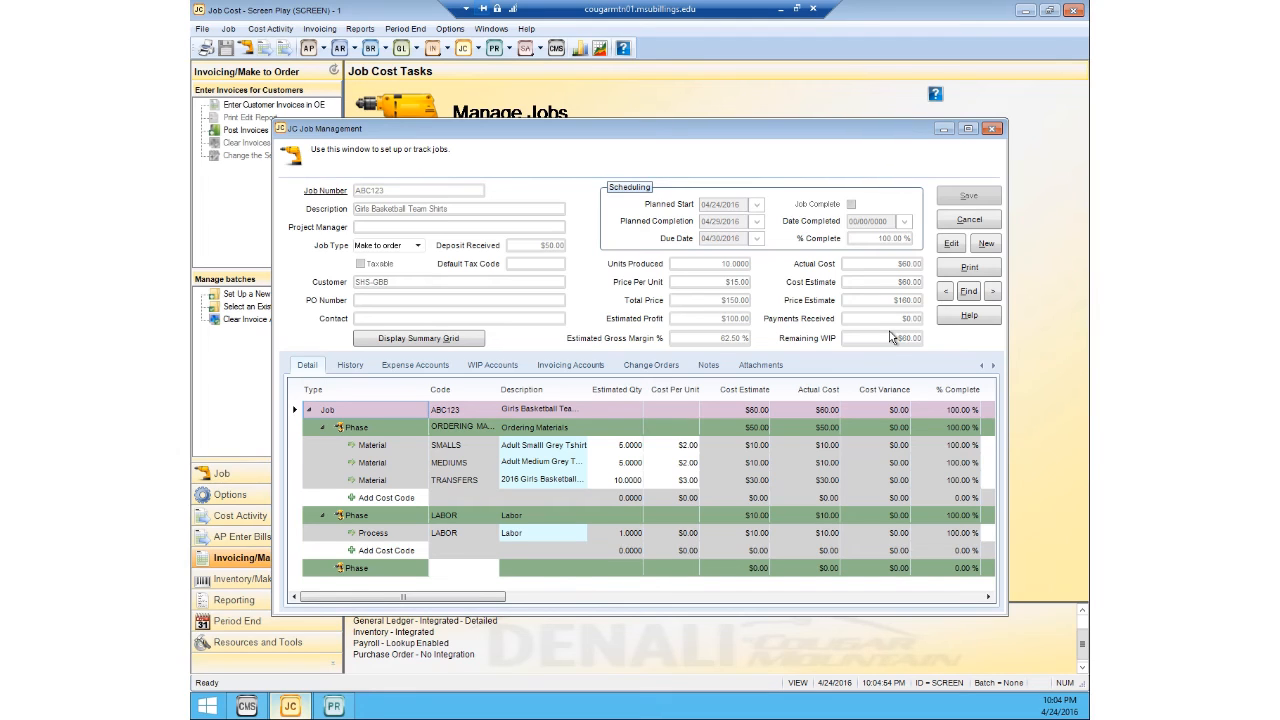
Step: Close the job window and start make-to-order invoice entry in OE, saving and selecting a new batch with the default identity and layout
left_click(990, 129)
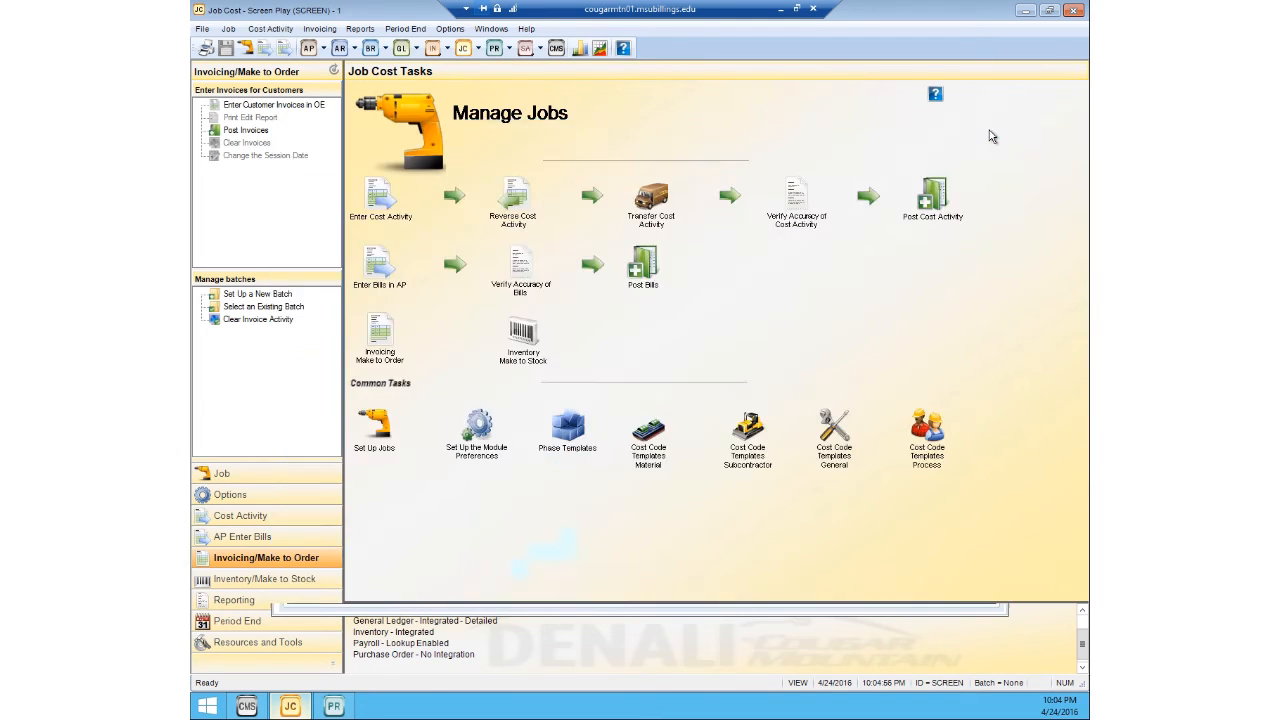
left_click(326, 31)
mouse_move(330, 47)
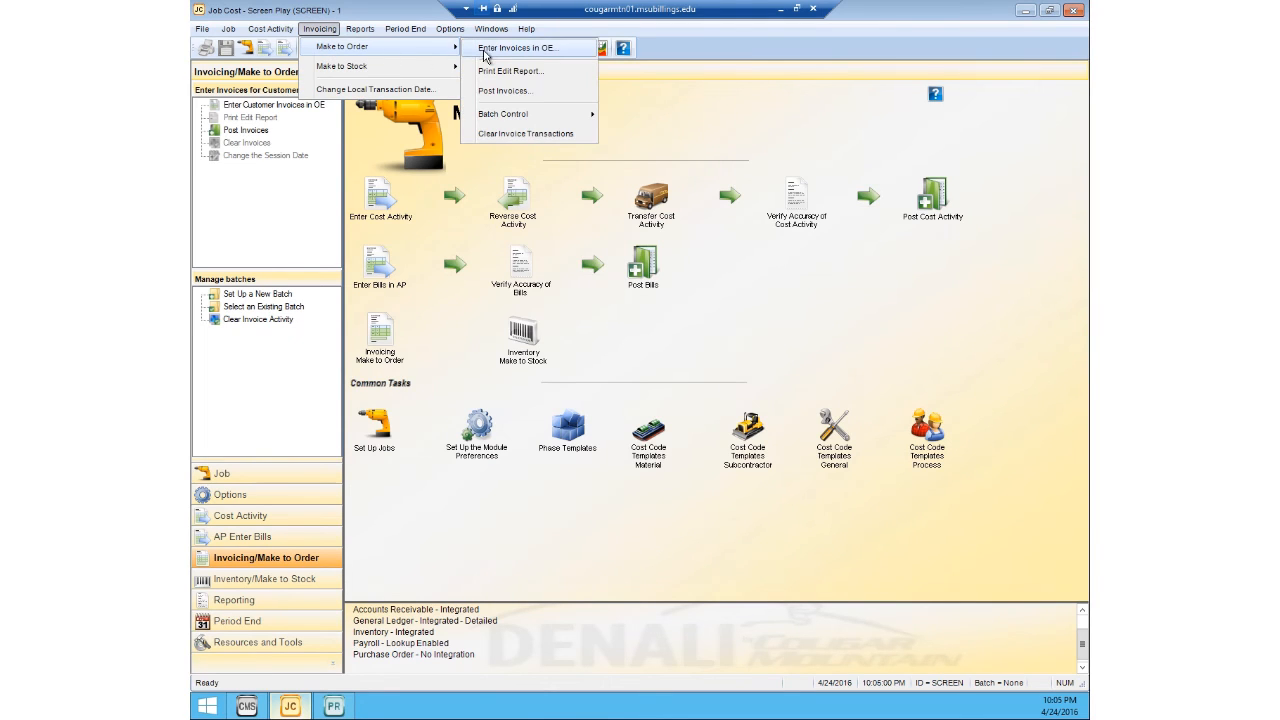
left_click(487, 50)
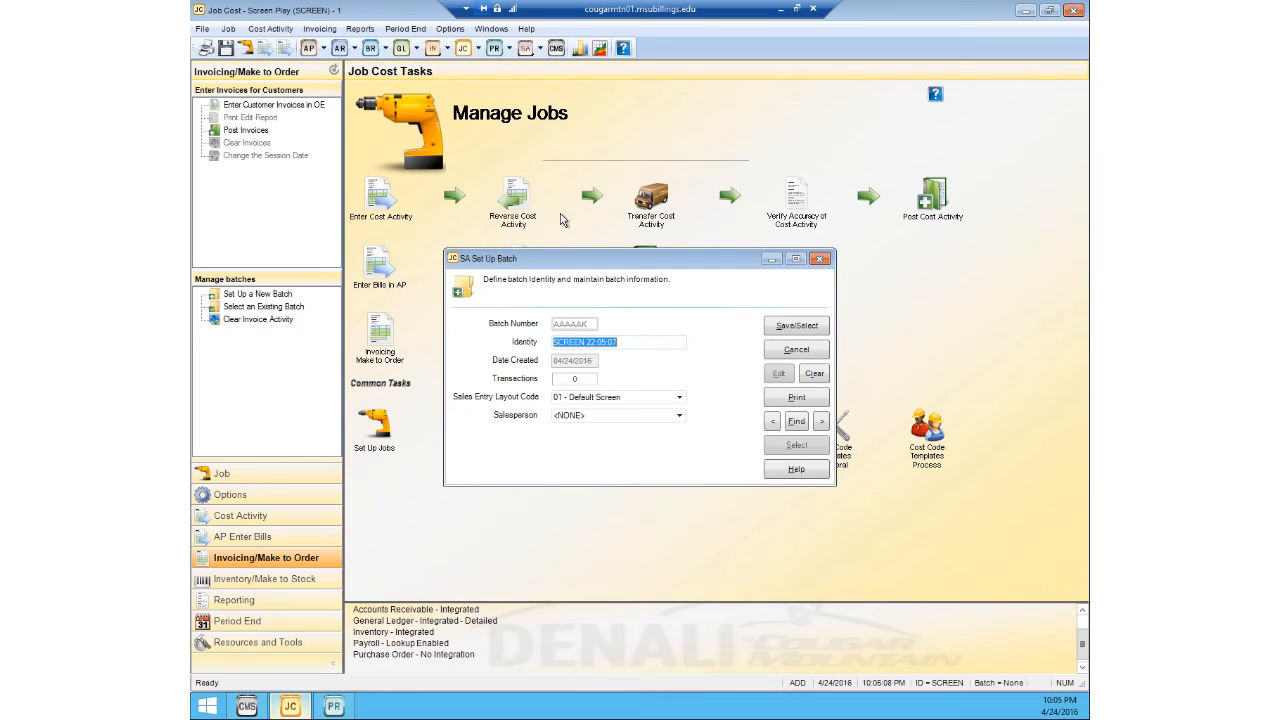
left_click(795, 328)
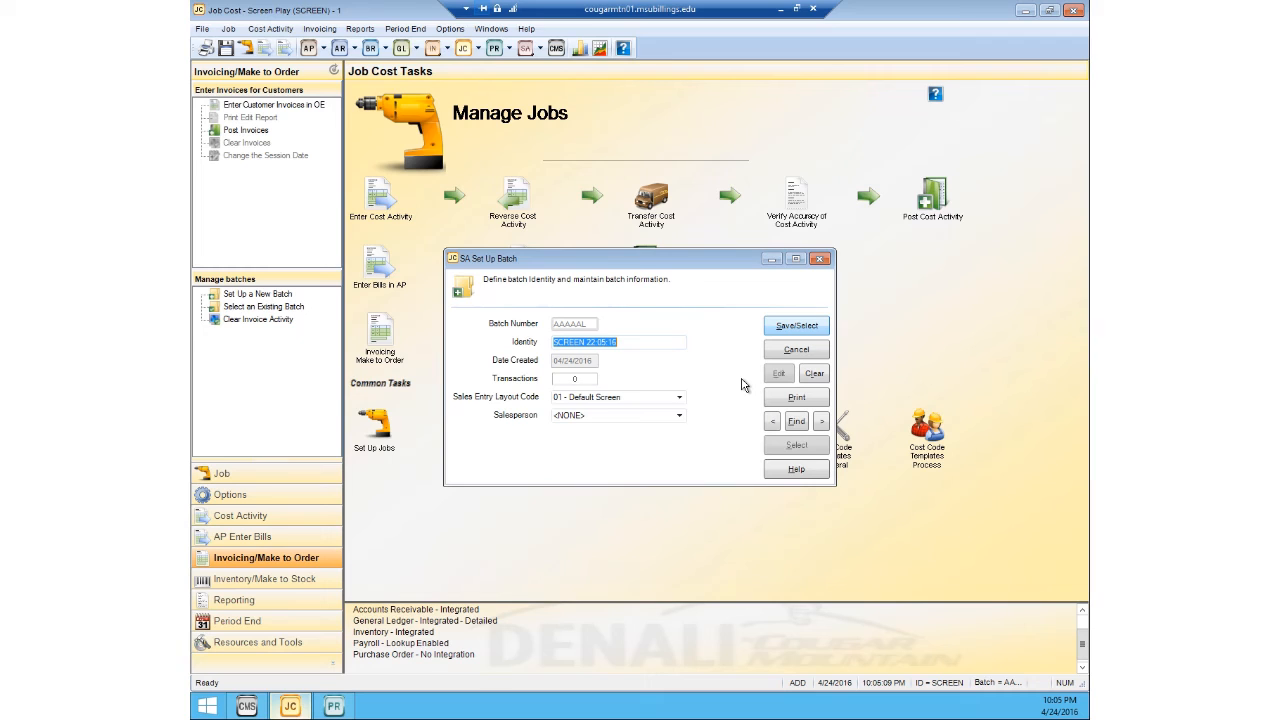
key("Escape")
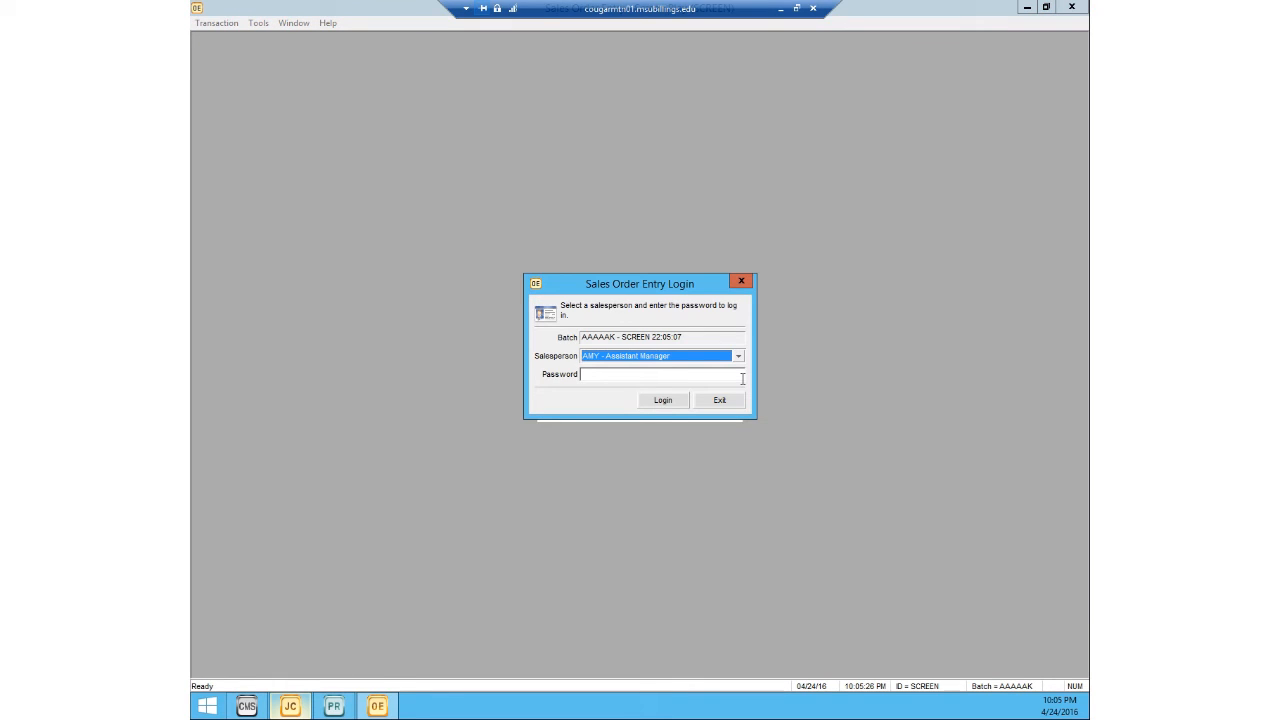
Step: Log in to Sales Order Entry as the Assistant Manager salesperson by entering the salesperson's password
left_click(686, 373)
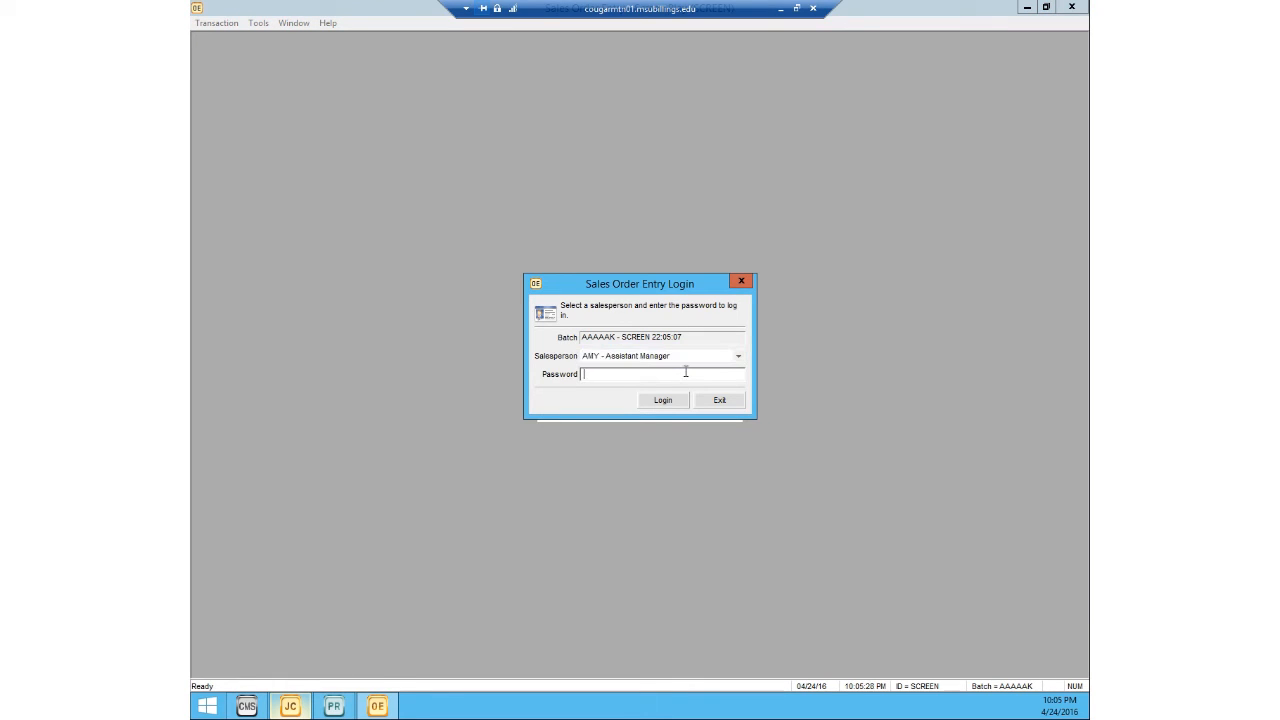
left_click(651, 400)
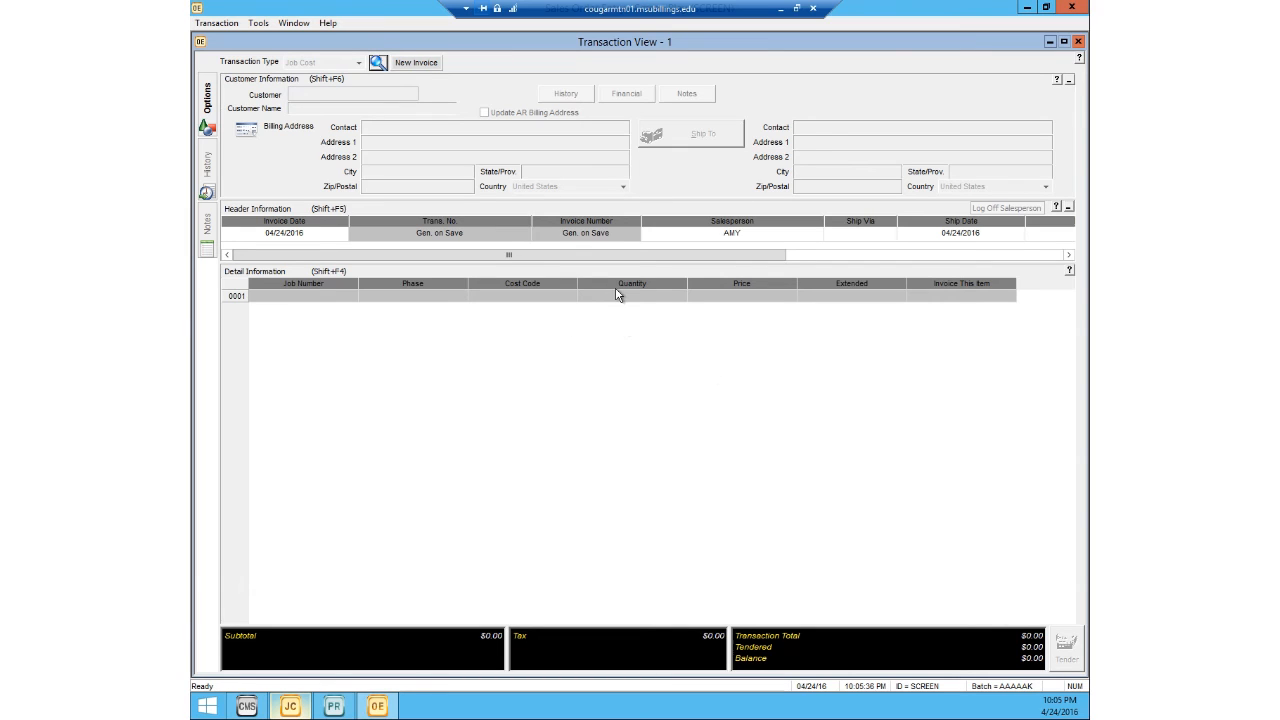
Step: Create a new invoice for job ABC123 with the Automated invoicing type and an amount of $150
left_click(428, 64)
double_click(570, 318)
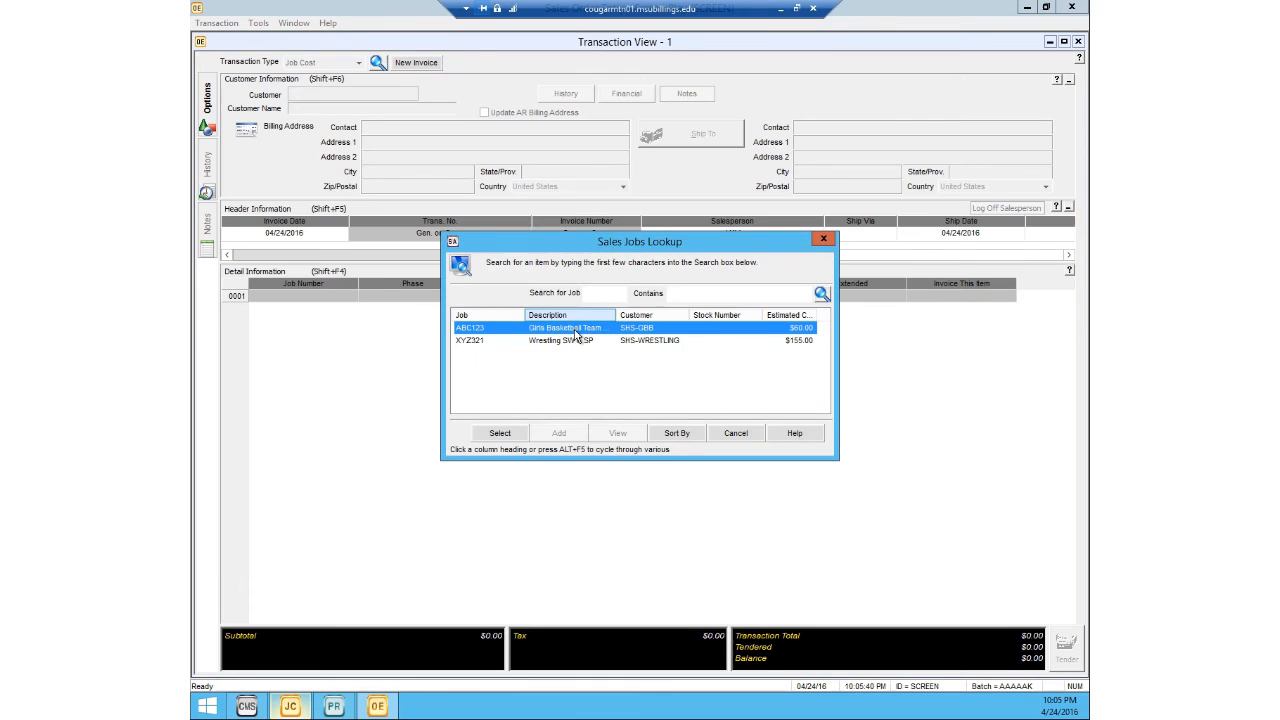
left_click(519, 437)
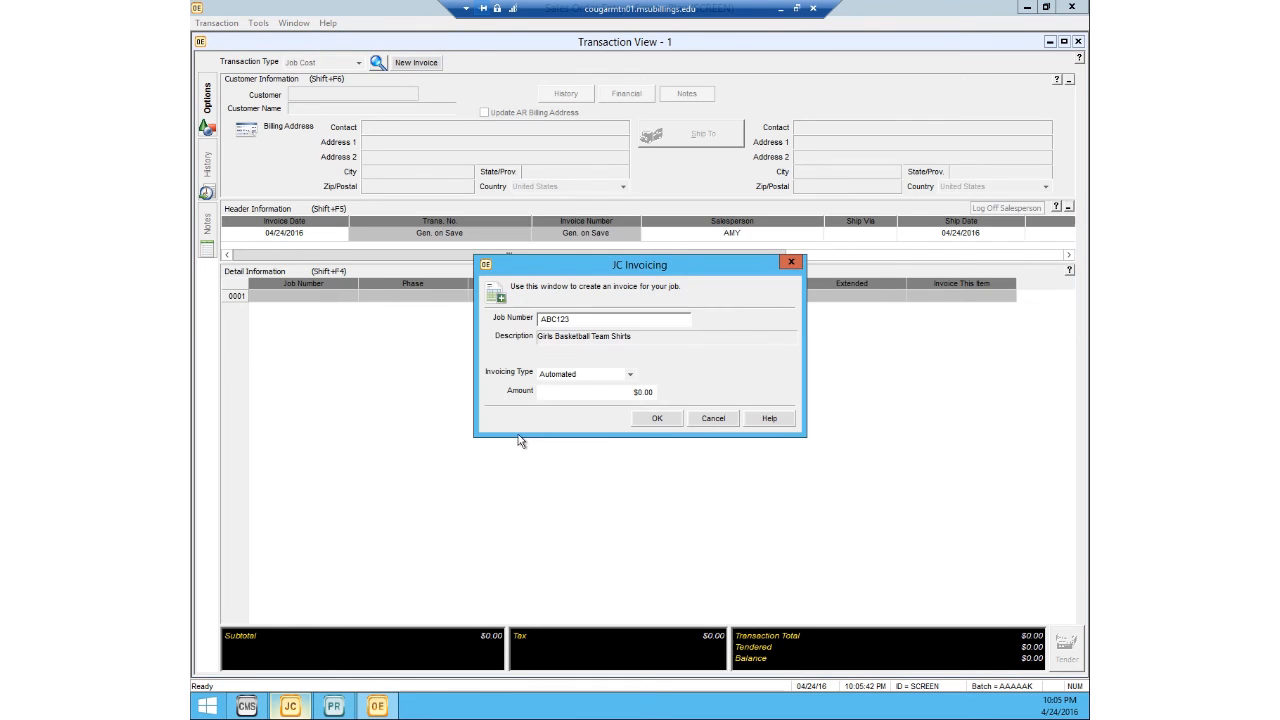
left_click(631, 377)
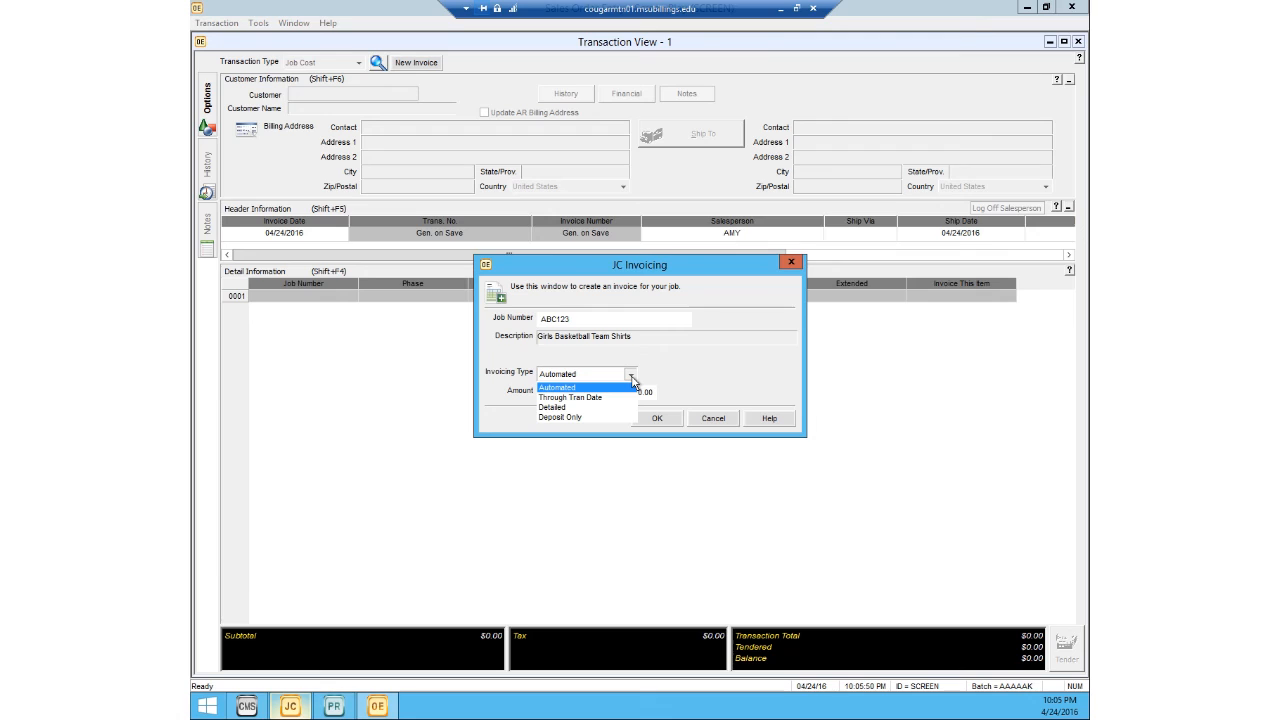
left_click(571, 389)
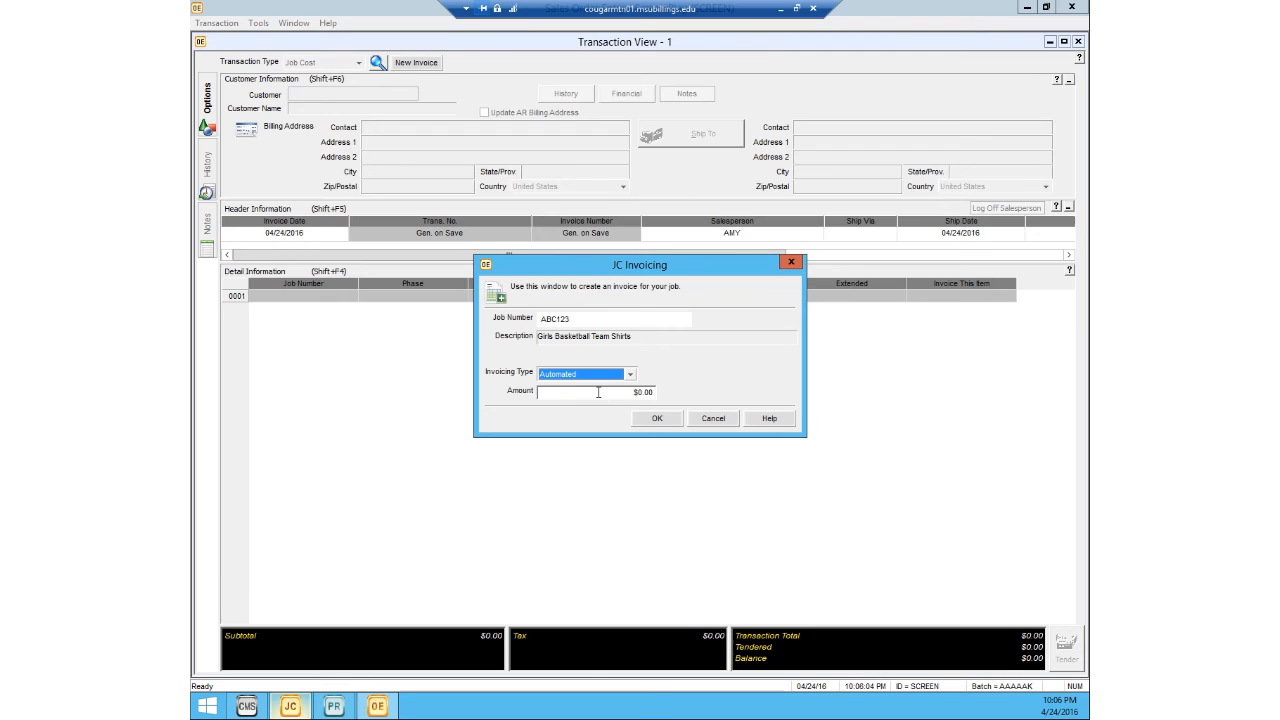
left_click(598, 392)
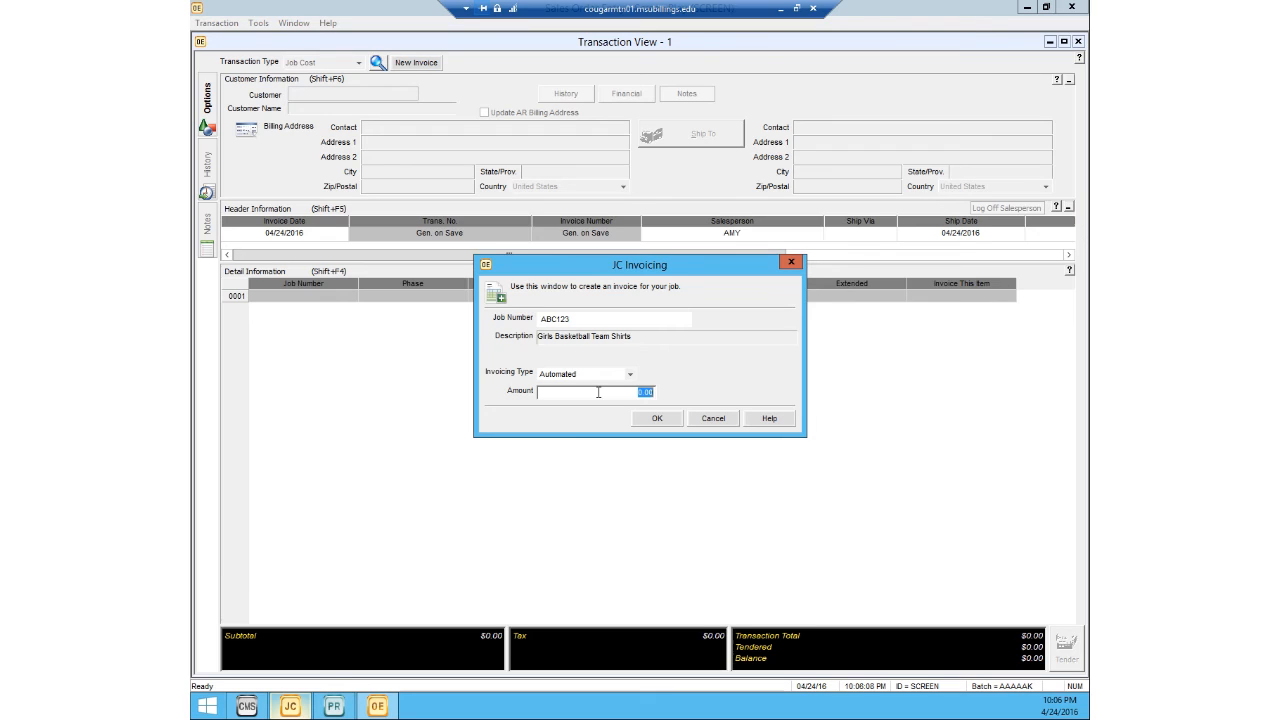
type("150")
left_click(641, 419)
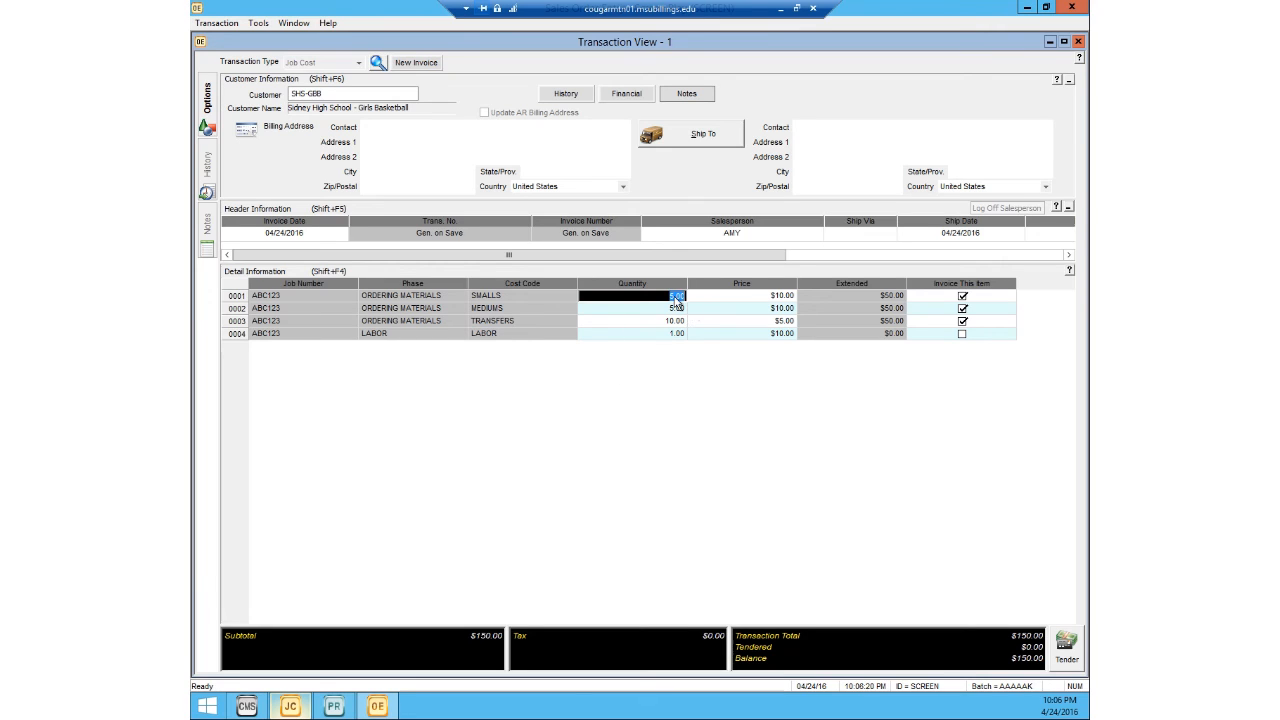
Step: Include the LABOR line in the invoice, tender the full balance as an AR Charge and exit order entry
left_click(489, 298)
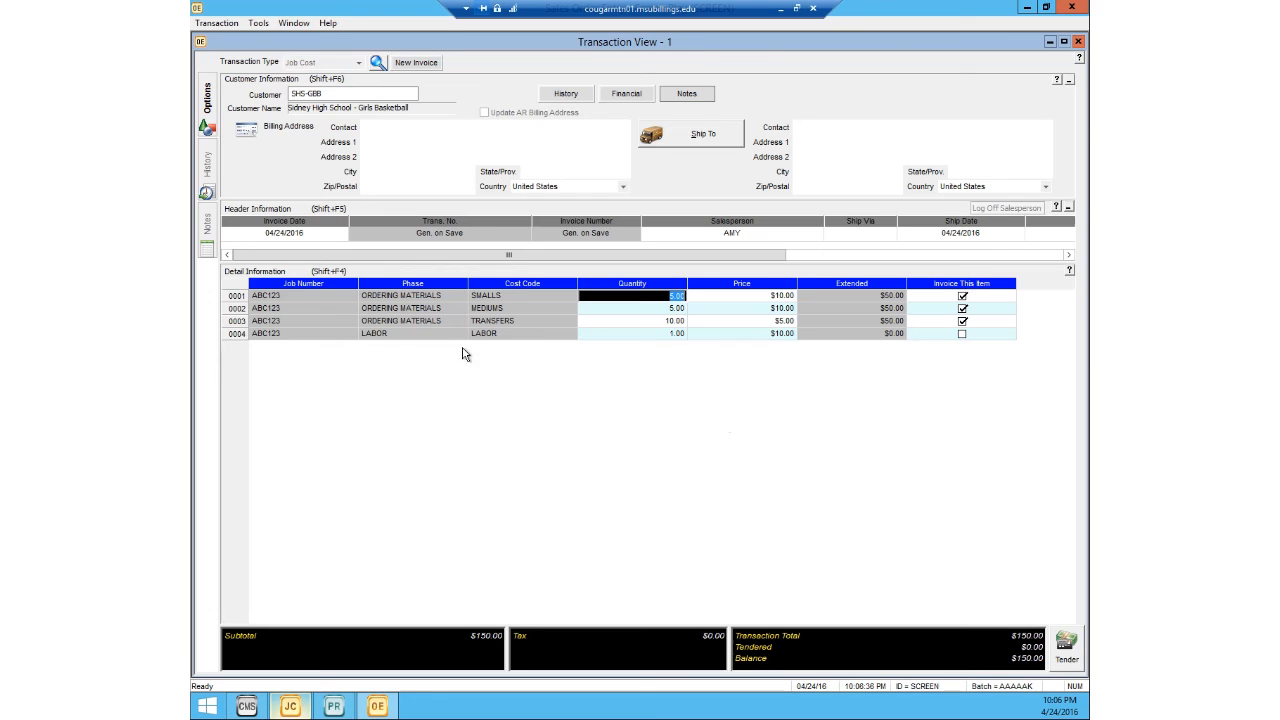
left_click(962, 335)
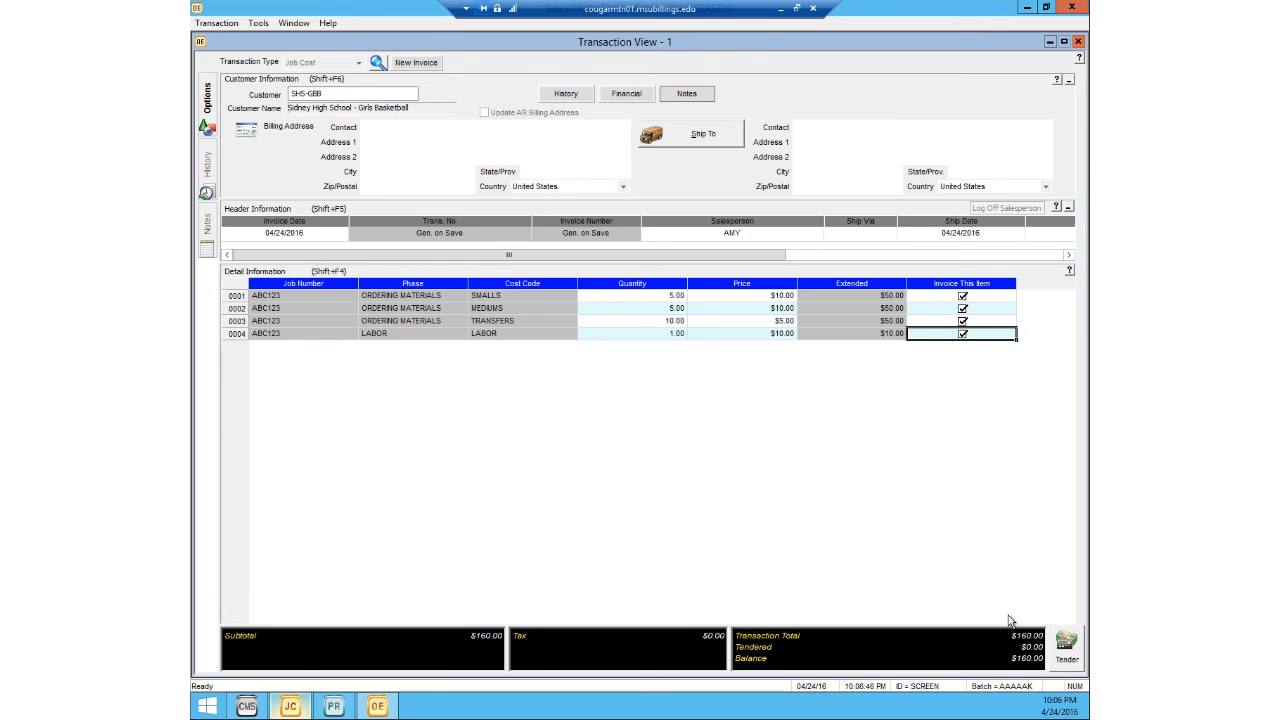
left_click(1066, 644)
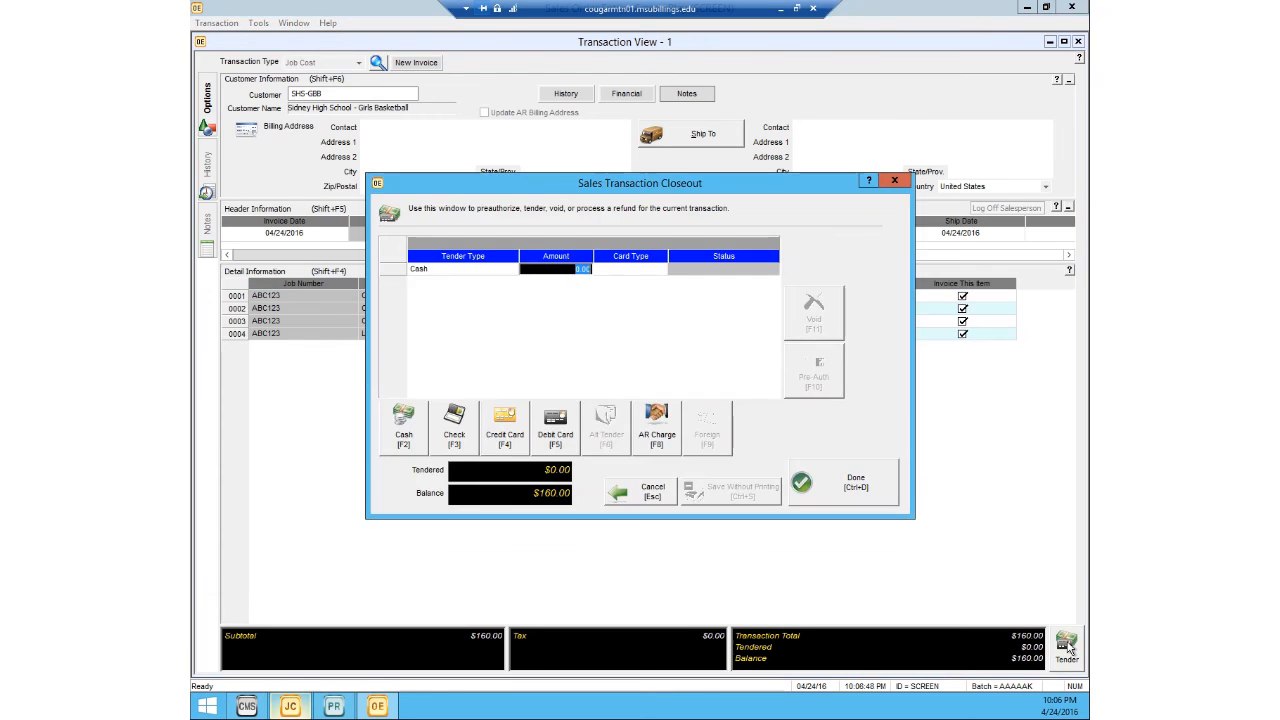
left_click(655, 414)
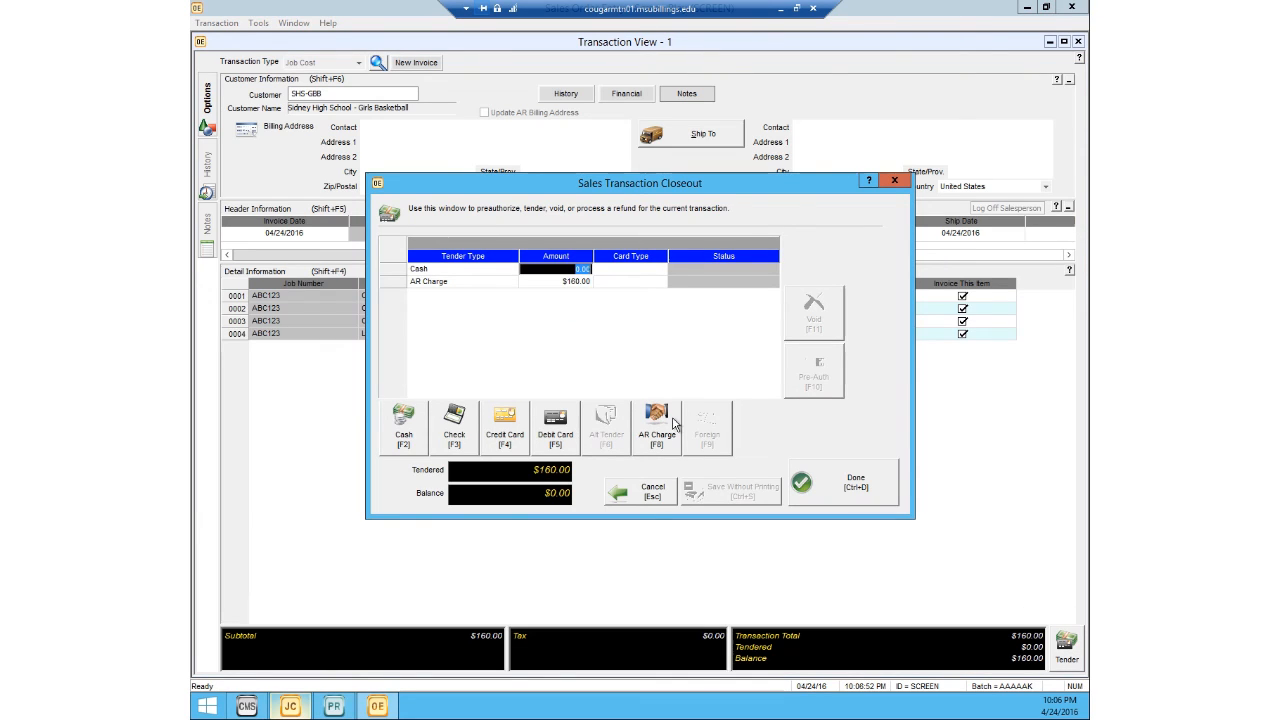
left_click(815, 480)
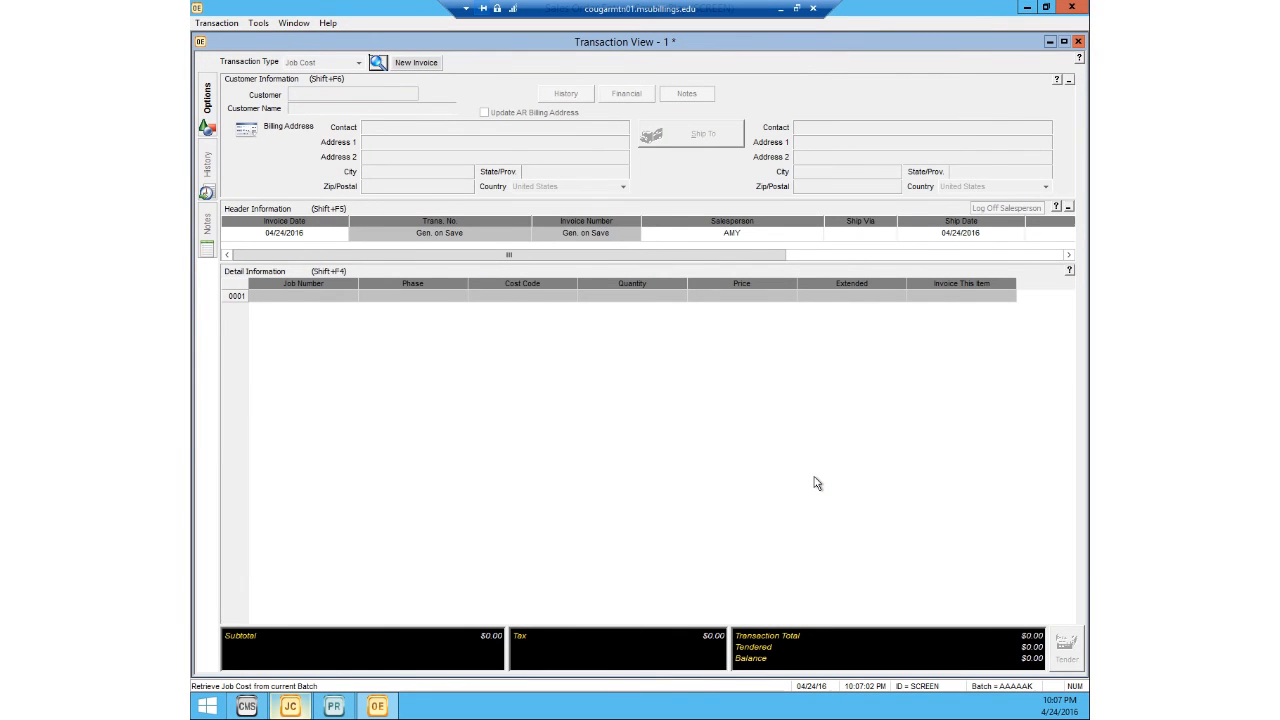
left_click(1072, 8)
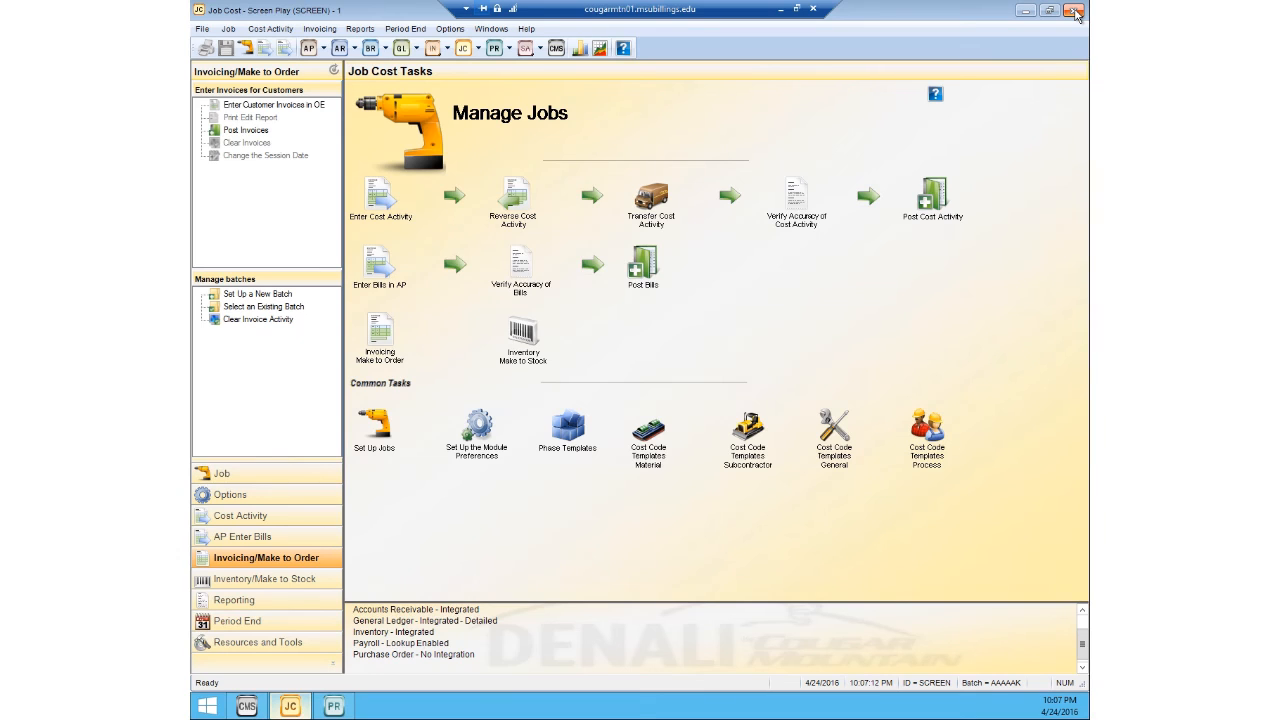
Step: View the Detailed Sales Invoice Edit Report for the make-to-order batch on screen and close it
left_click(320, 29)
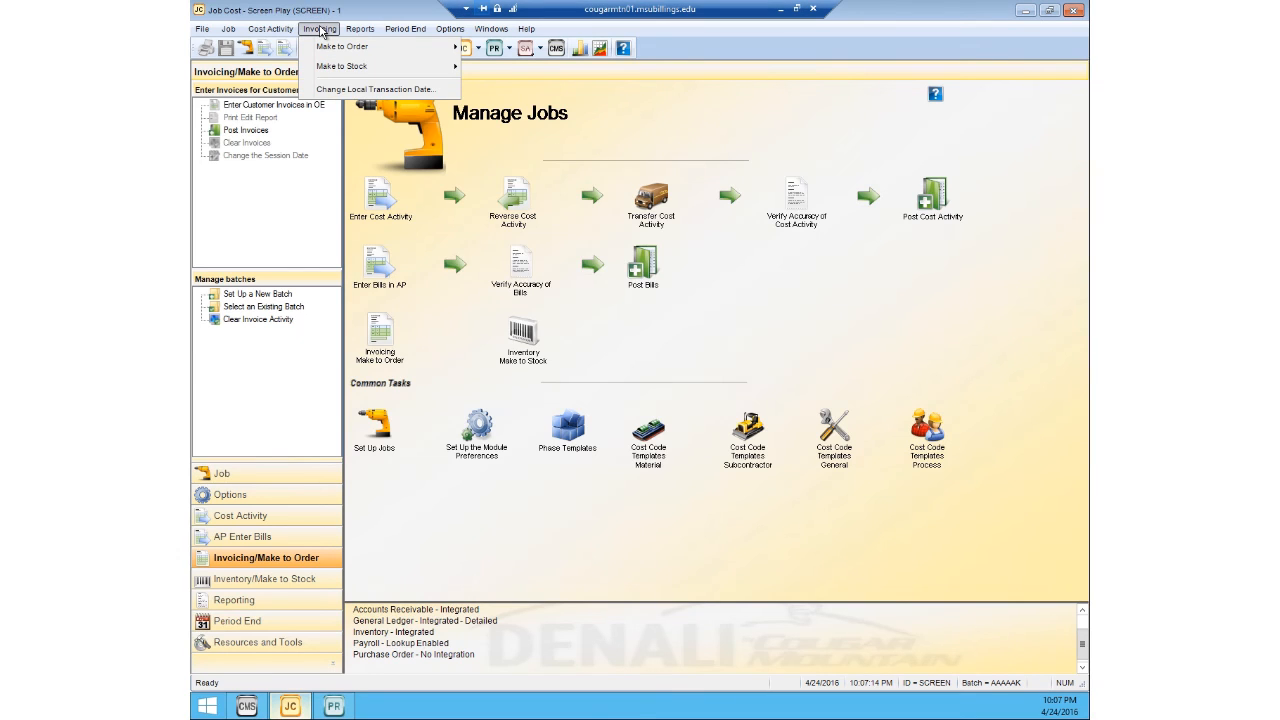
mouse_move(326, 46)
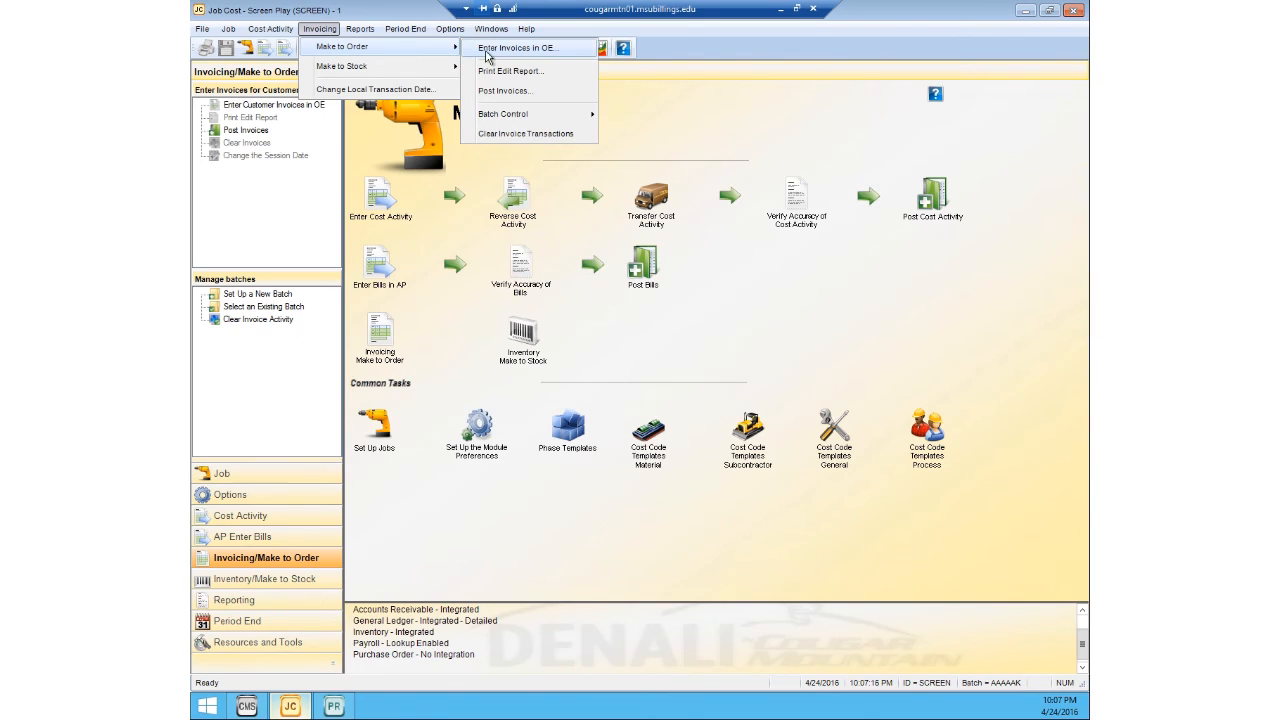
left_click(504, 72)
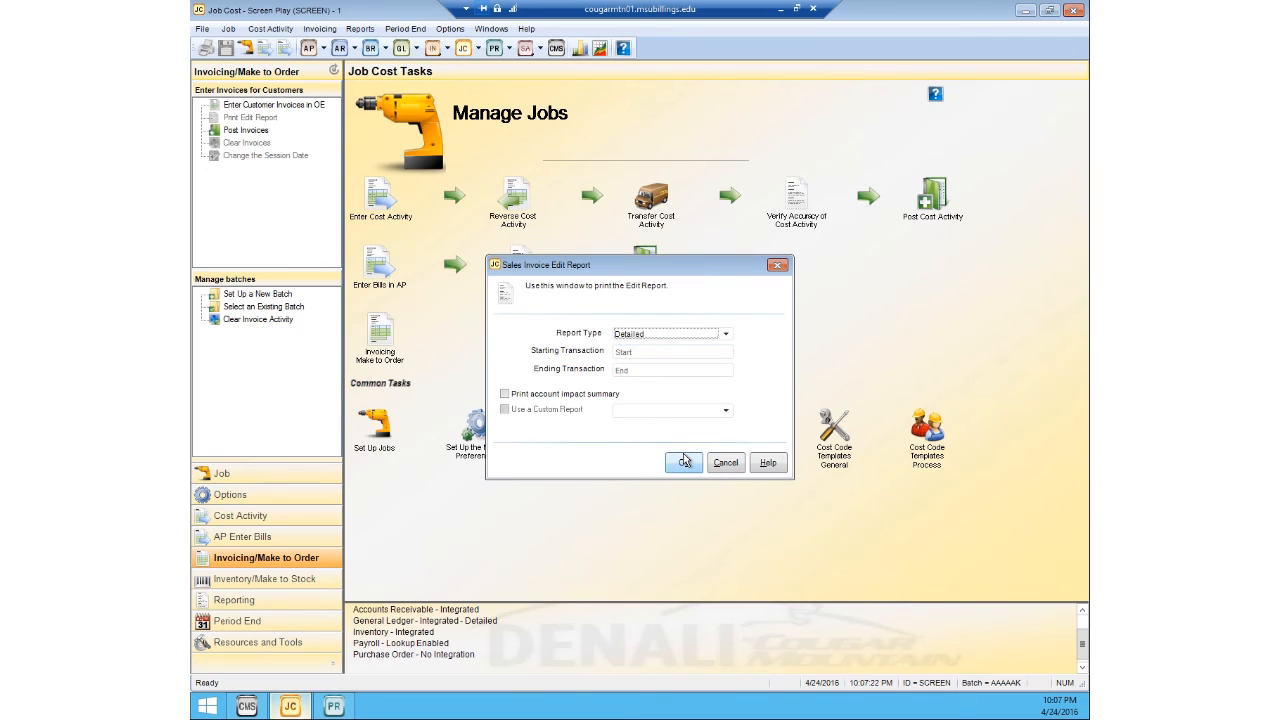
left_click(685, 461)
left_click(675, 436)
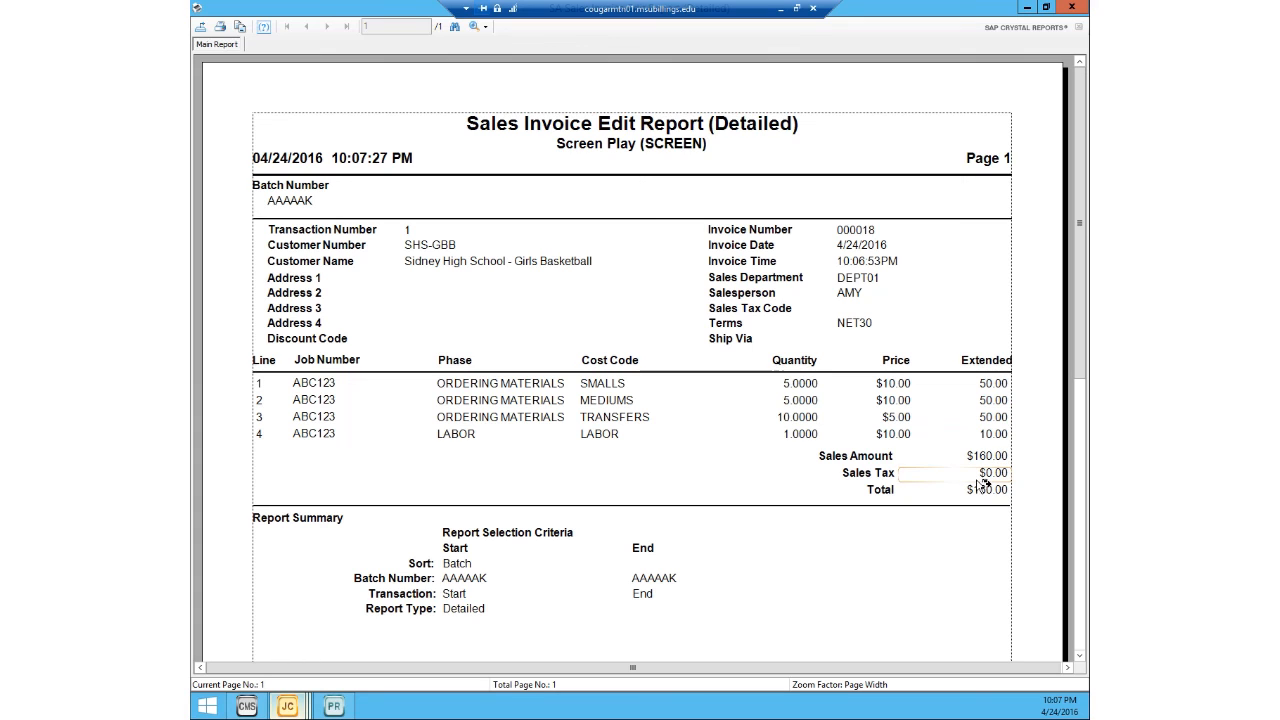
left_click(1072, 7)
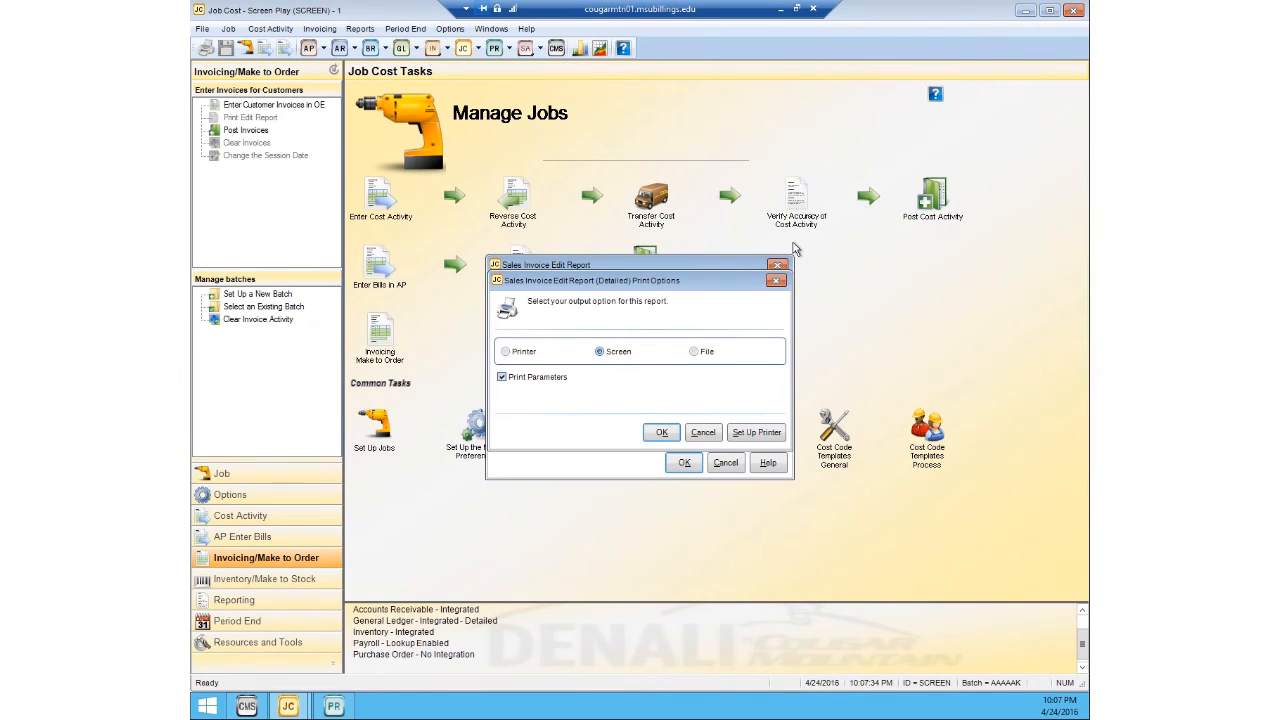
left_click(777, 265)
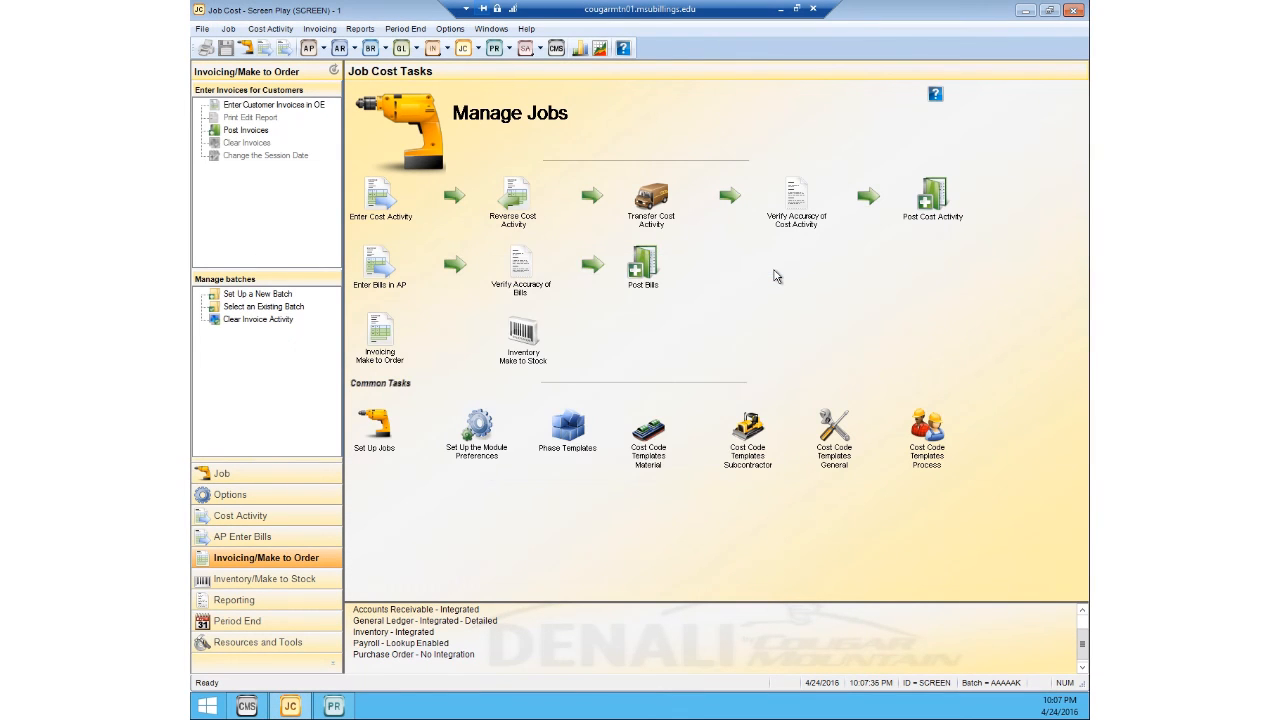
Step: Post the make-to-order invoices, view the JC Sales Posting Audit Report on screen and dismiss the Accounts Receivable audit report unprinted
left_click(321, 30)
mouse_move(340, 47)
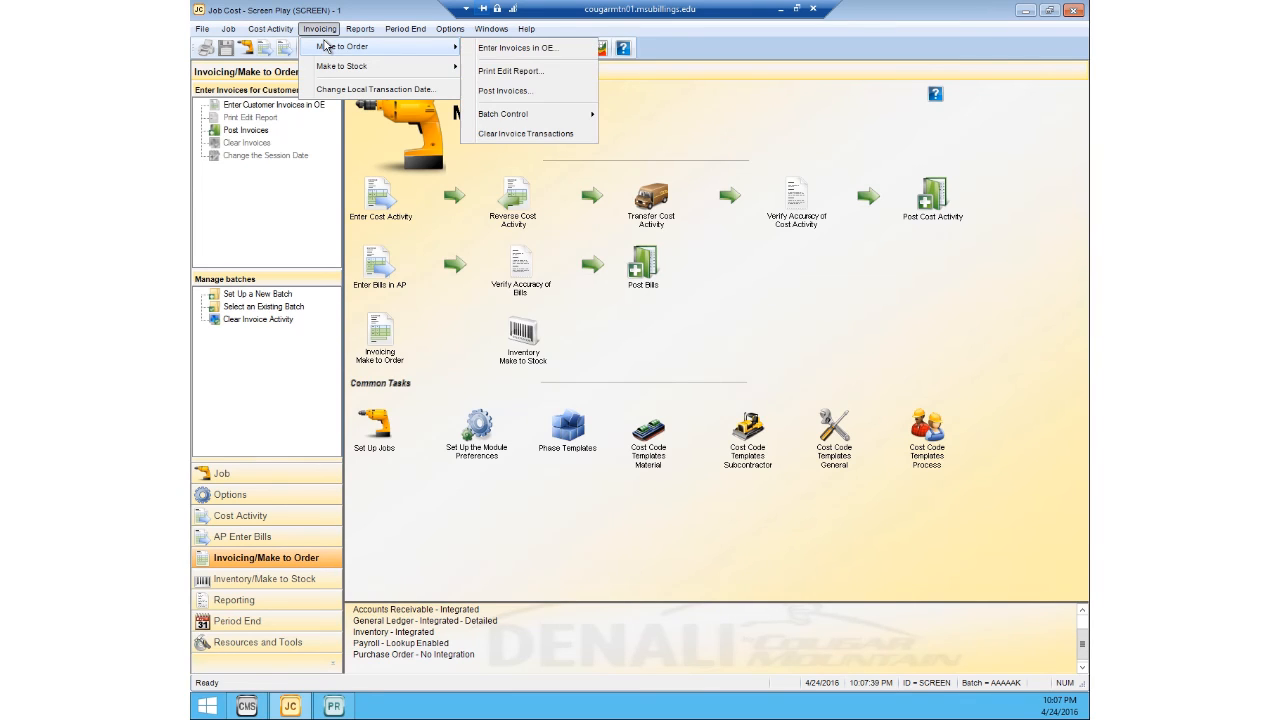
left_click(517, 92)
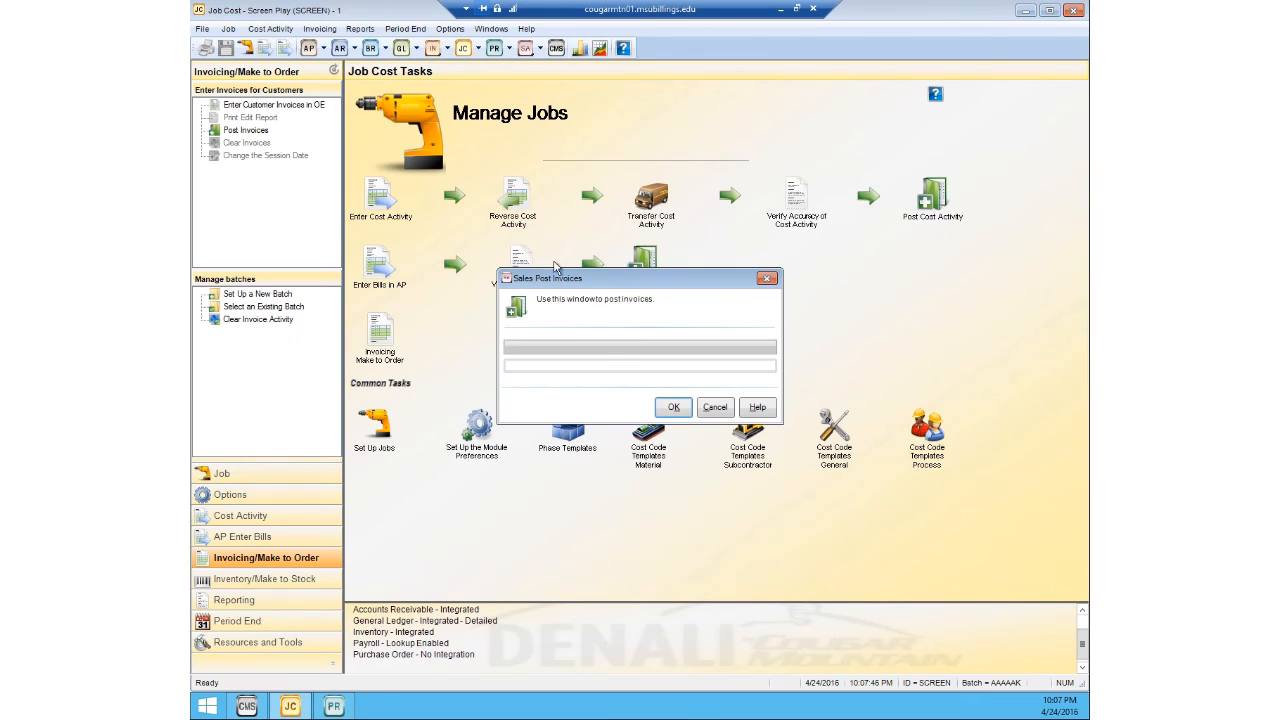
left_click(668, 408)
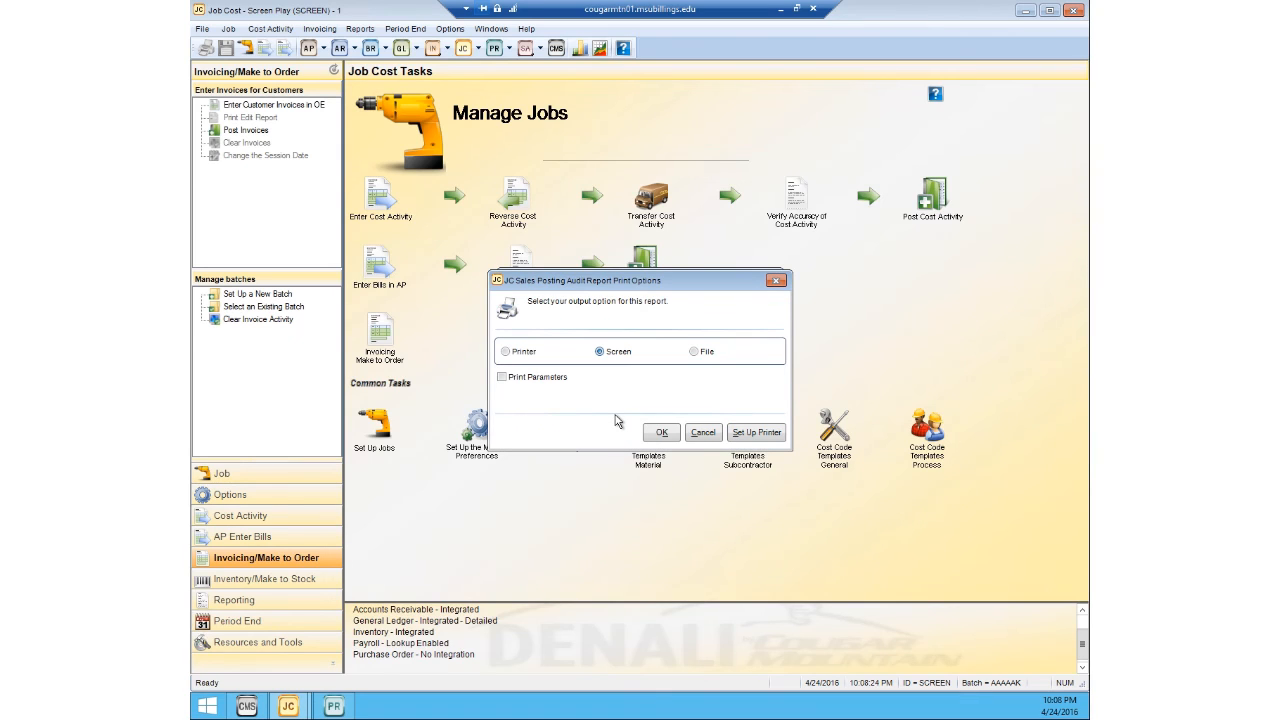
left_click(660, 434)
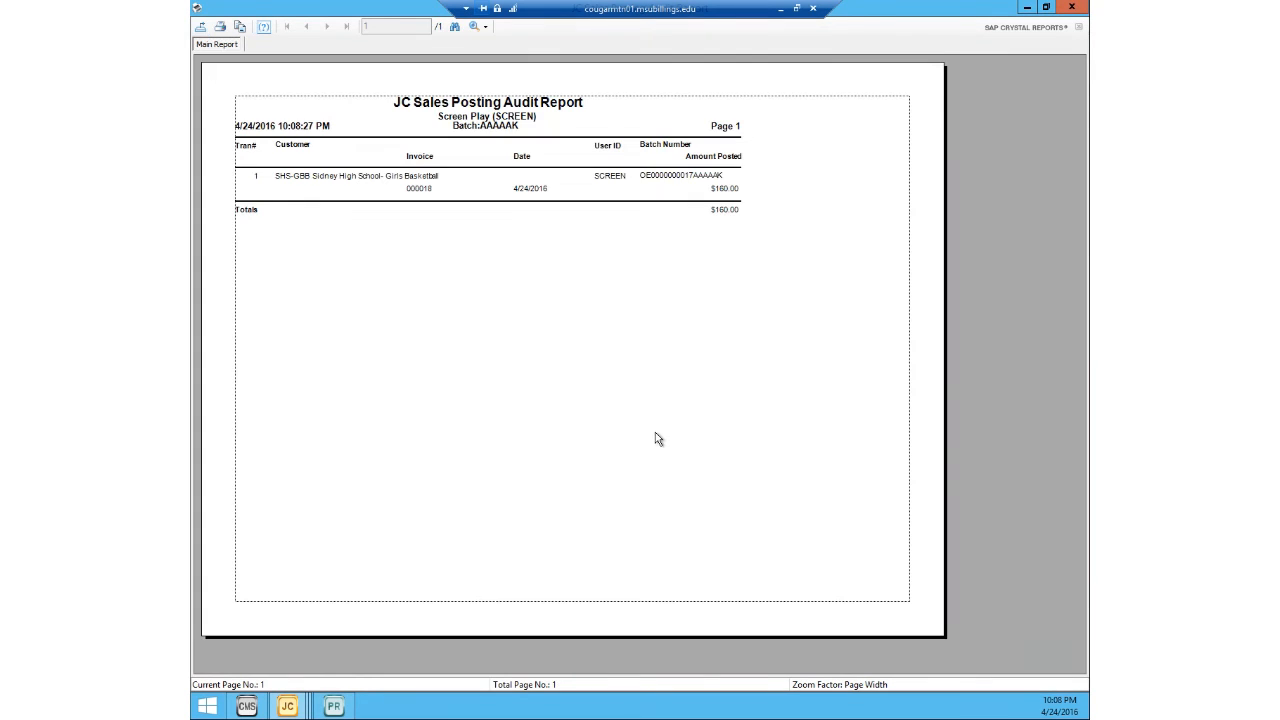
left_click(1071, 7)
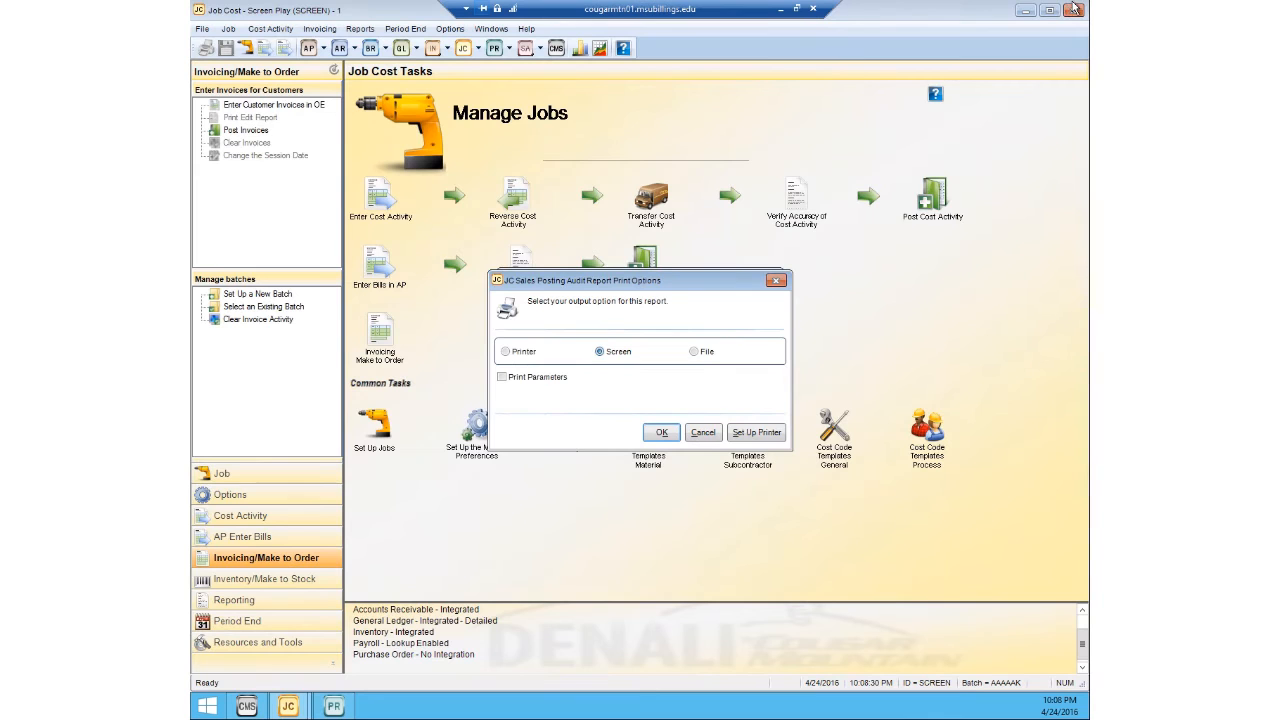
left_click(777, 282)
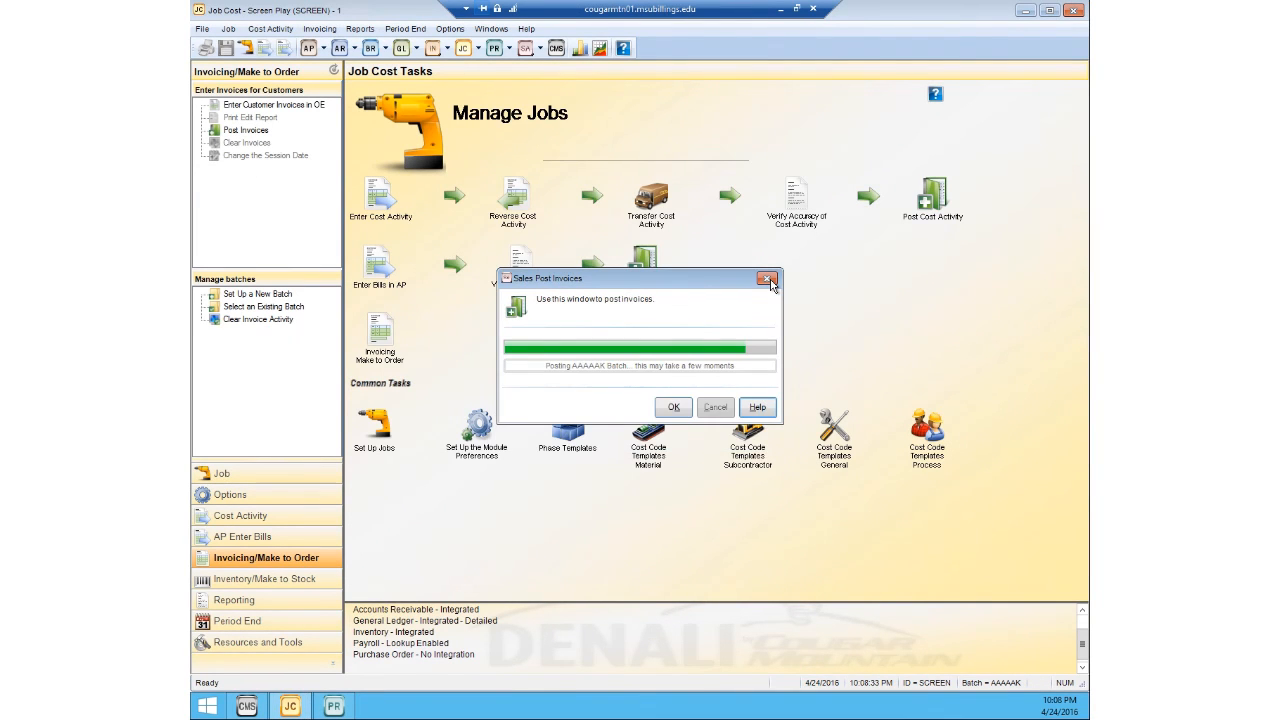
Step: Mark job ABC123 as complete in its job record, save it and close Job Management
left_click(229, 29)
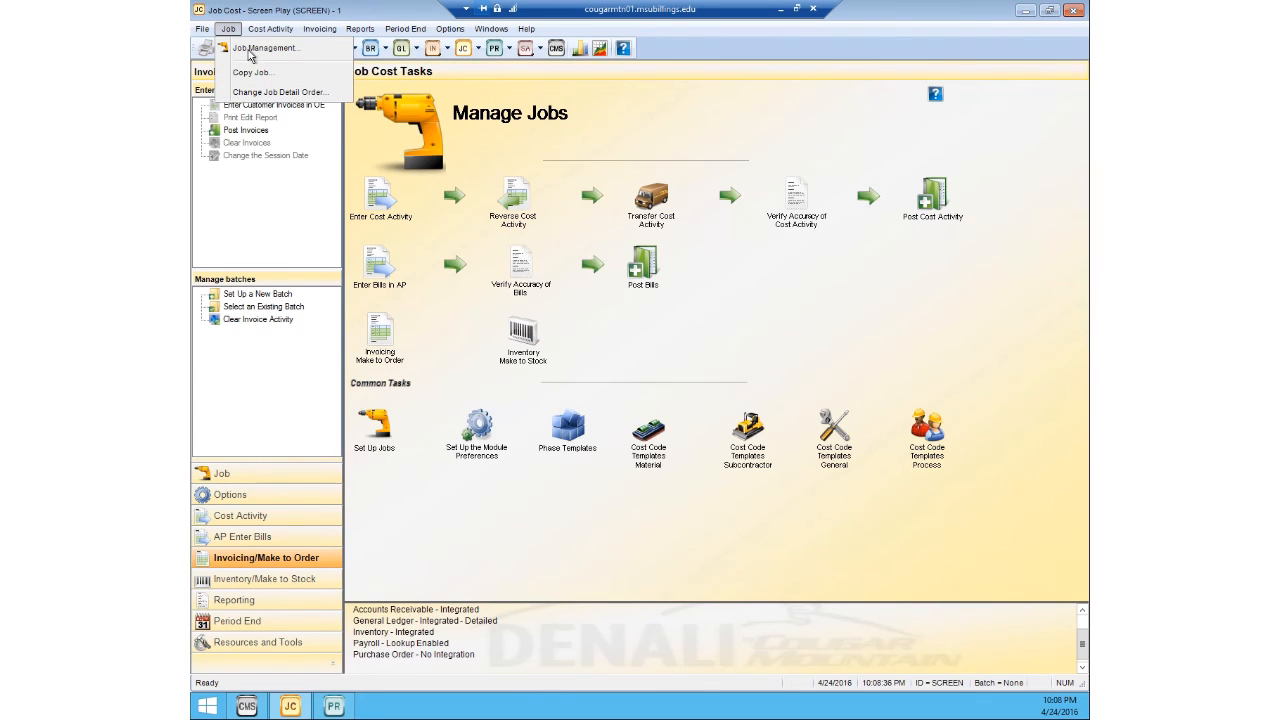
left_click(250, 54)
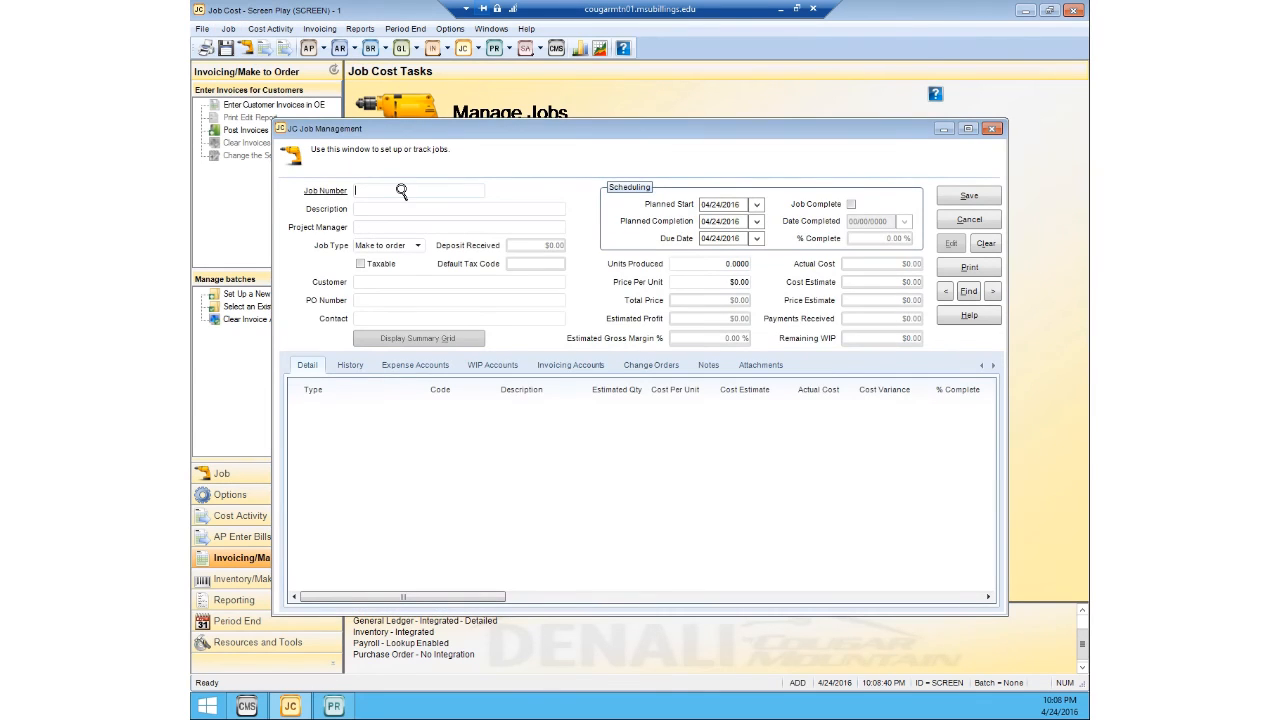
double_click(401, 189)
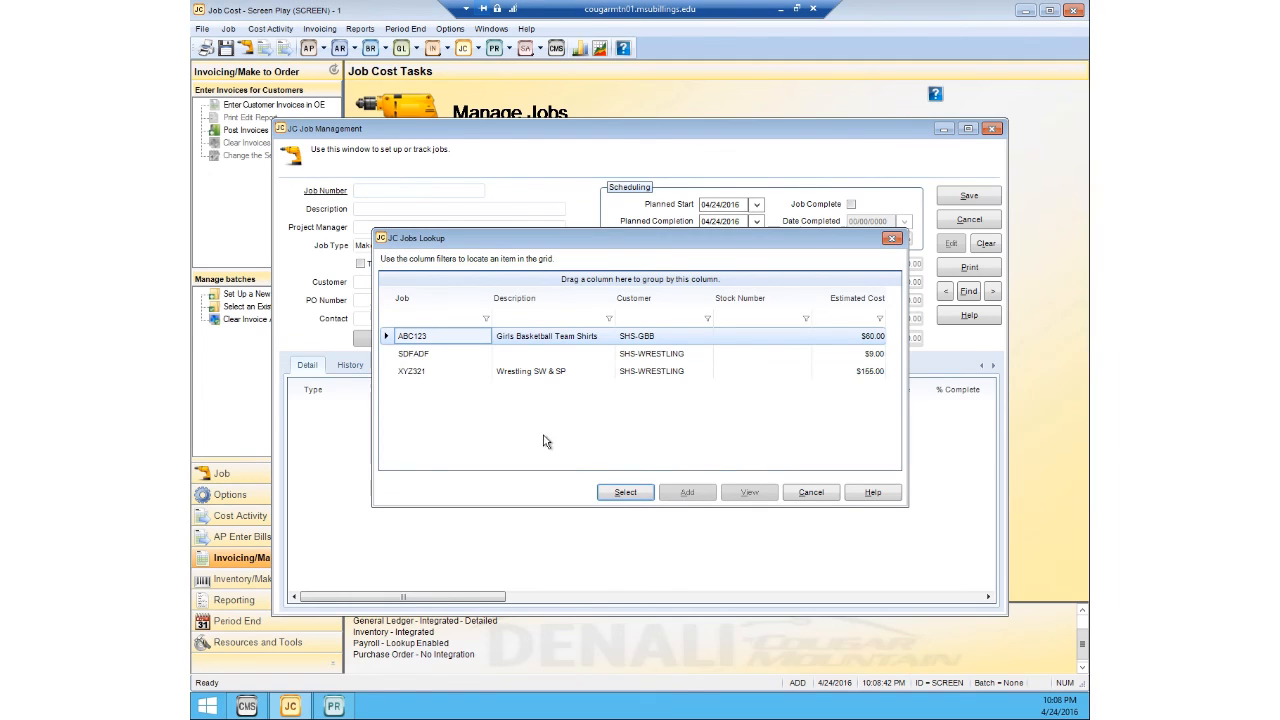
left_click(616, 492)
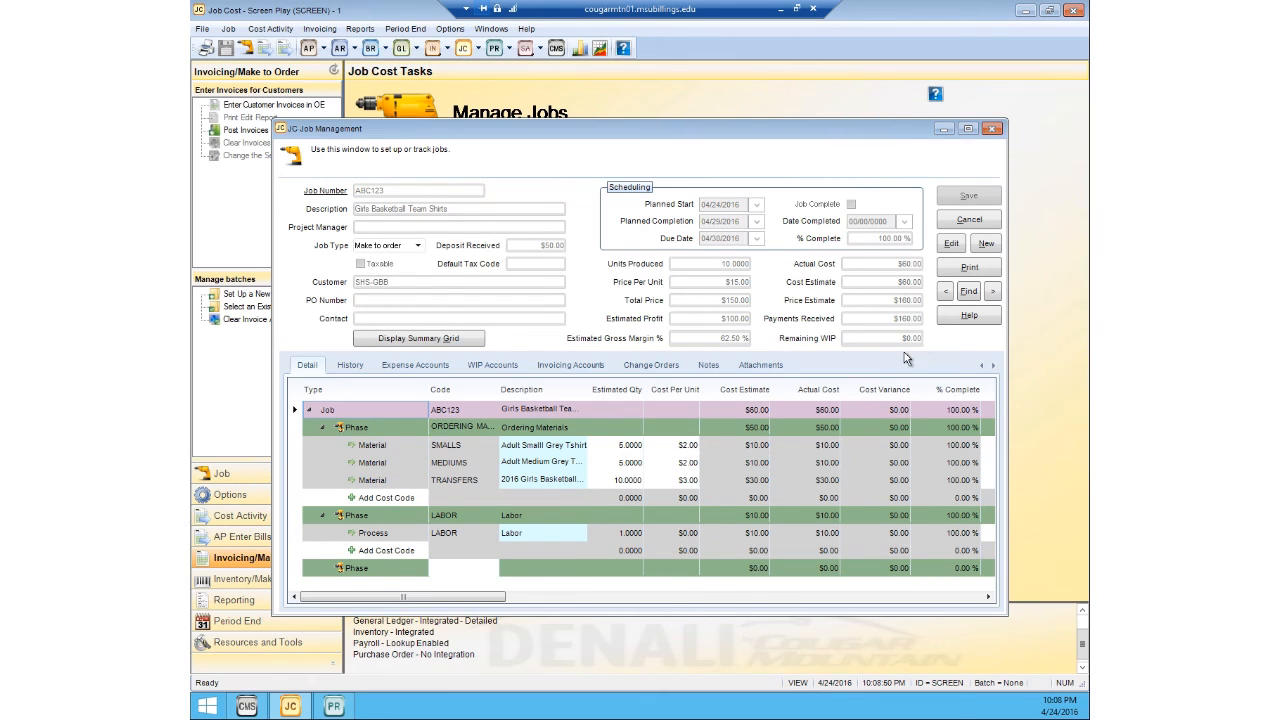
left_click(945, 250)
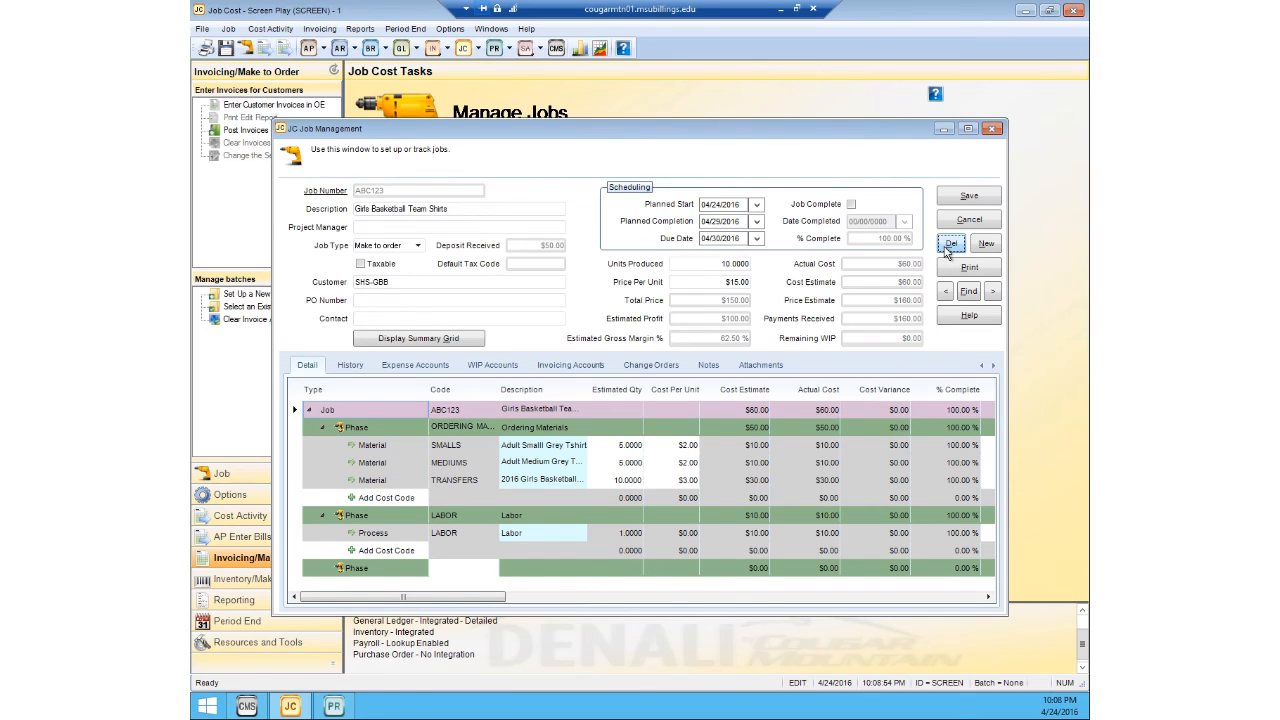
left_click(851, 205)
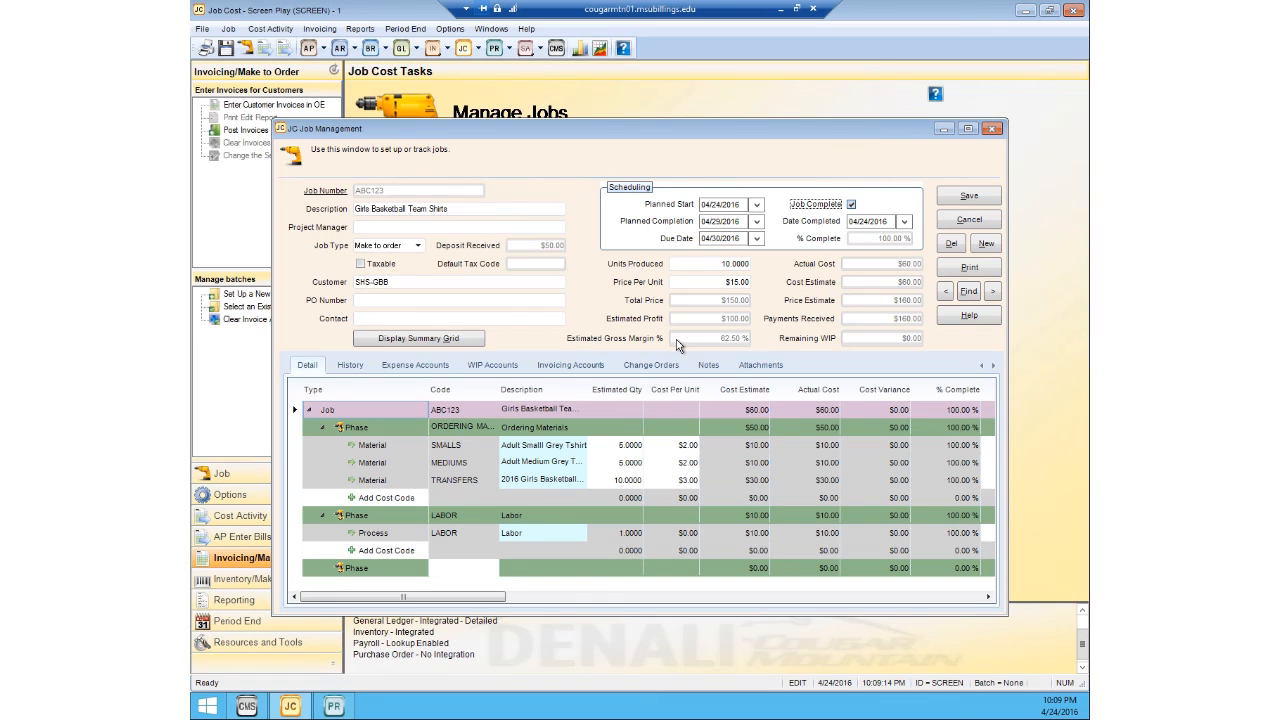
left_click(852, 205)
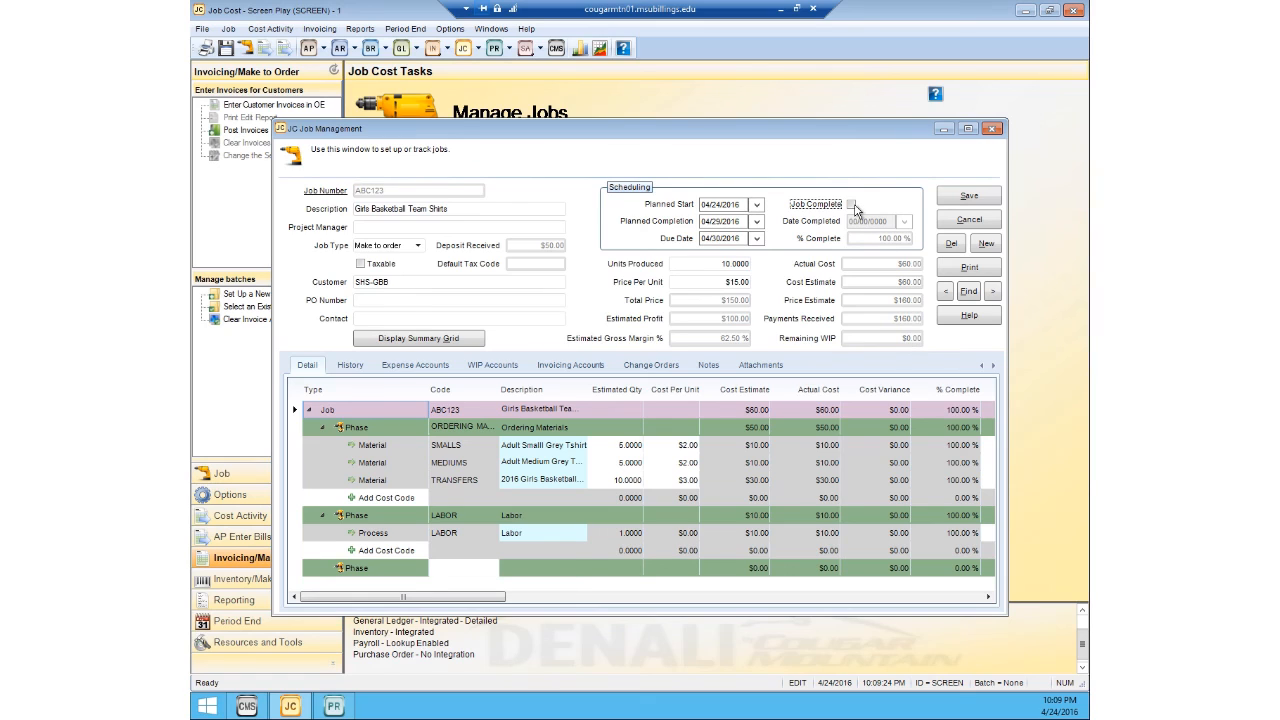
left_click(852, 205)
left_click(951, 197)
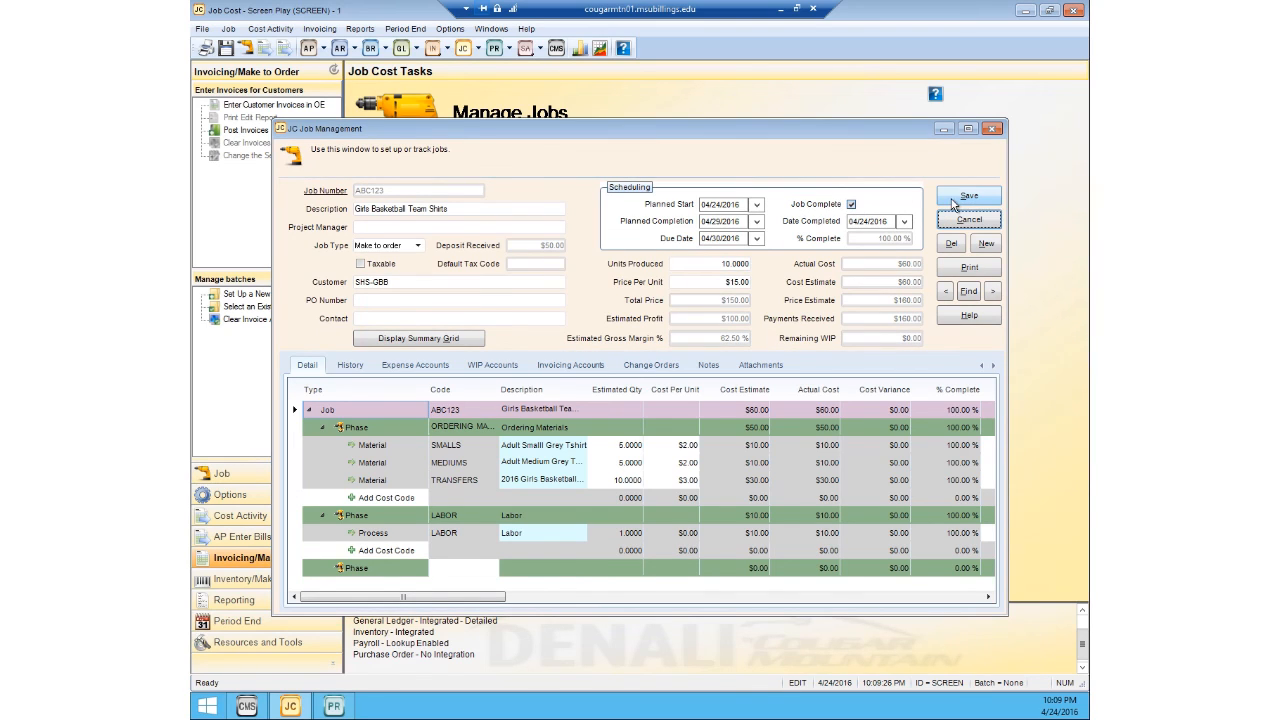
left_click(990, 128)
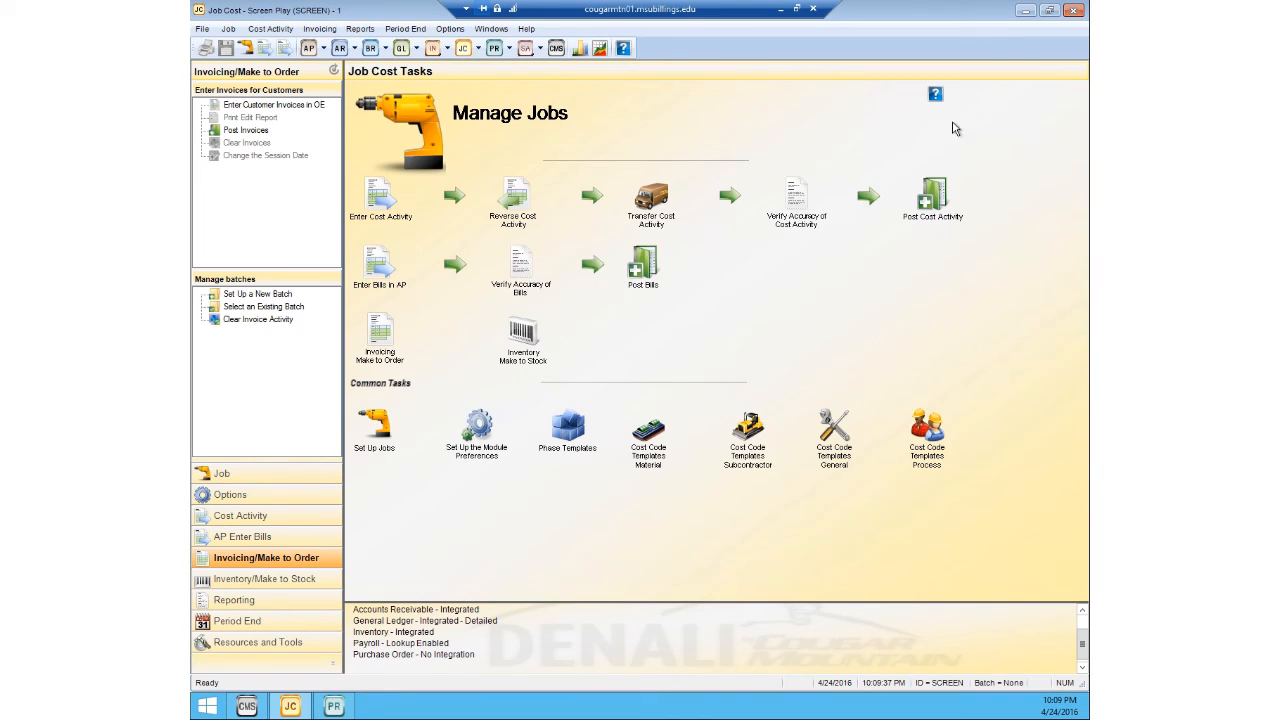
Step: Switch to Accounts Receivable and check the amount due on the Sidney High School - Girls Basketball customer record, then close it
left_click(344, 54)
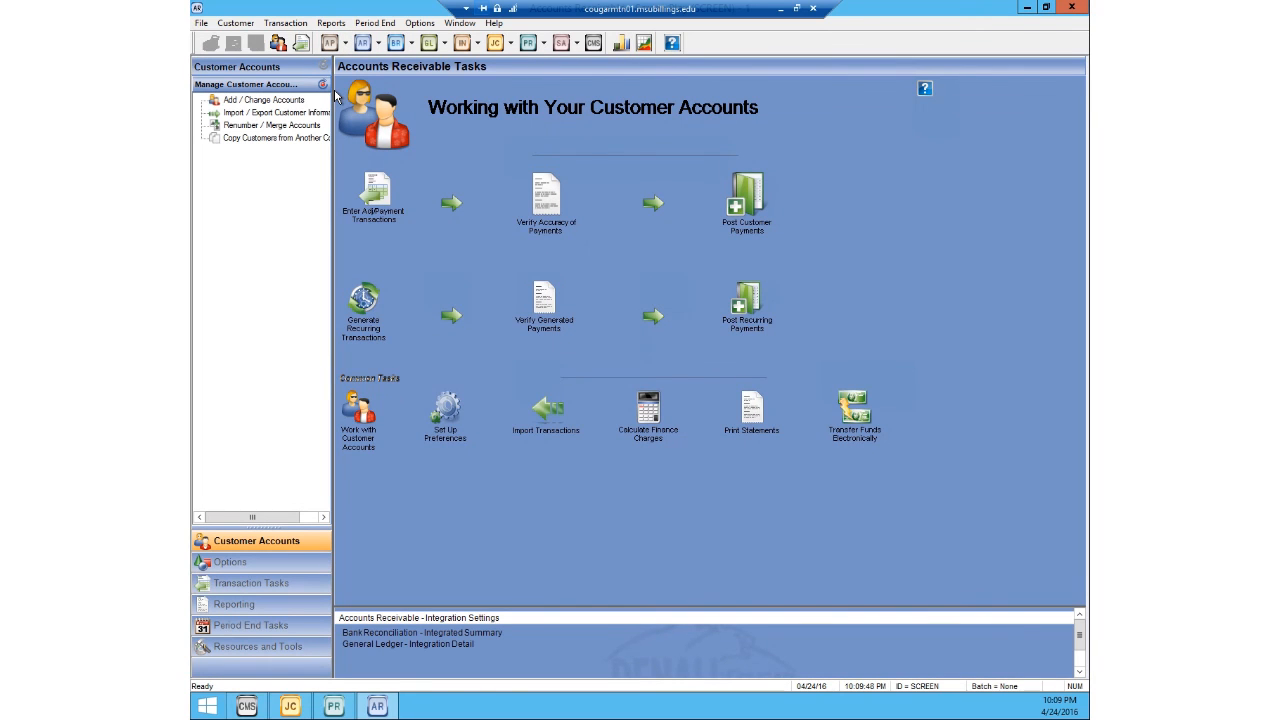
left_click(236, 22)
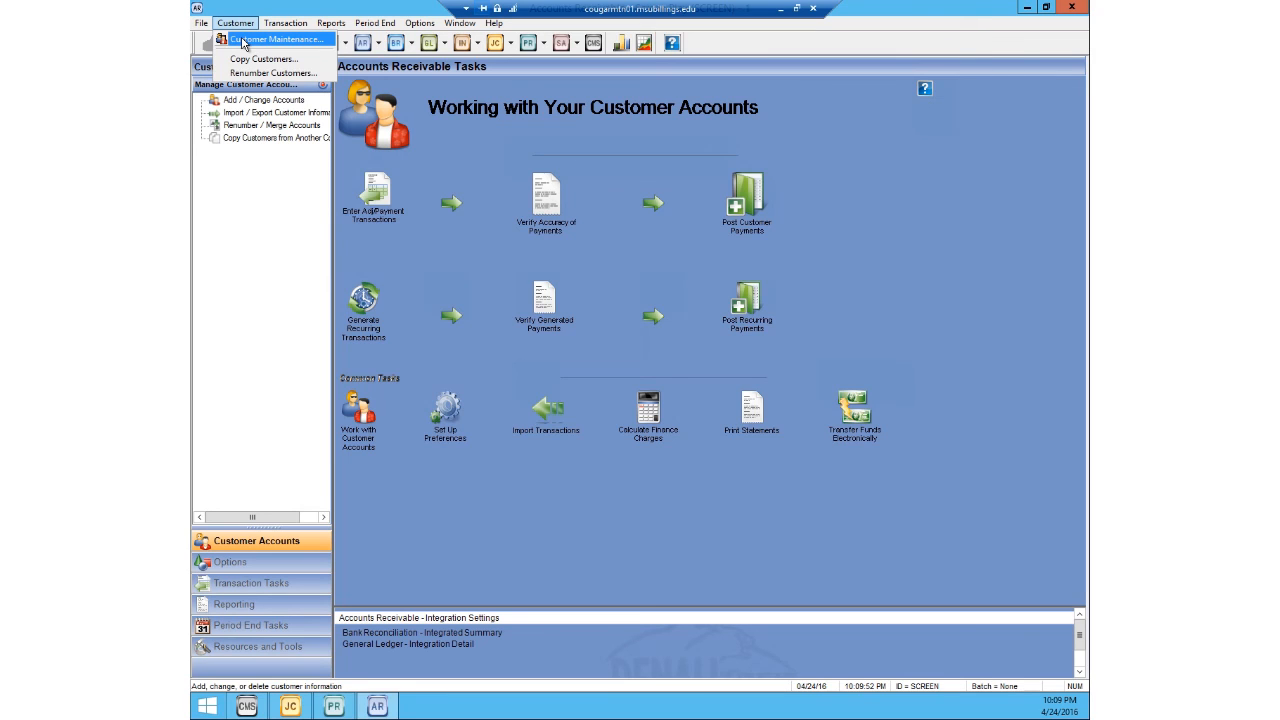
left_click(243, 40)
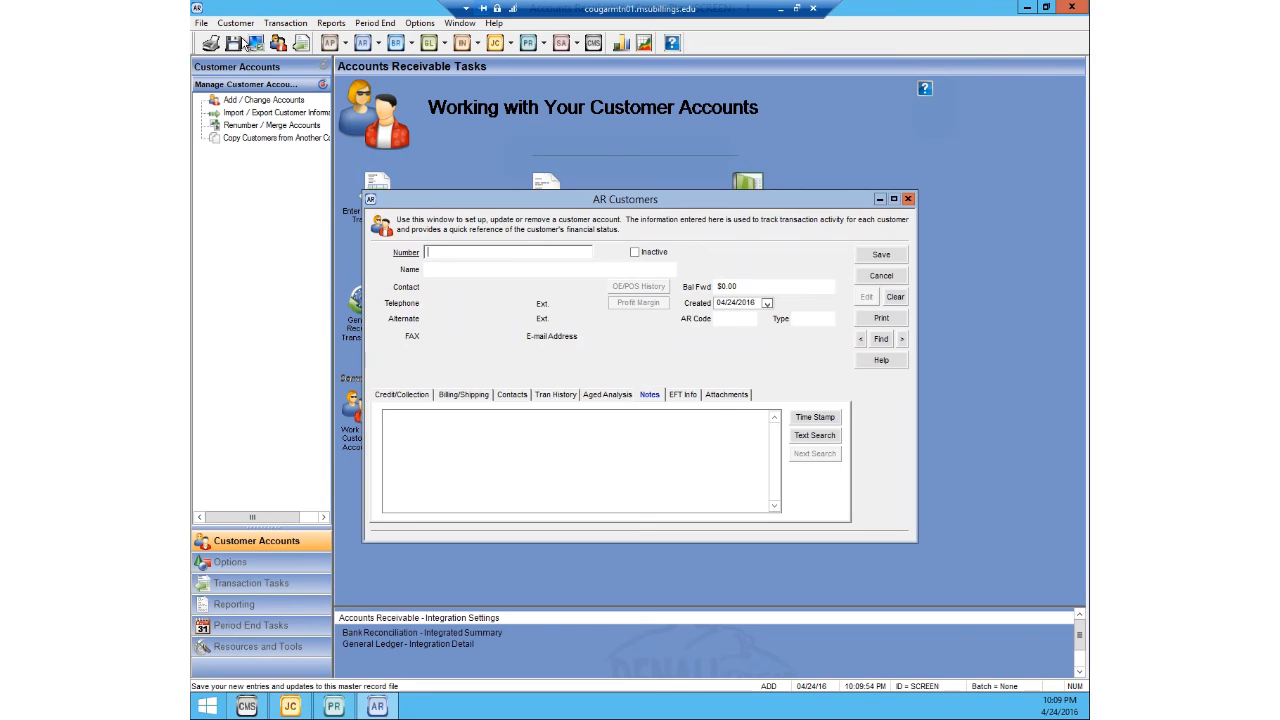
double_click(434, 255)
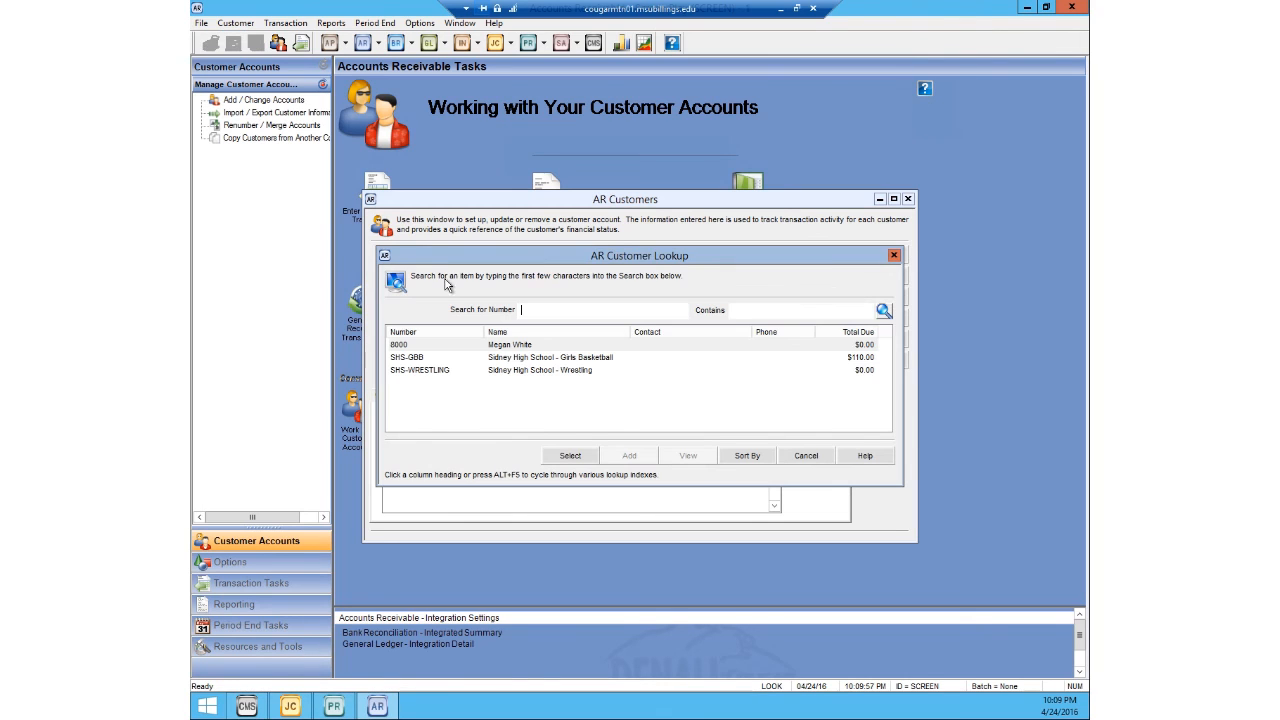
left_click(517, 360)
left_click(570, 455)
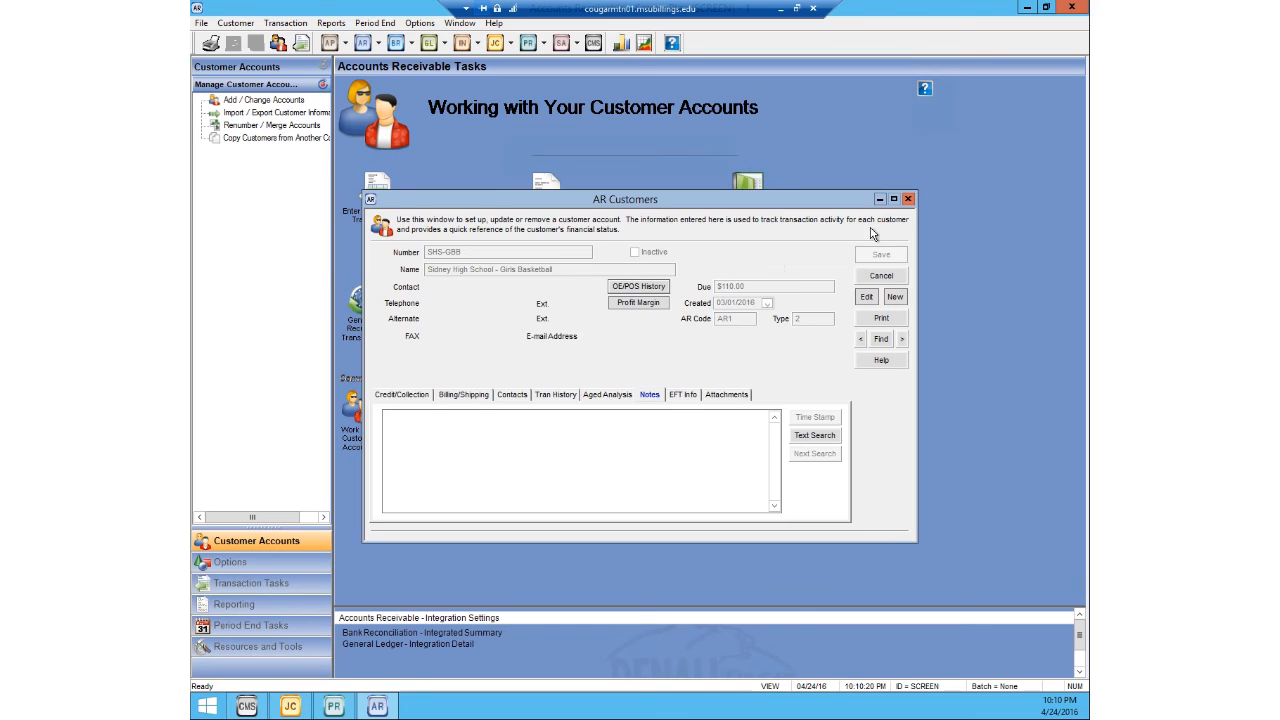
left_click(906, 199)
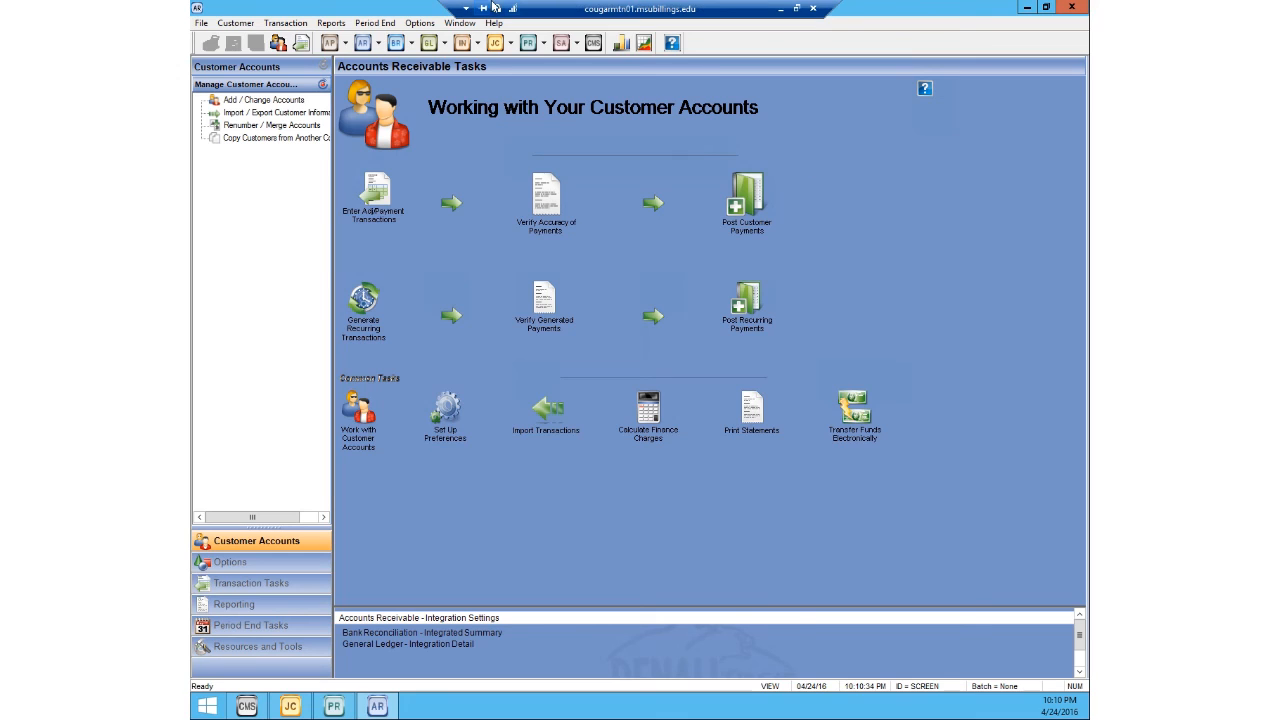
Step: Start an Accounts Receivable payment entry for Sidney High School - Girls Basketball with transaction code 40, Payment
left_click(274, 26)
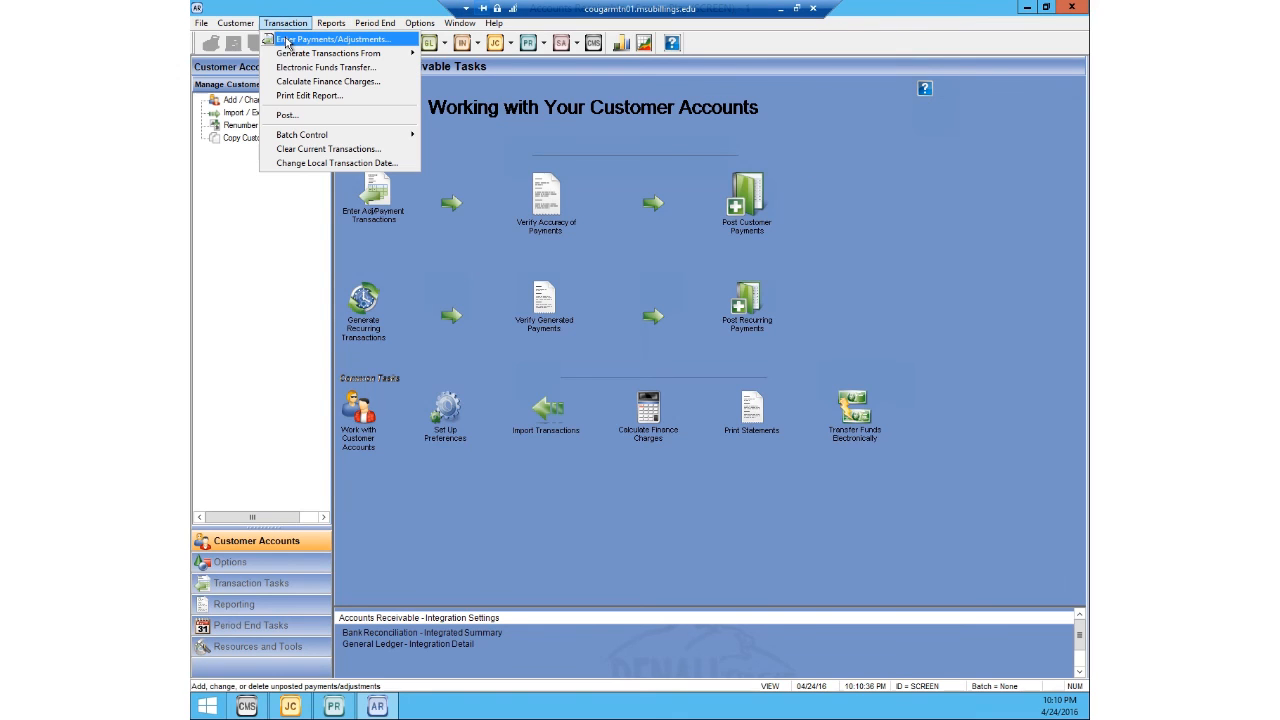
left_click(287, 40)
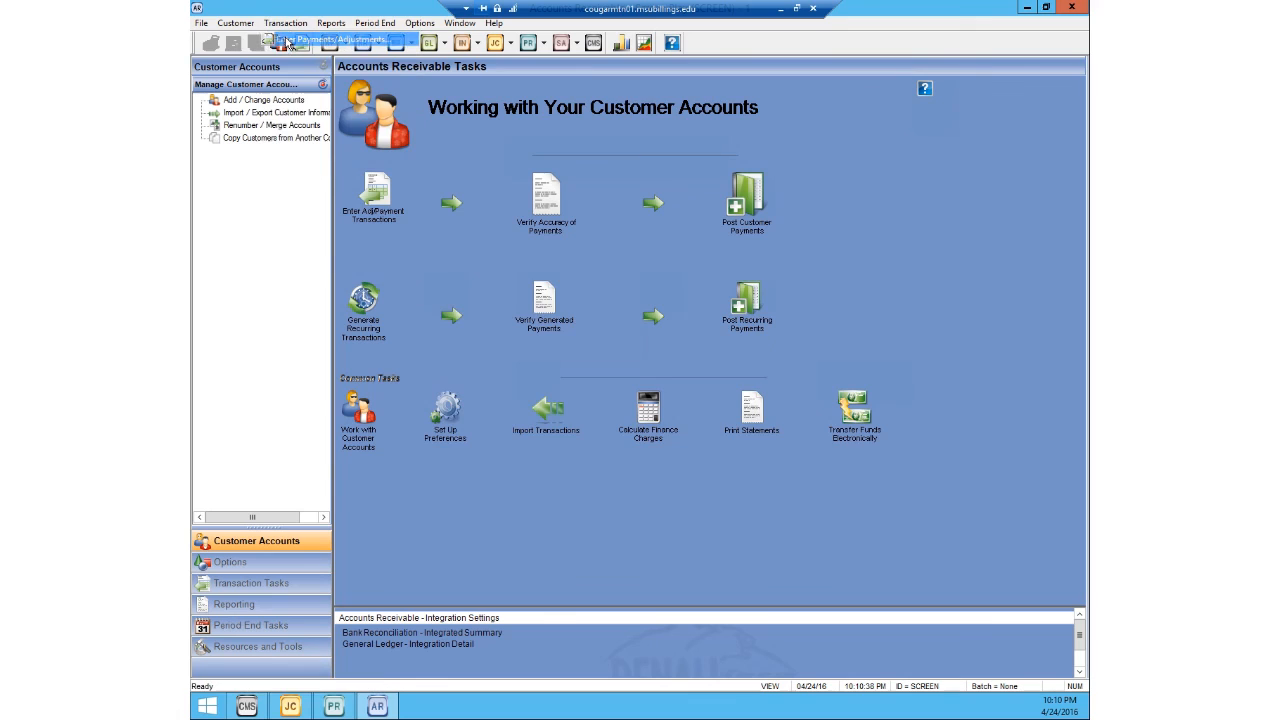
left_click(785, 317)
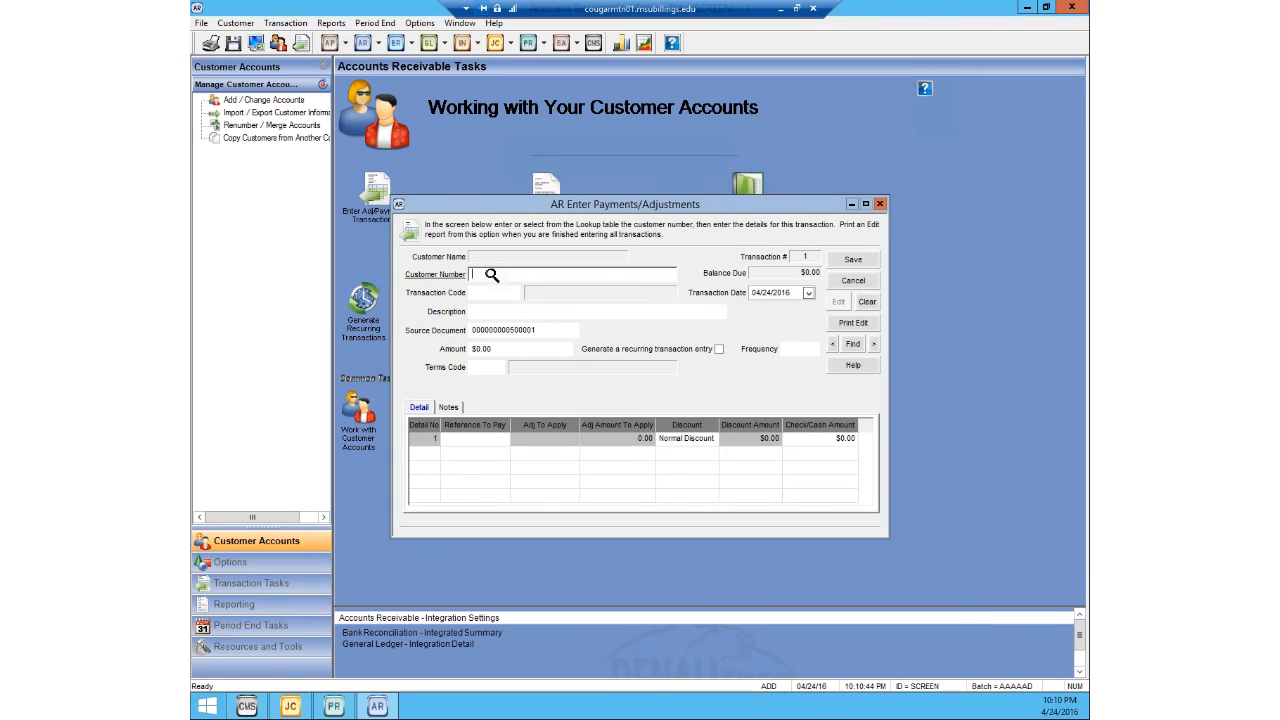
left_click(491, 274)
left_click(517, 360)
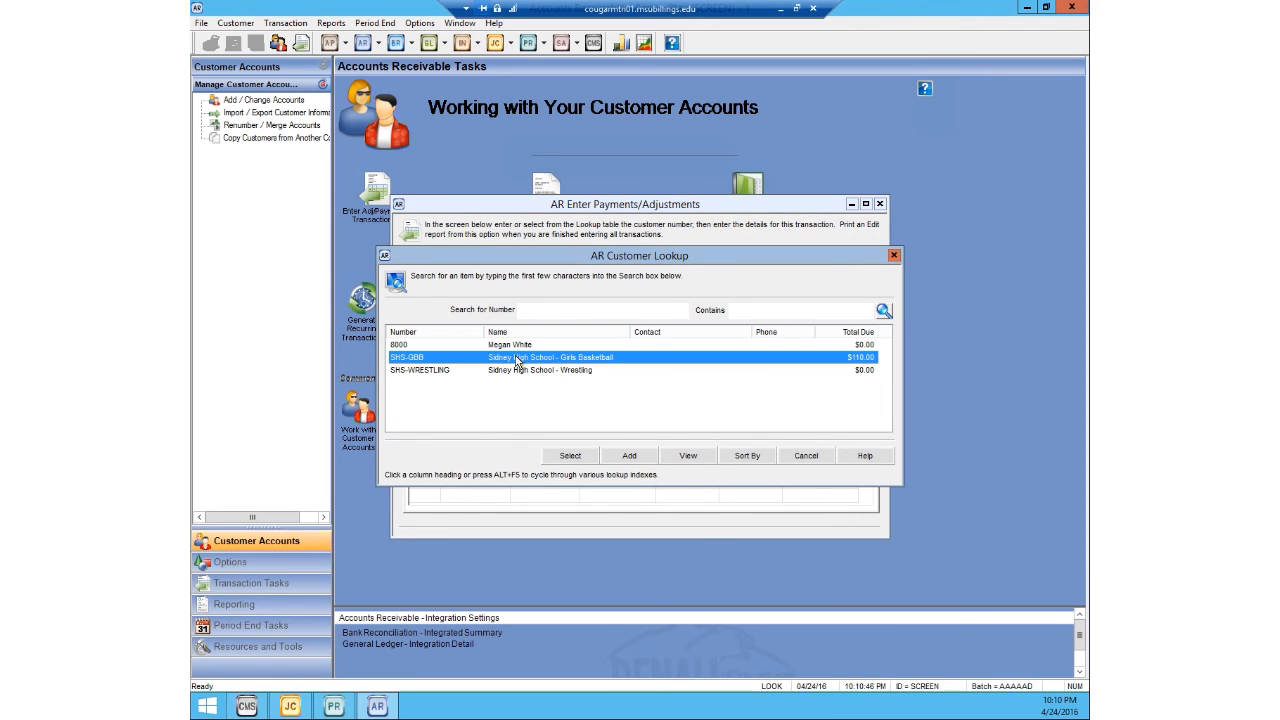
left_click(570, 456)
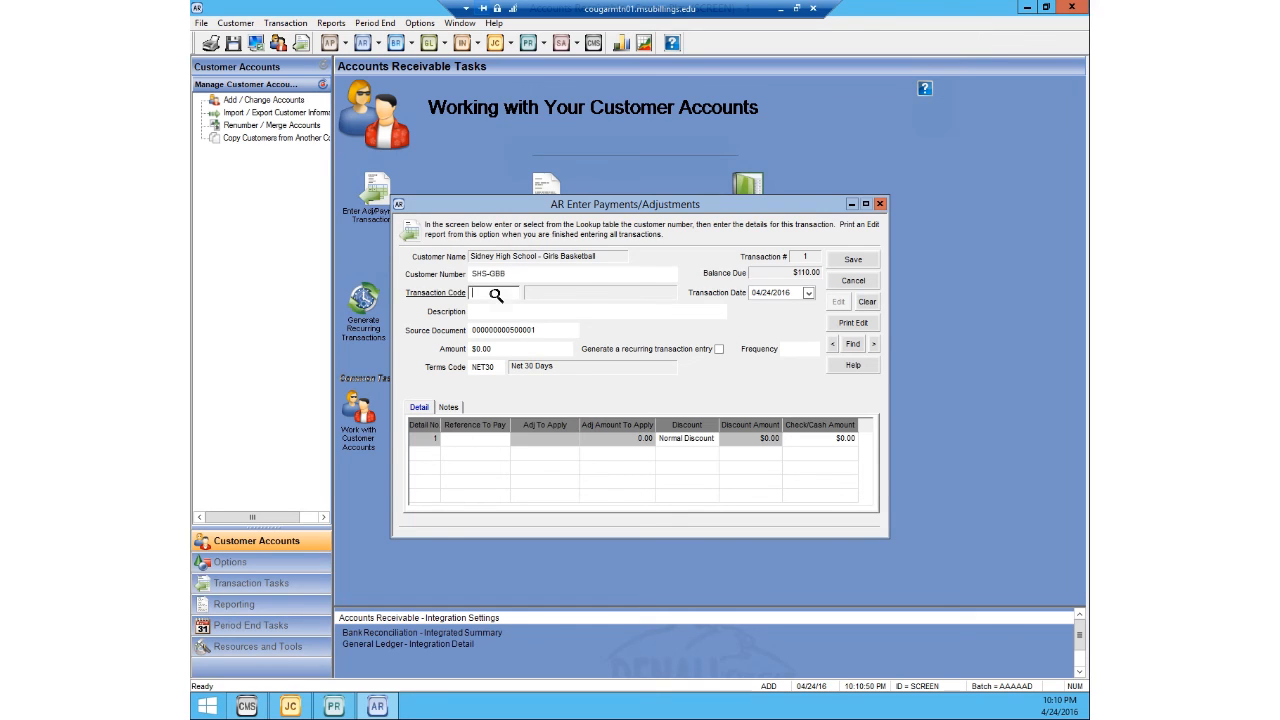
left_click(496, 295)
left_click(514, 370)
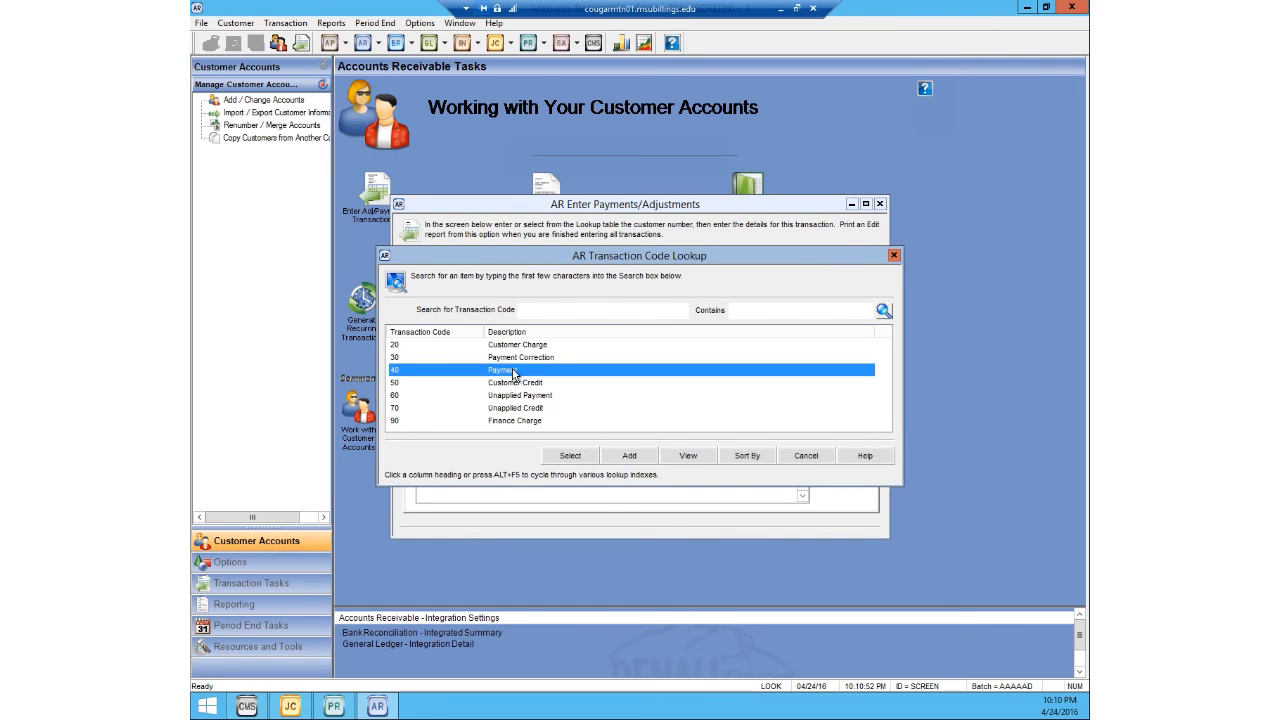
left_click(570, 455)
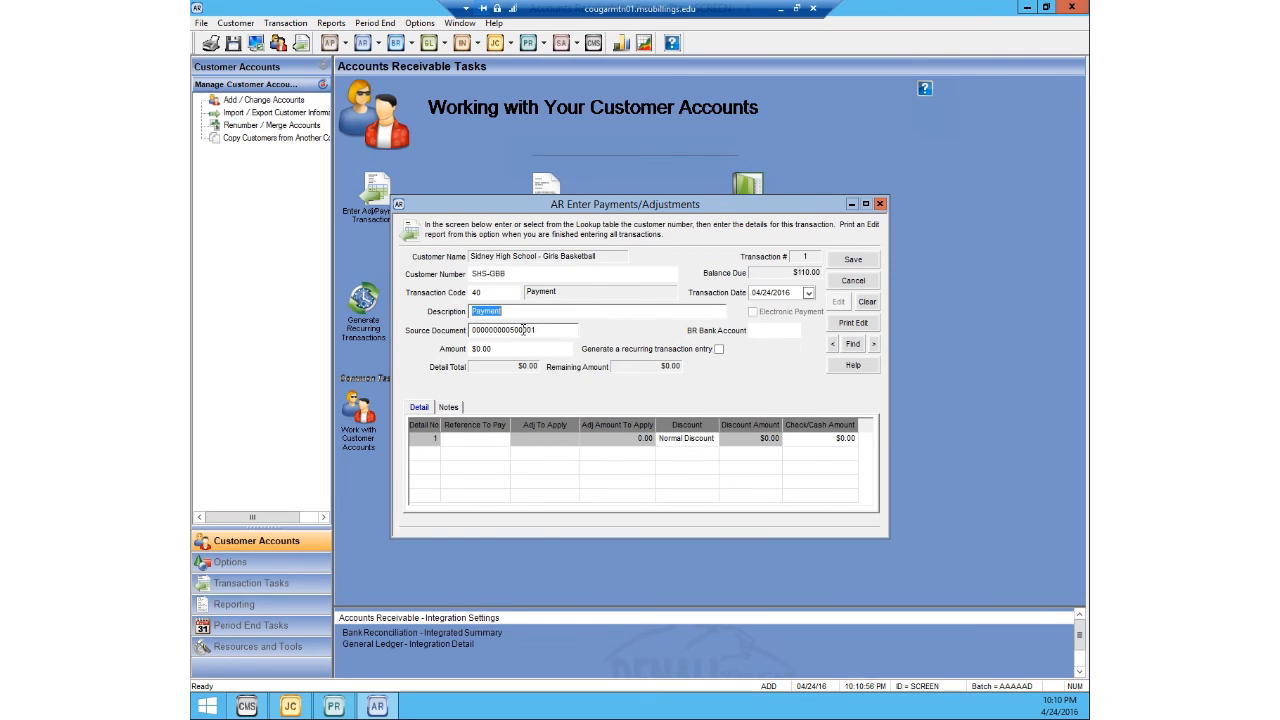
Step: Reference the customer's open invoice in the payment's first detail line and apply the open $50 deposit to it as the adjustment
left_click(475, 441)
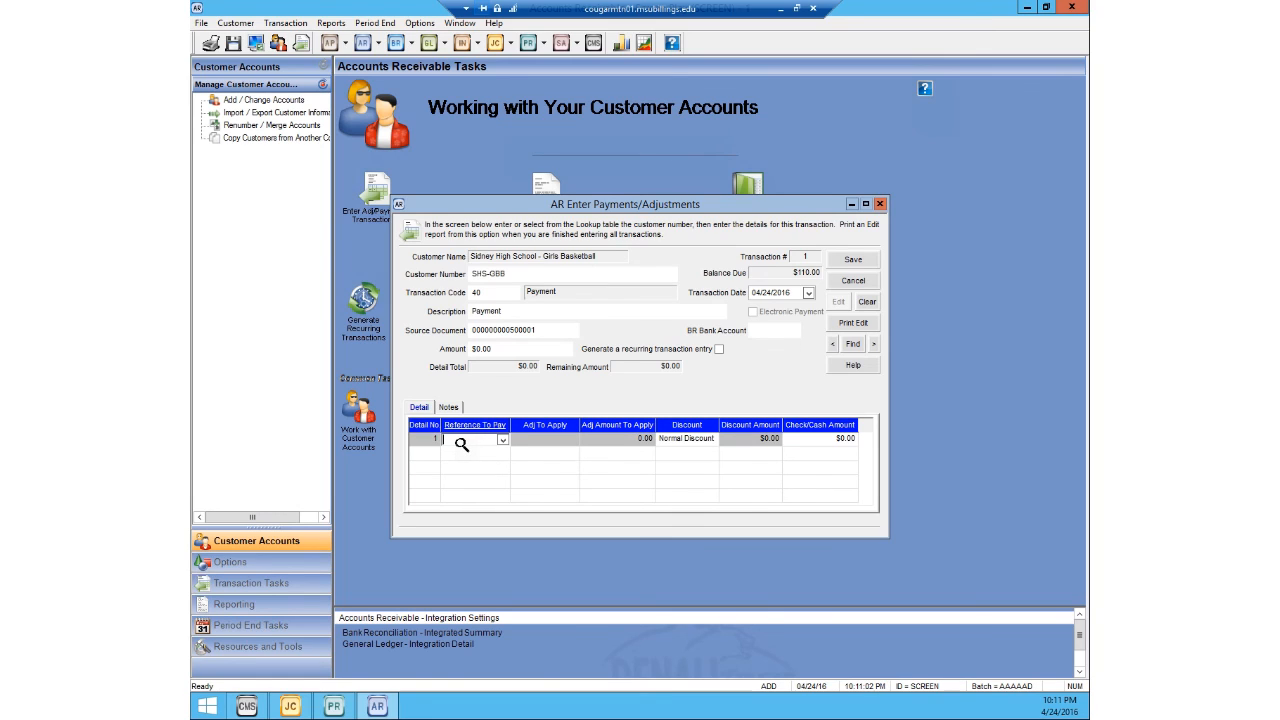
double_click(461, 442)
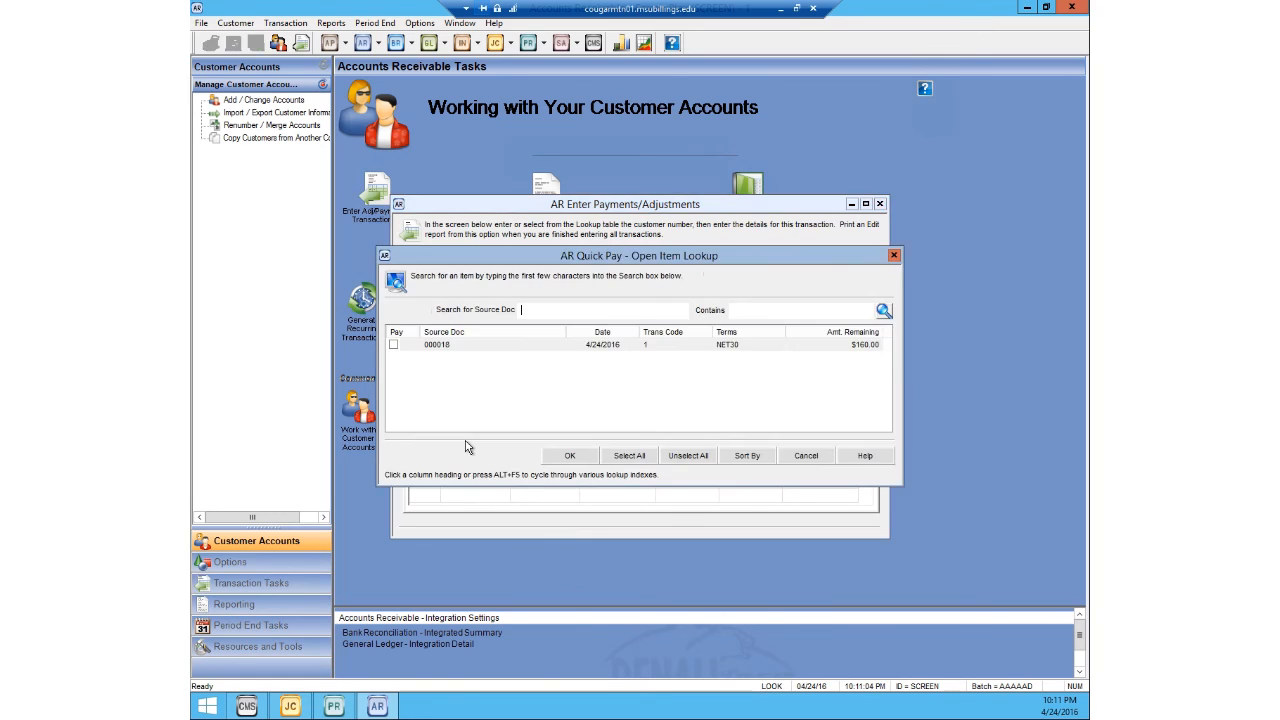
left_click(394, 344)
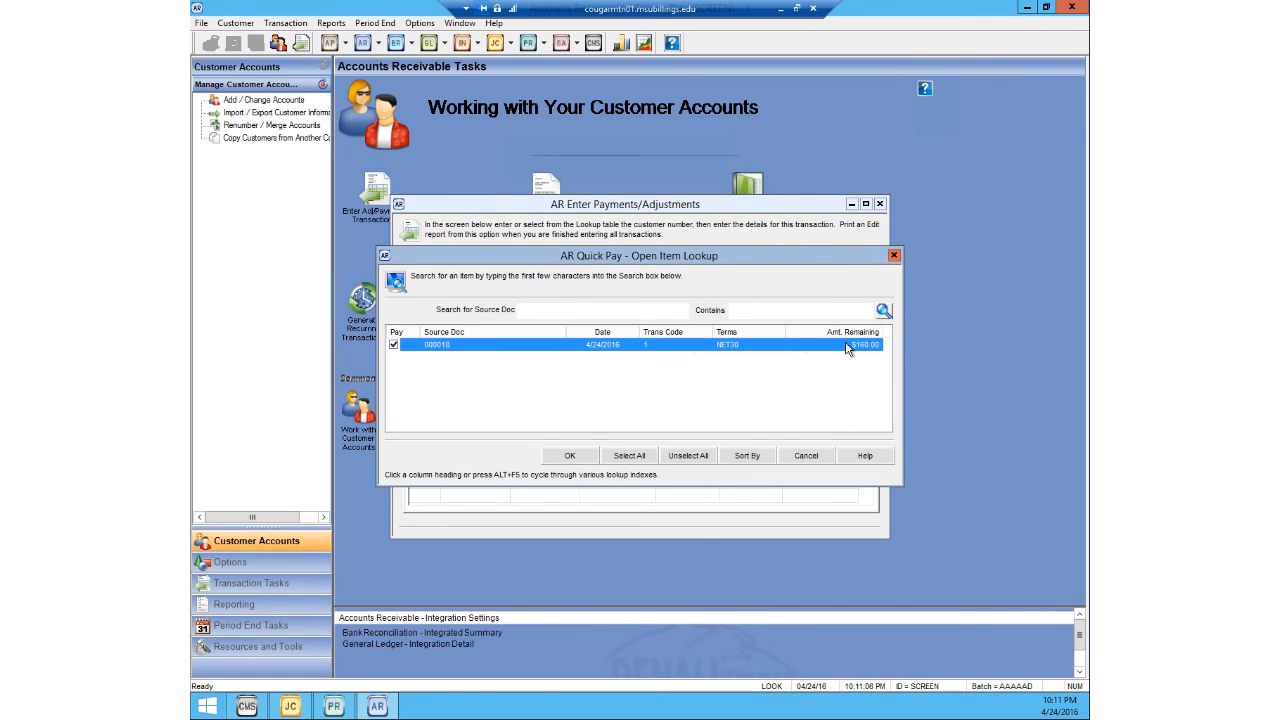
left_click(570, 455)
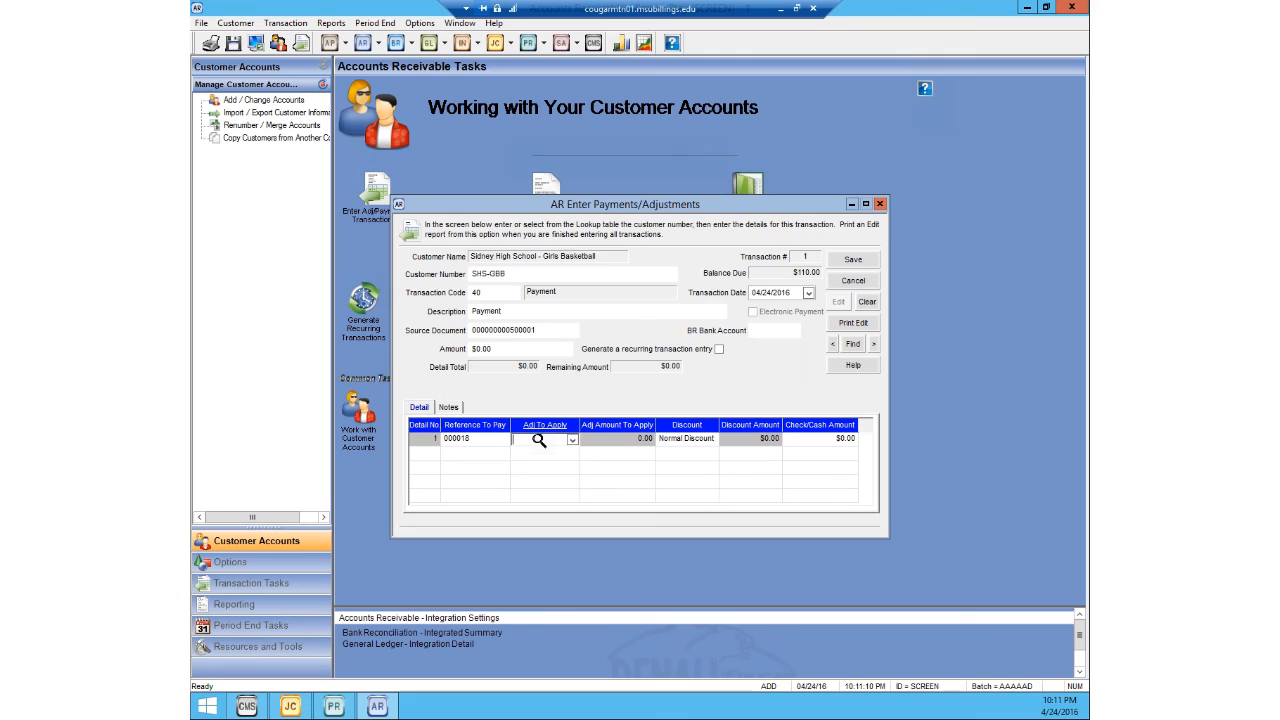
left_click(540, 441)
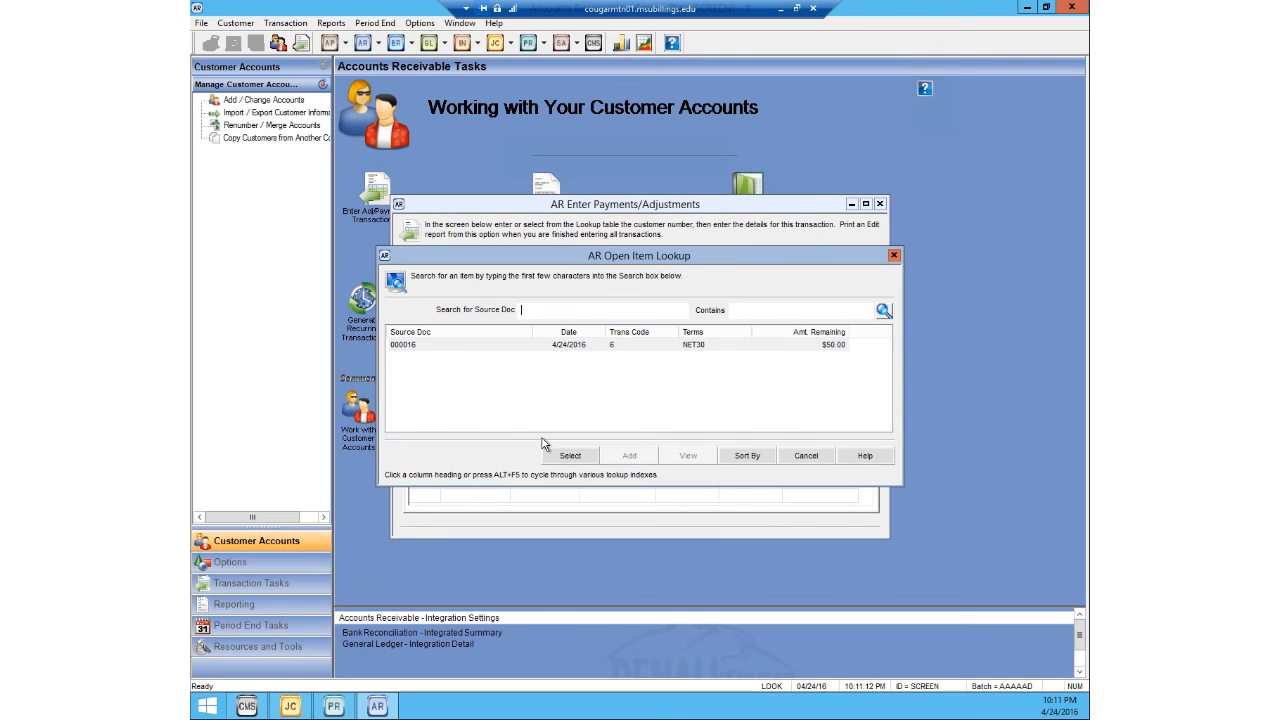
left_click(465, 347)
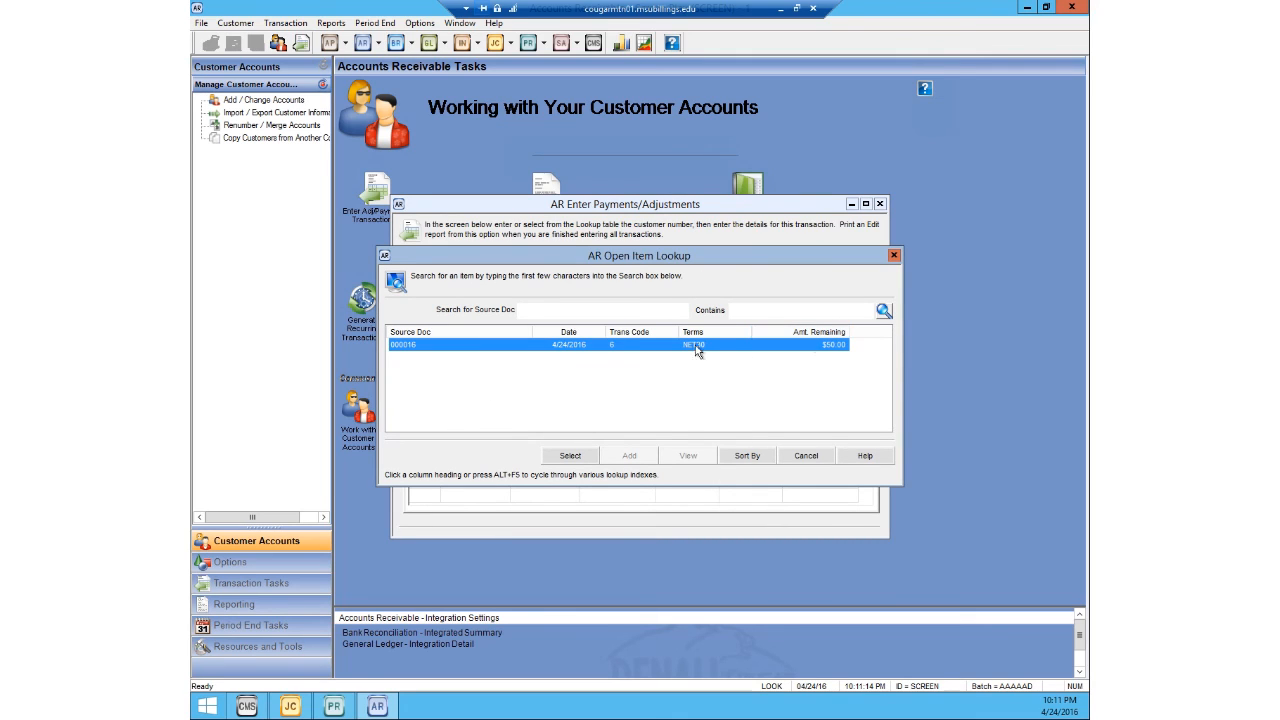
left_click(570, 455)
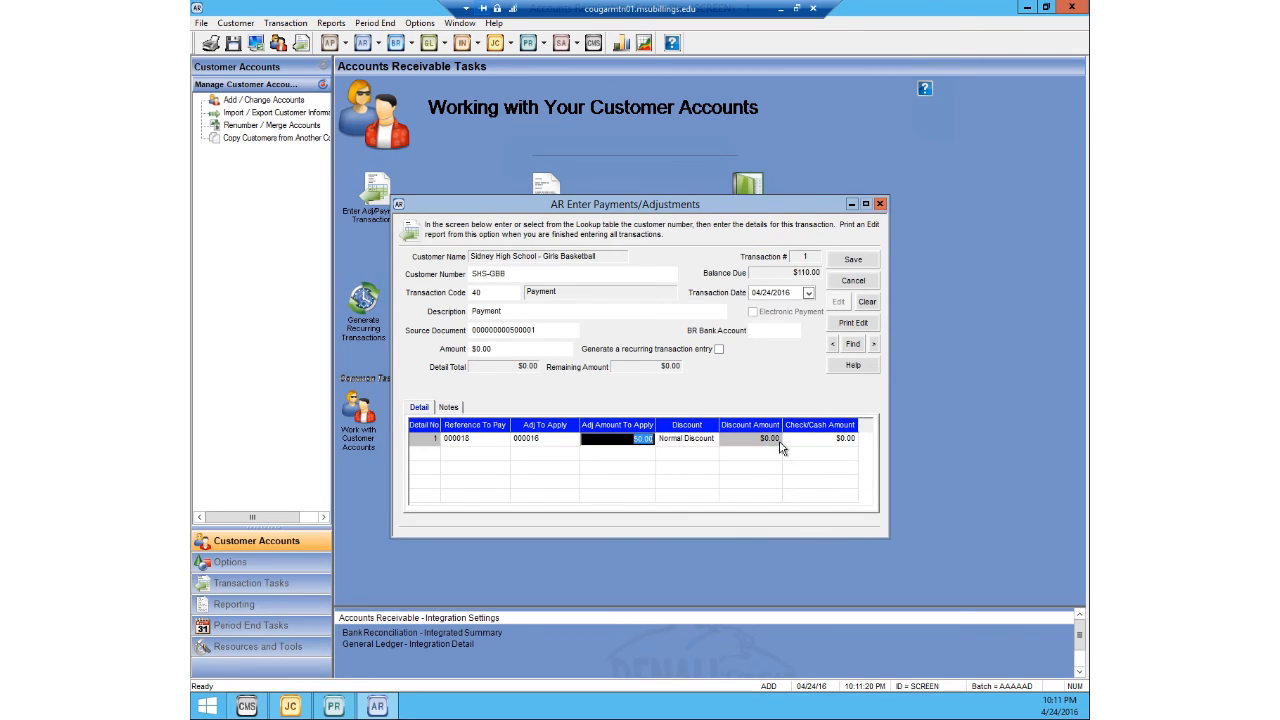
Step: Set the payment amount to $110, assign the STOCK bank account, save the payment and close the entry window
left_click(516, 349)
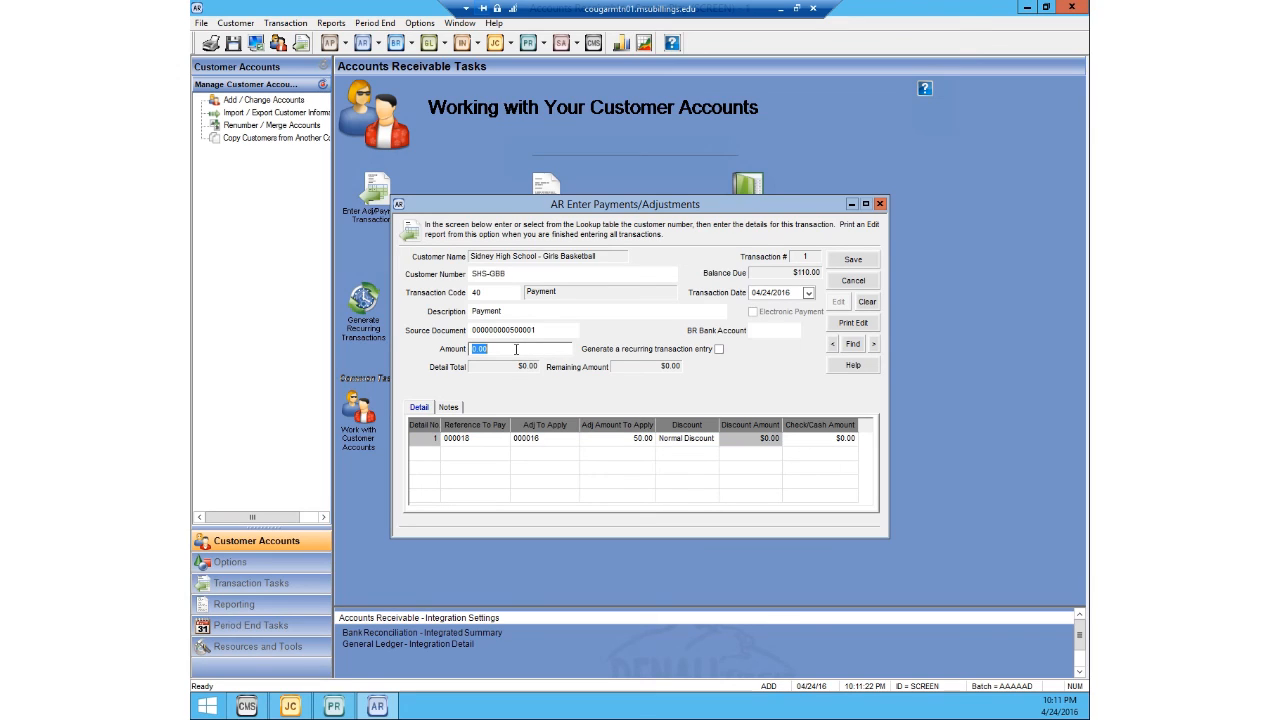
type("110")
left_click(519, 330)
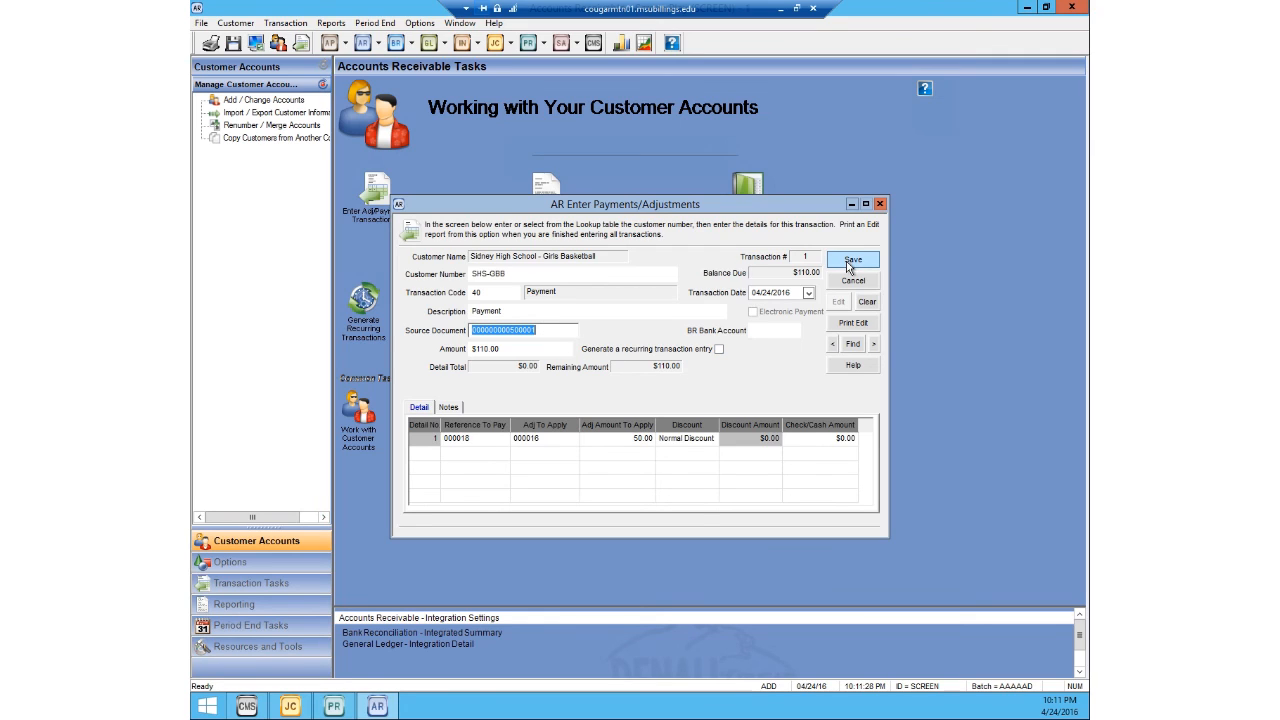
double_click(781, 331)
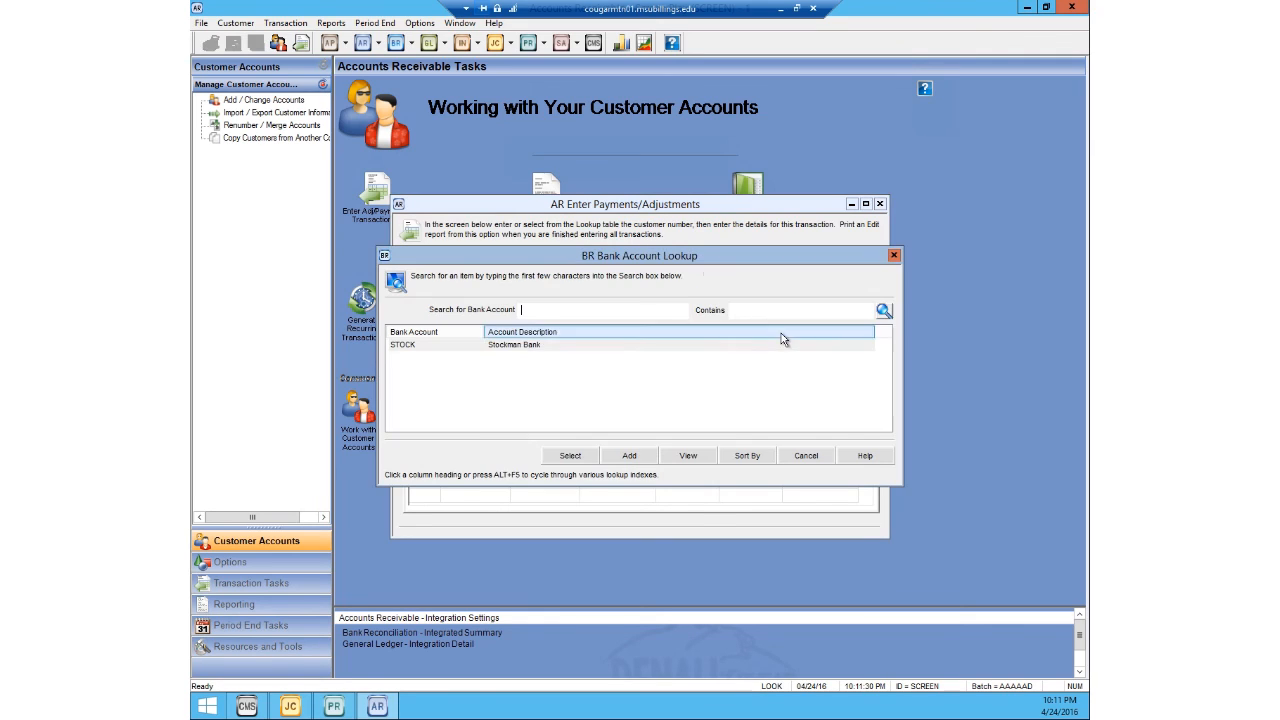
left_click(557, 347)
left_click(572, 456)
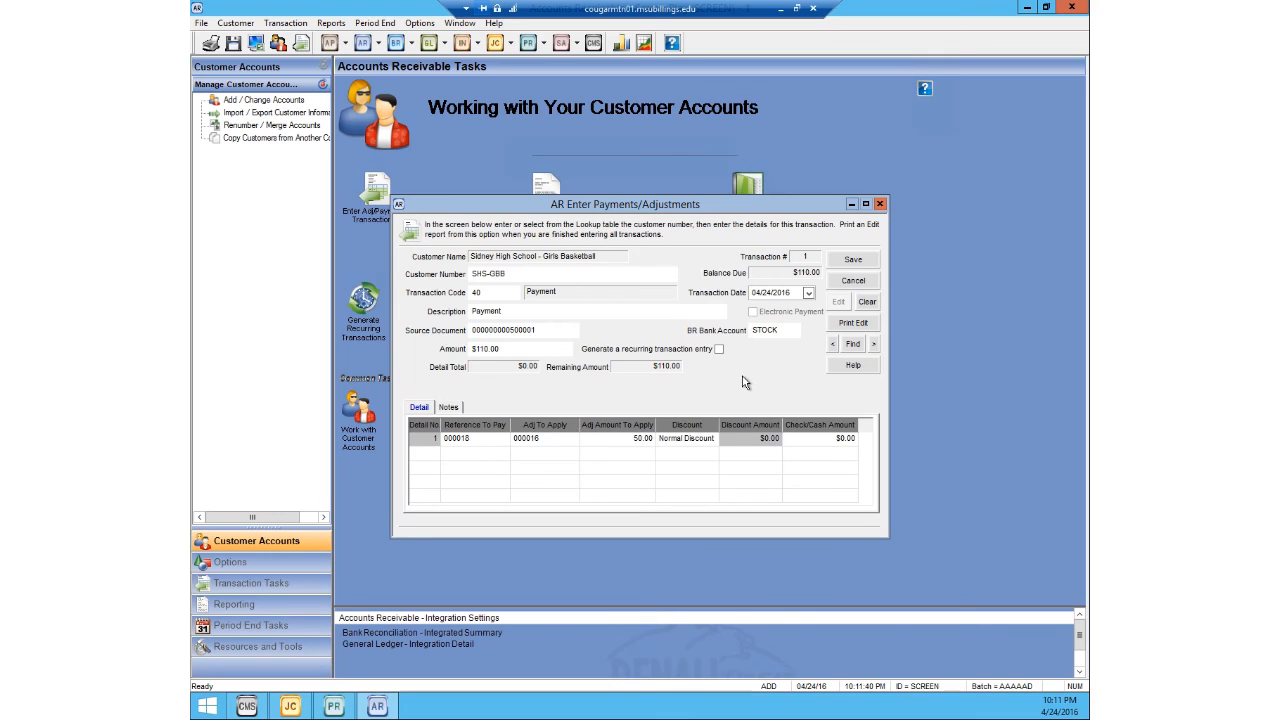
left_click(852, 261)
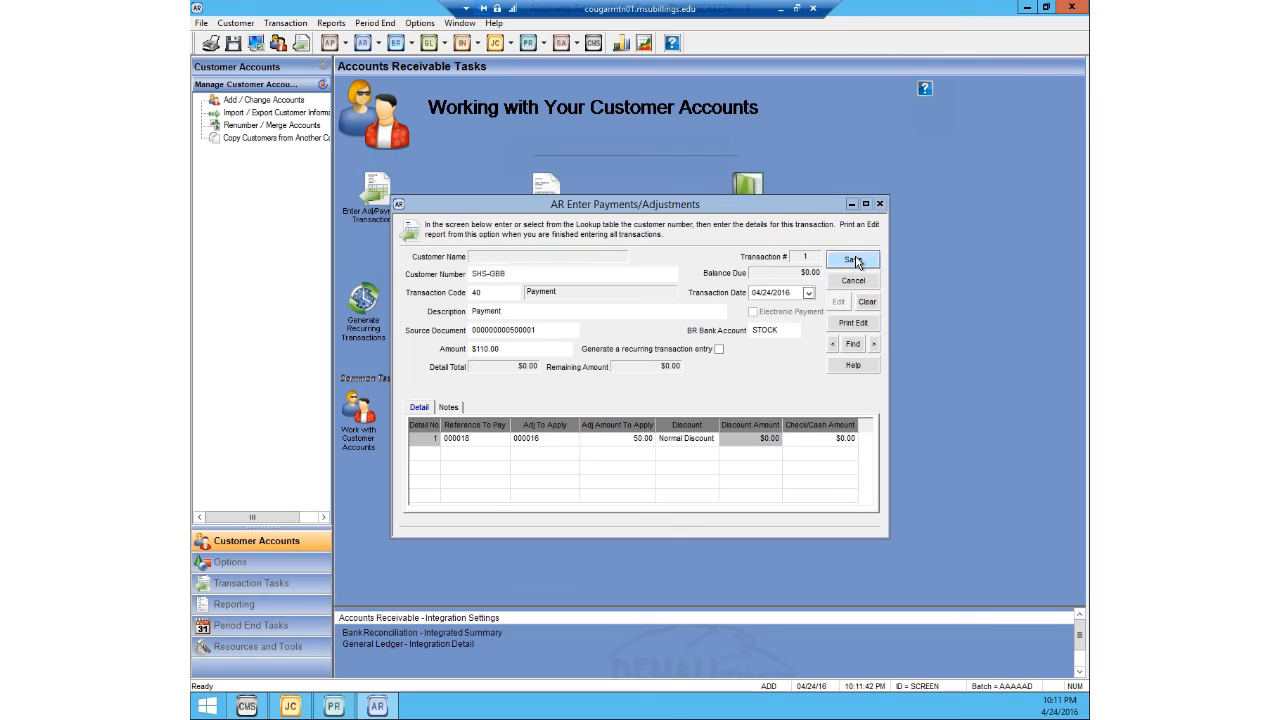
left_click(880, 204)
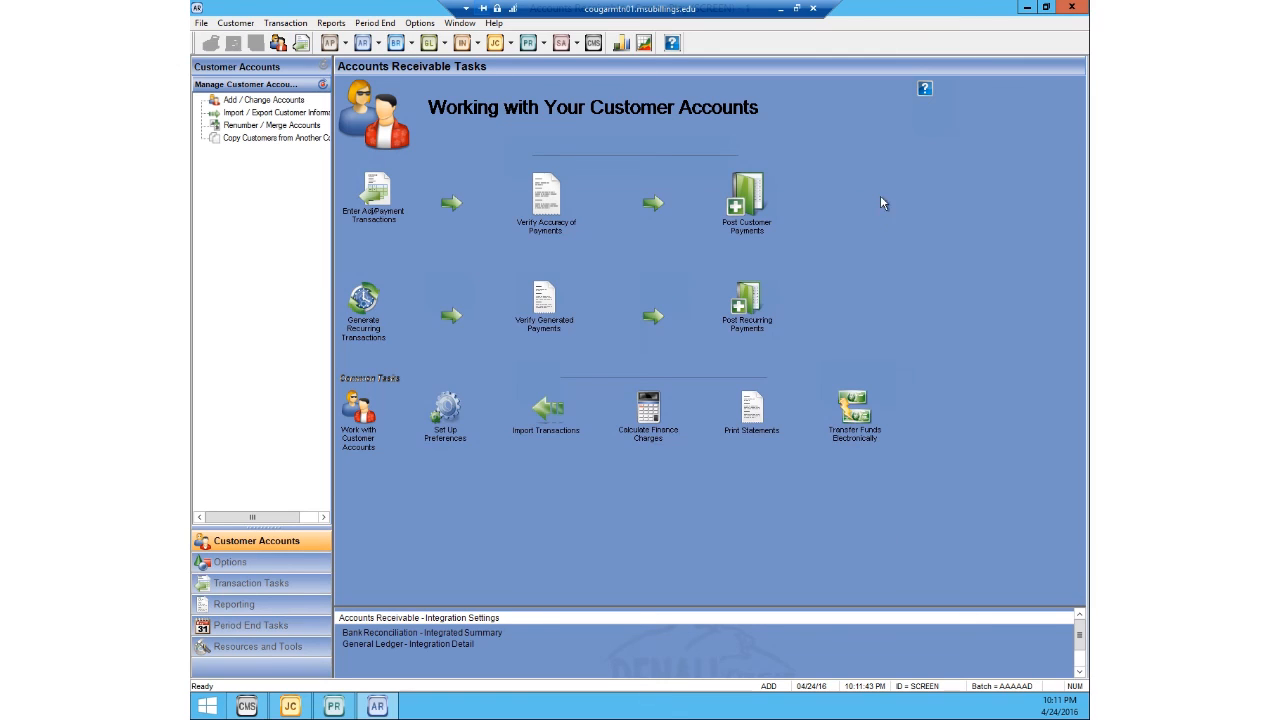
Step: Post the Accounts Receivable payment transactions and output the posting audit report to the screen
left_click(300, 24)
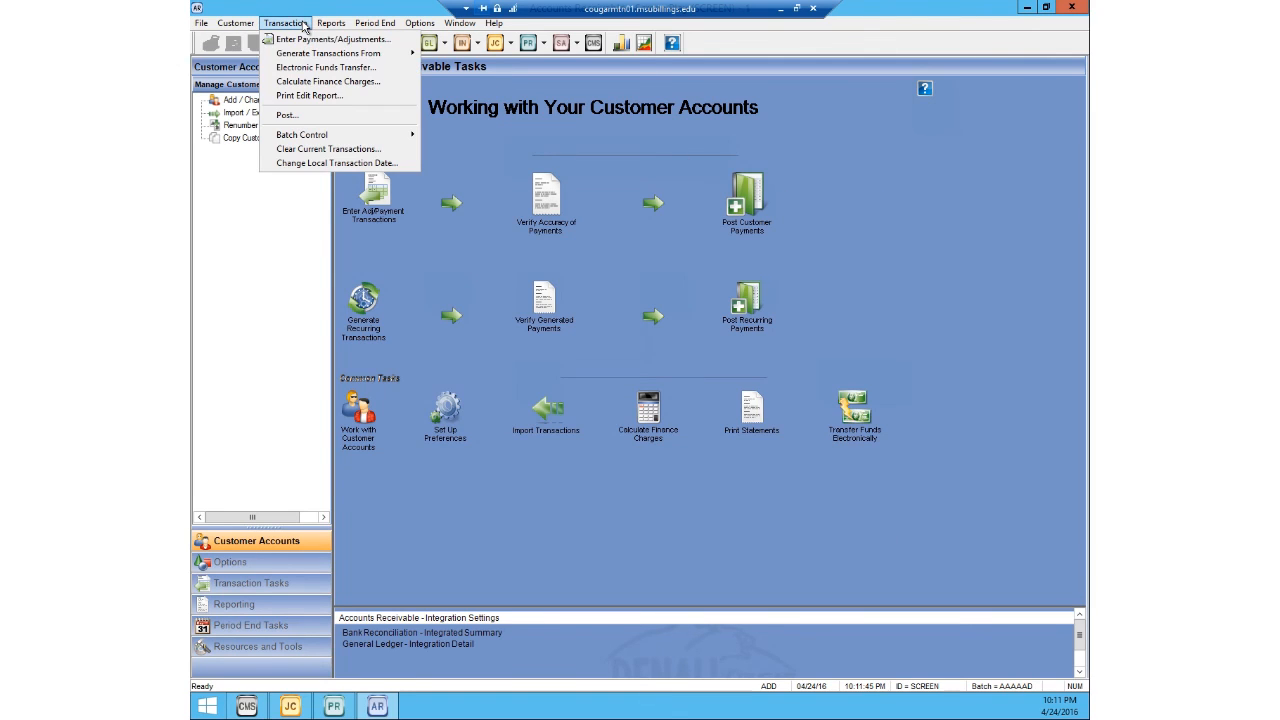
left_click(297, 114)
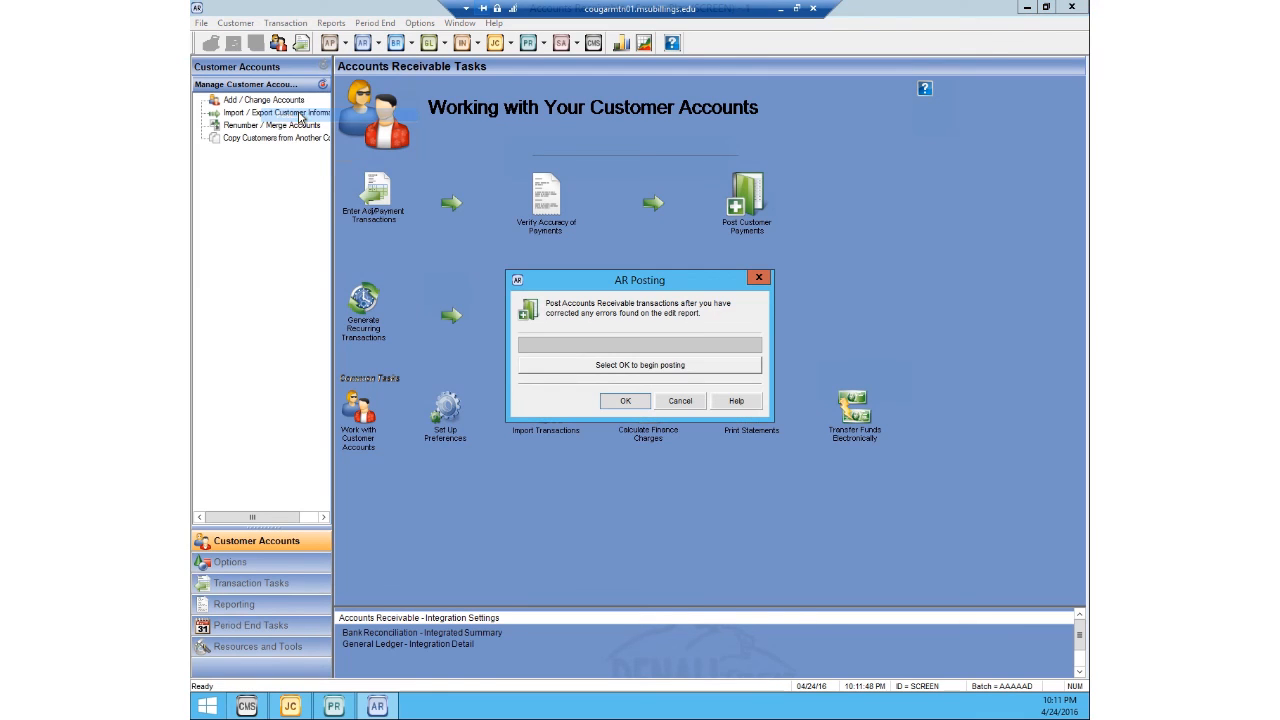
left_click(625, 401)
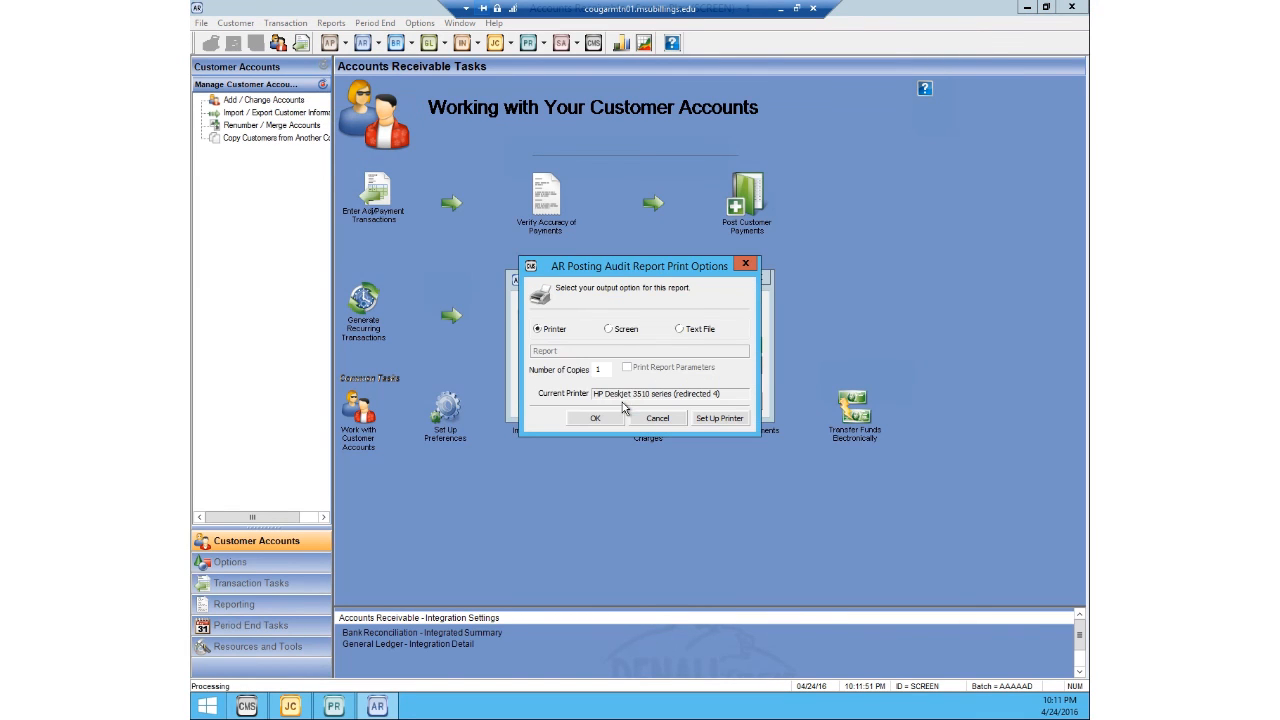
left_click(620, 330)
left_click(603, 418)
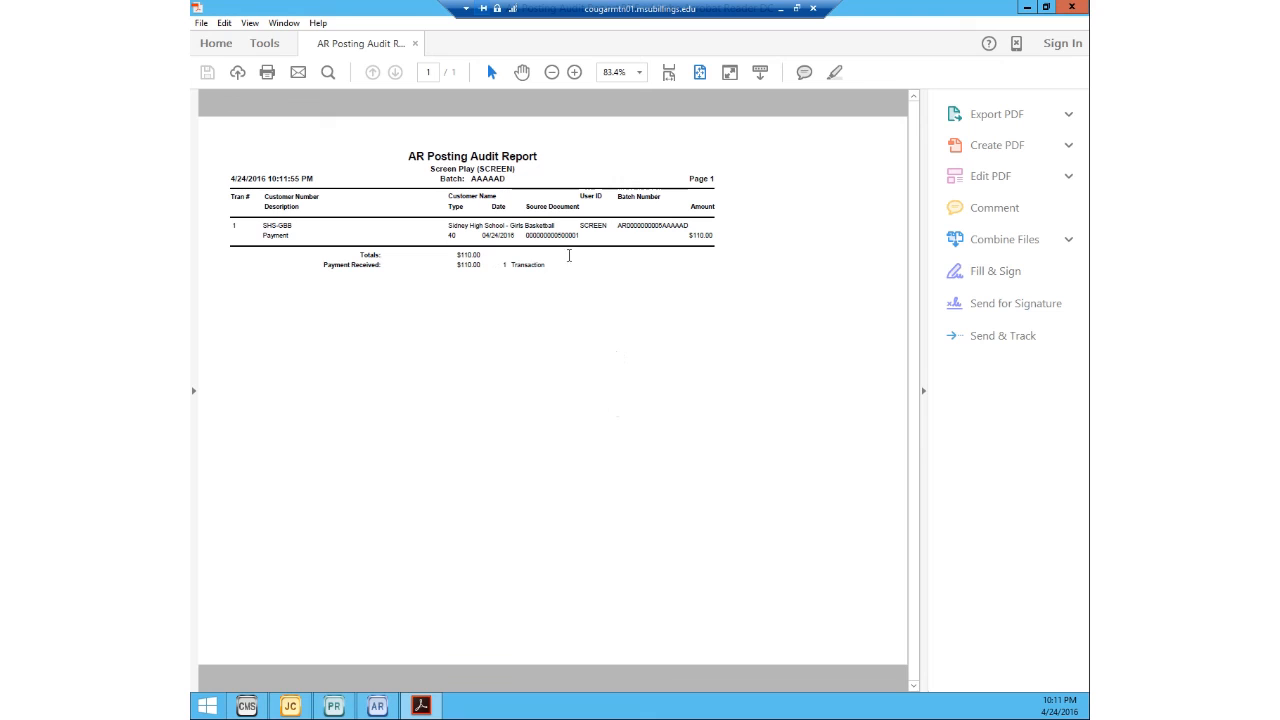
Step: Close the posting audit report and dismiss the remaining report output prompts, including the General Ledger Posting Audit Report
left_click(1072, 7)
left_click(750, 263)
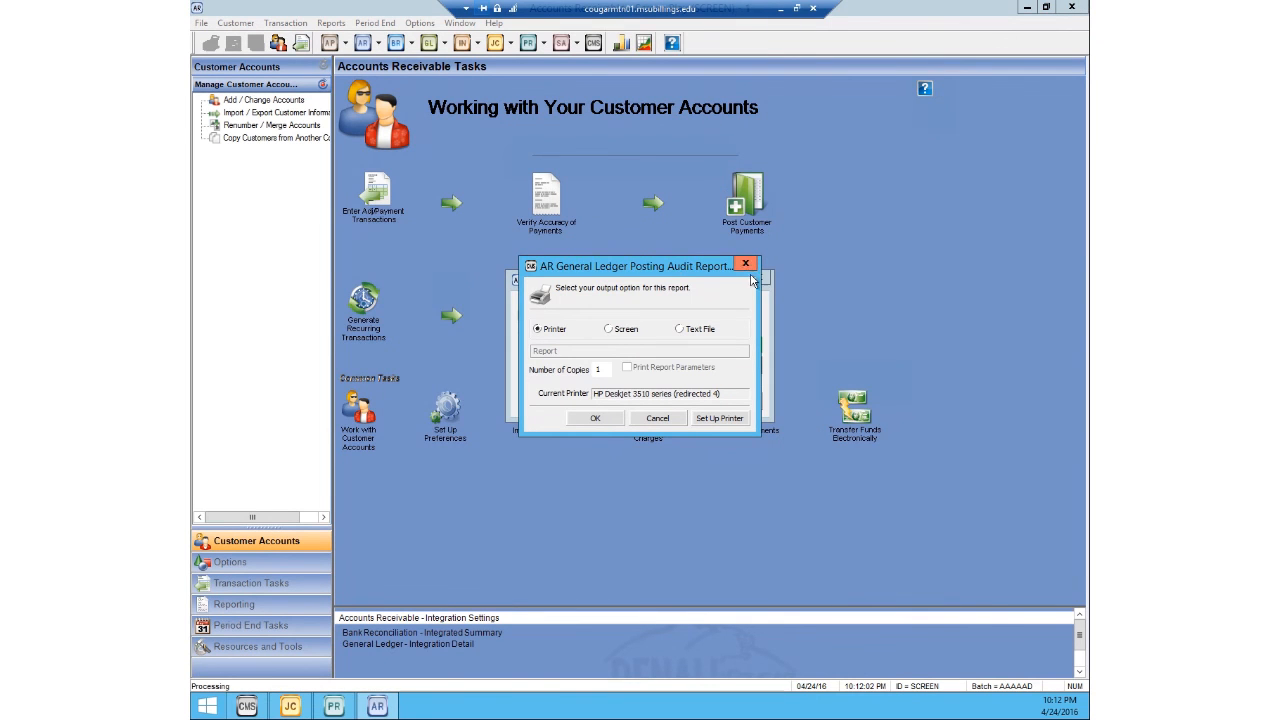
left_click(749, 265)
Step: Check the total due for Sidney High School - Girls Basketball in the customer lookup, then close the lookup and customer record windows
left_click(237, 23)
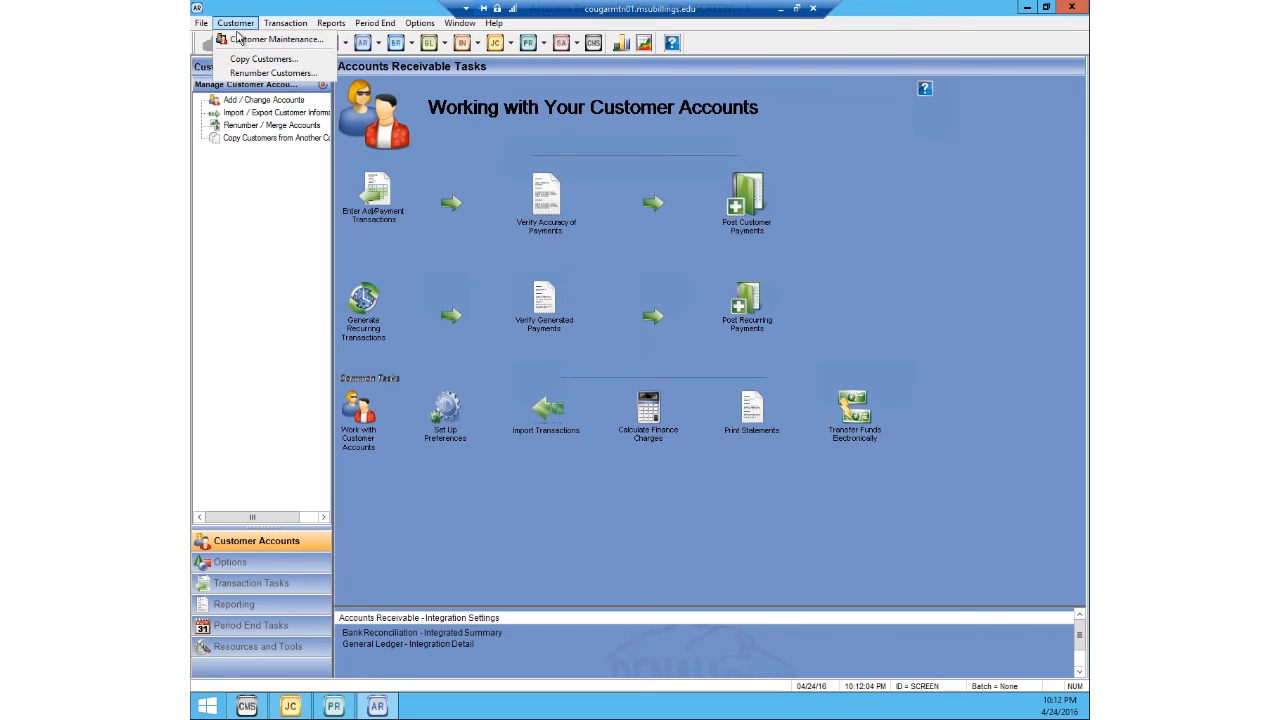
left_click(262, 40)
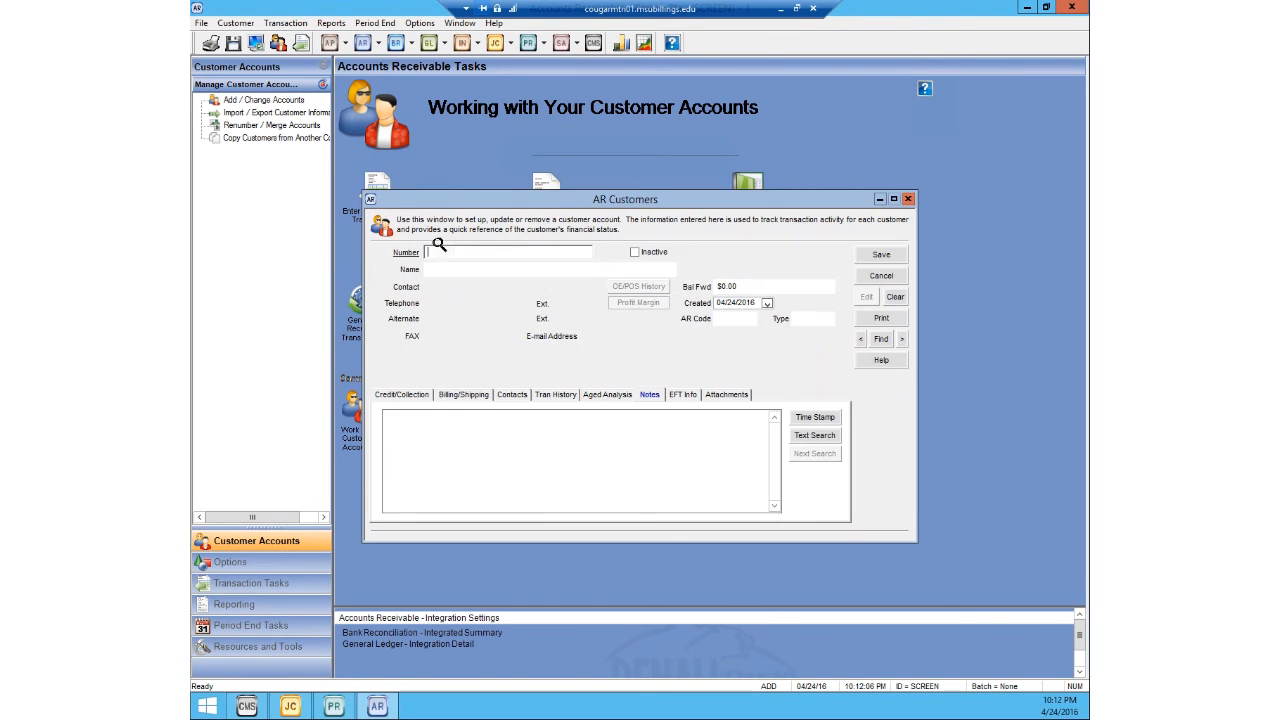
left_click(439, 251)
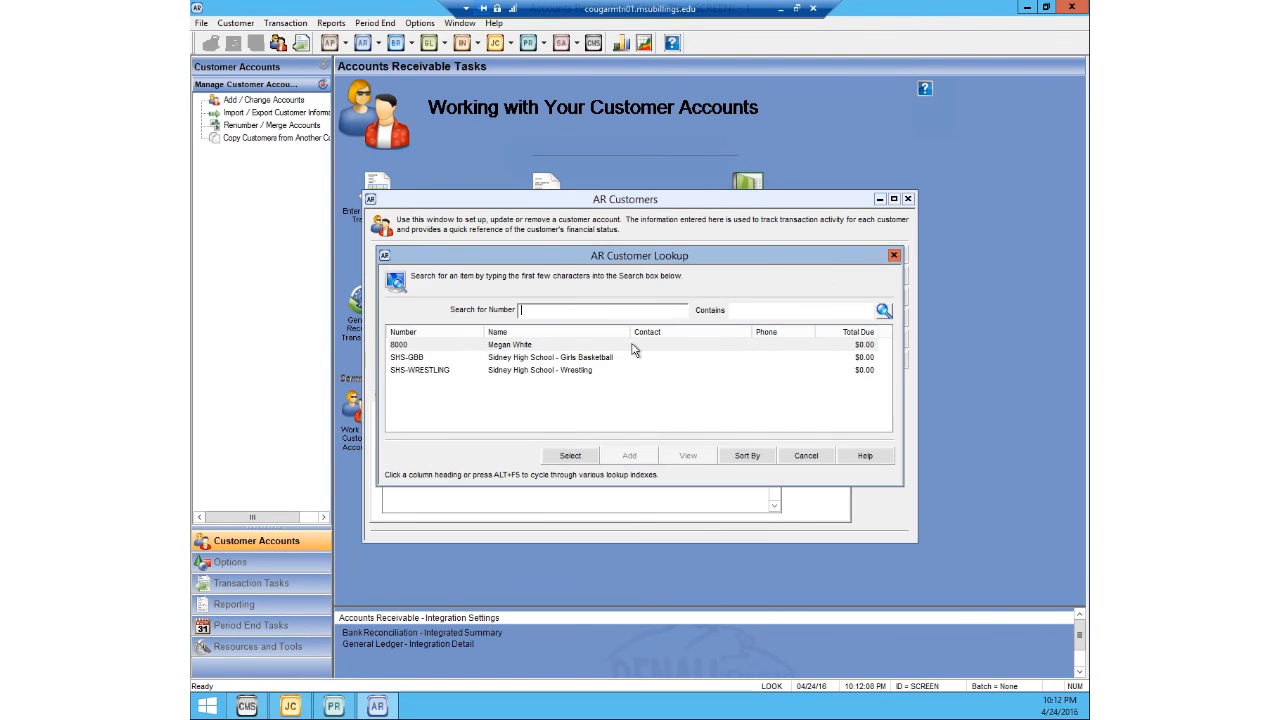
left_click(750, 357)
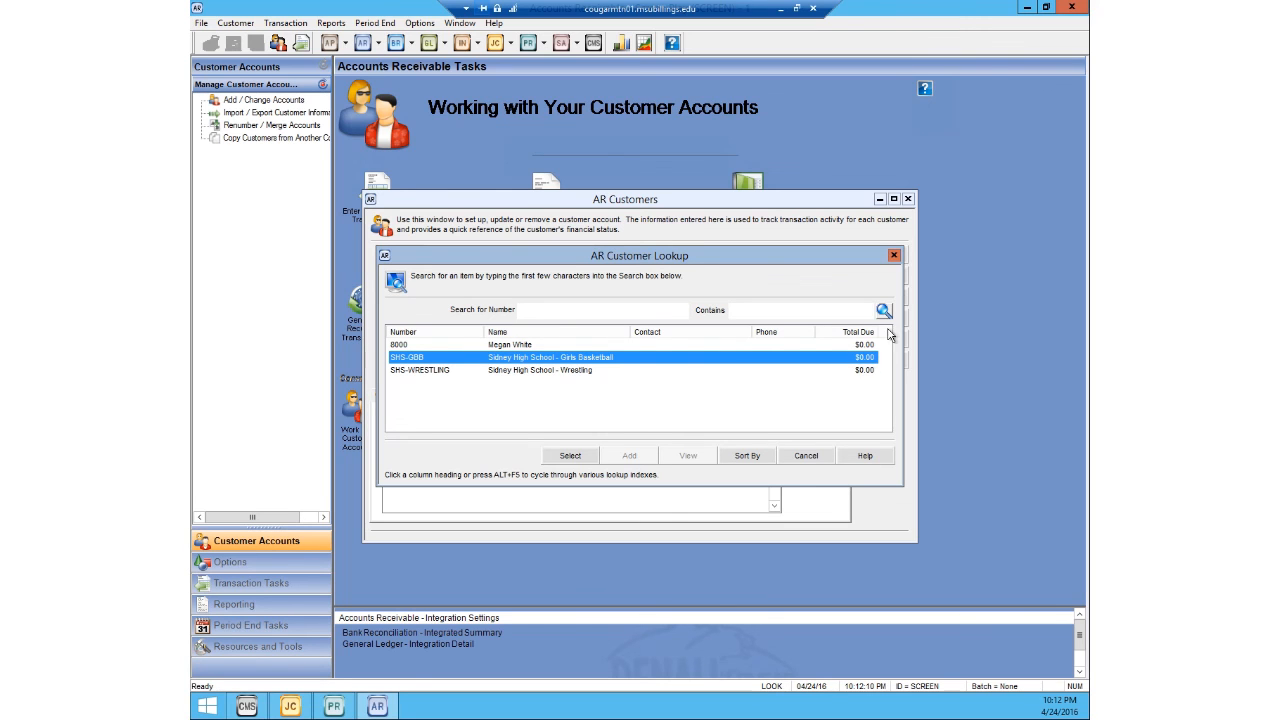
left_click(894, 256)
left_click(908, 199)
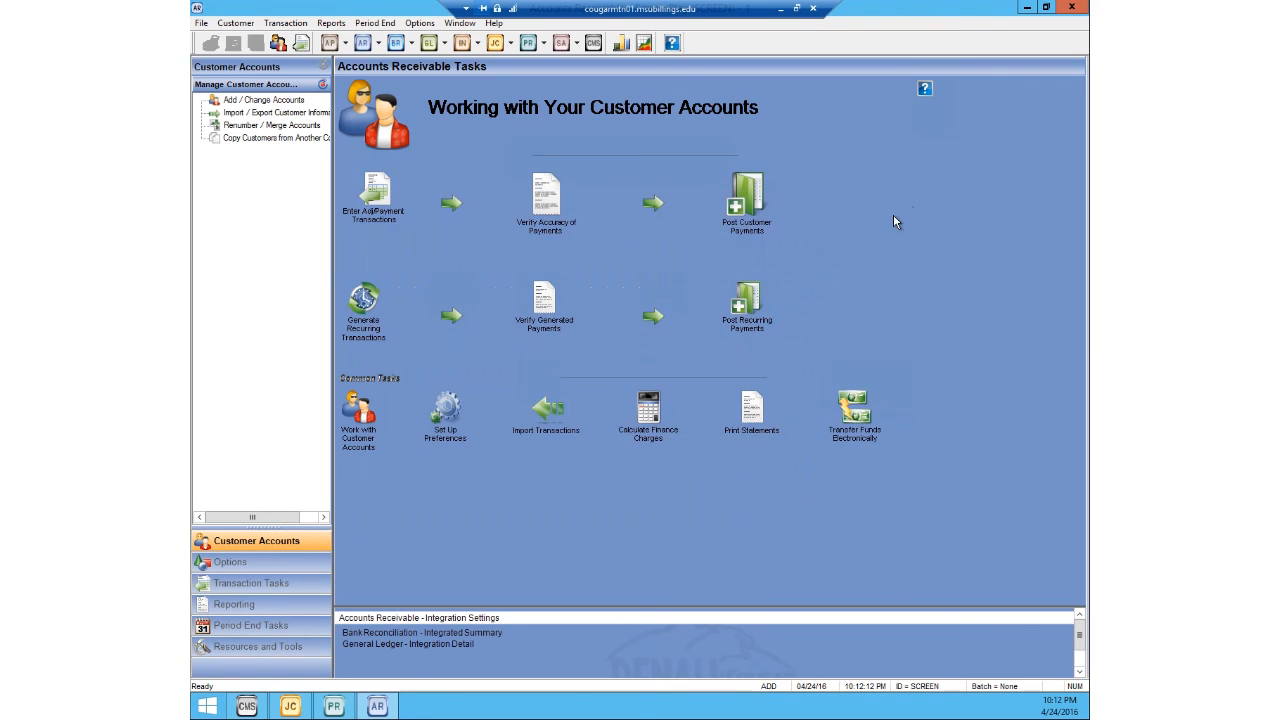
Step: Switch back to the Job Cost module's Manage Jobs overview
left_click(292, 707)
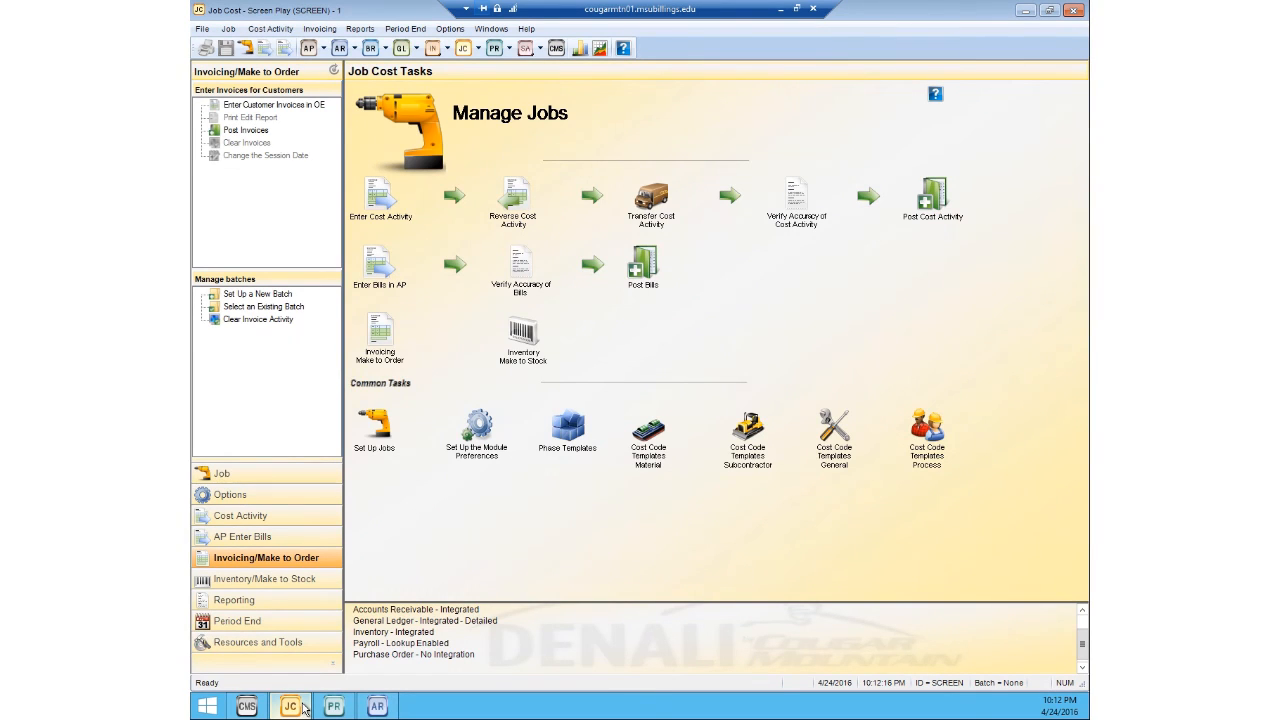
left_click(362, 29)
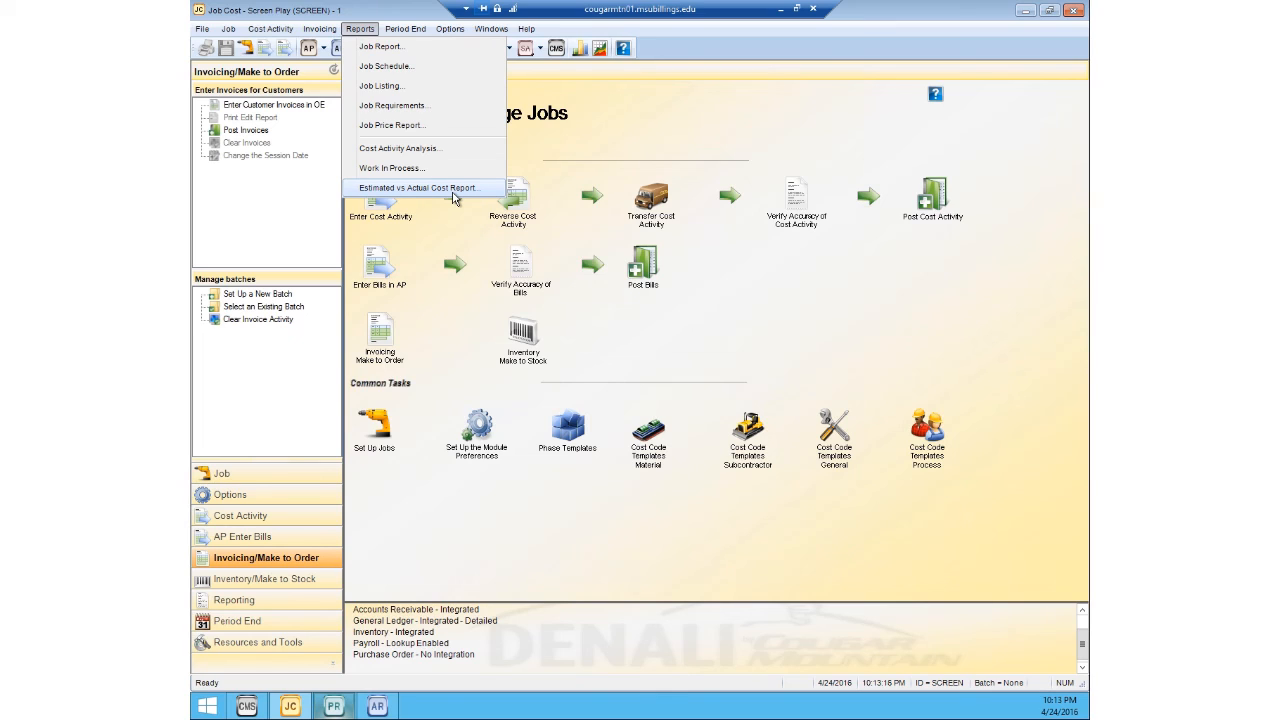
left_click(595, 138)
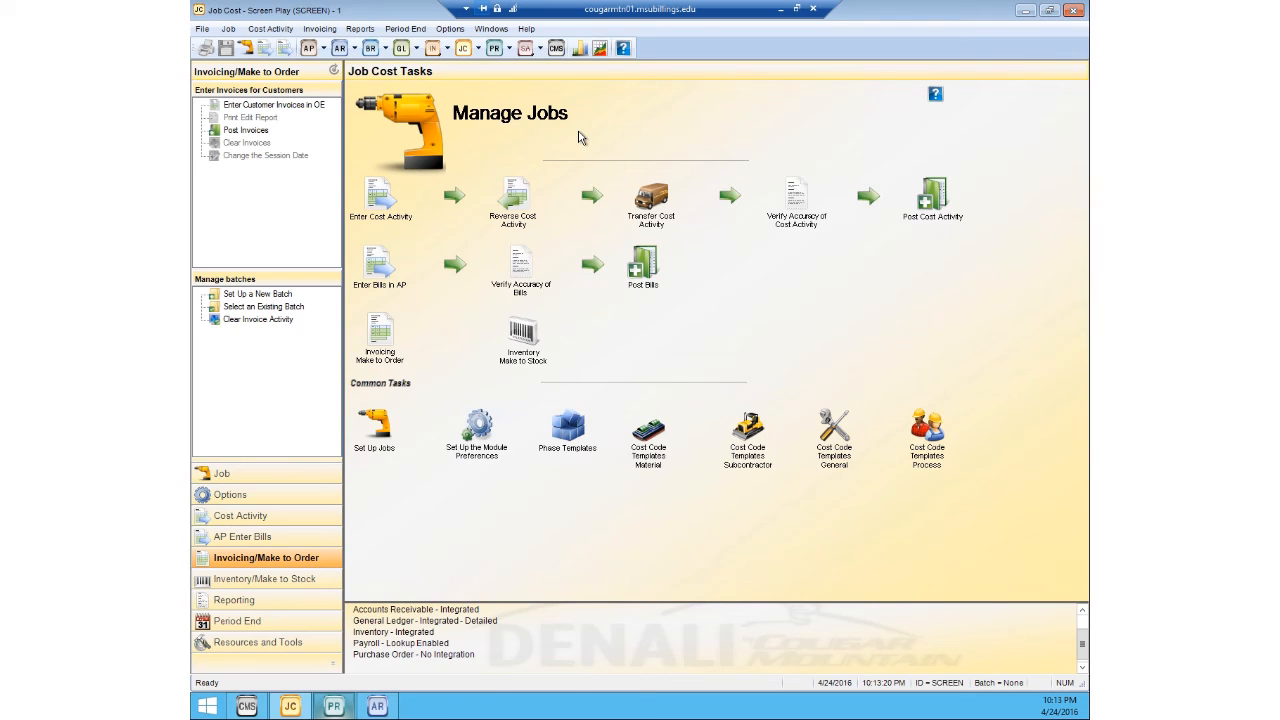